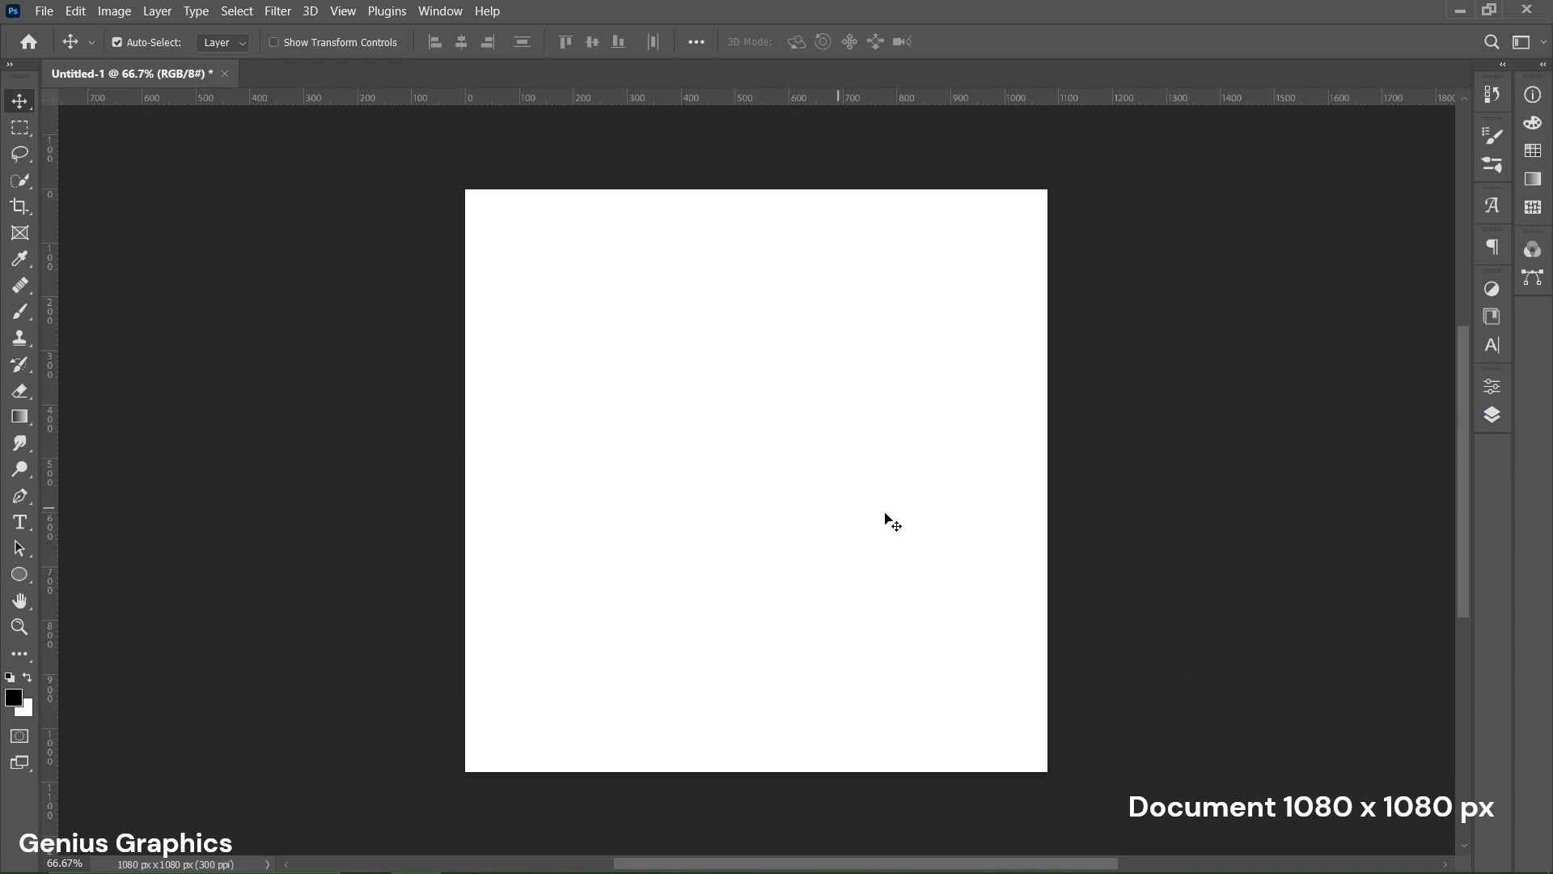
Add a Gradient fill layer above the background and base it on the Basics preset Foreground to Background.
left_click(1501, 425)
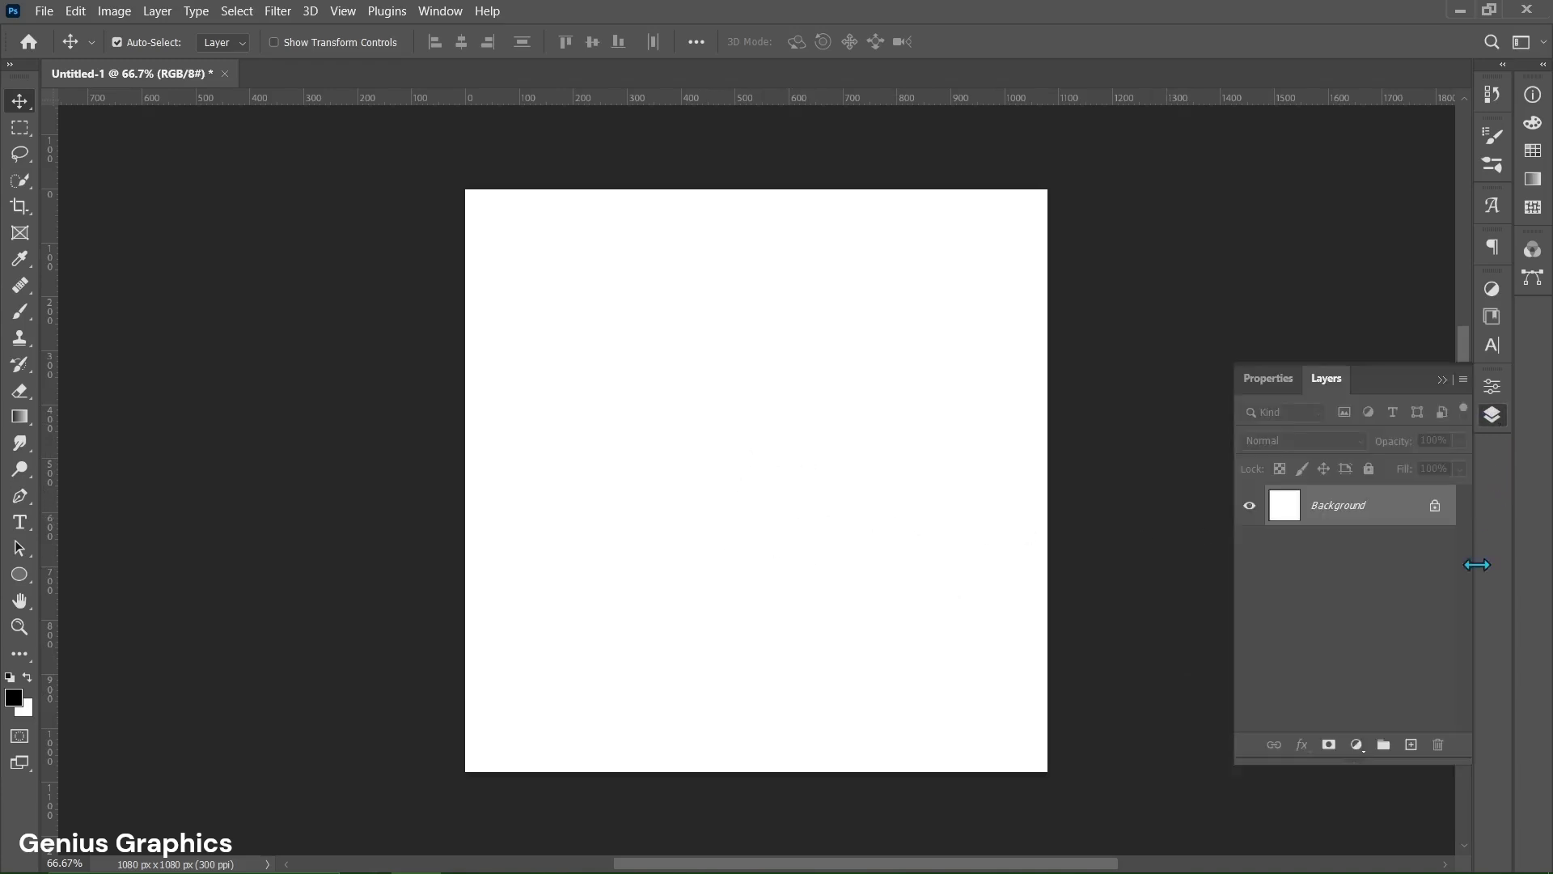
left_click(1356, 745)
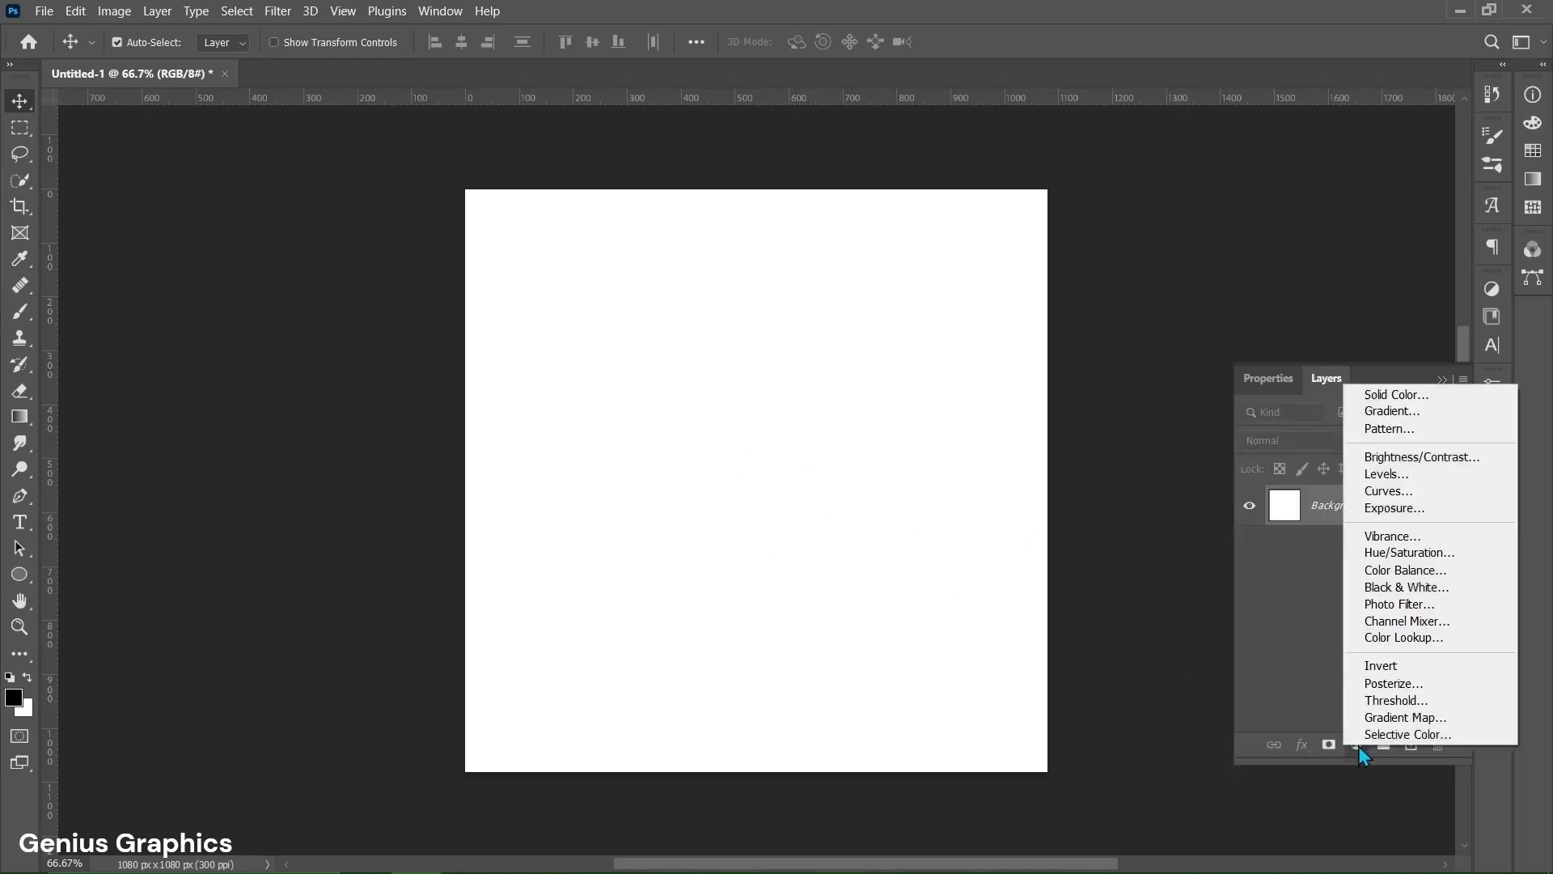
left_click(1388, 411)
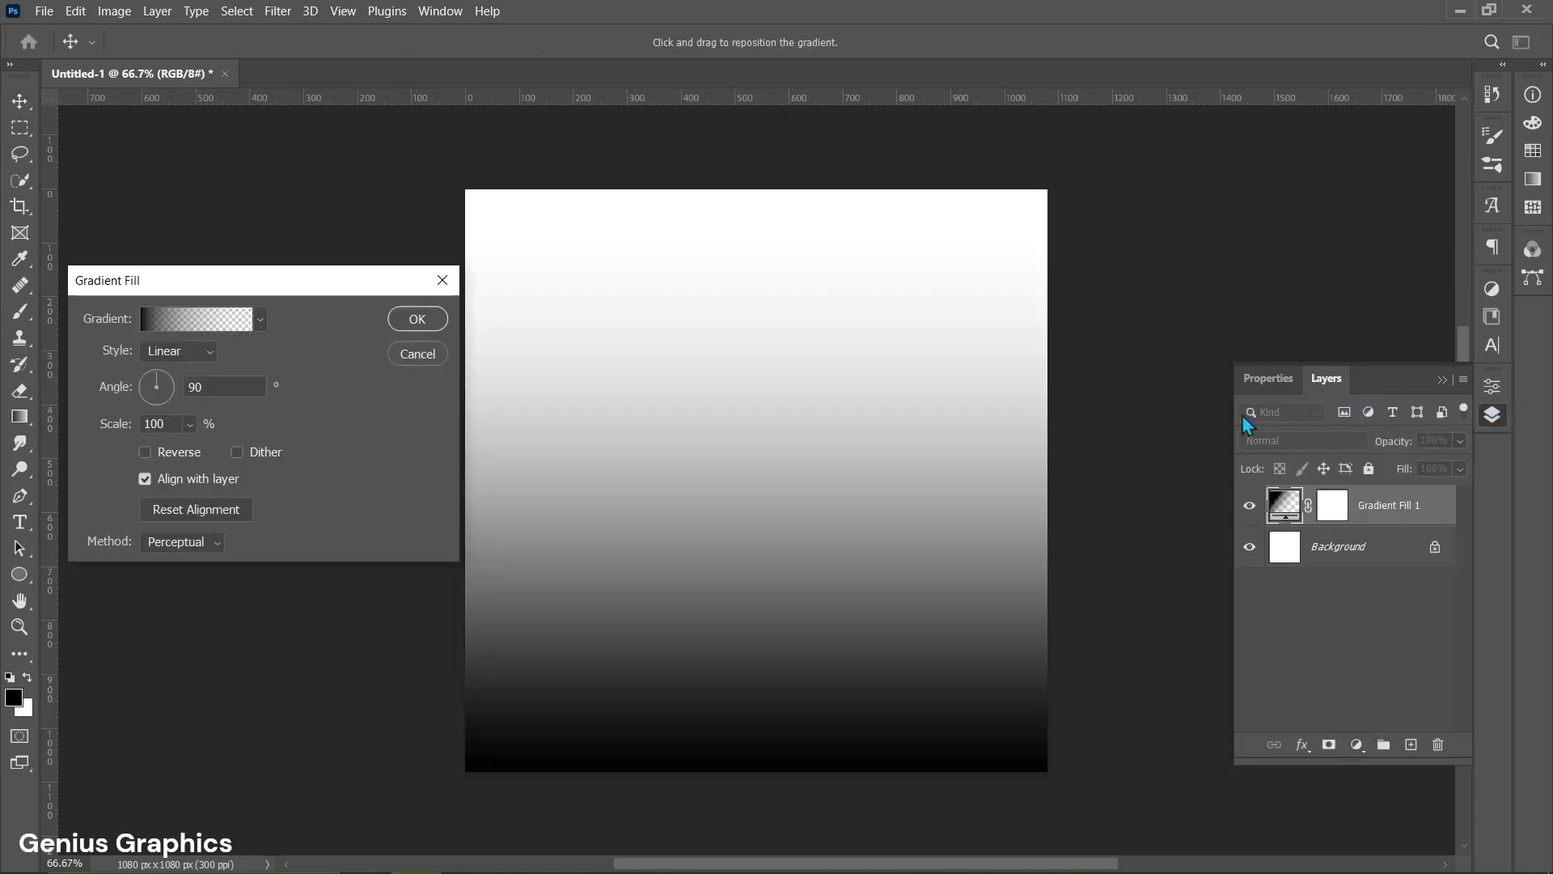
left_click(186, 326)
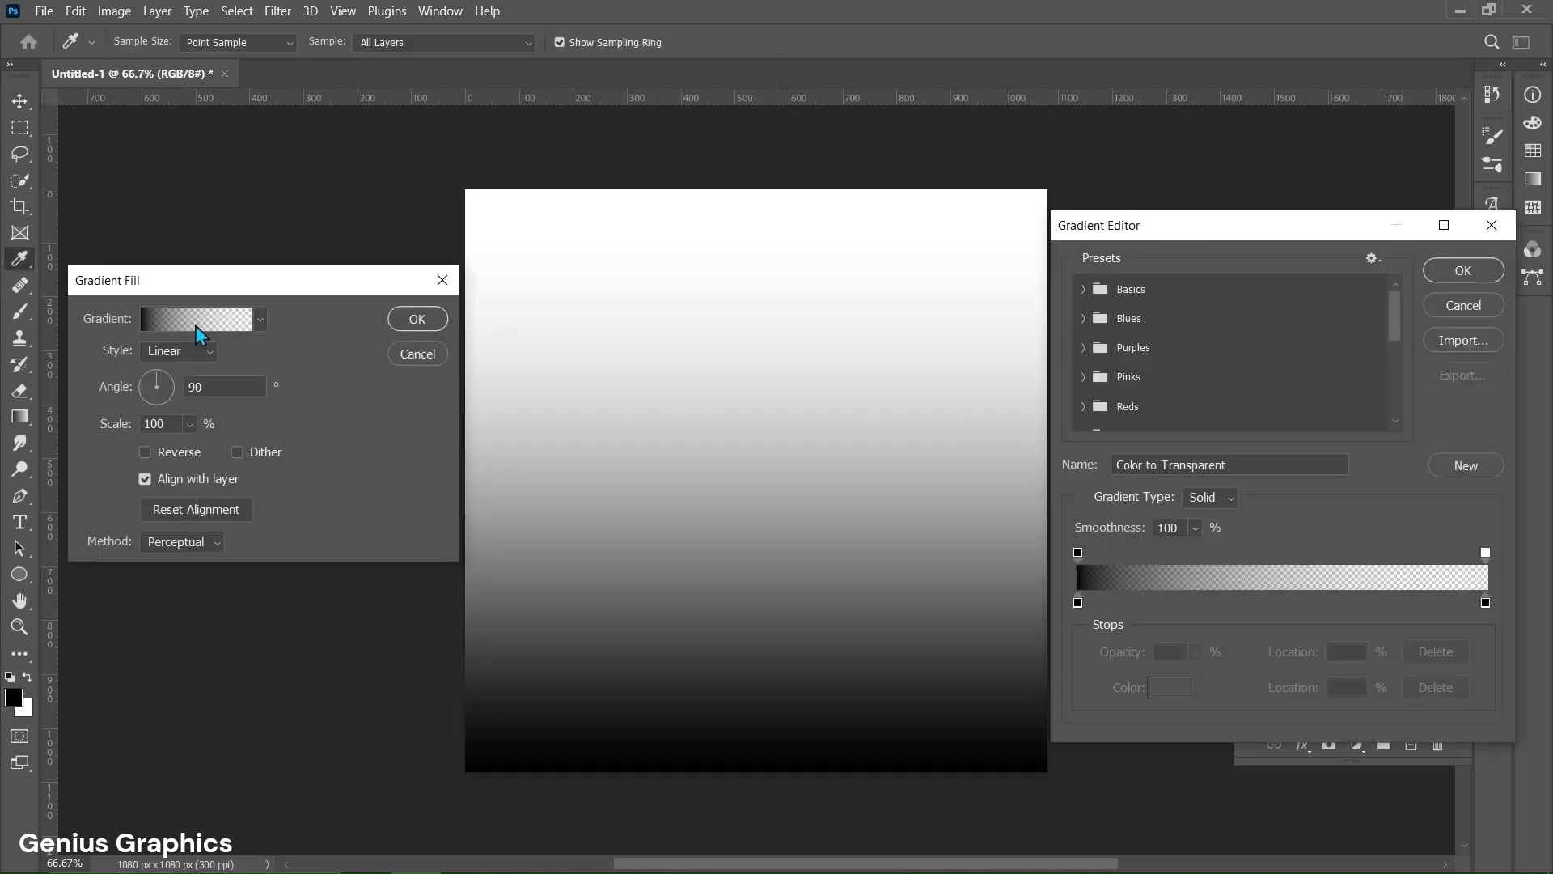
left_click(1083, 290)
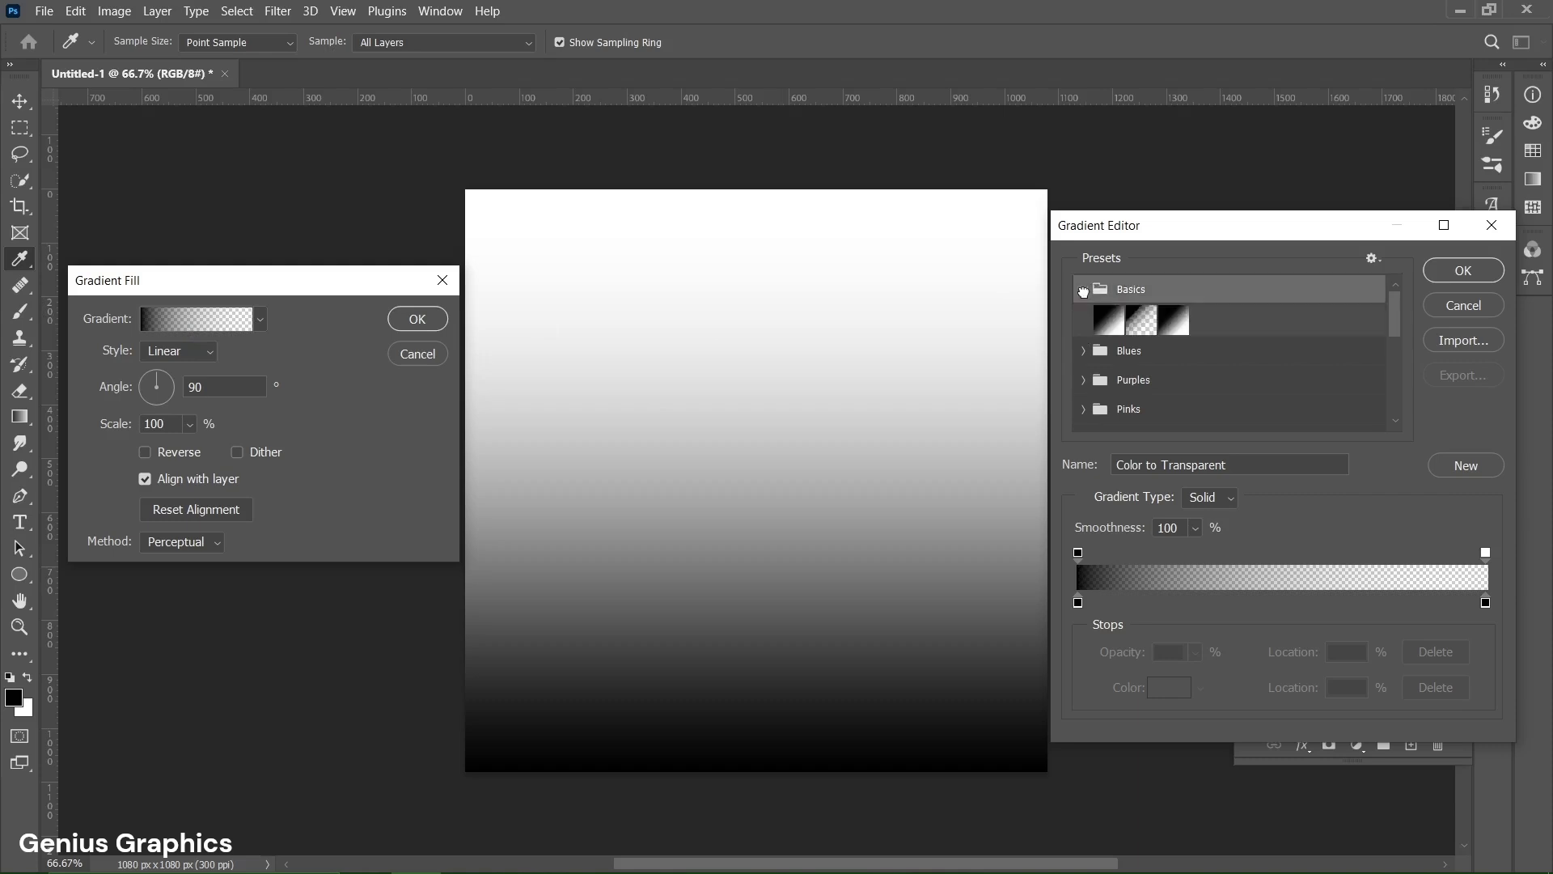
left_click(1107, 320)
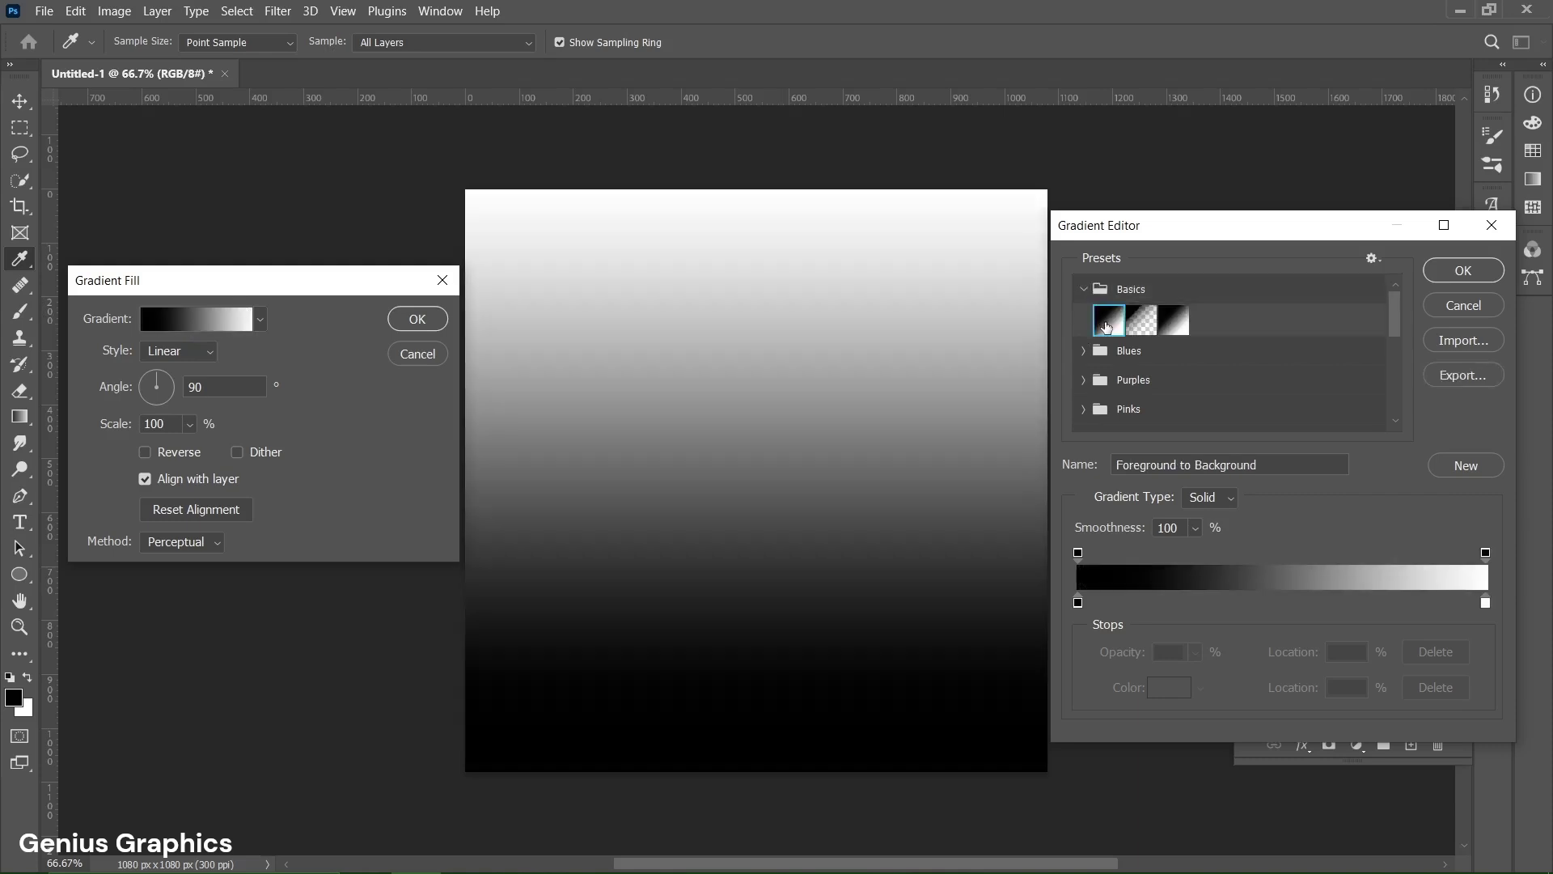
Set the gradient's starting colour stop at 0% to hex 365e39.
left_click(1076, 607)
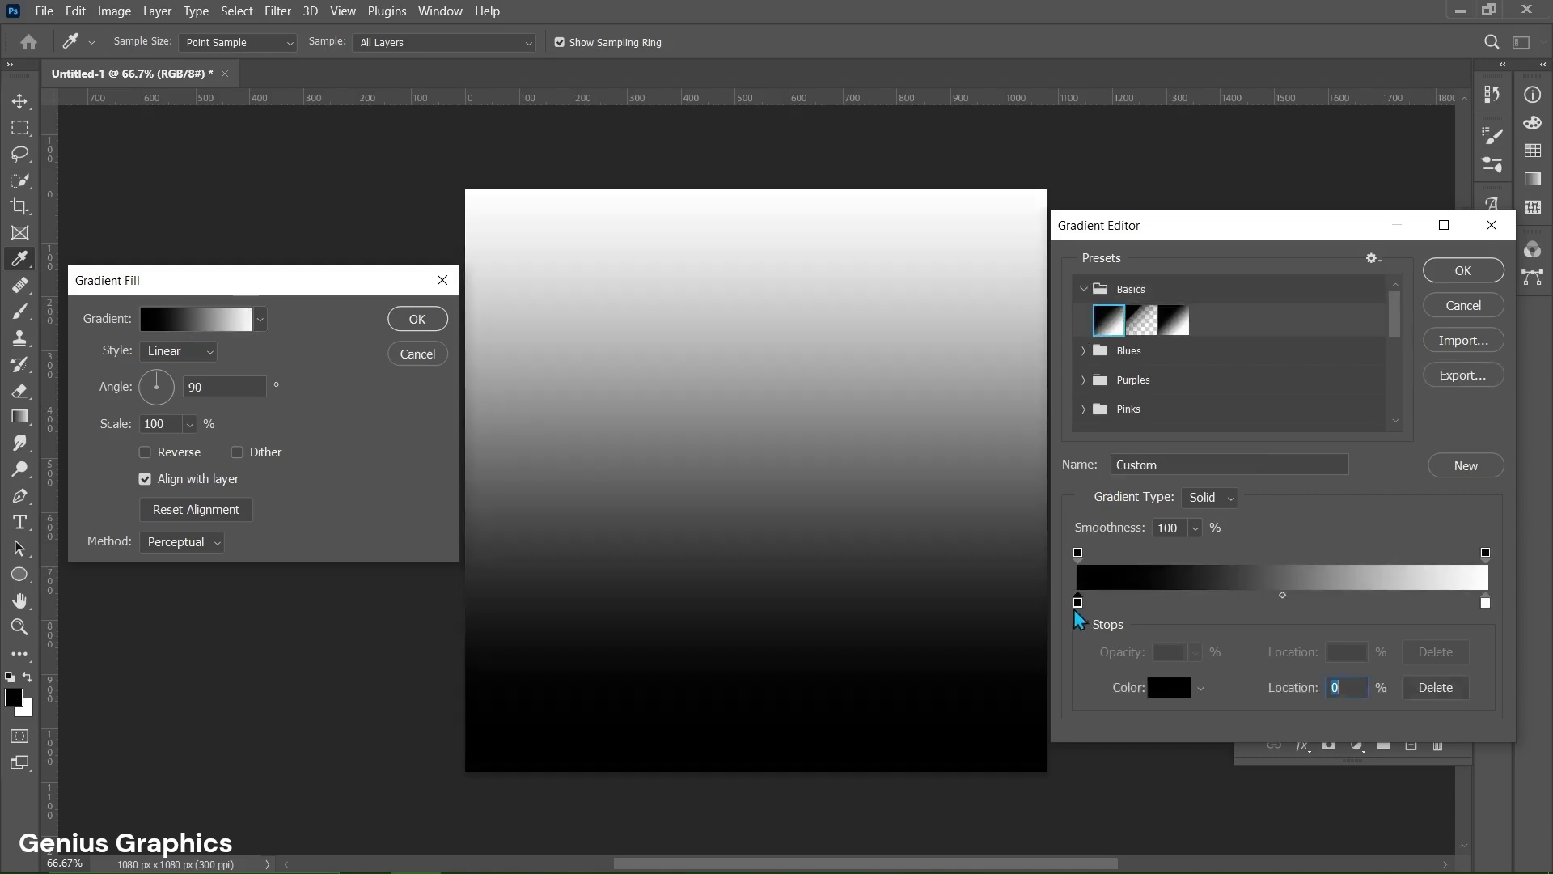
left_click(1157, 689)
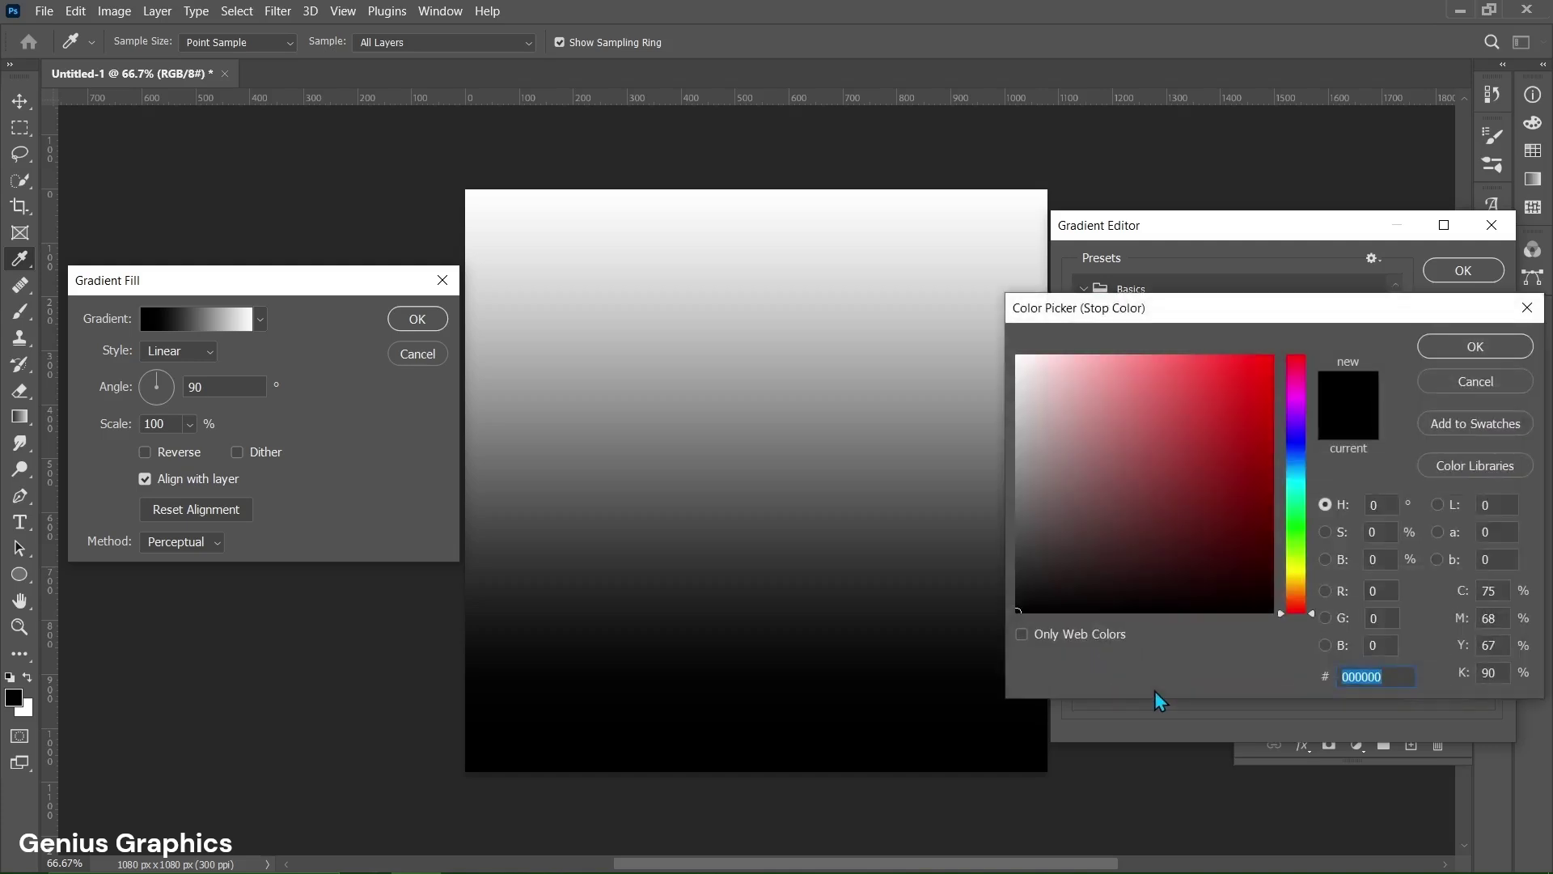
type("365e39")
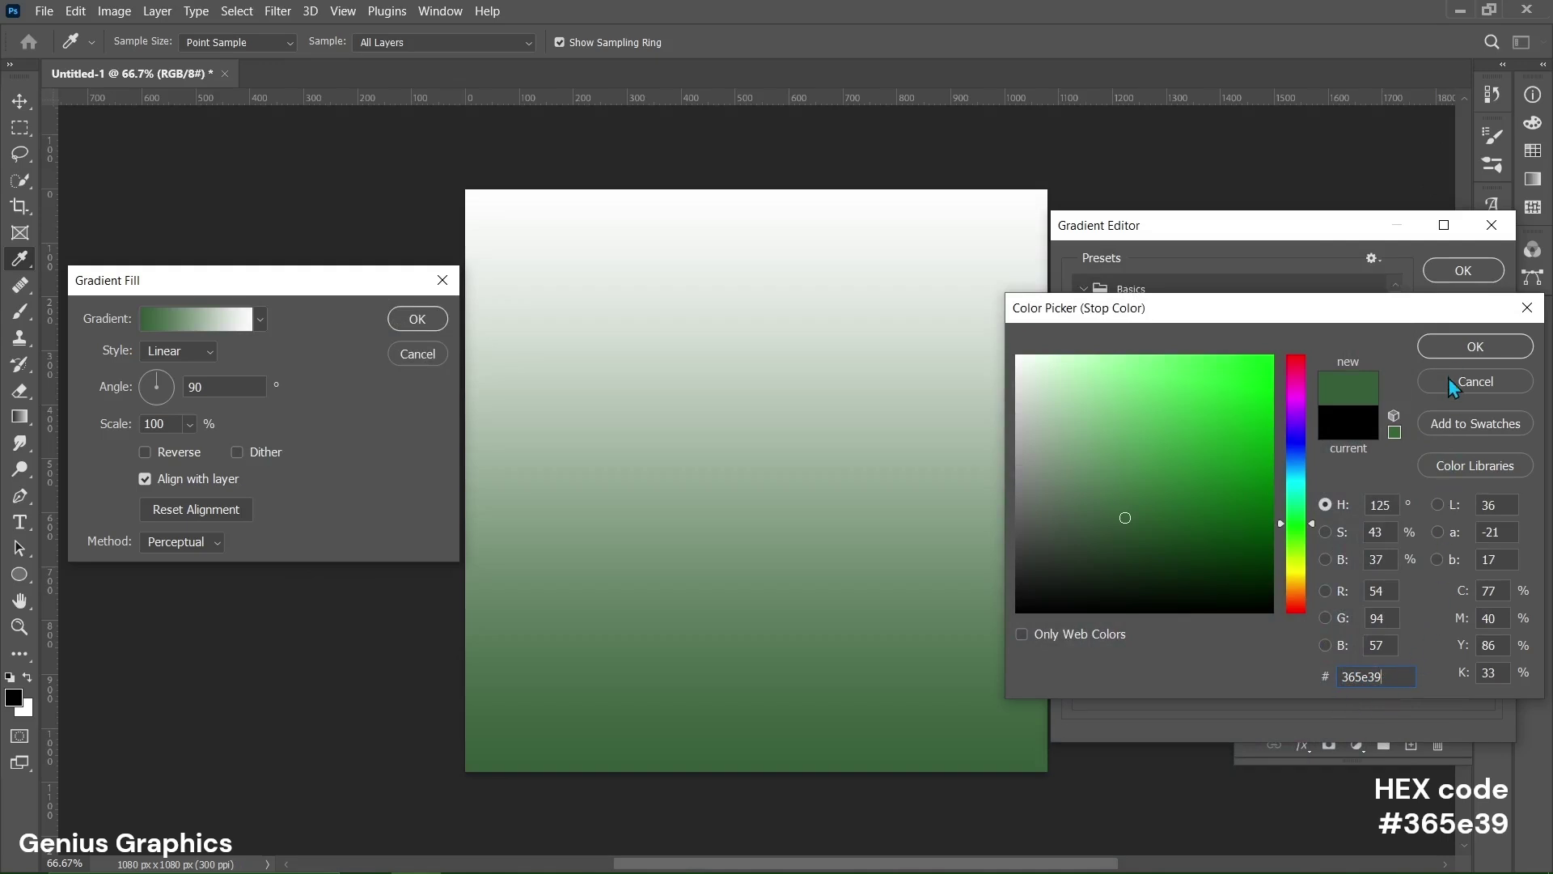
left_click(1454, 348)
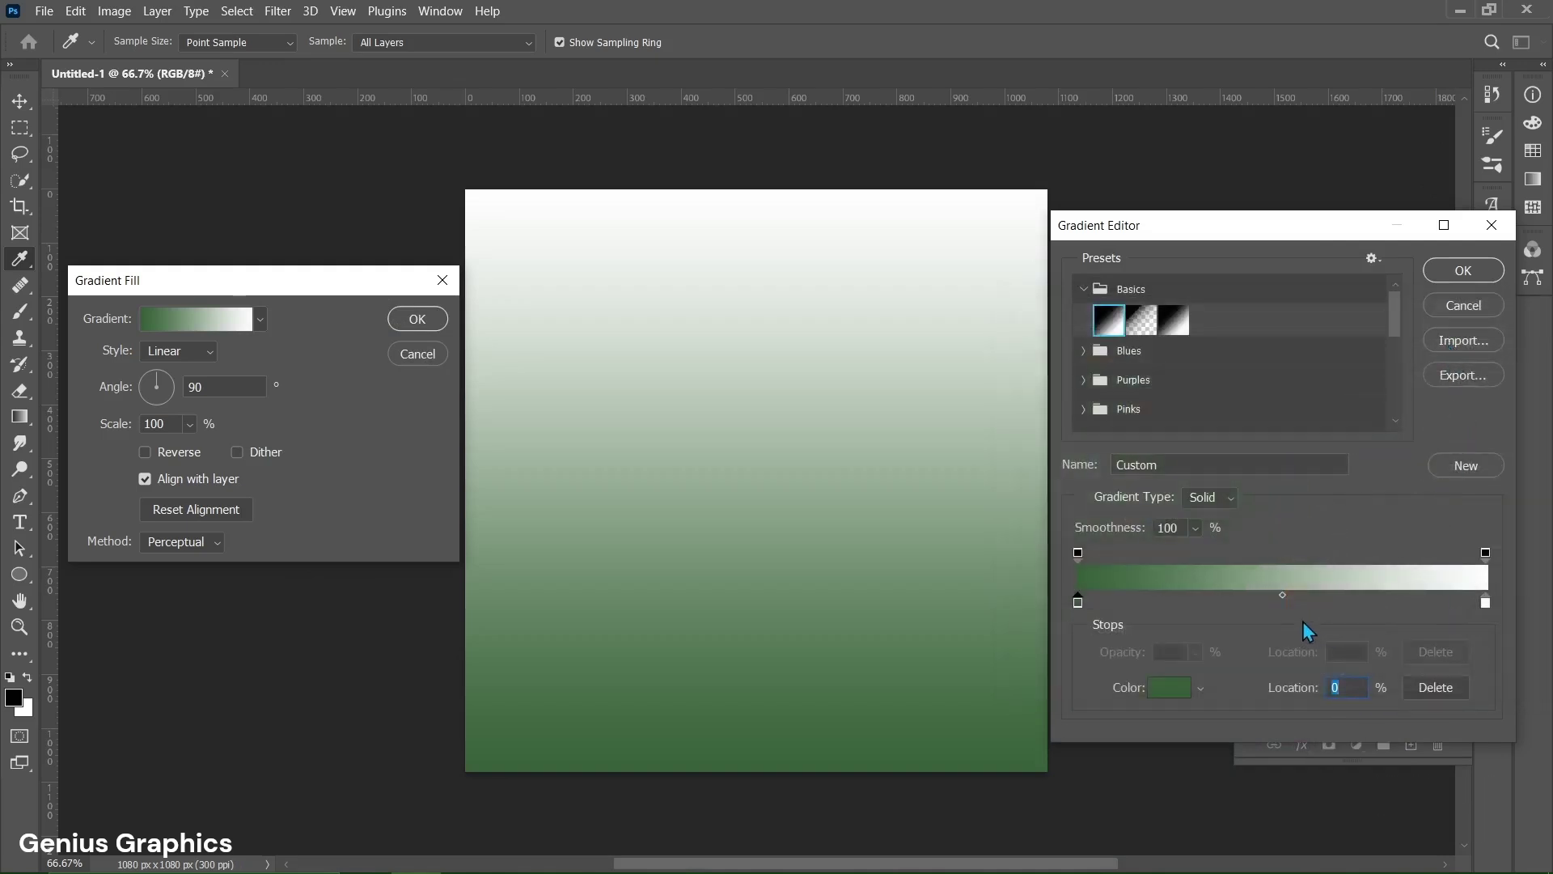
Add a middle colour stop at 50% in the gradient and set its colour to hex 29553a.
left_click(1284, 603)
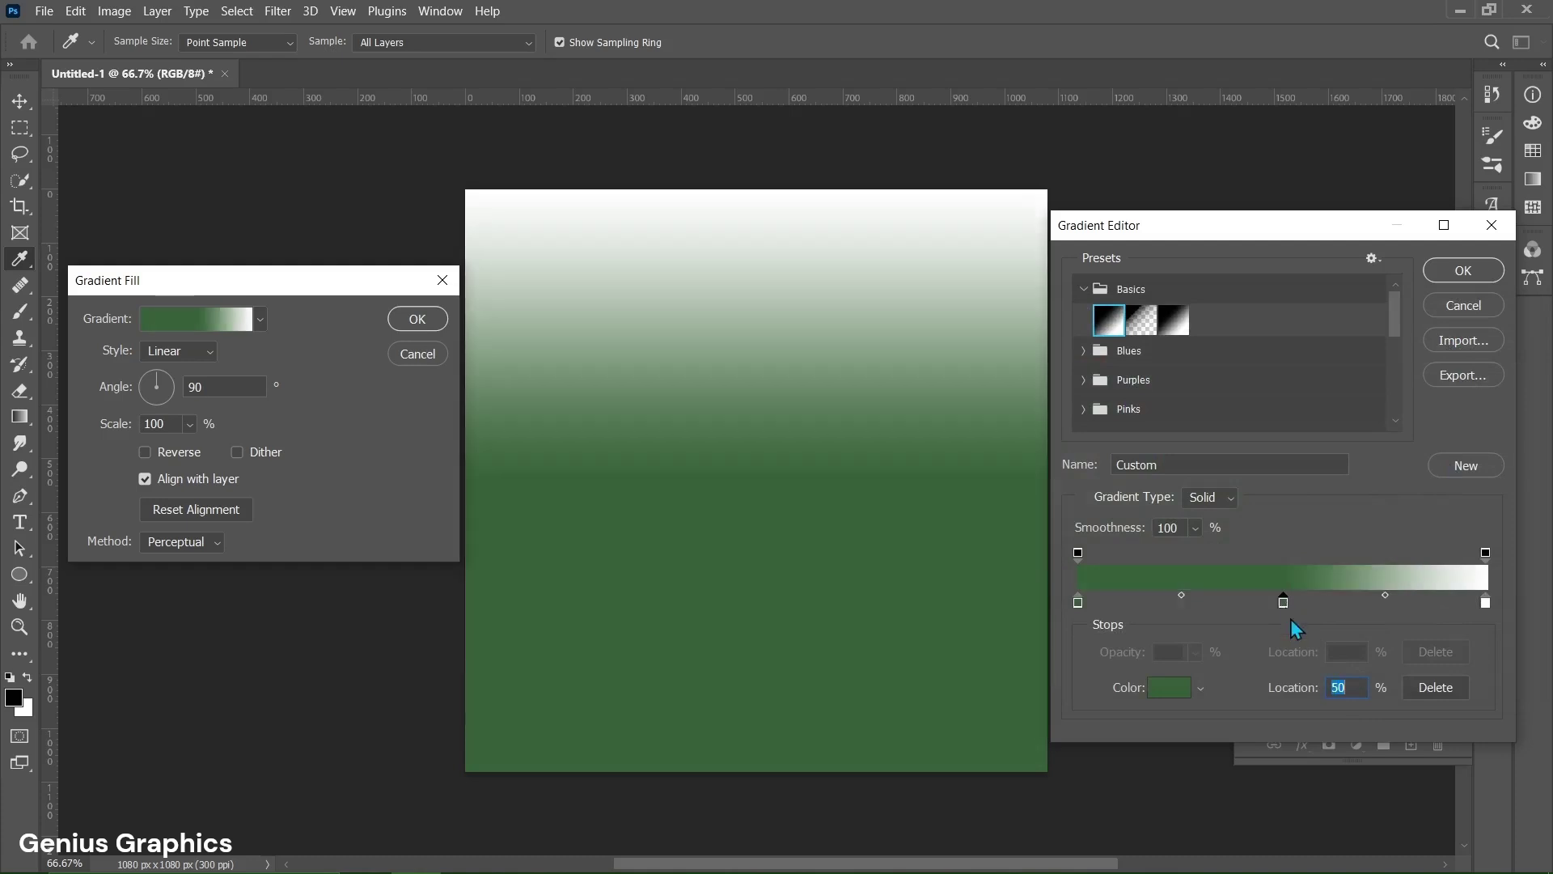
left_click(1171, 689)
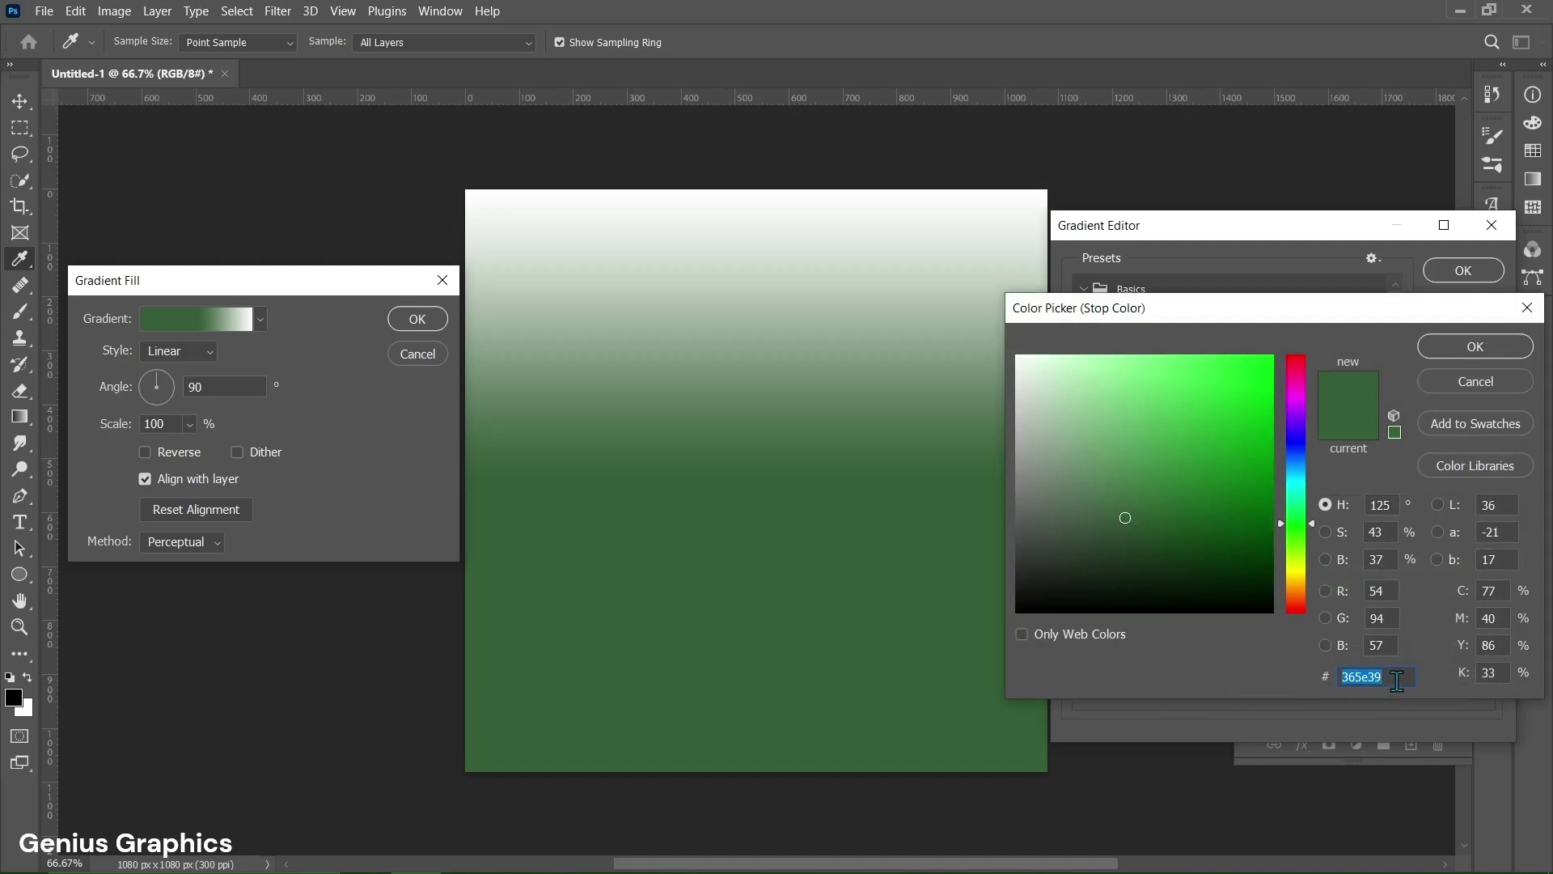
type("29553a")
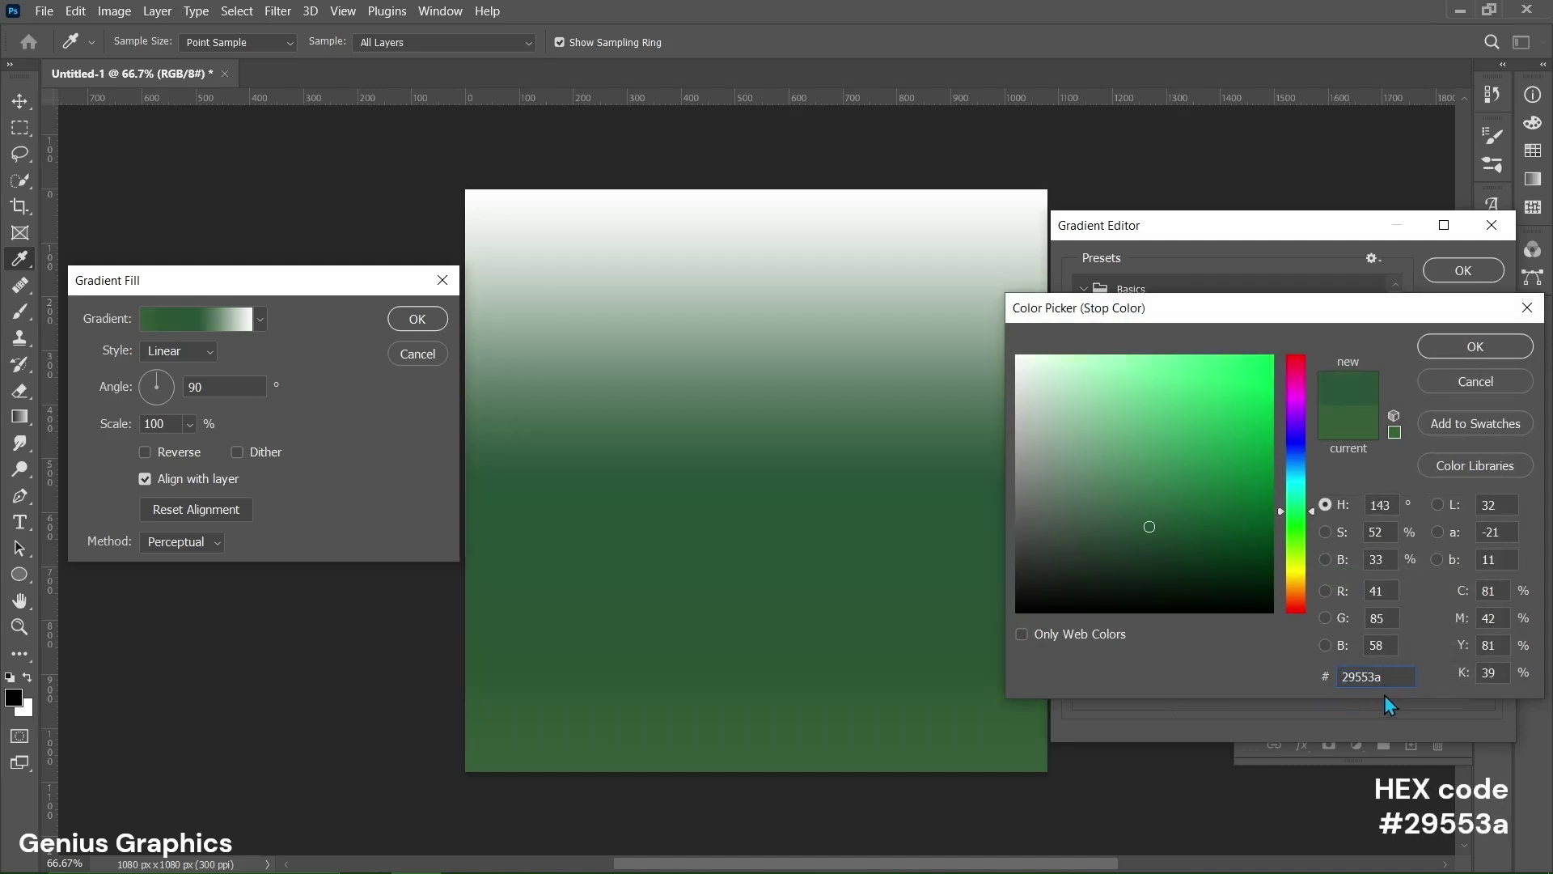
left_click(1472, 346)
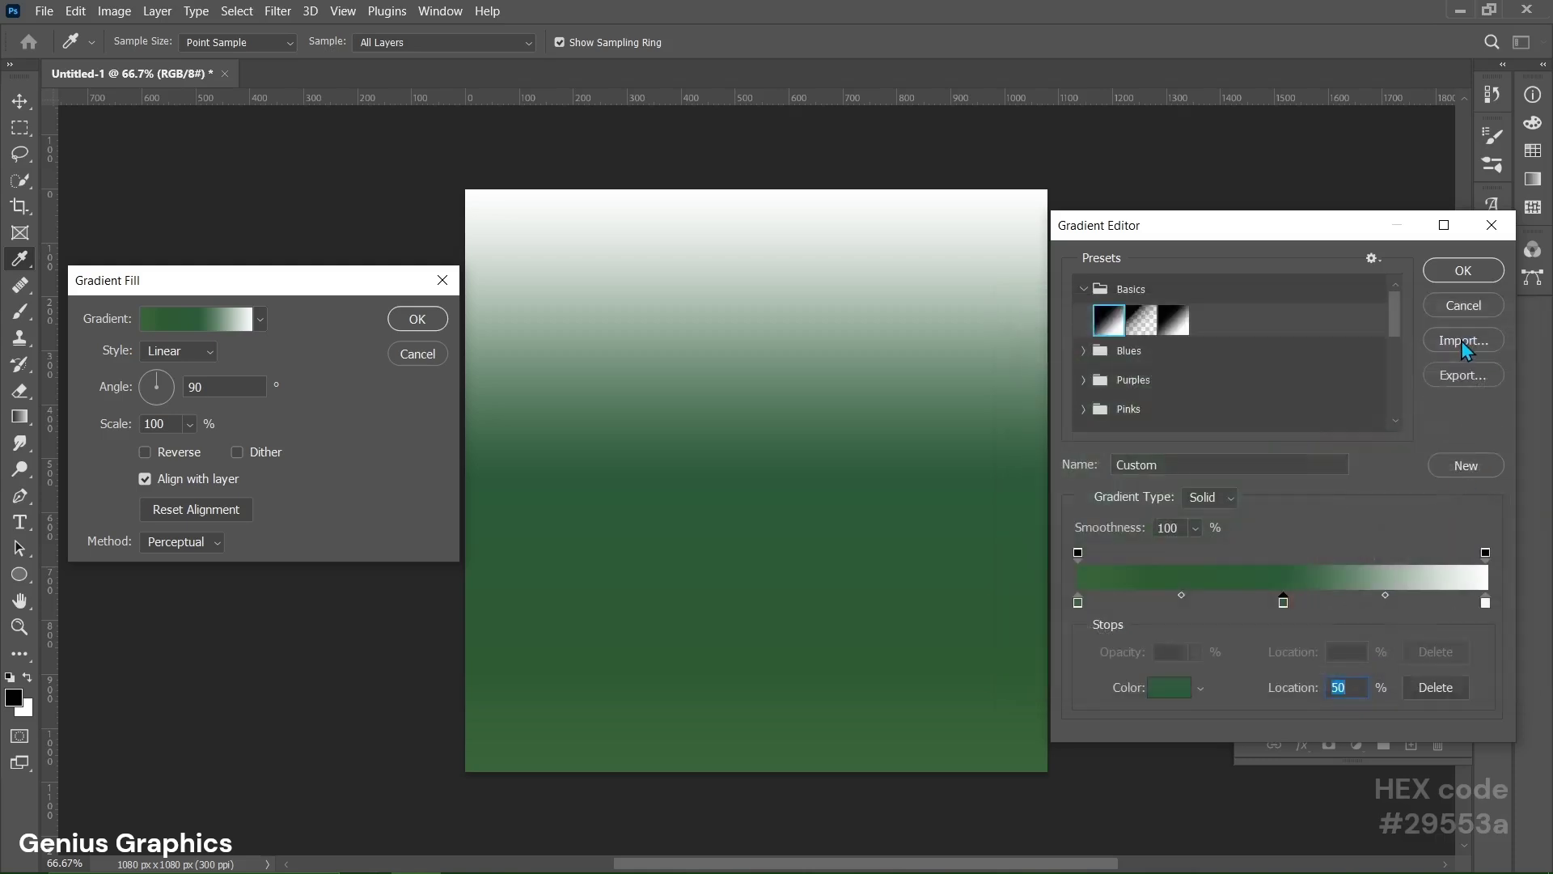
Set the gradient's end colour stop at 100% to hex 084e34 and accept the edited gradient.
left_click(1485, 602)
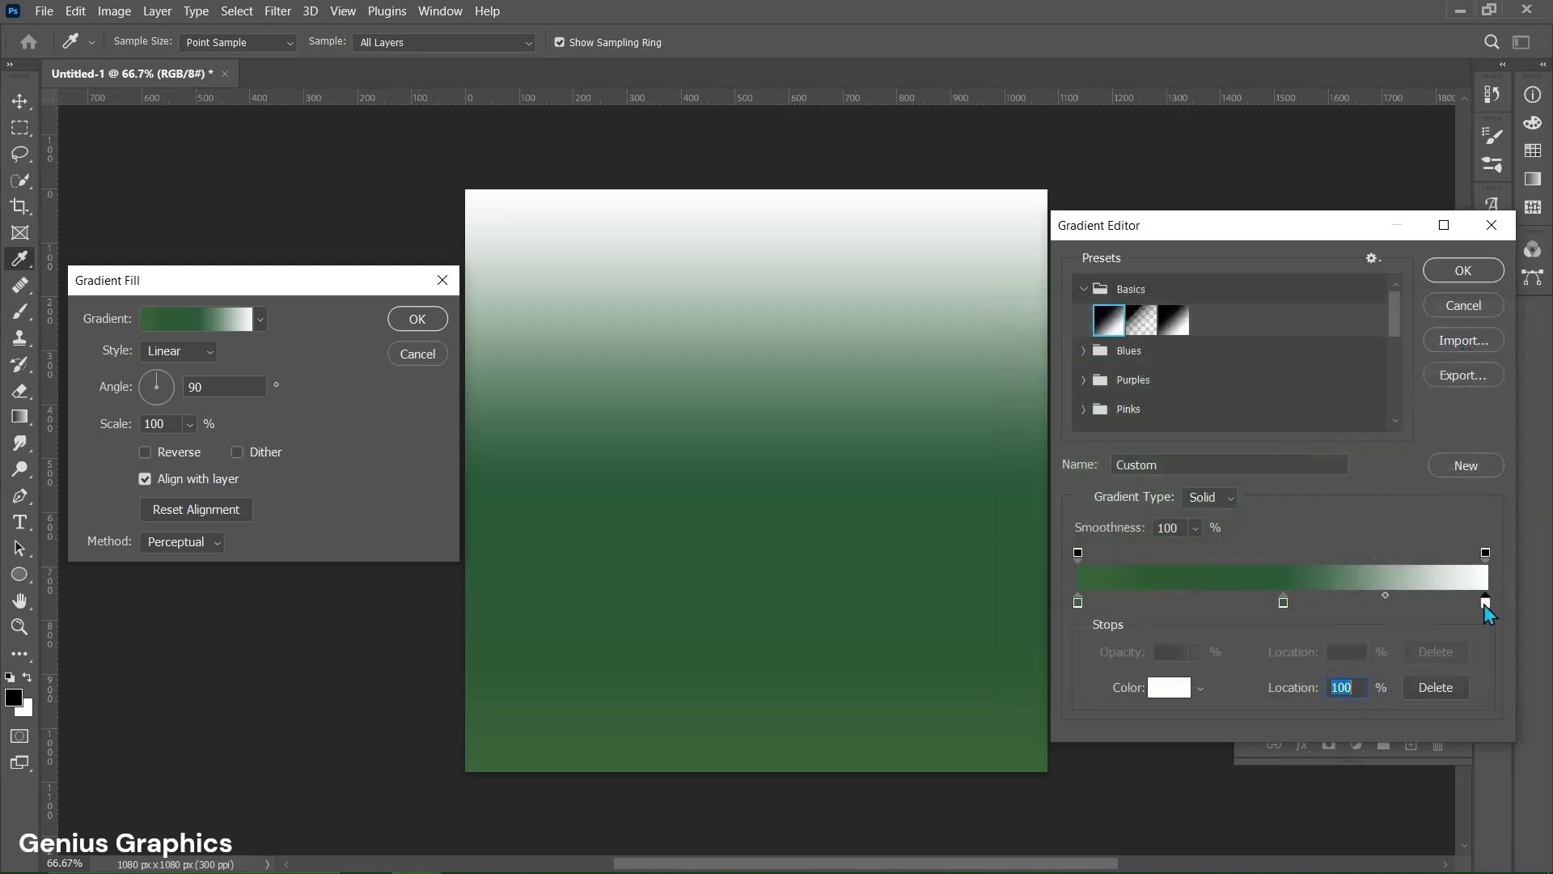
left_click(1178, 686)
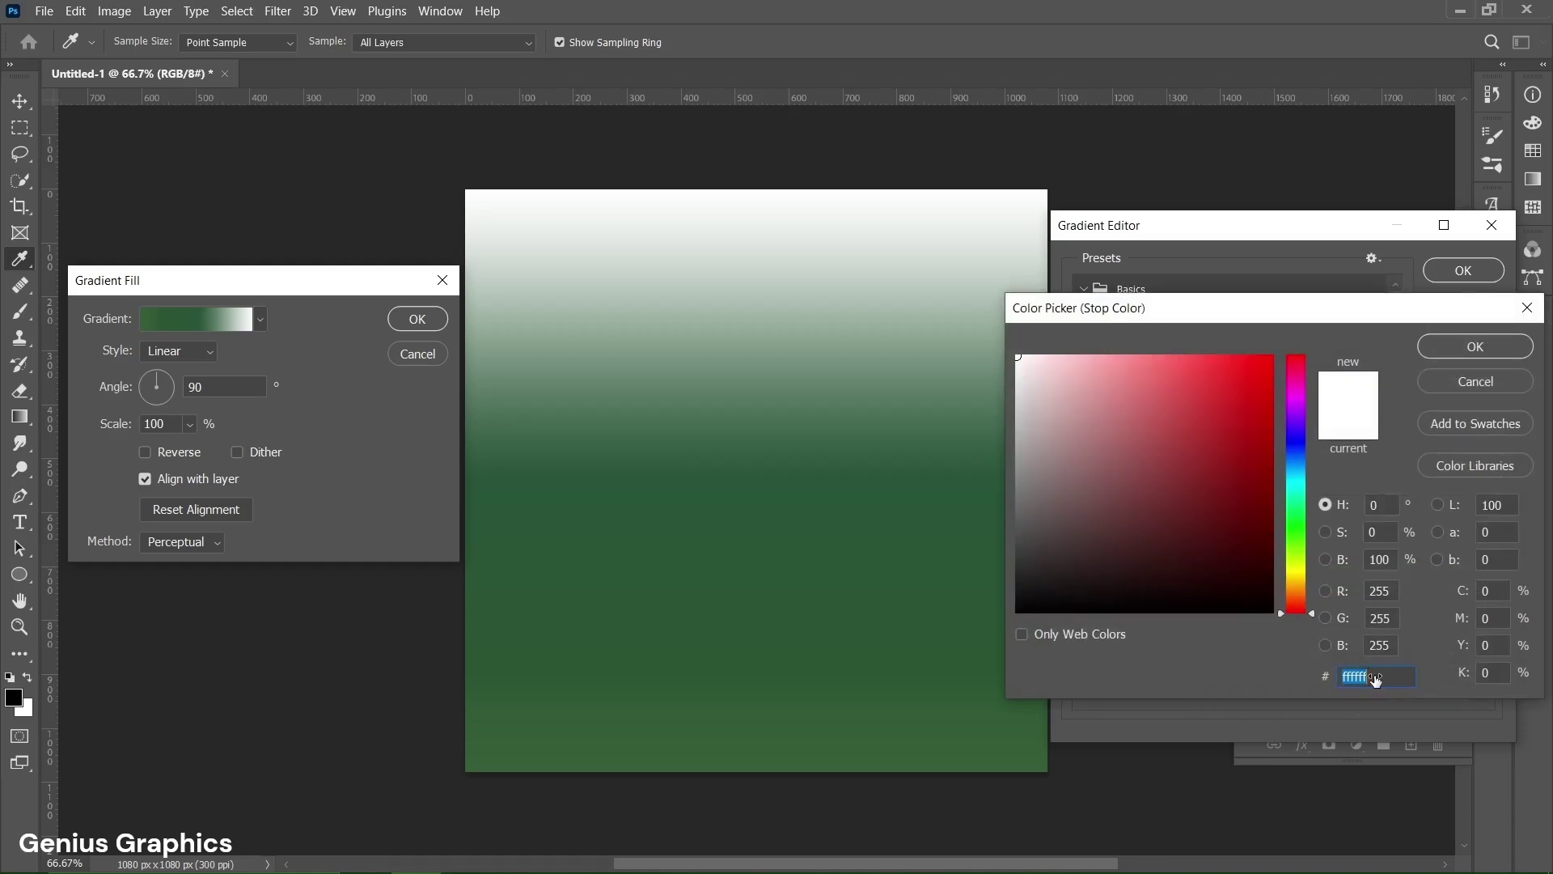
type("084e34")
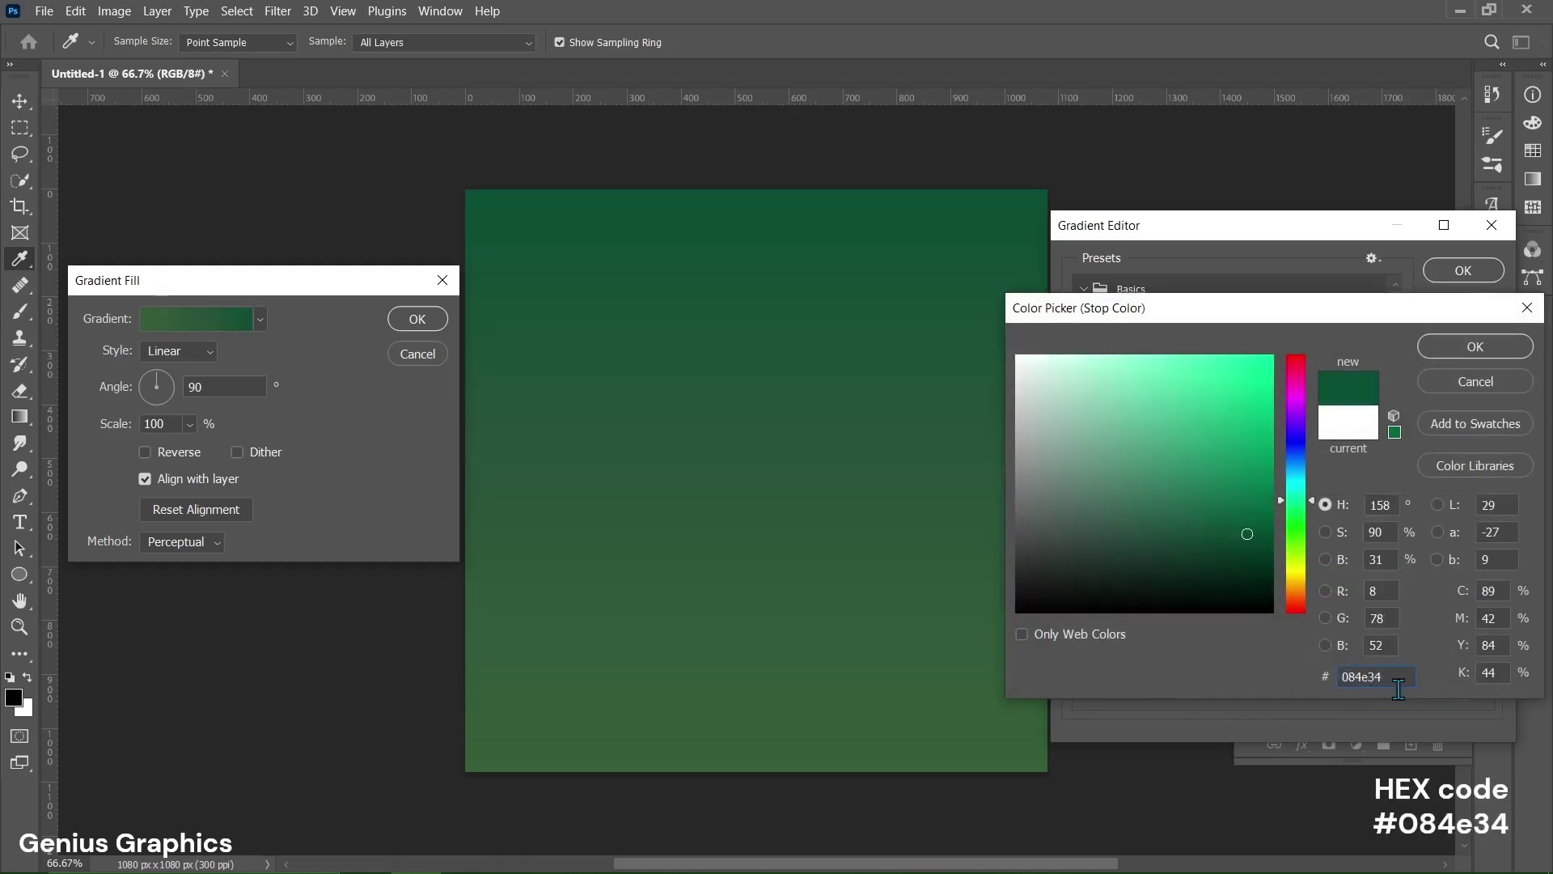
left_click(1470, 356)
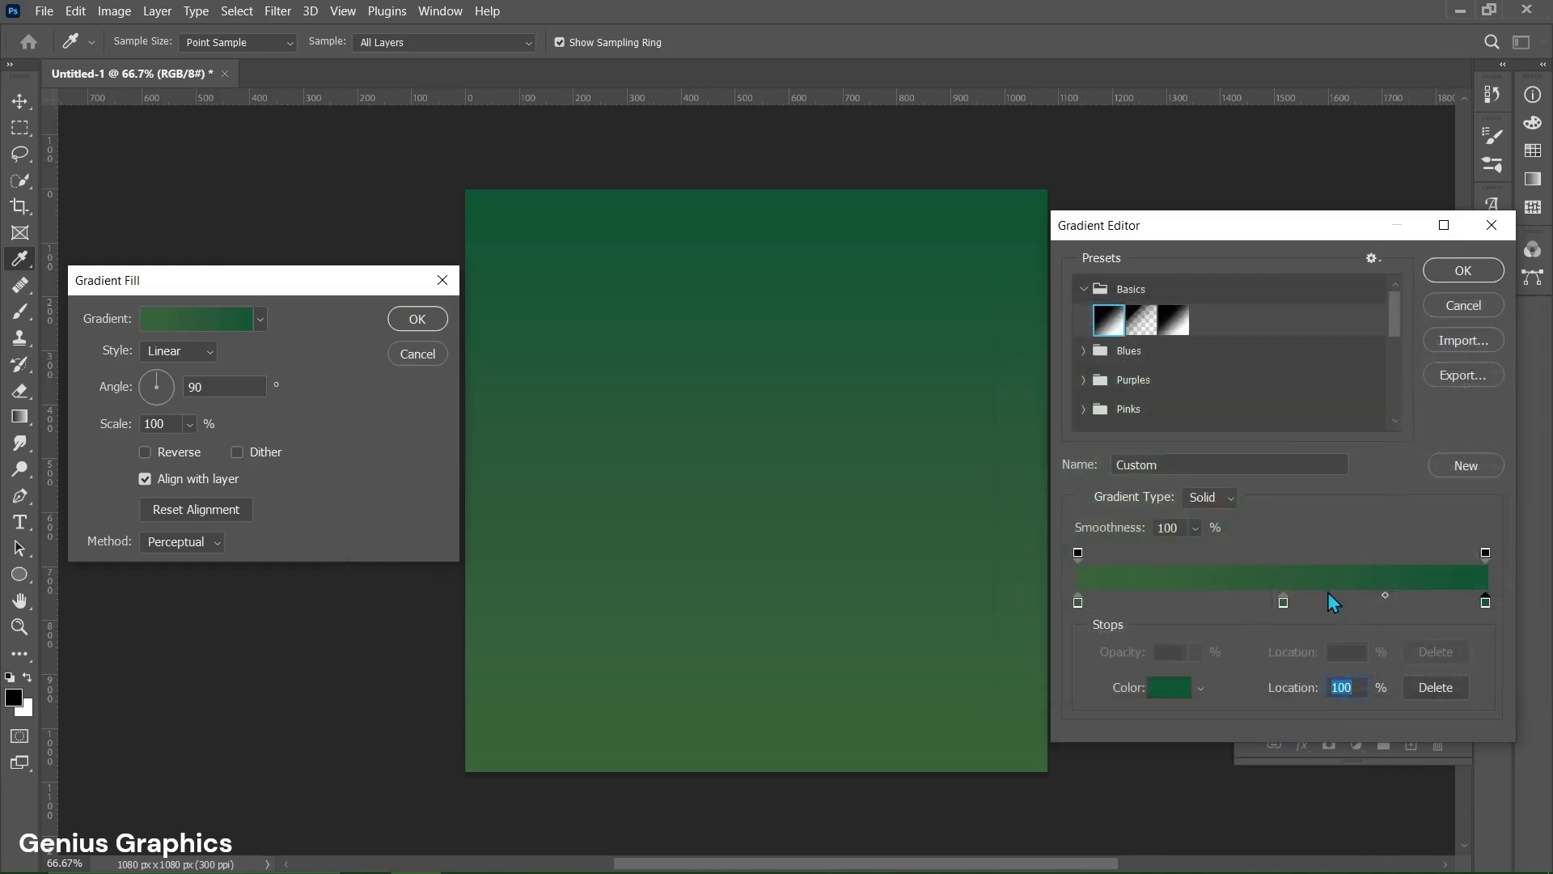
left_click(1456, 275)
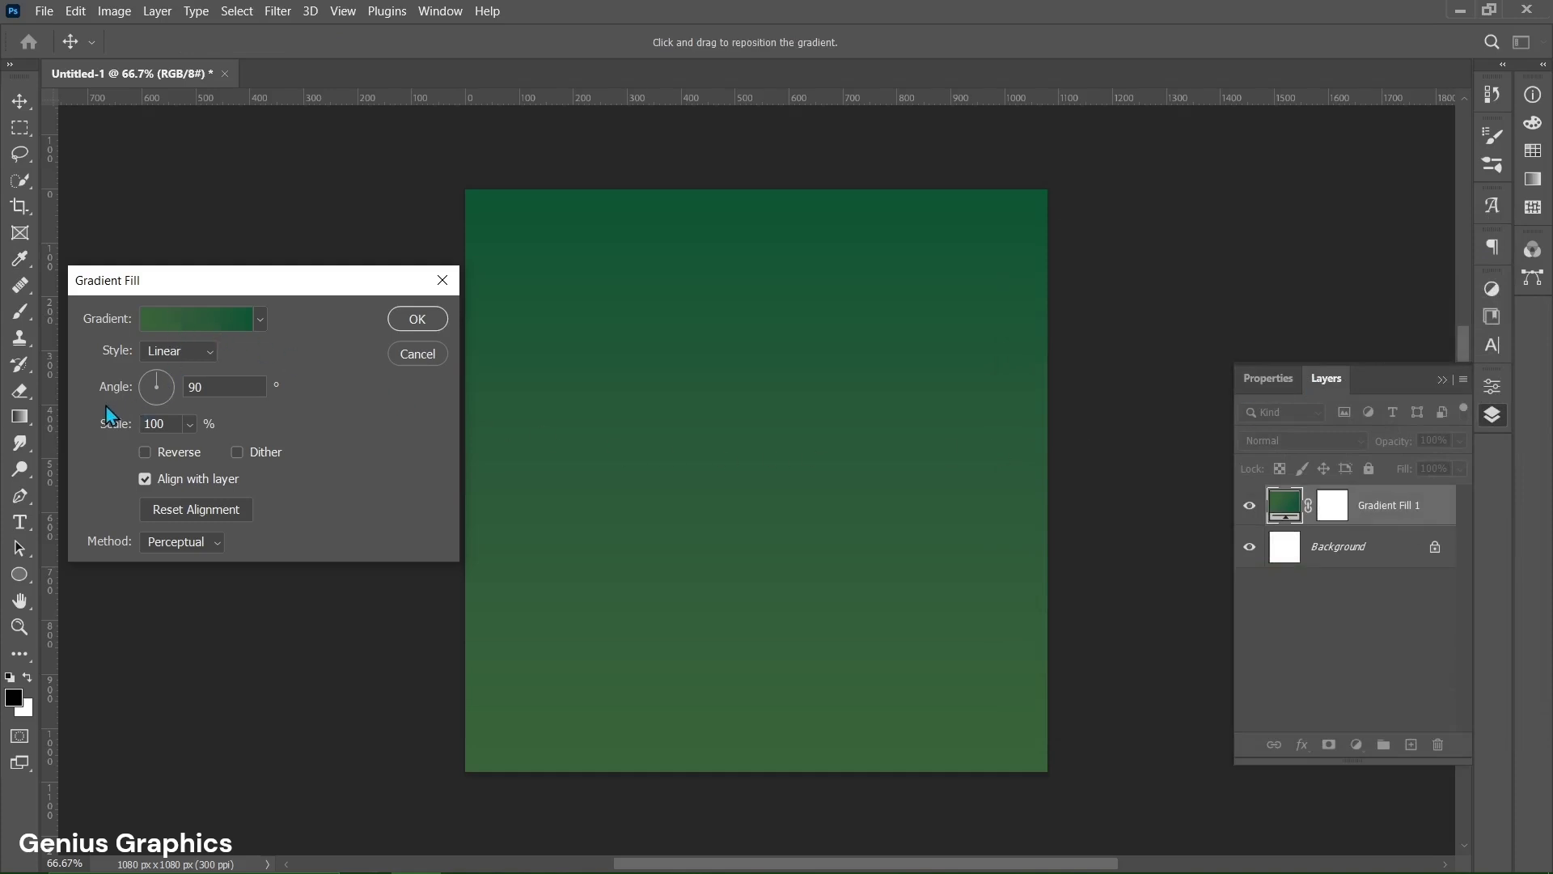
Set the gradient fill's angle to 130°, reverse its direction and apply the fill.
double_click(189, 387)
type("130")
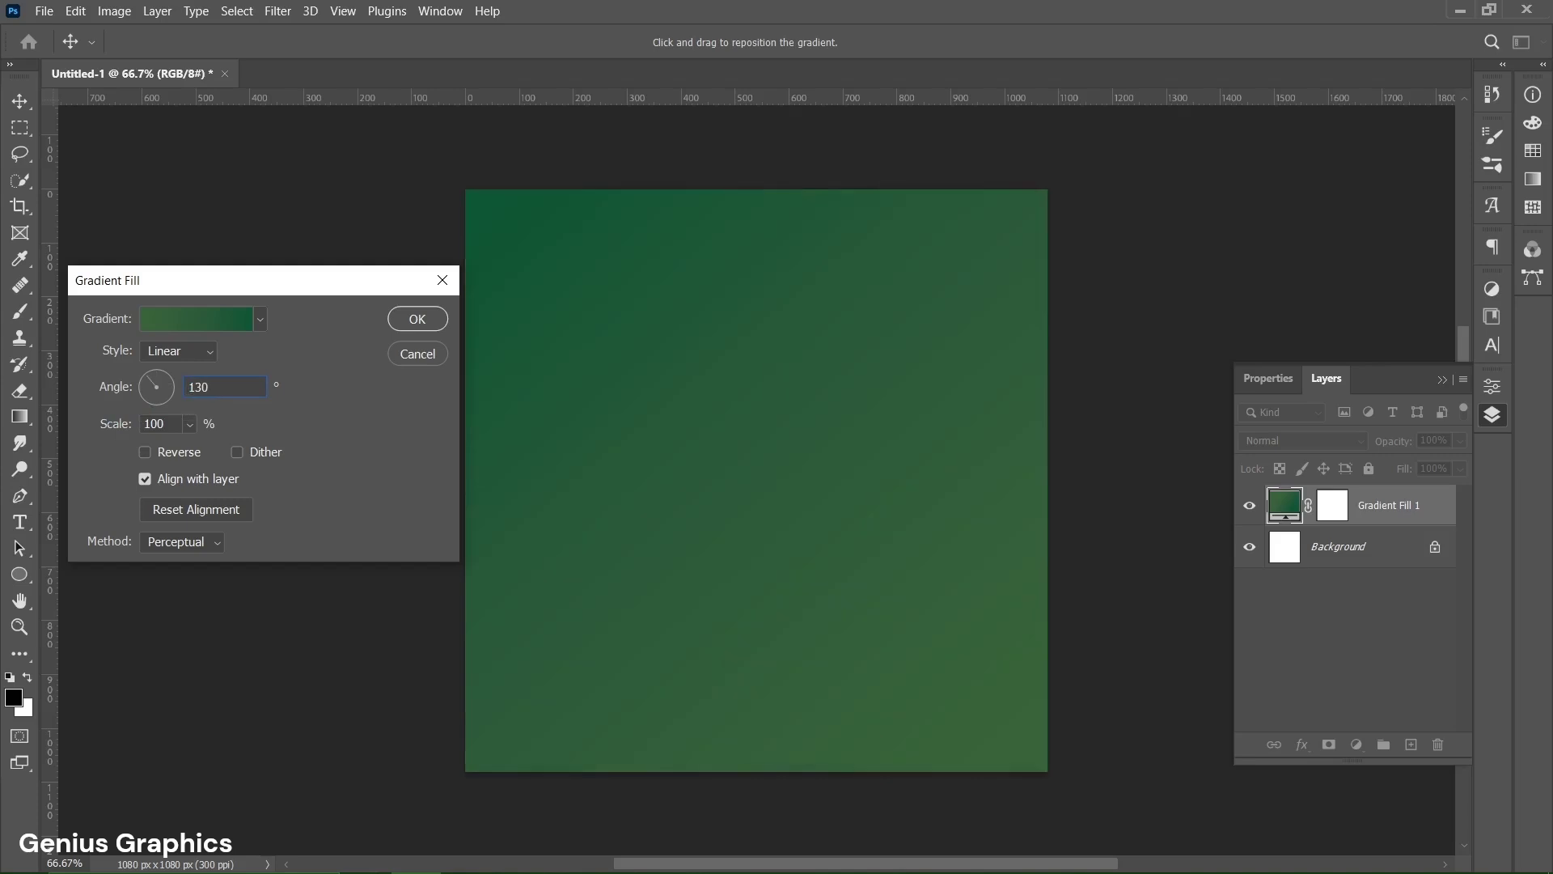
left_click(146, 453)
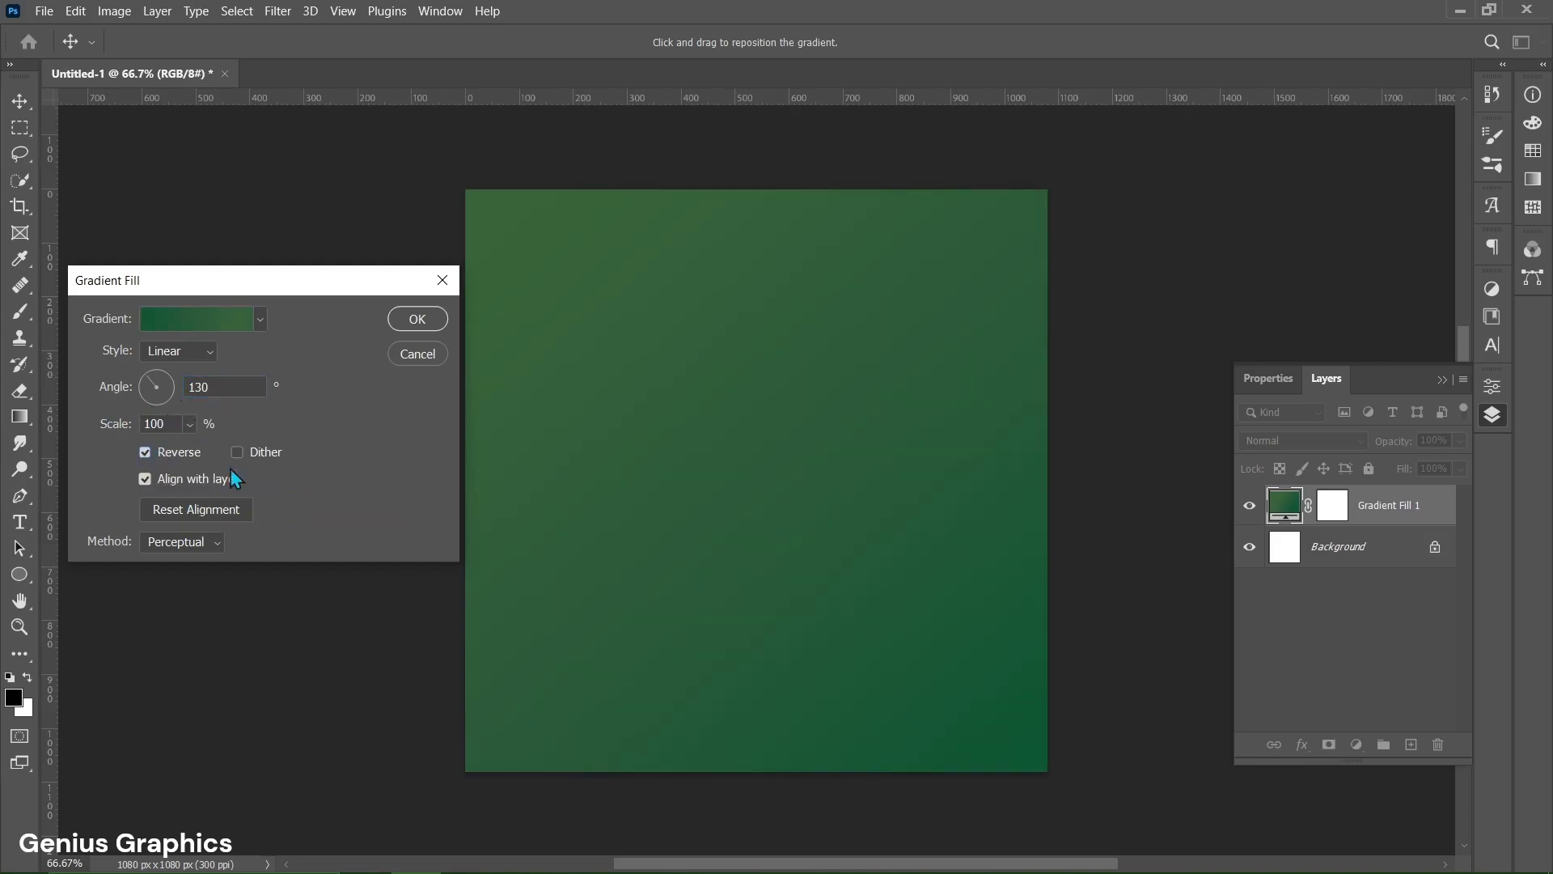
left_click(412, 324)
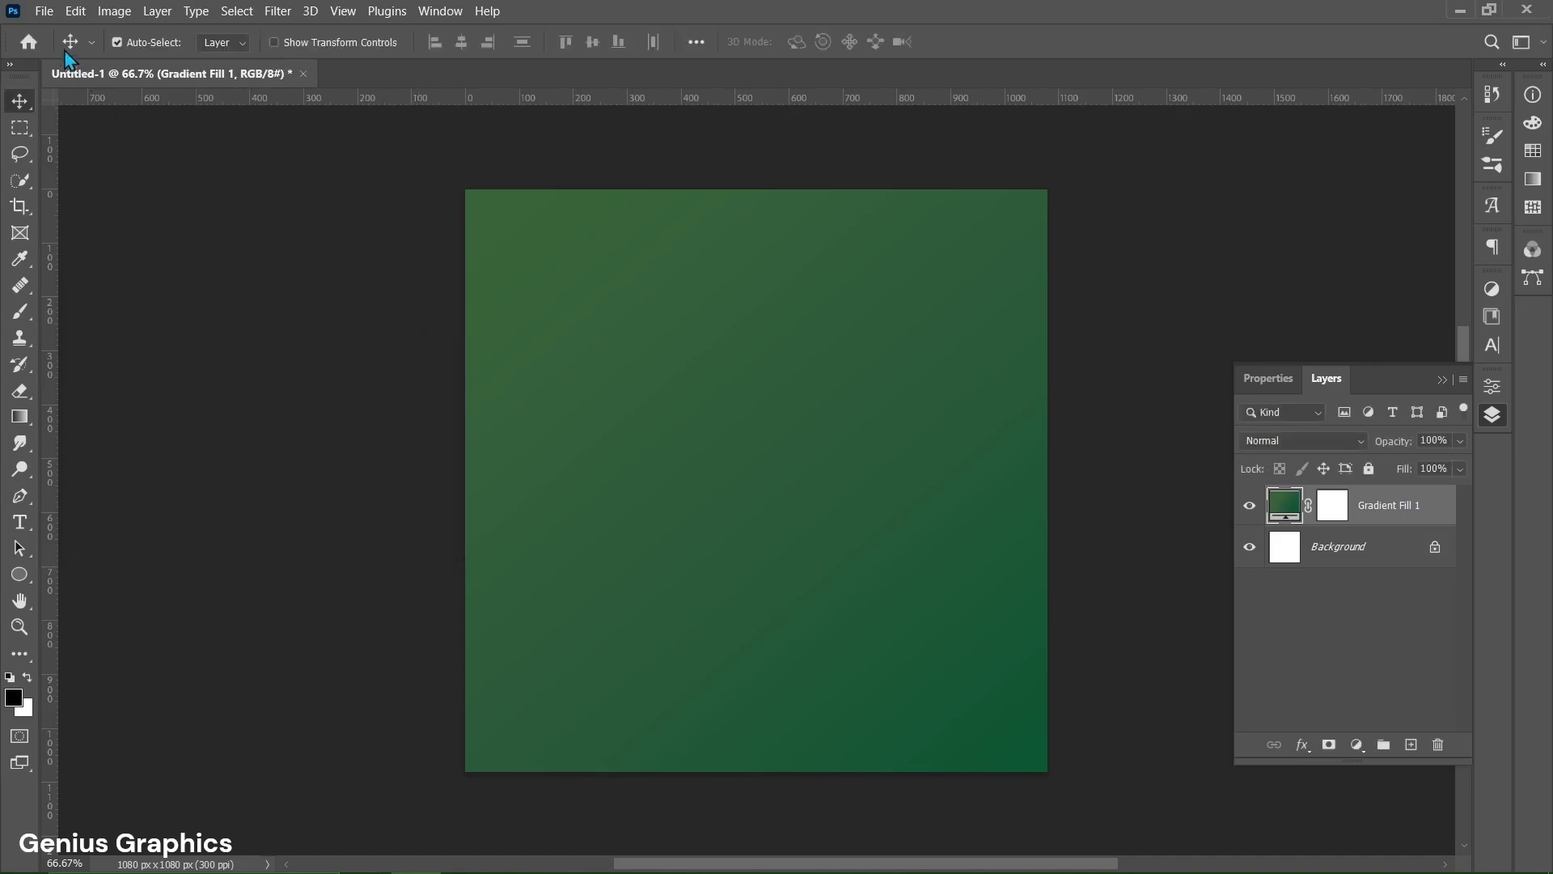
Place the PATTERN image from the FASTFOOD folder as embedded and set its blend mode to Color Dodge.
left_click(45, 13)
left_click(84, 375)
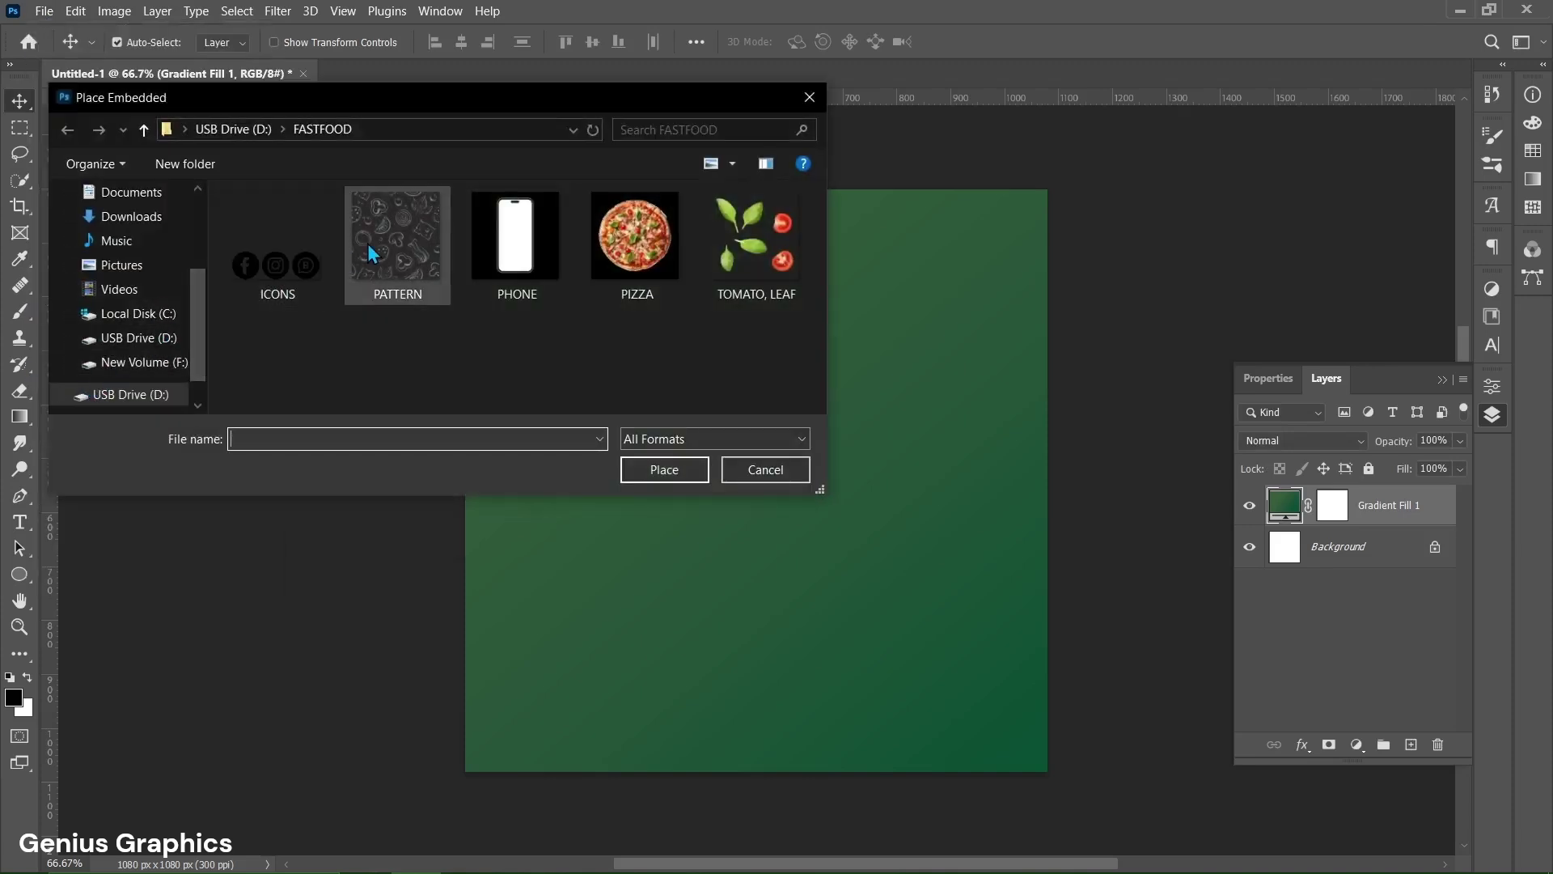
left_click(370, 253)
left_click(663, 469)
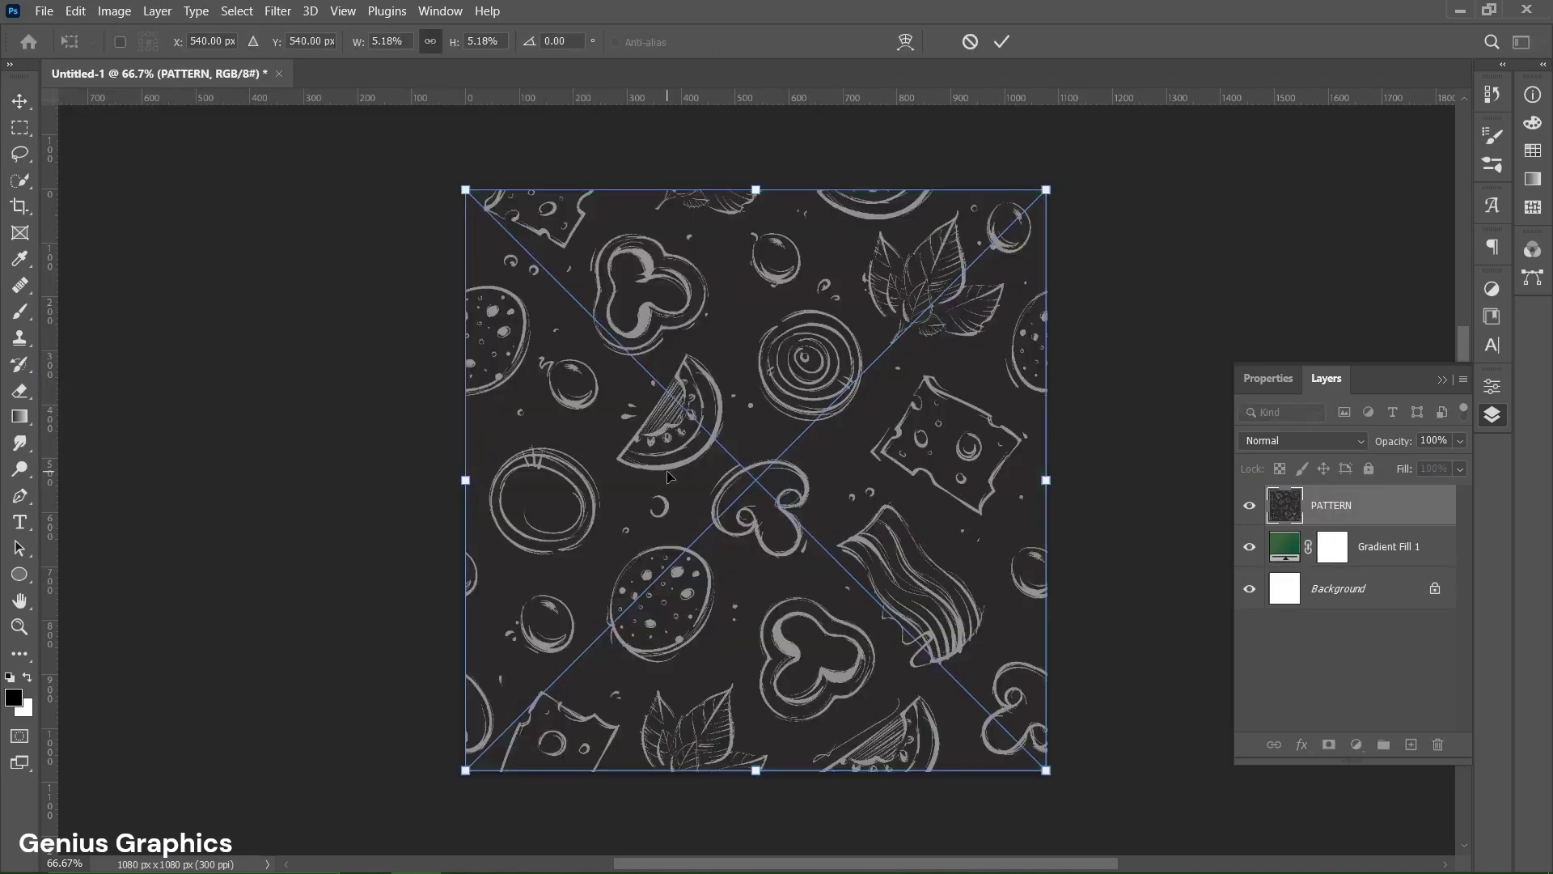
left_click(1001, 42)
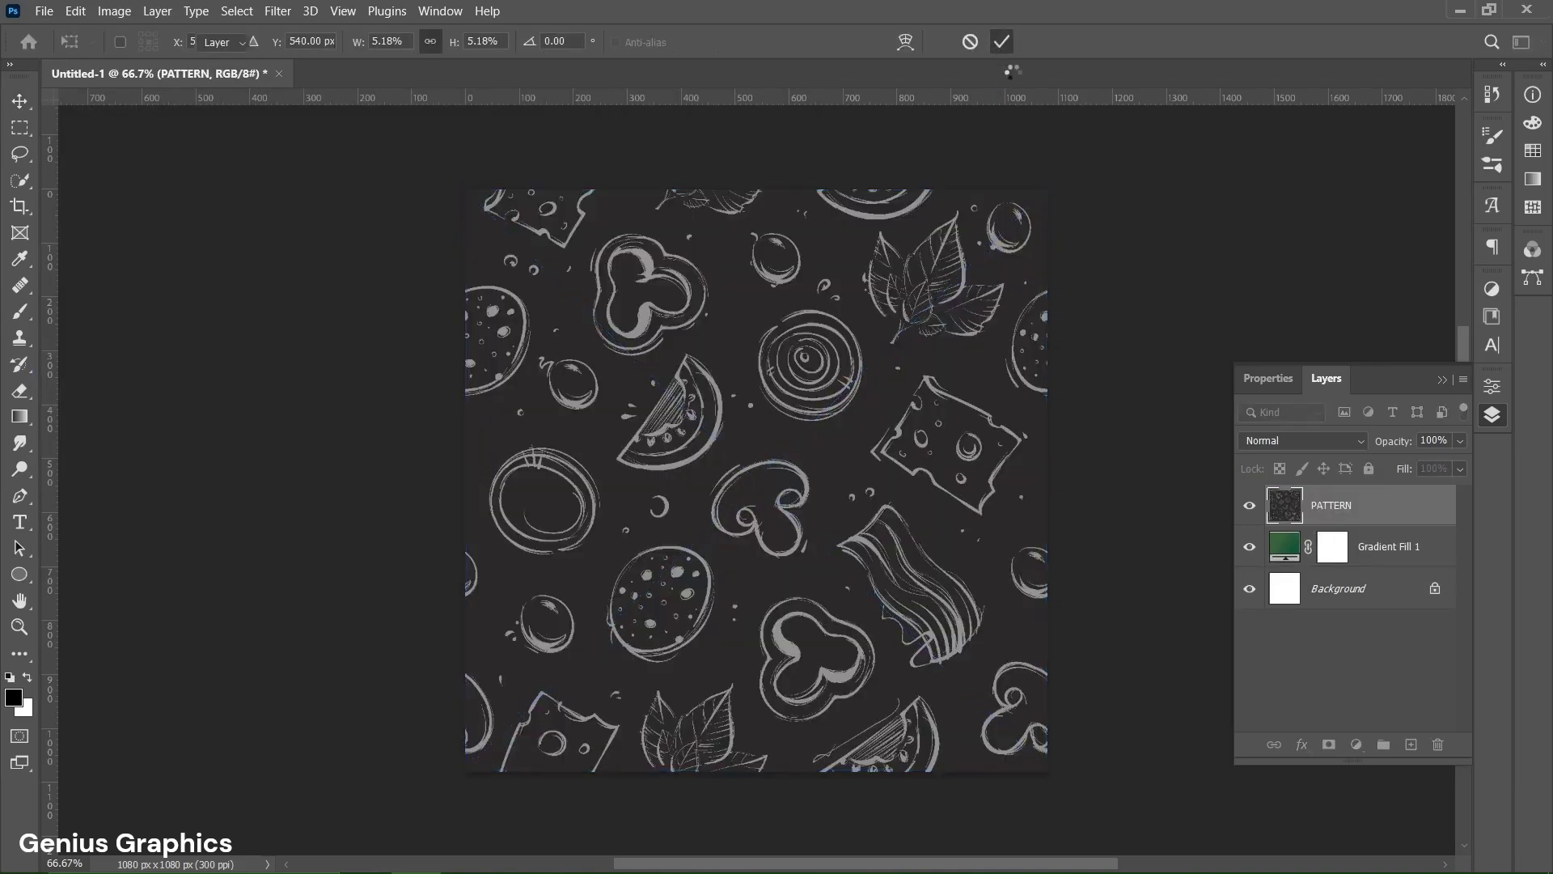
left_click(1303, 440)
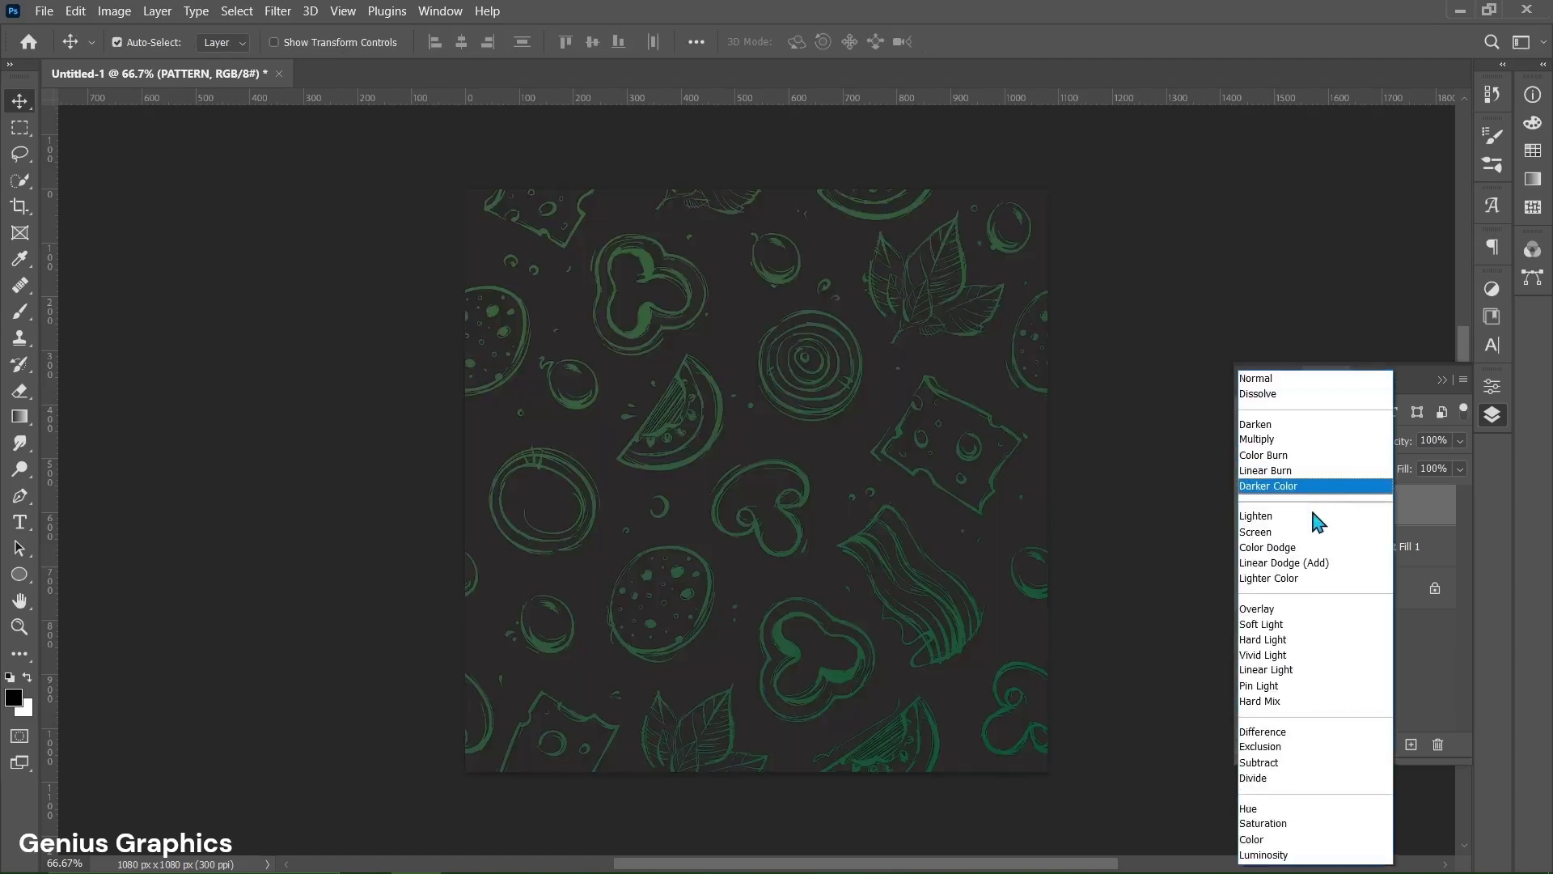
left_click(1312, 549)
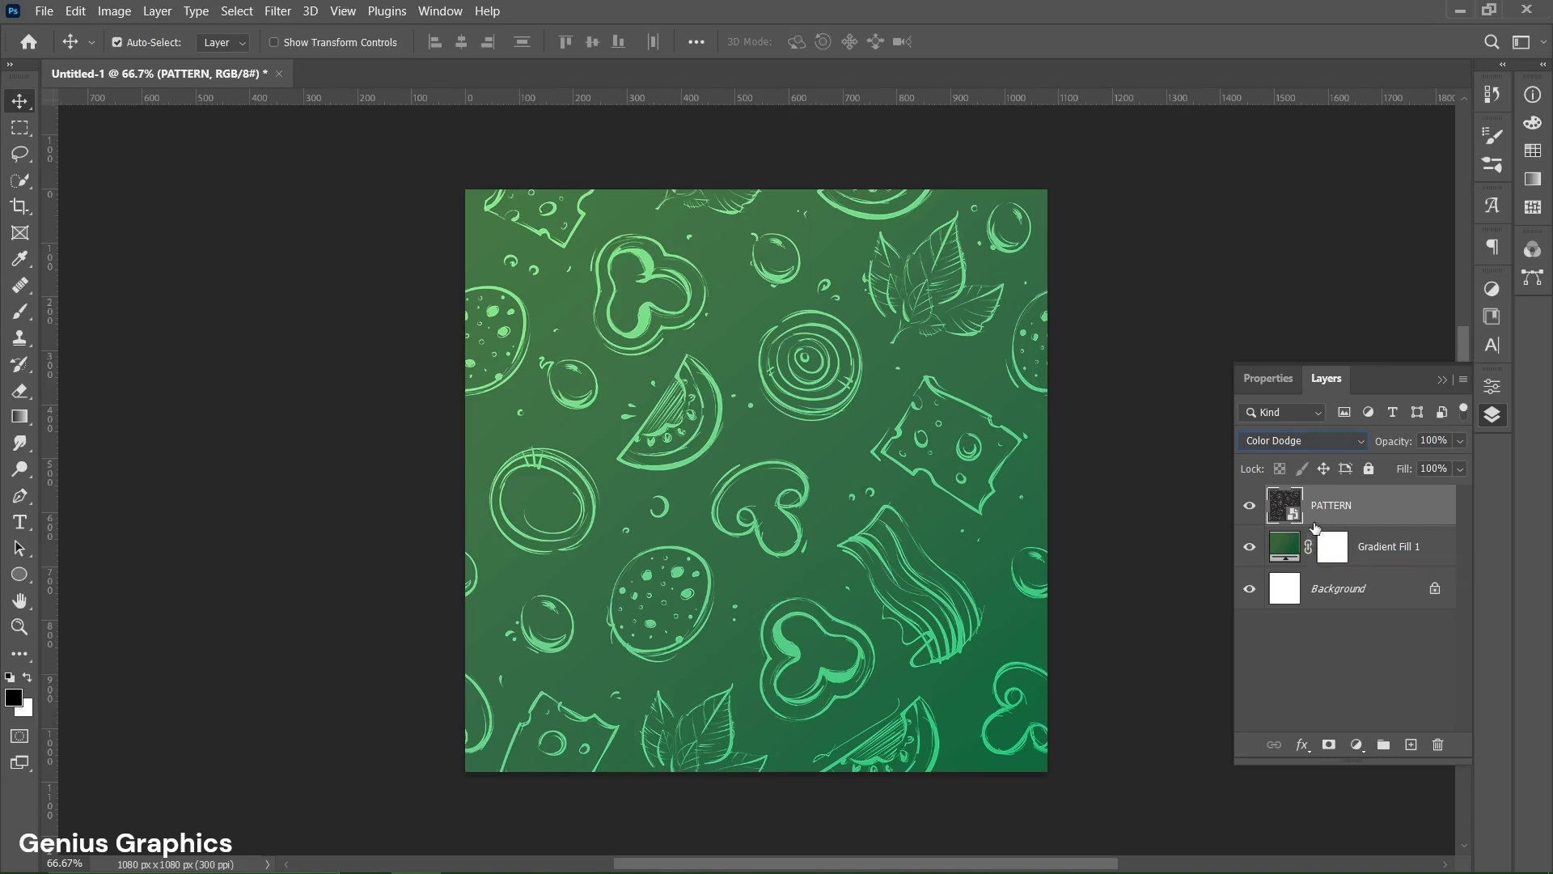
Group the PATTERN and gradient fill layers and name the group BACKGROUND.
left_click(1382, 558, "shift")
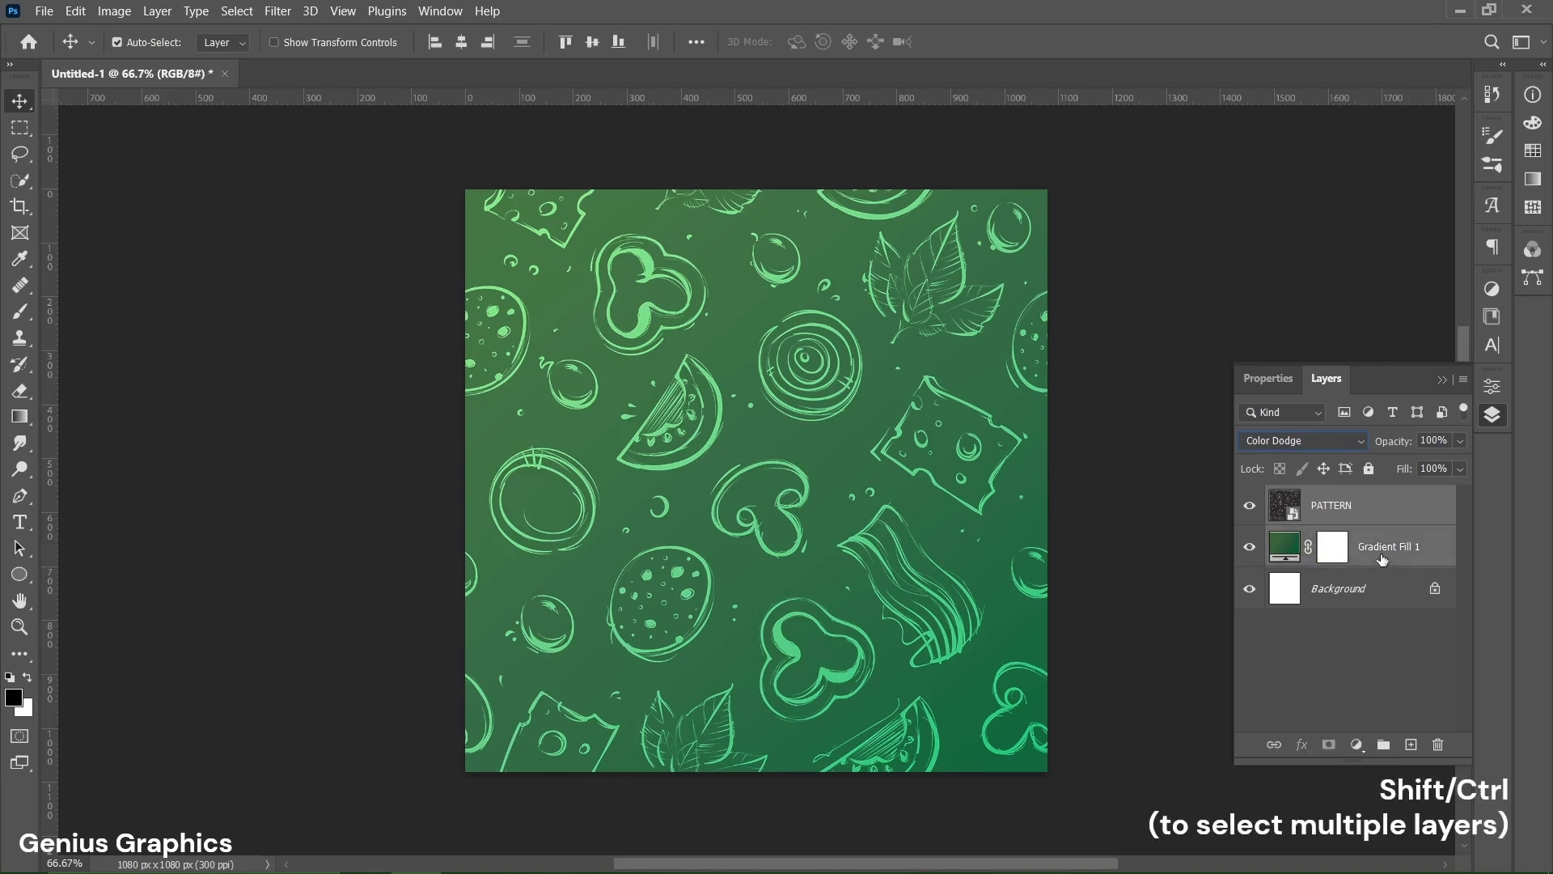
left_click(1384, 748)
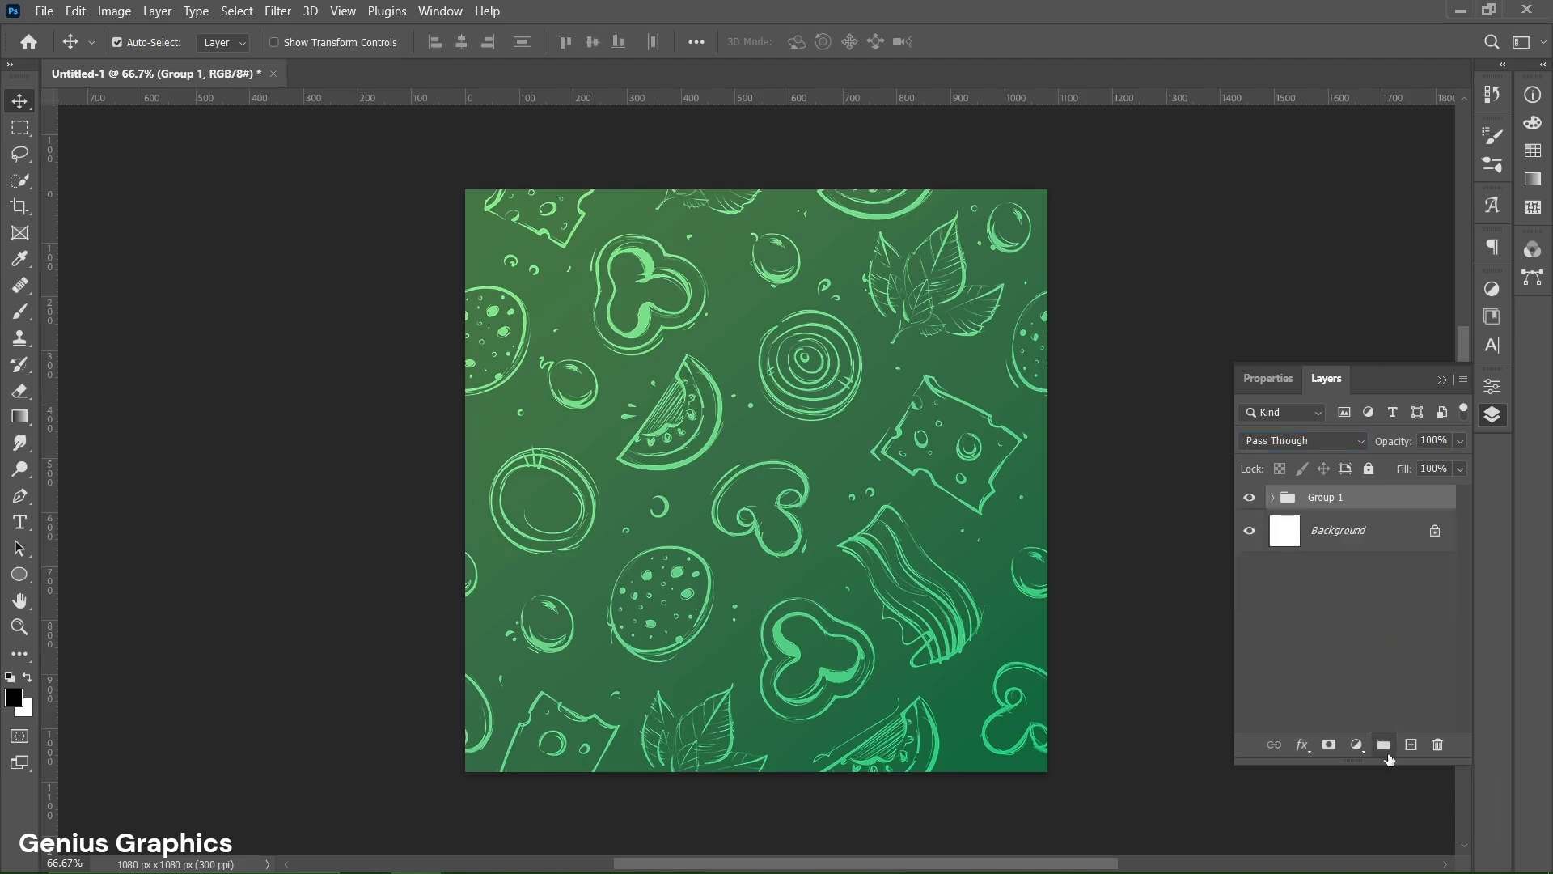
double_click(1339, 500)
type("BACKGROUND")
key("Return")
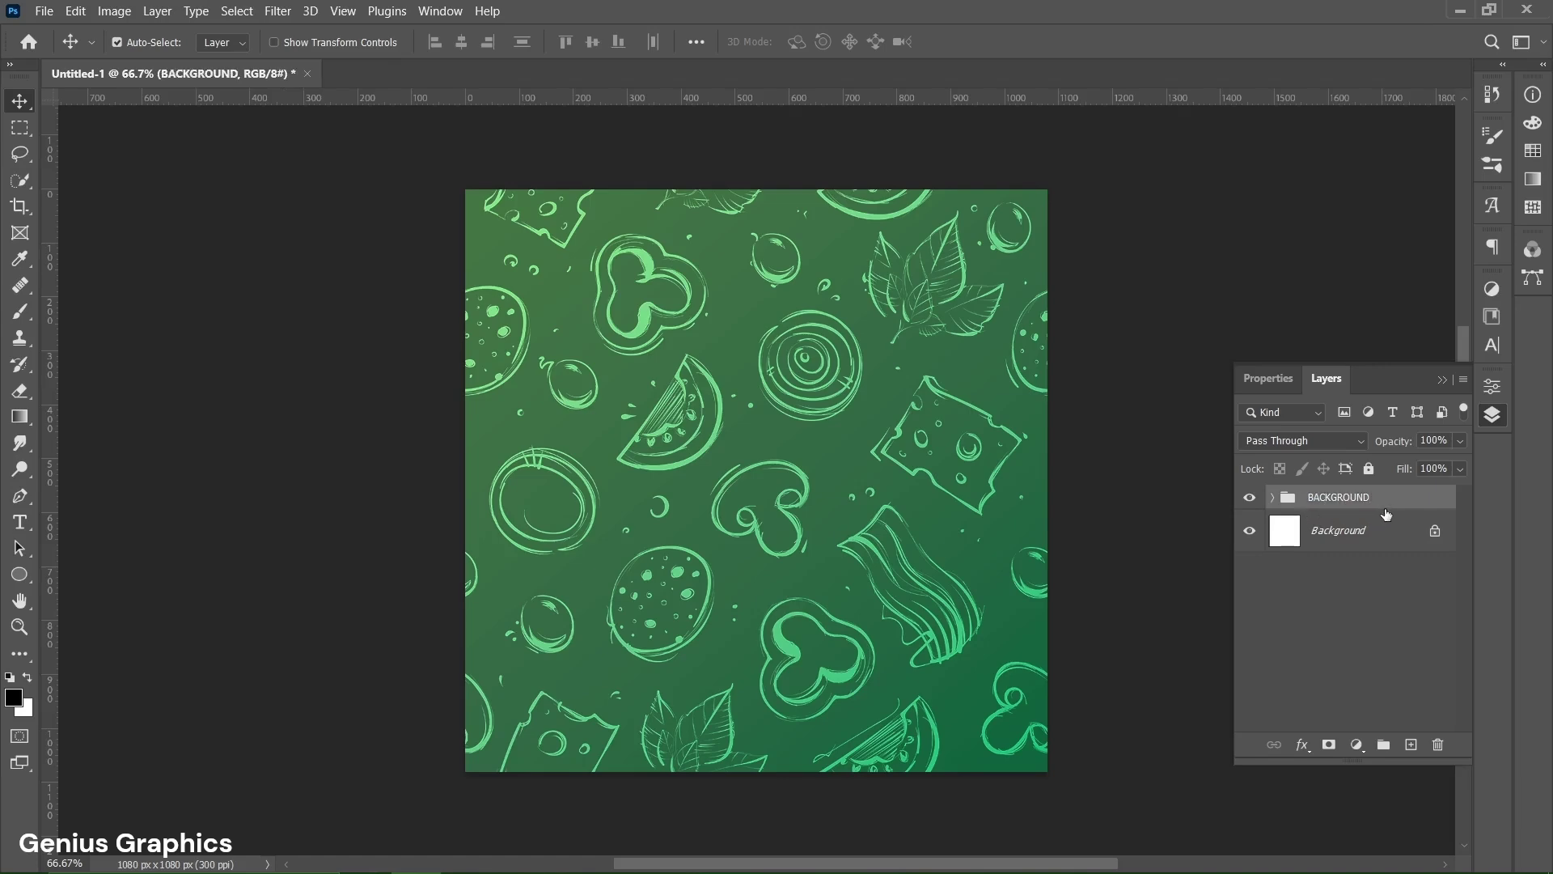
Place the PHONE image from the FASTFOOD folder as embedded above the BACKGROUND group at its default size and position.
left_click(44, 11)
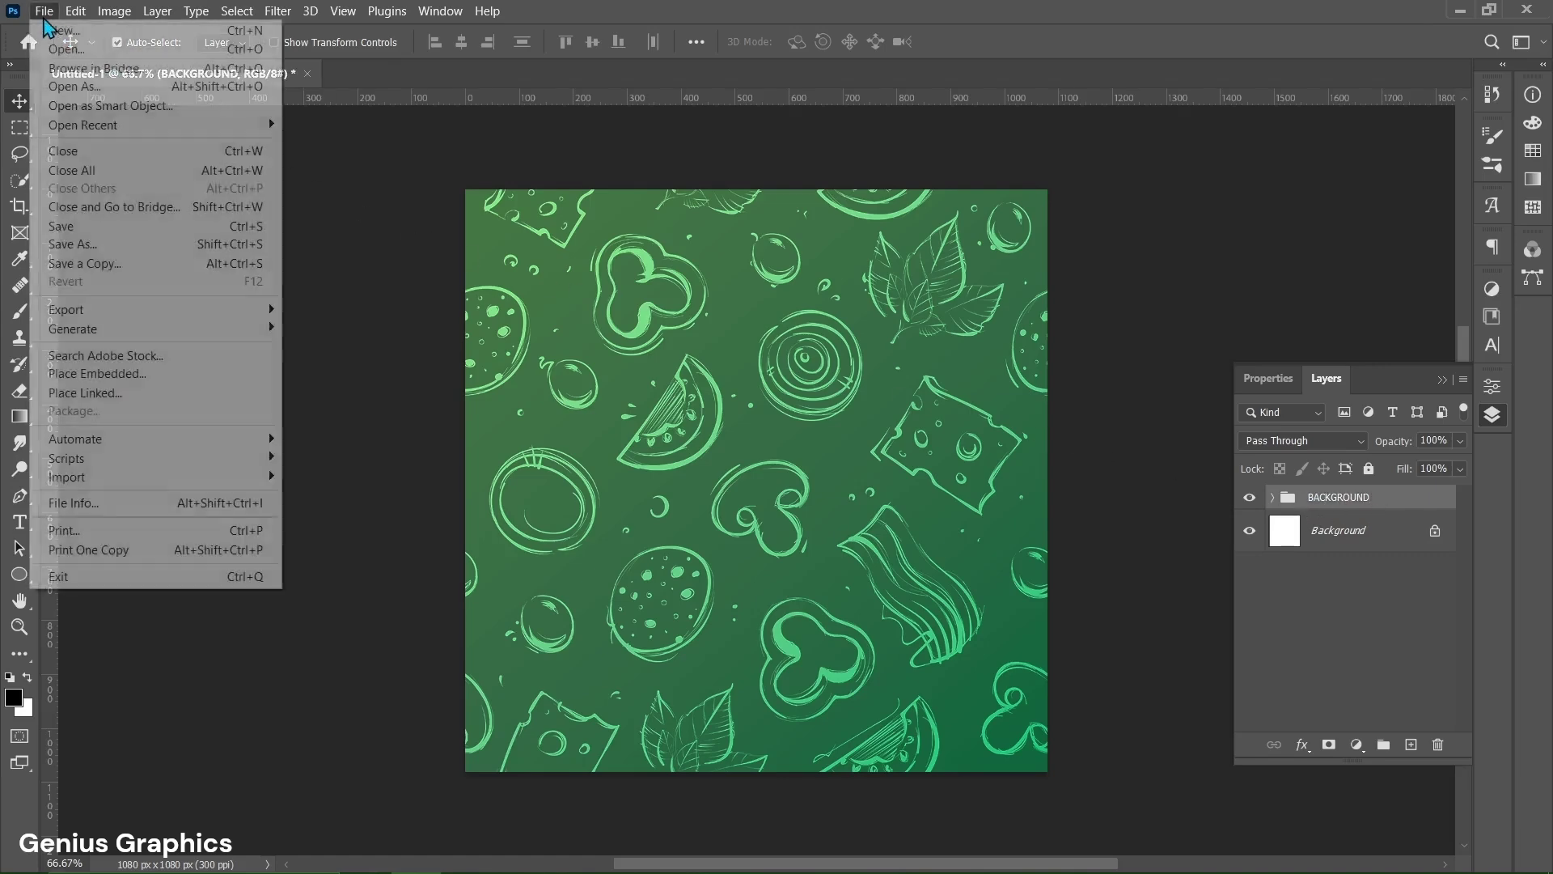
left_click(68, 376)
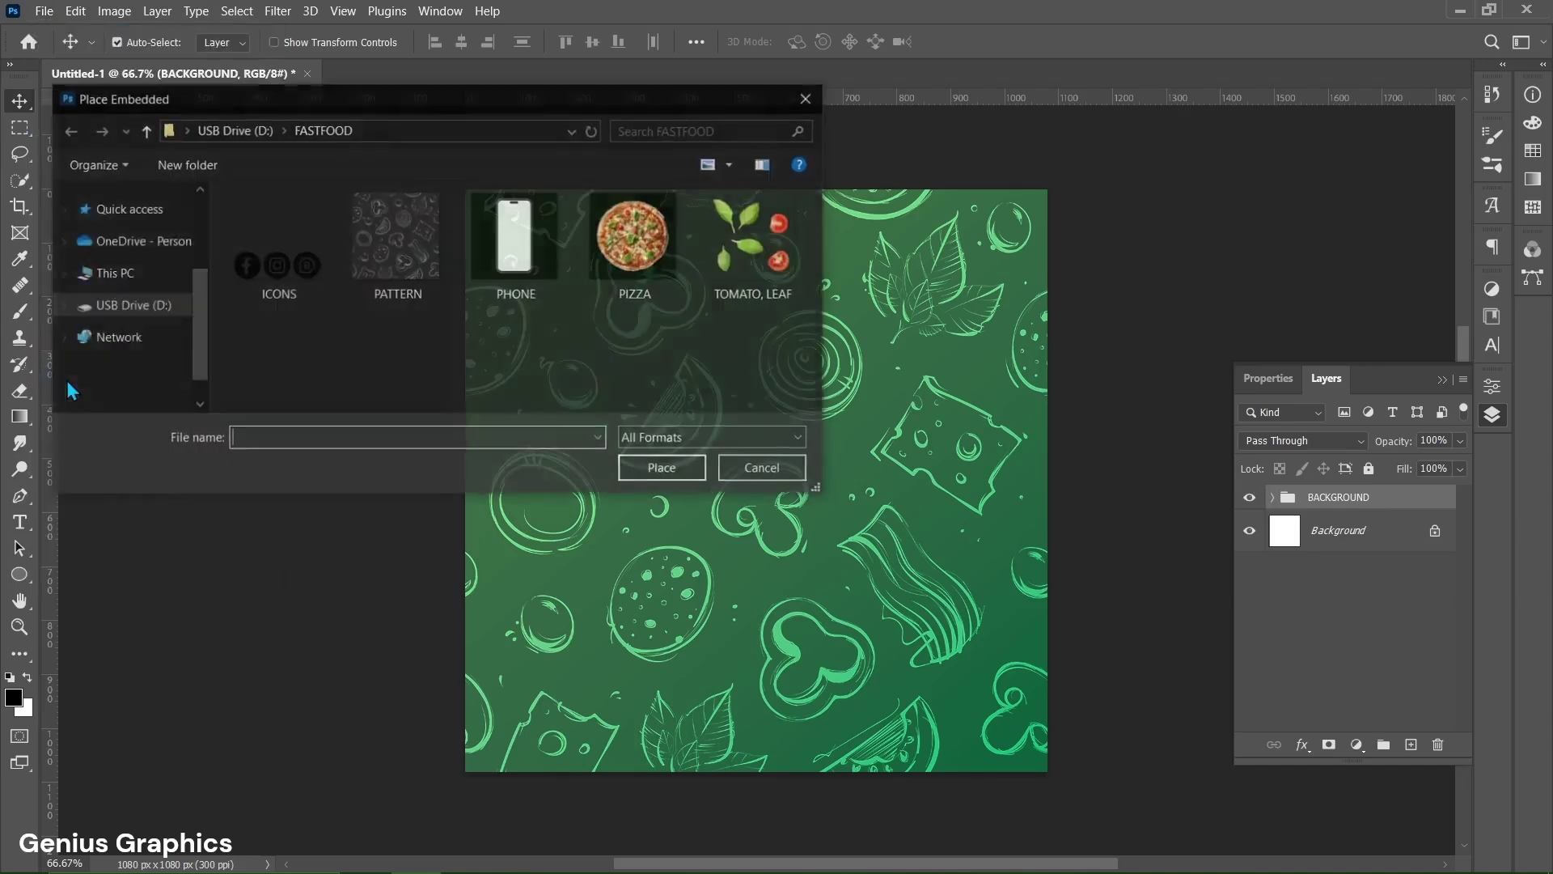
left_click(525, 260)
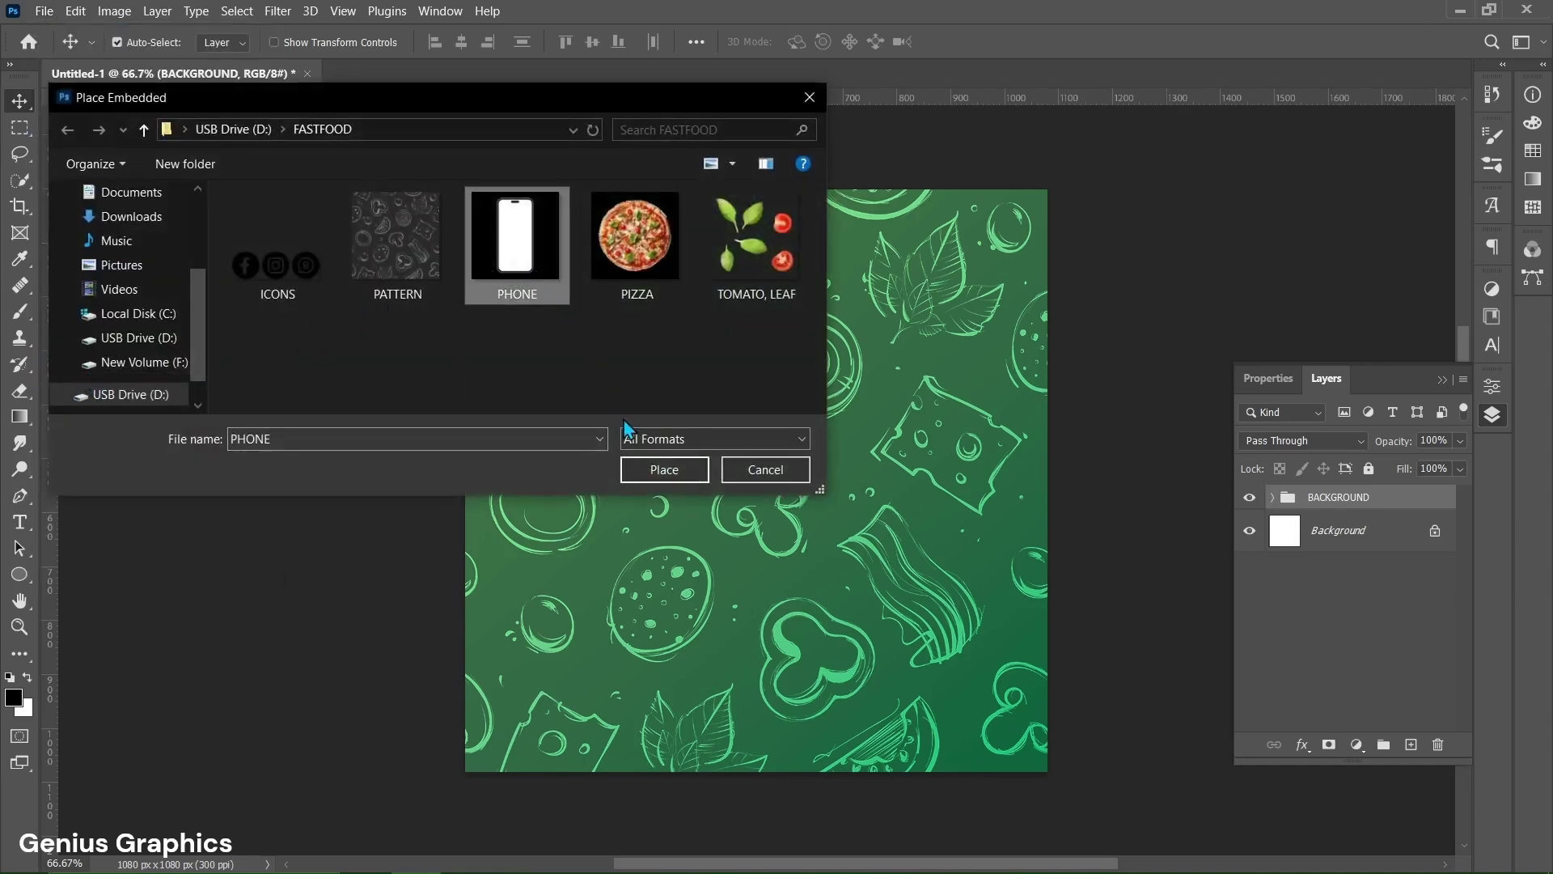
left_click(644, 466)
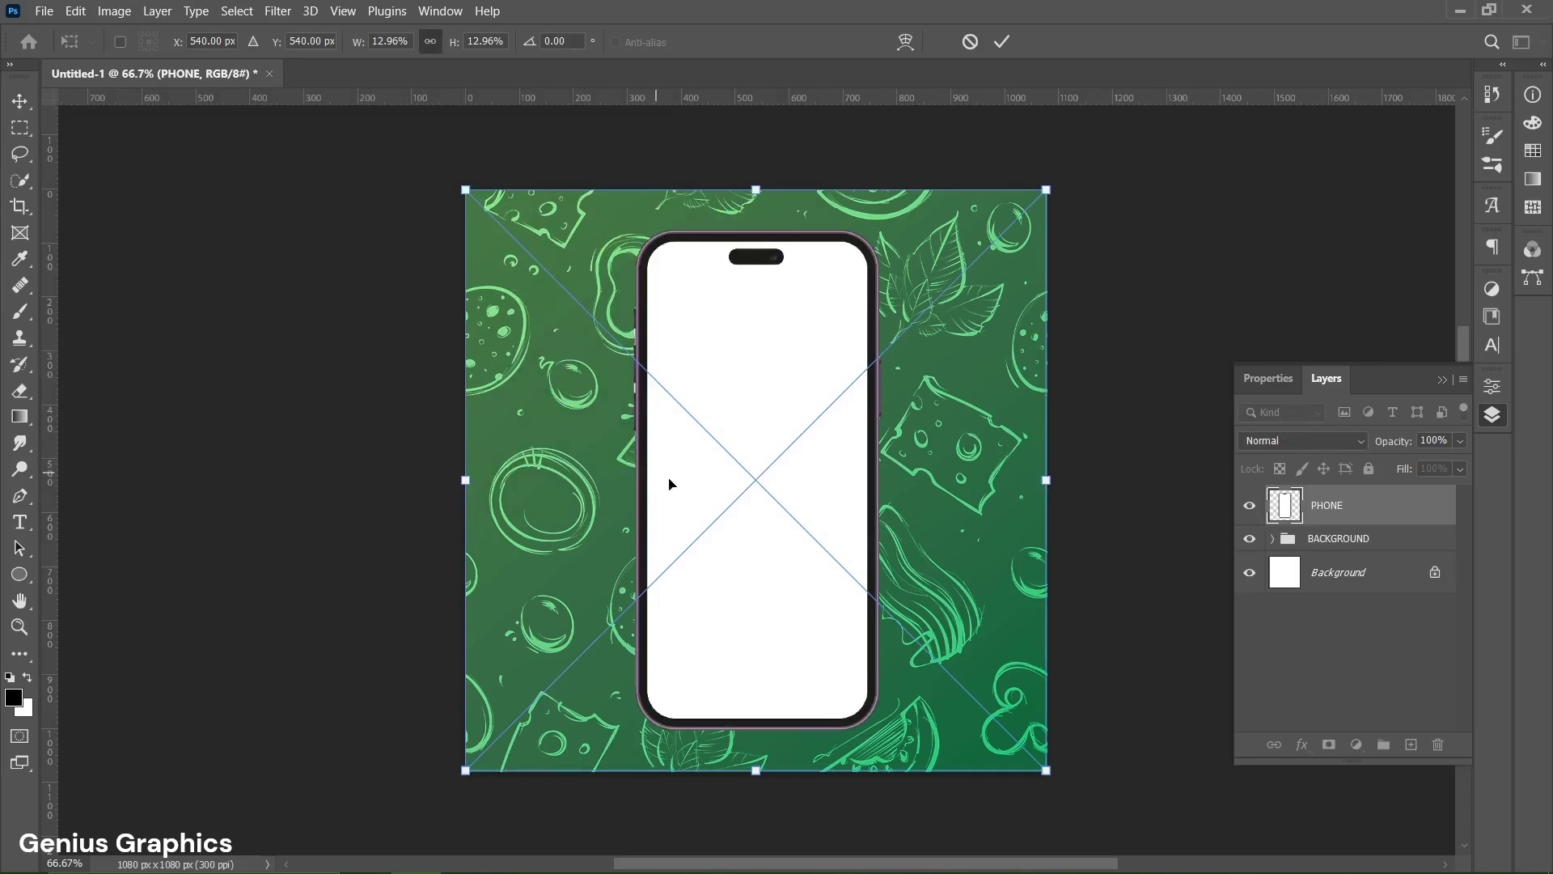
key("Return")
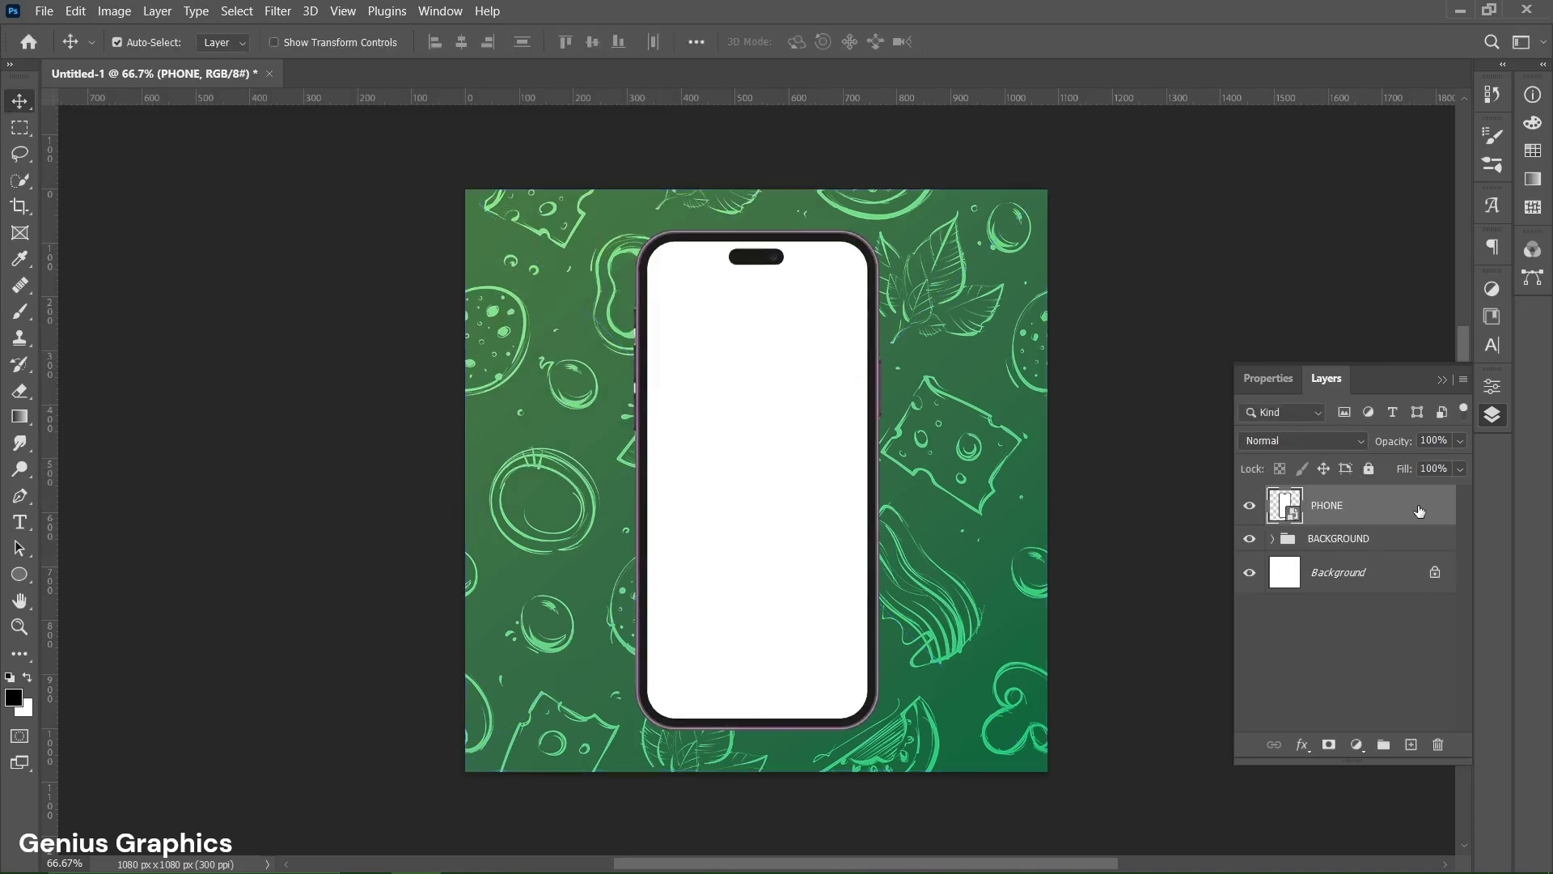
Convert the PHONE layer to a smart object, scale it to 81.90% and move it up to about X 540, Y 494 px.
right_click(1419, 509)
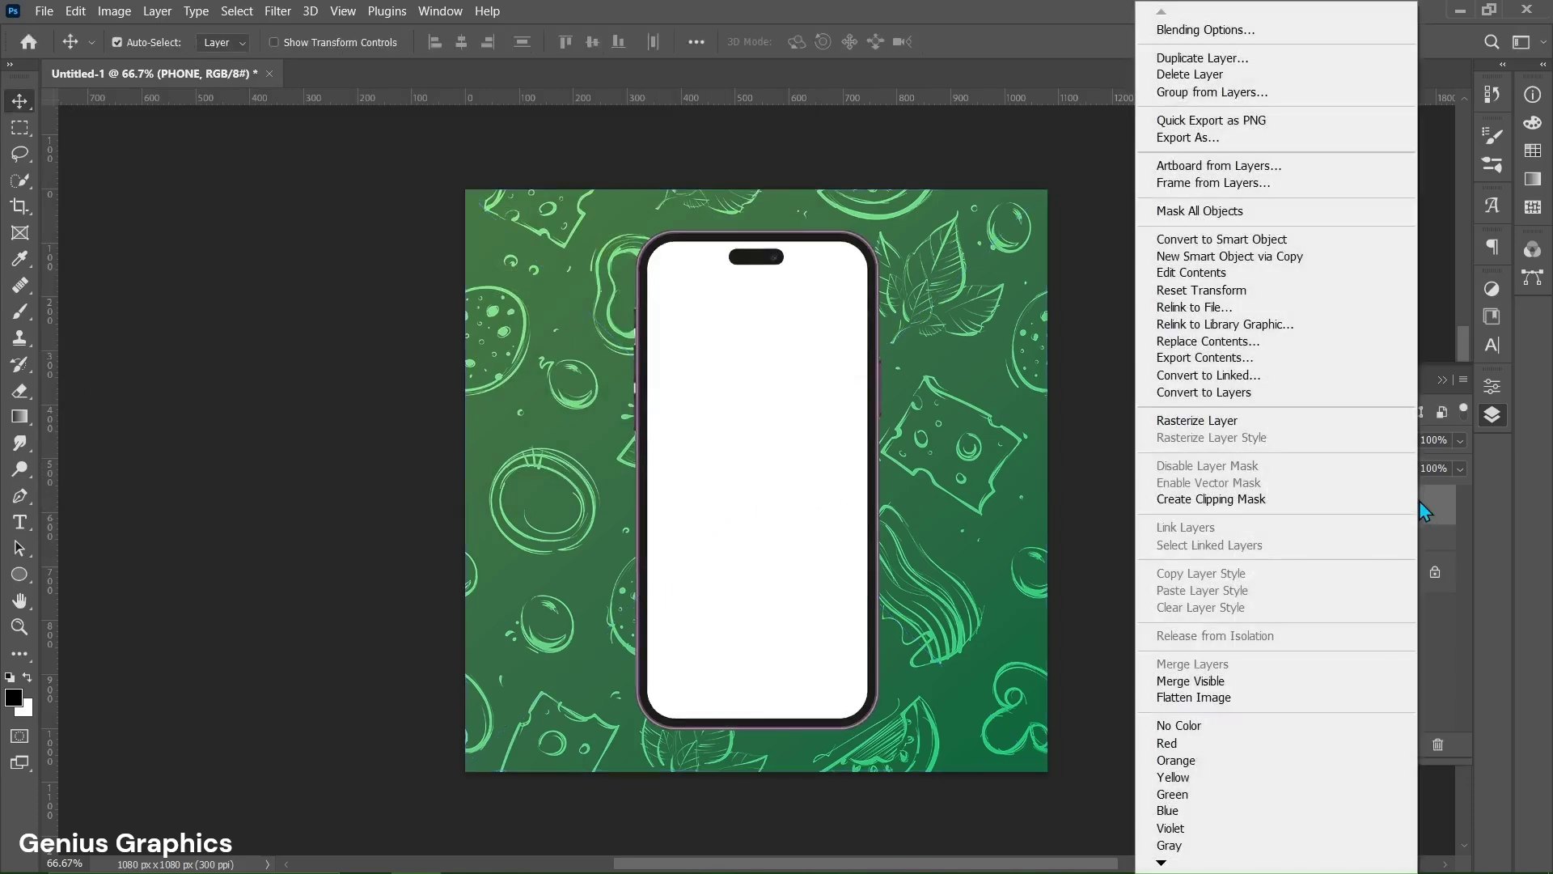
left_click(1190, 245)
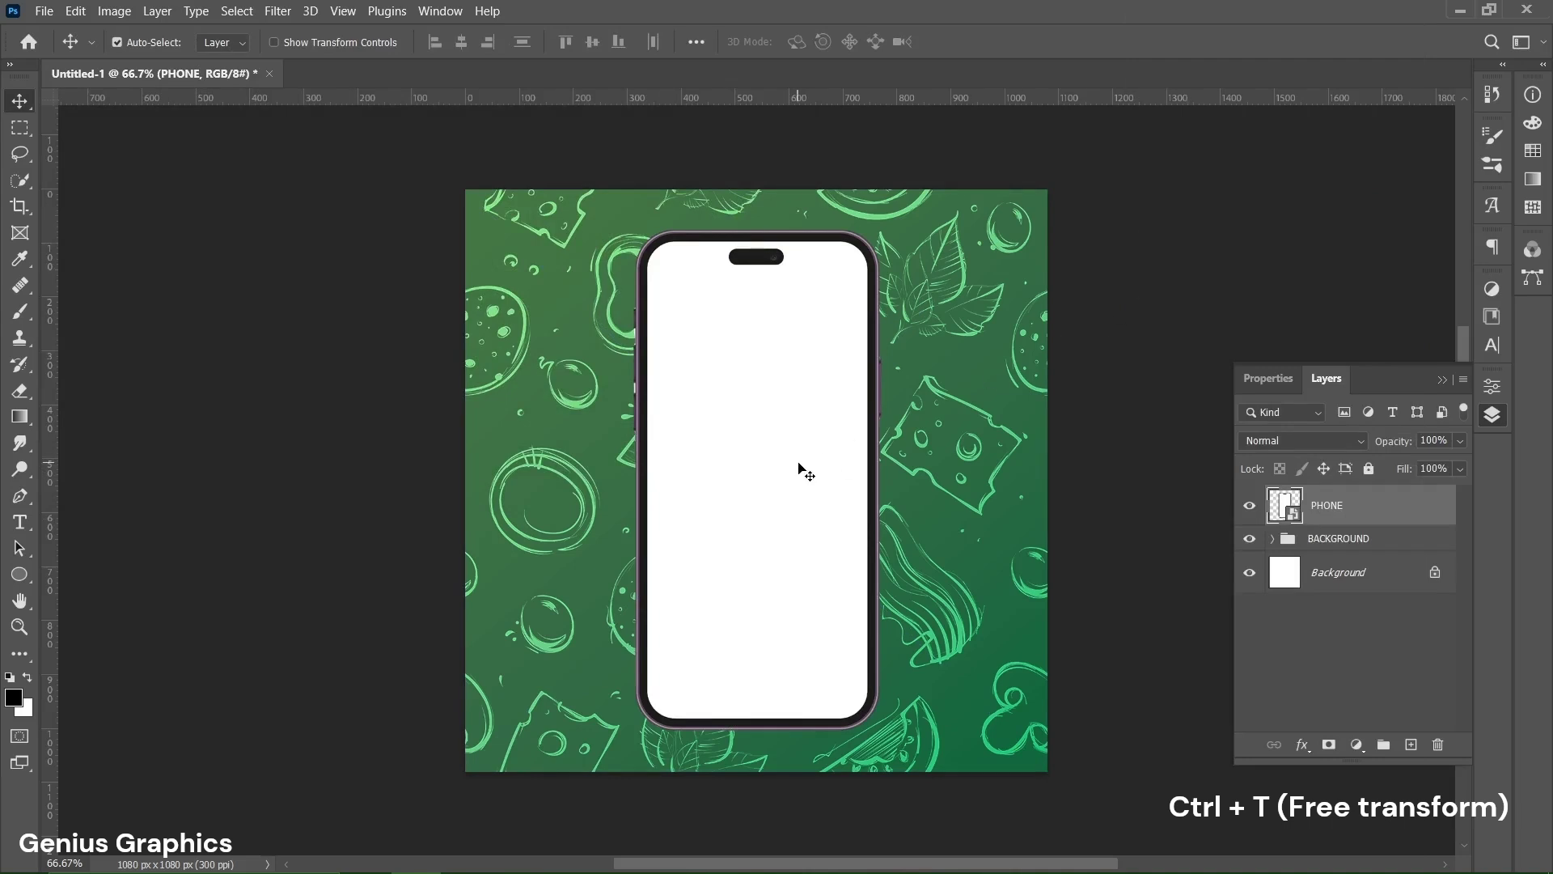
key("ctrl+t")
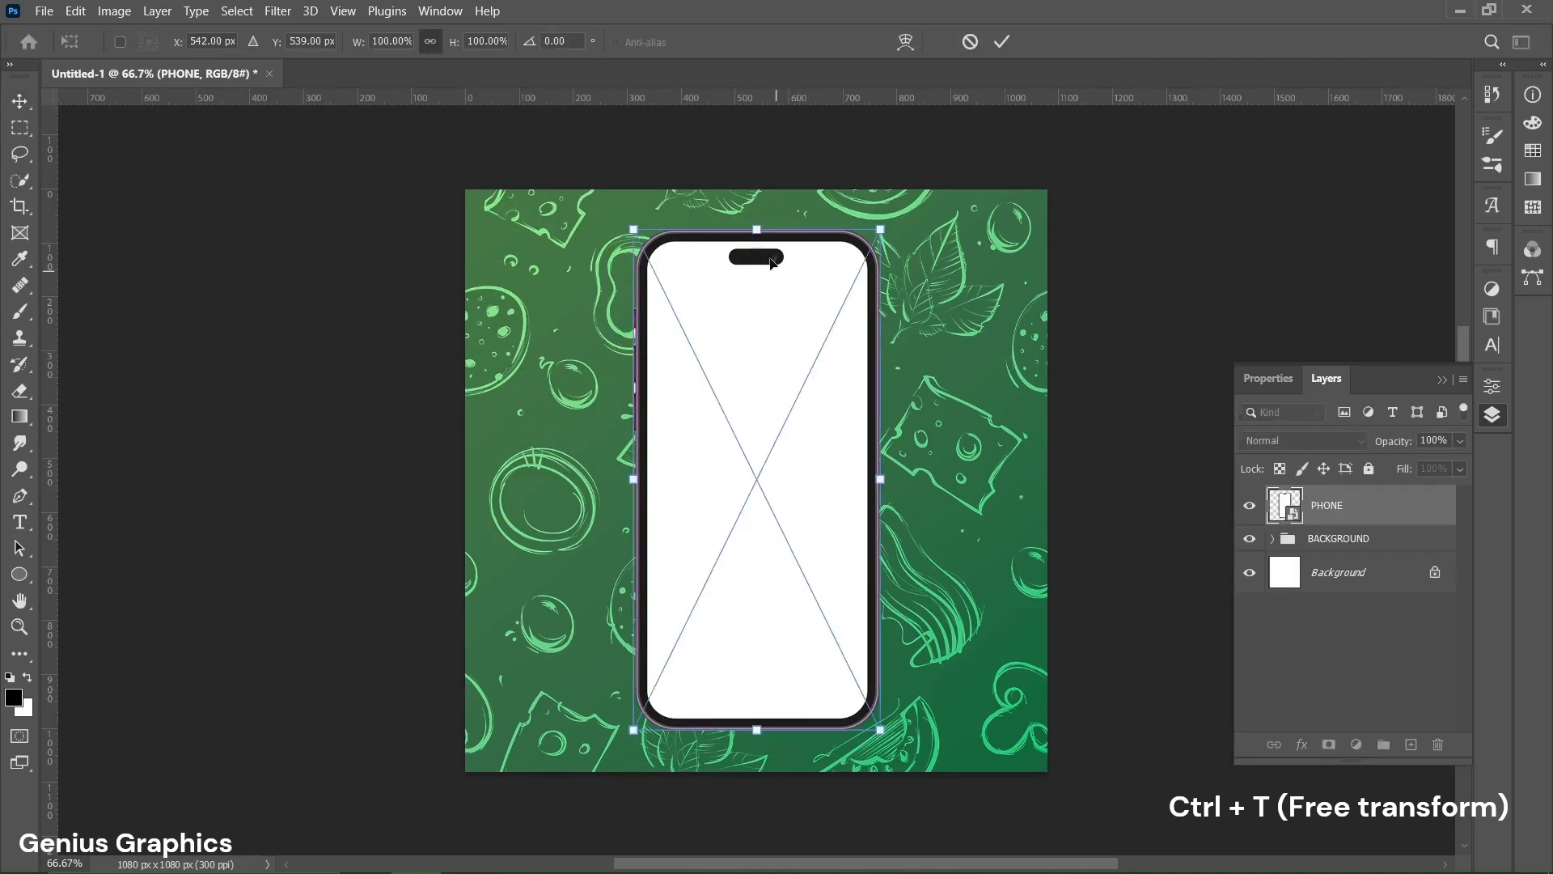
left_click_drag(759, 235, 758, 281)
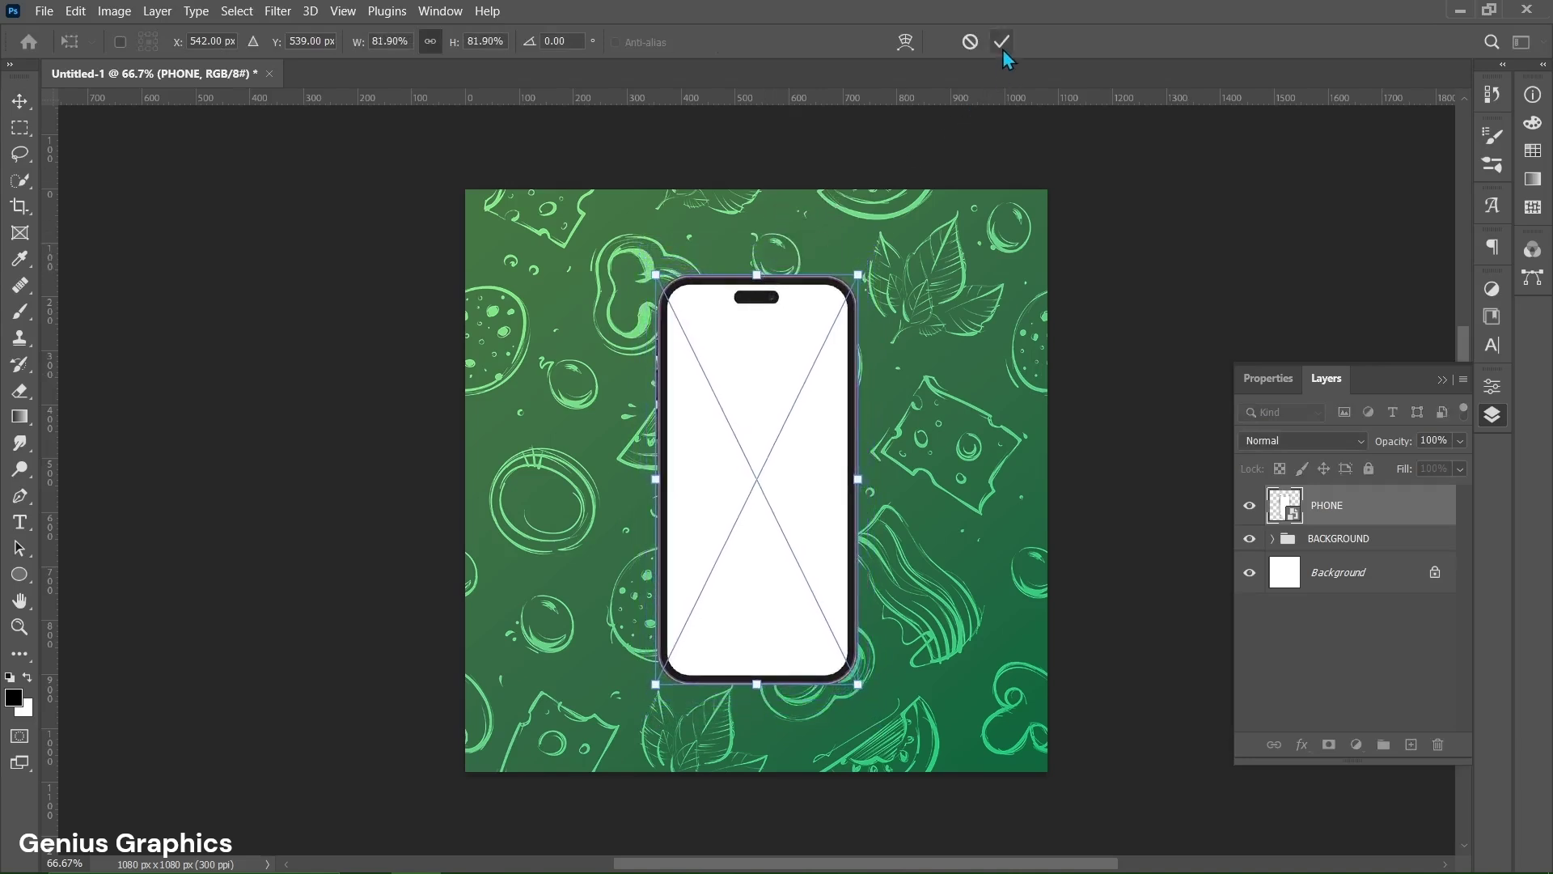
left_click_drag(768, 377, 771, 349)
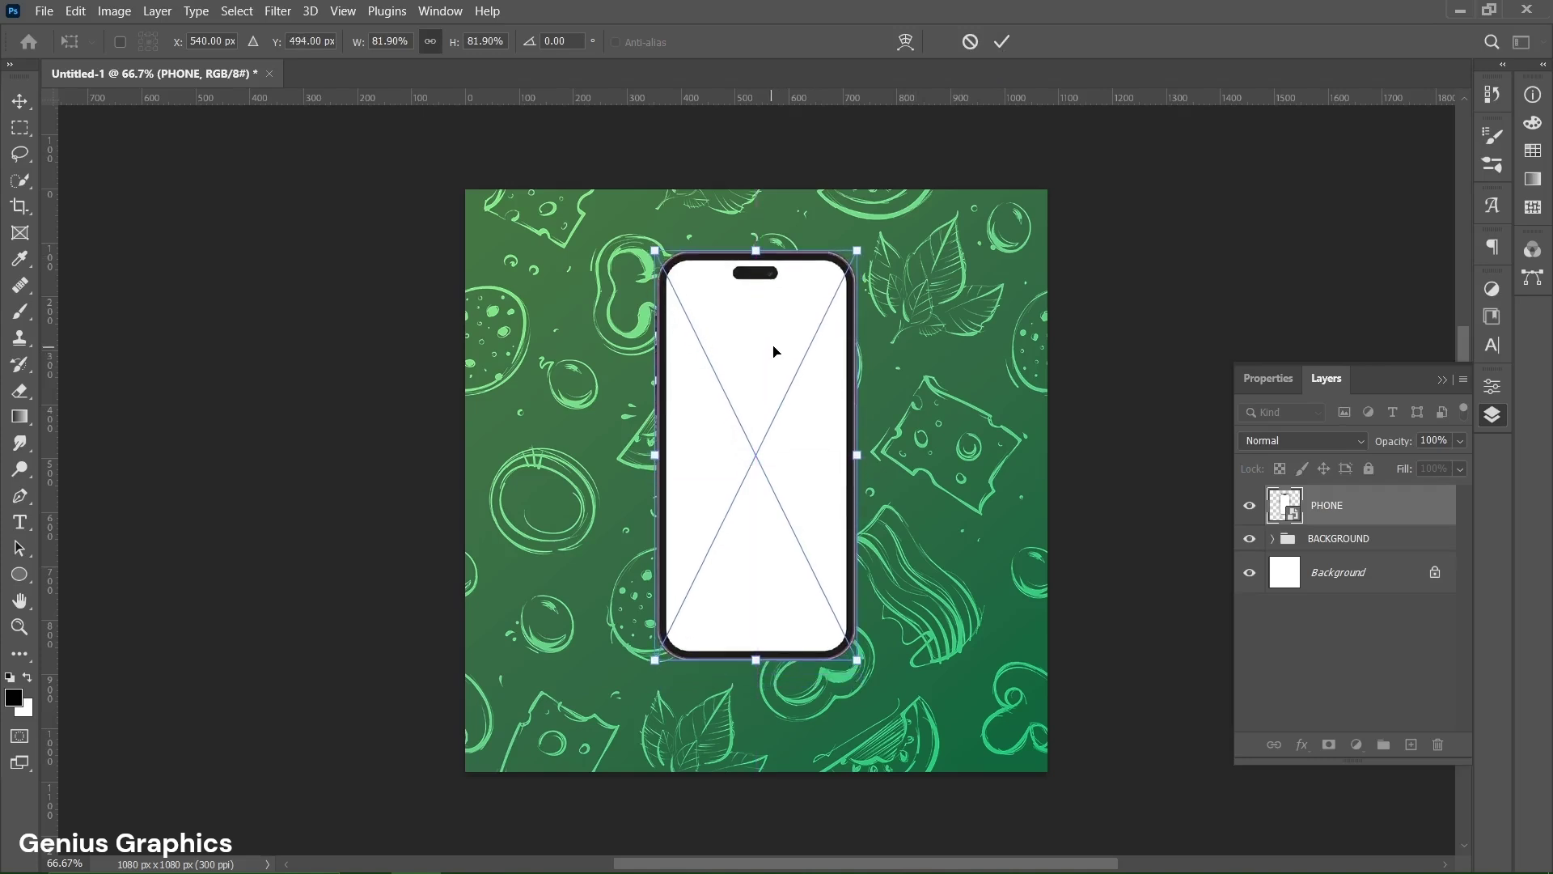
left_click(1000, 51)
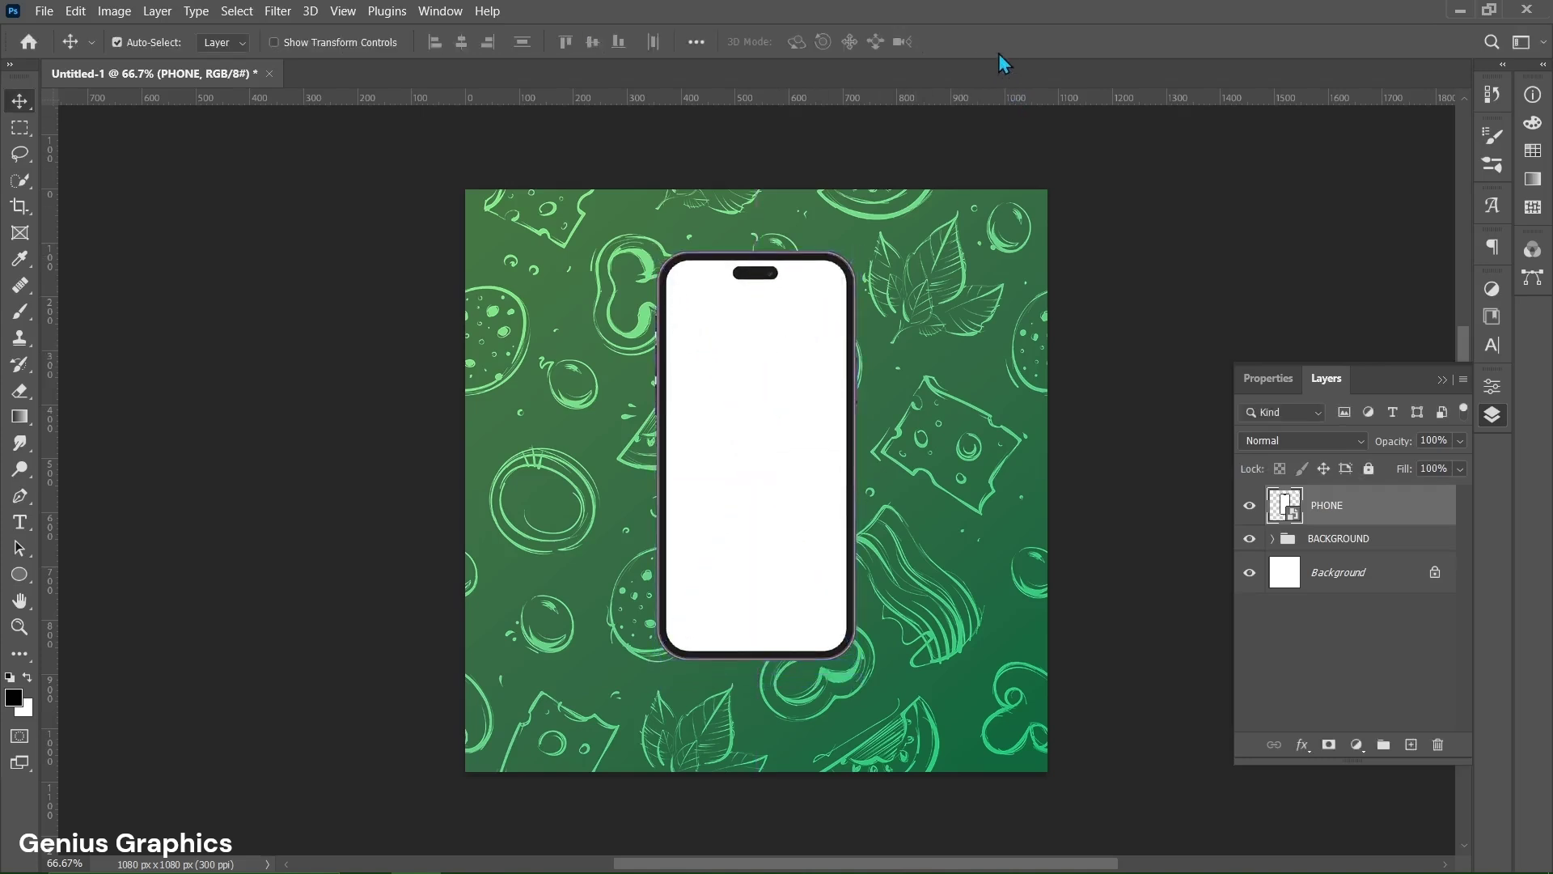
Start a text layer over the phone screen in Estherilla Regular with the font size set to 80 pt.
left_click(20, 524)
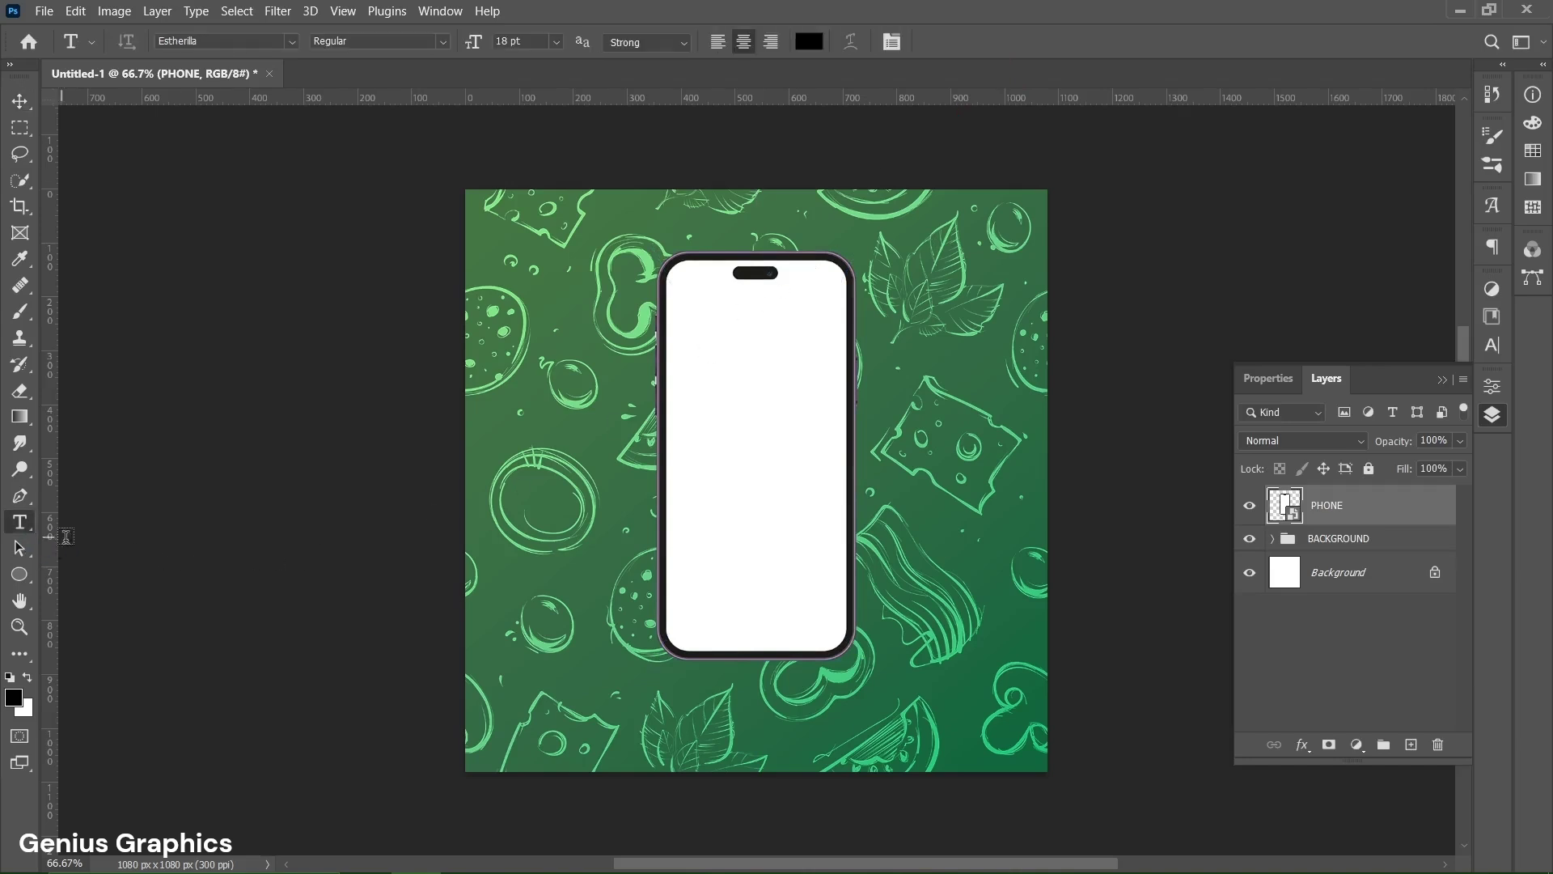
left_click(753, 478)
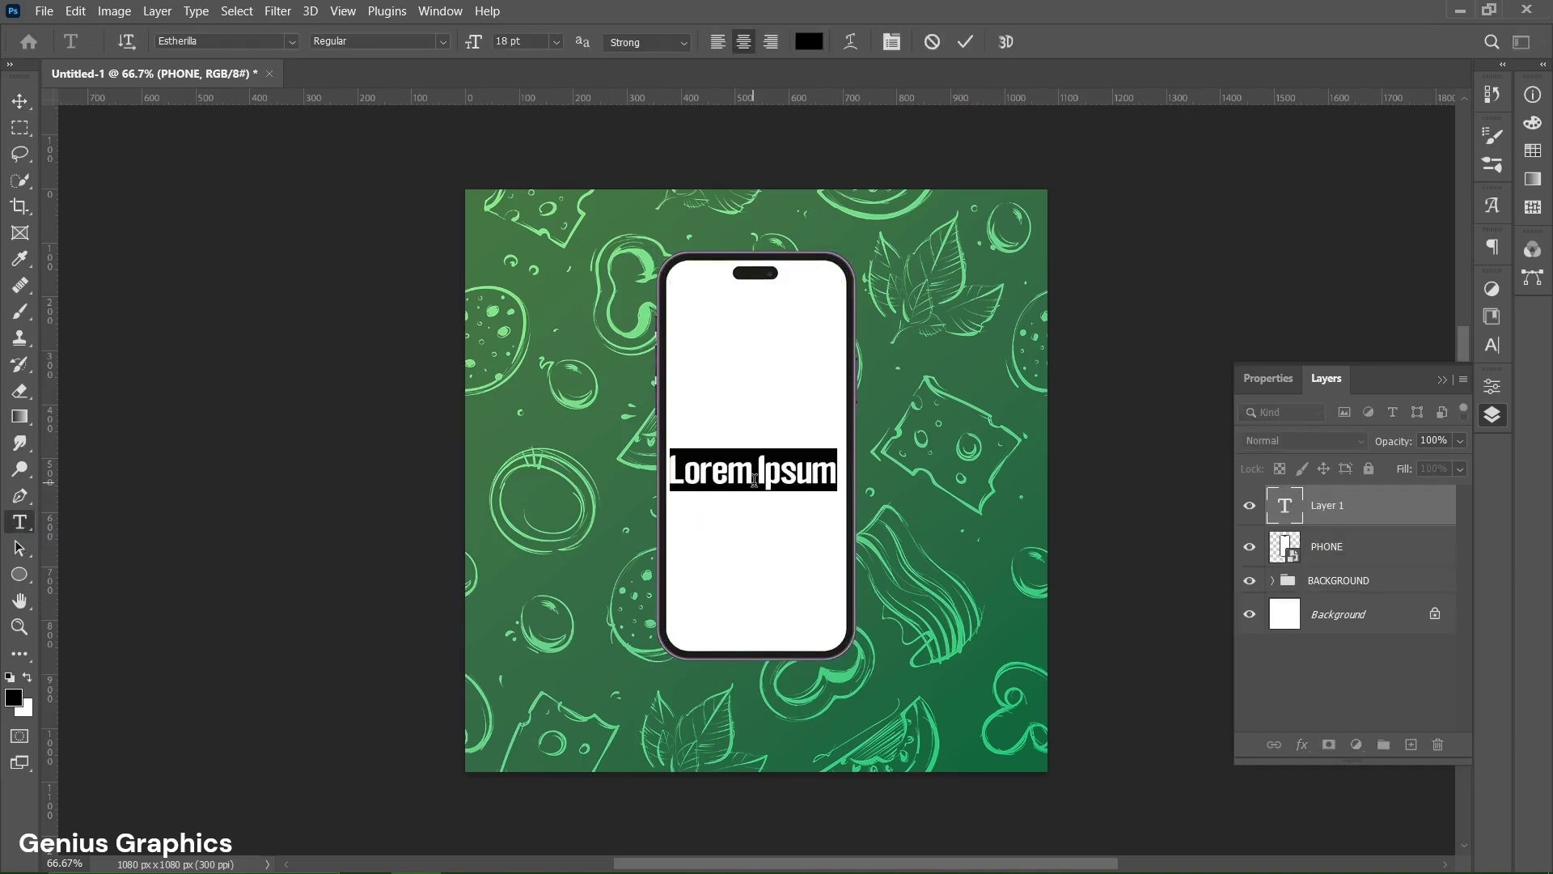
left_click(1261, 380)
scroll(1302, 597, "down", 1)
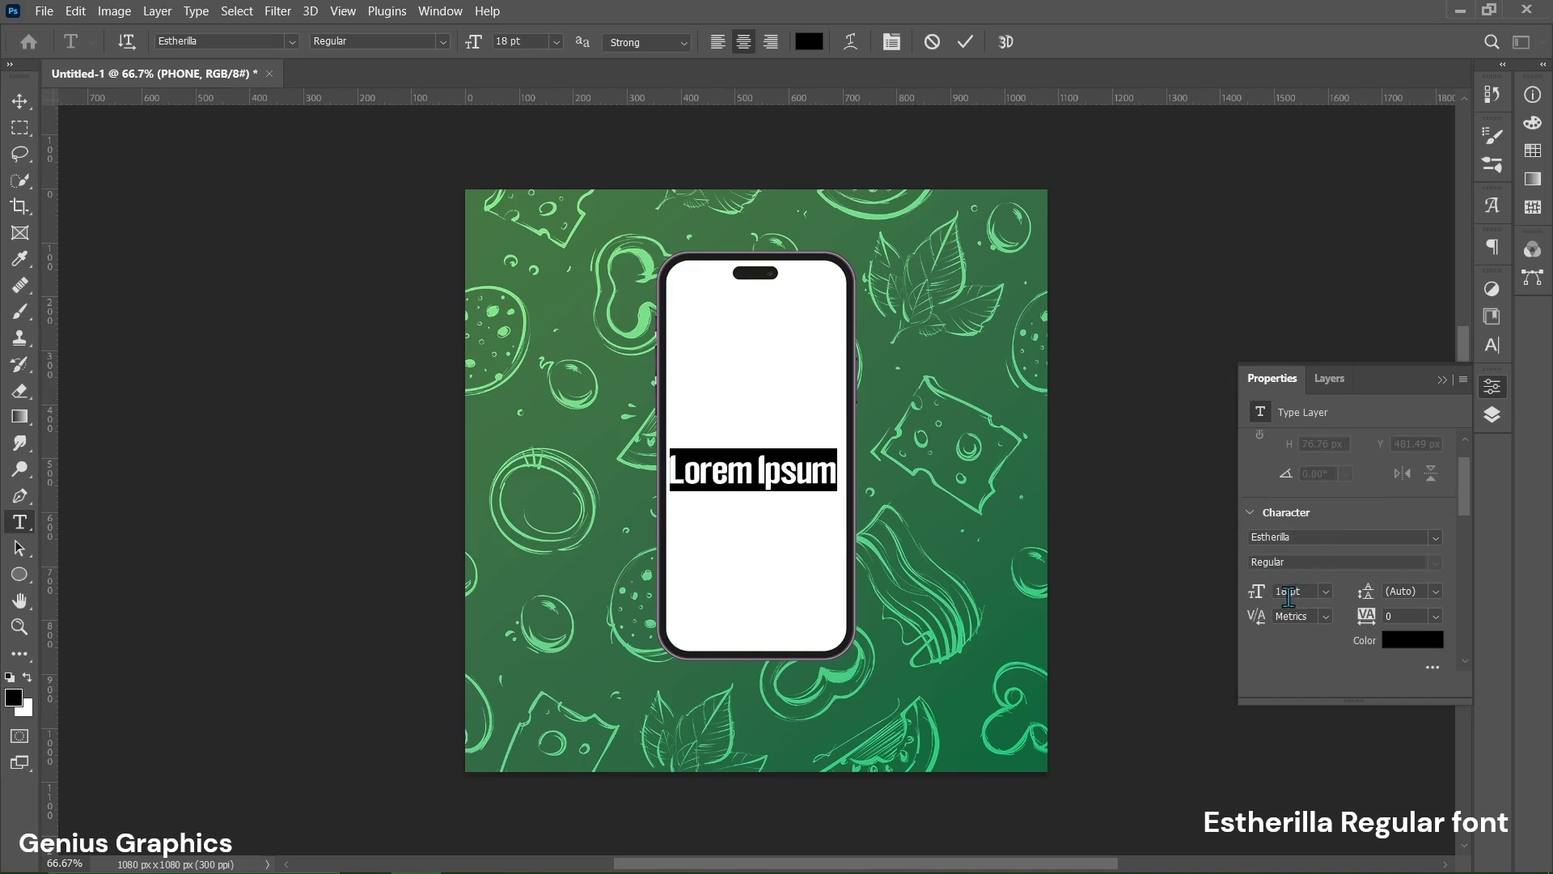
left_click(1264, 597)
type("80")
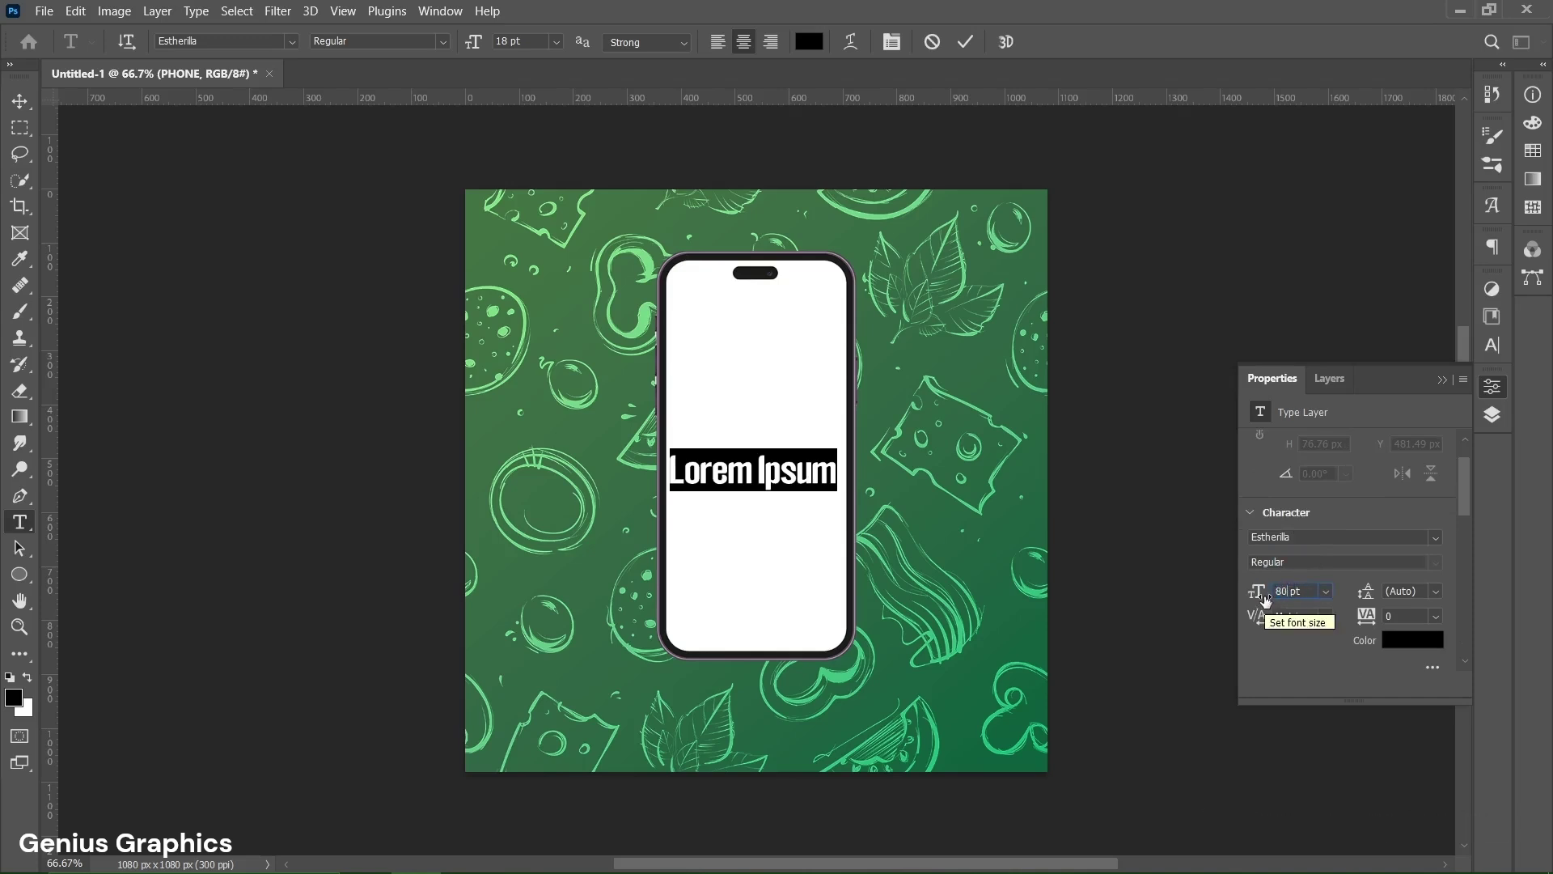
key("Return")
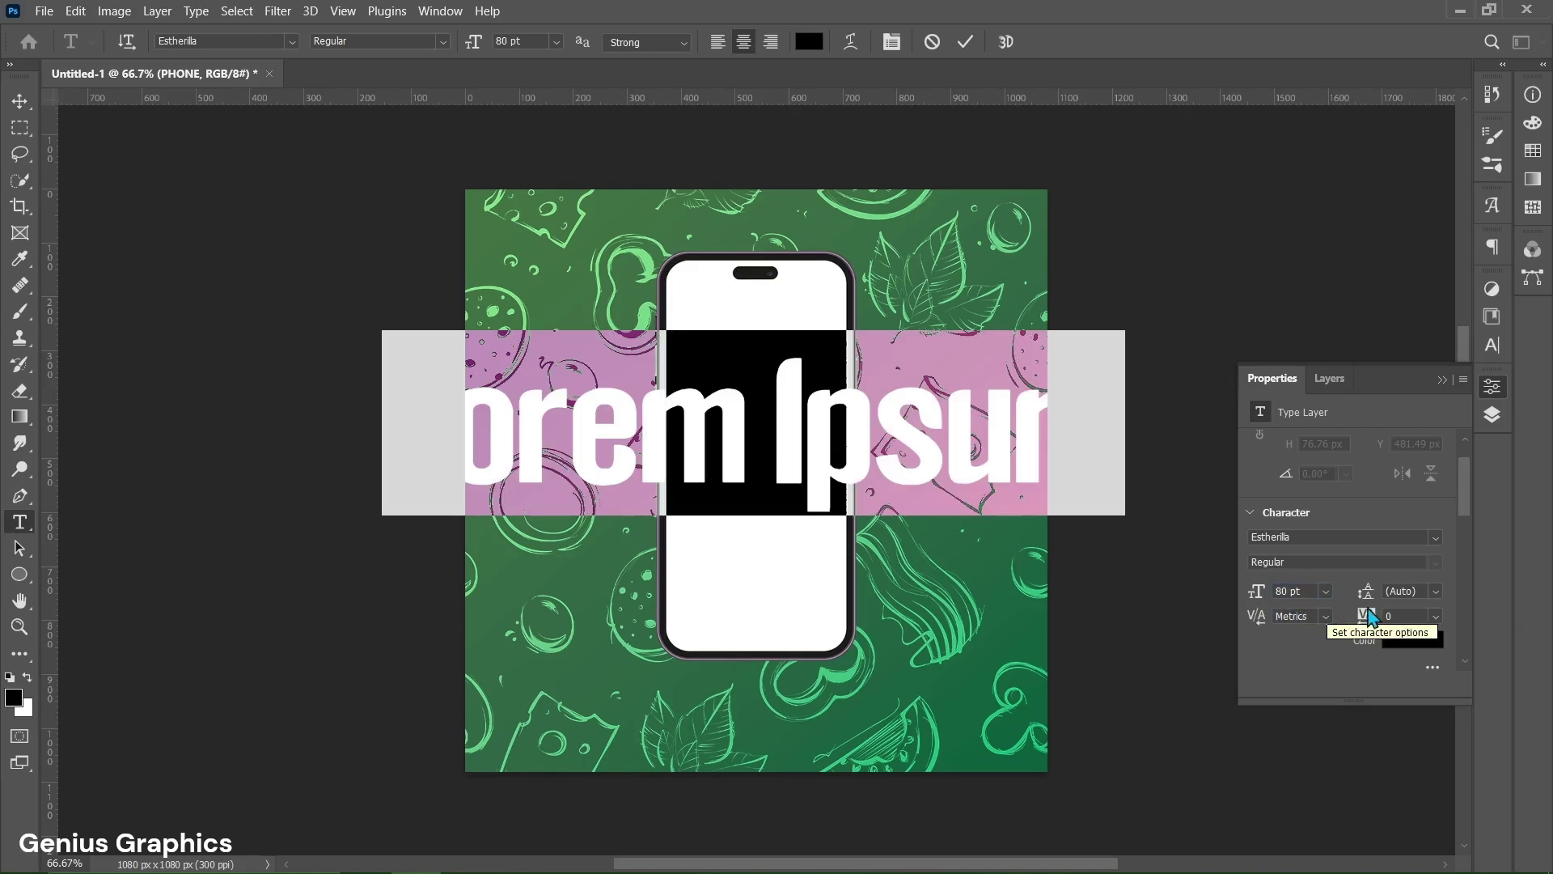
Set the text colour to #53af32 and replace the placeholder text with PIZZA.
left_click(1411, 641)
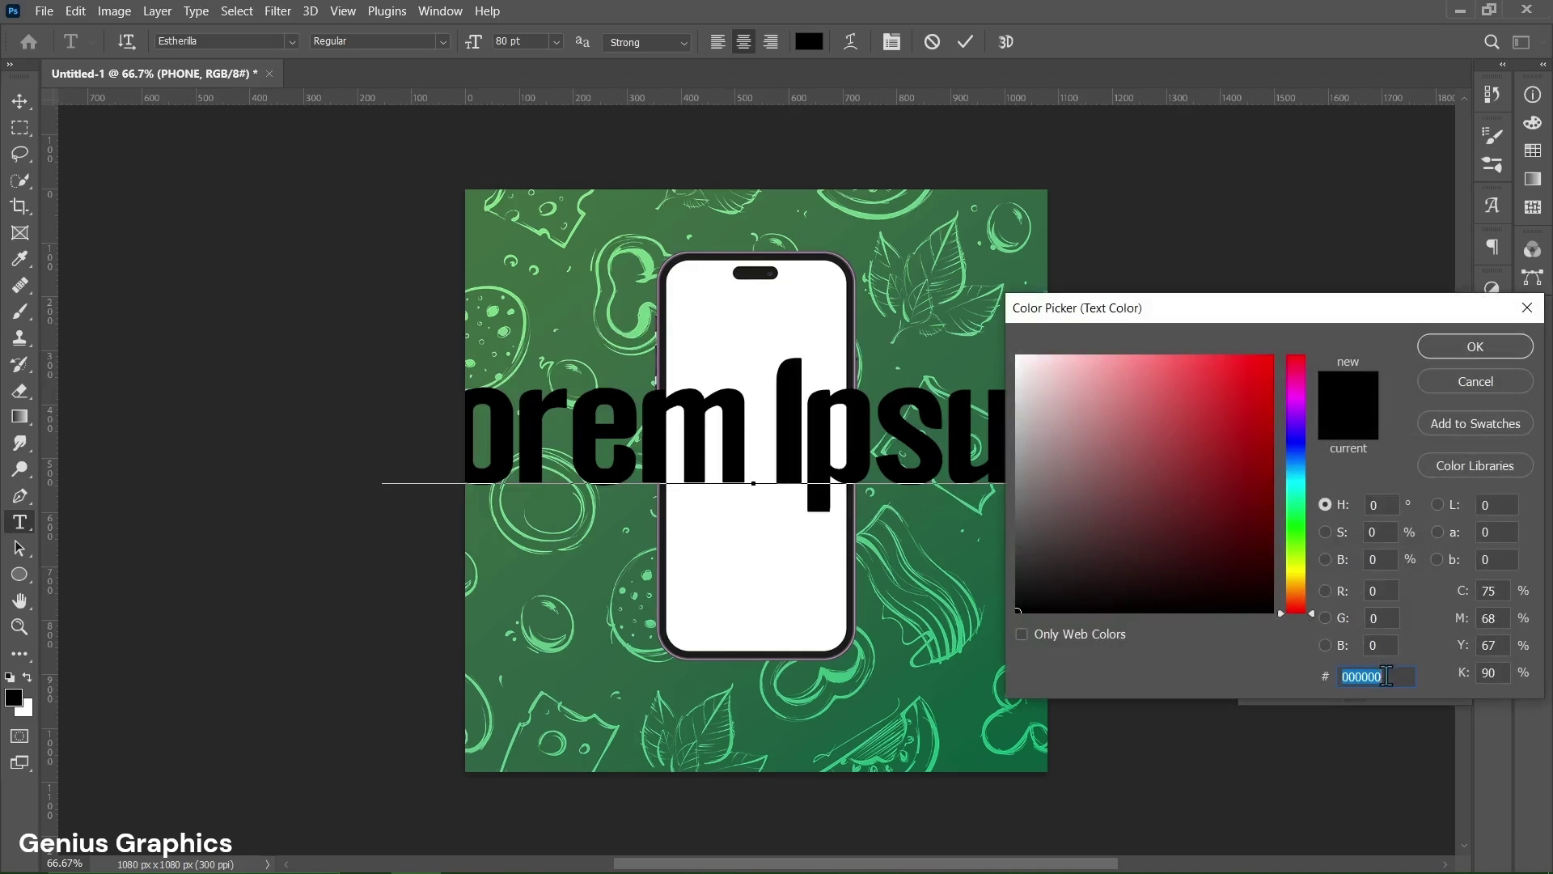
type("53af32")
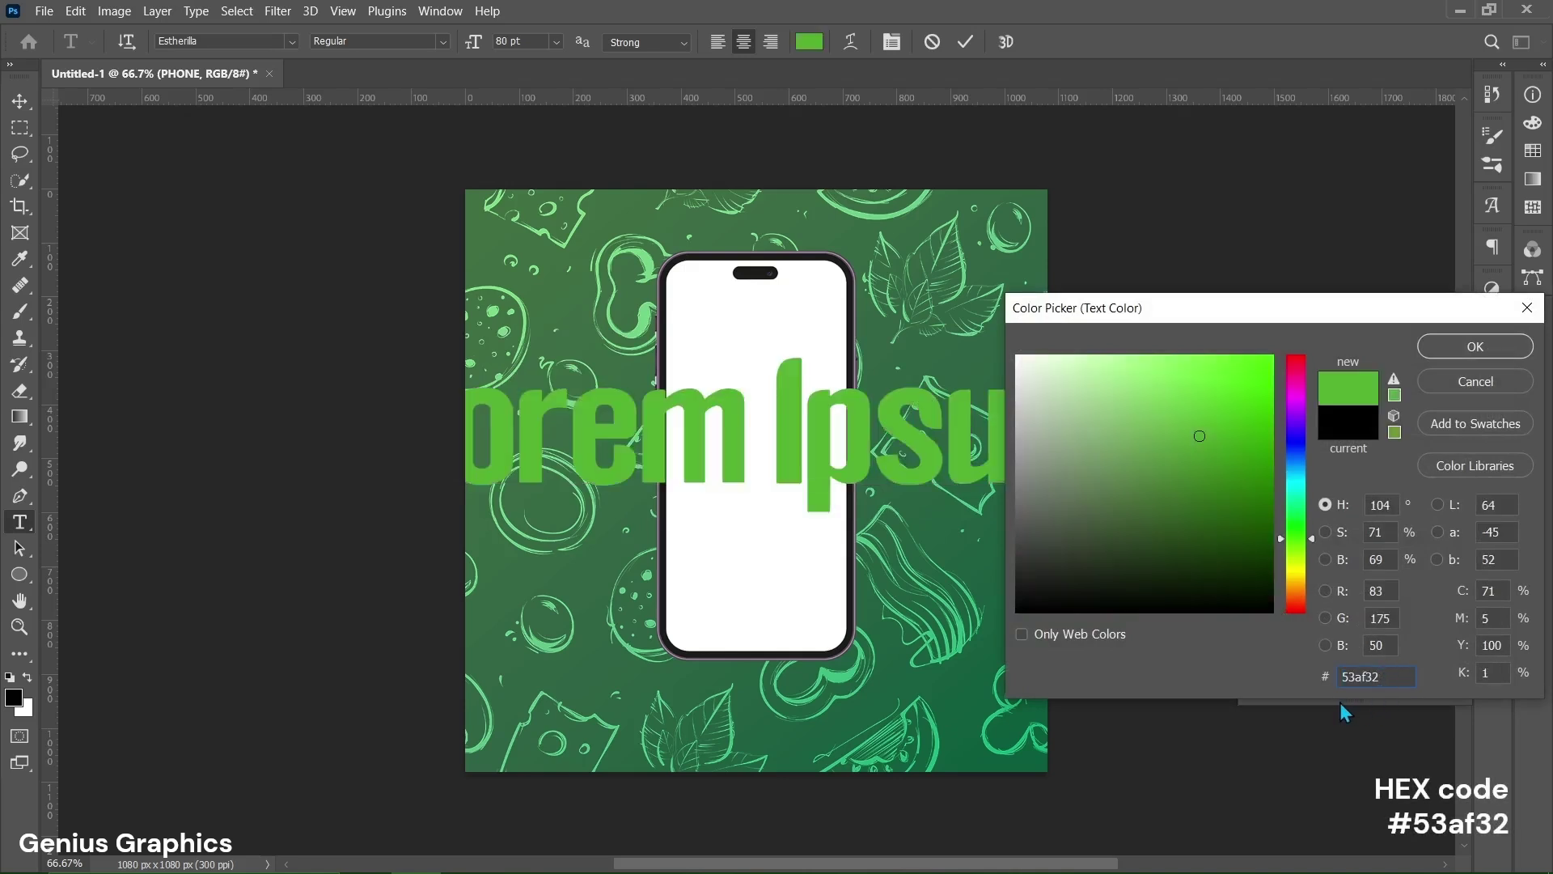
left_click(1437, 356)
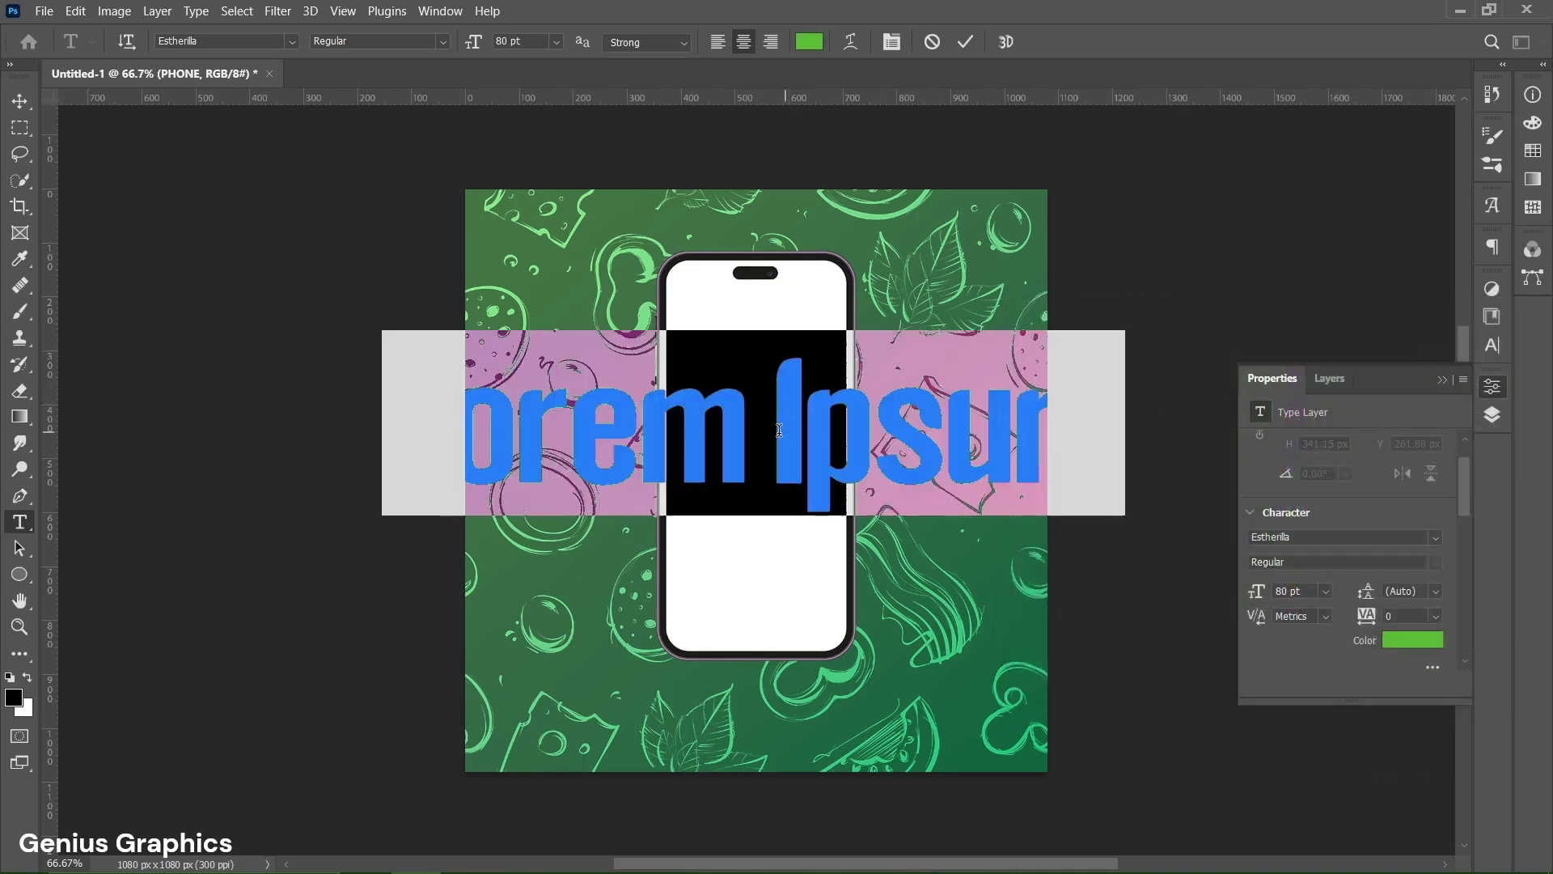
type("PI")
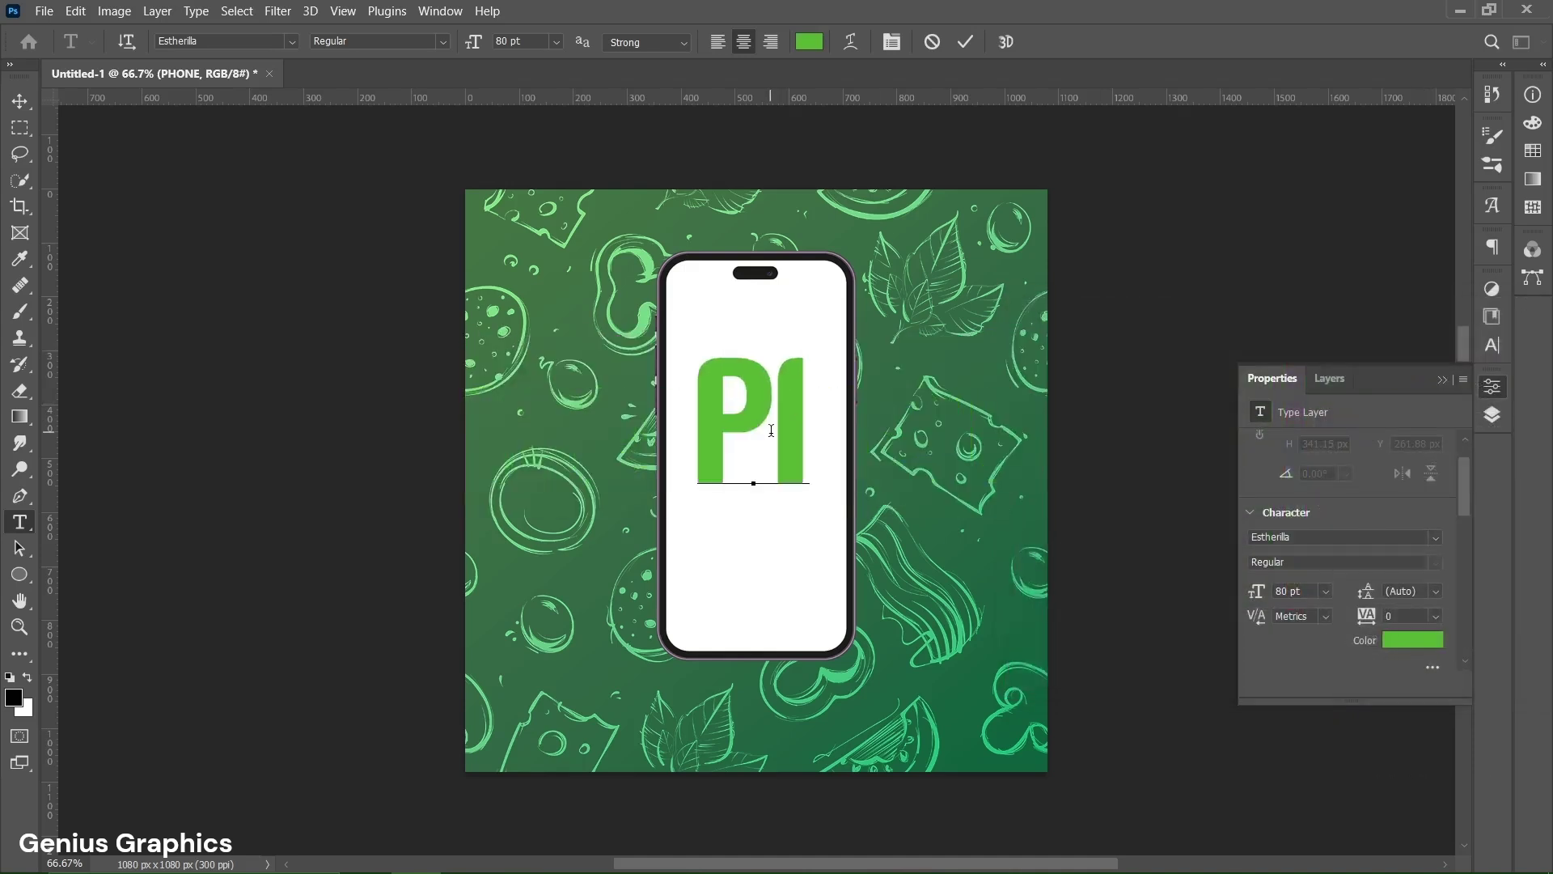
type("ZZA")
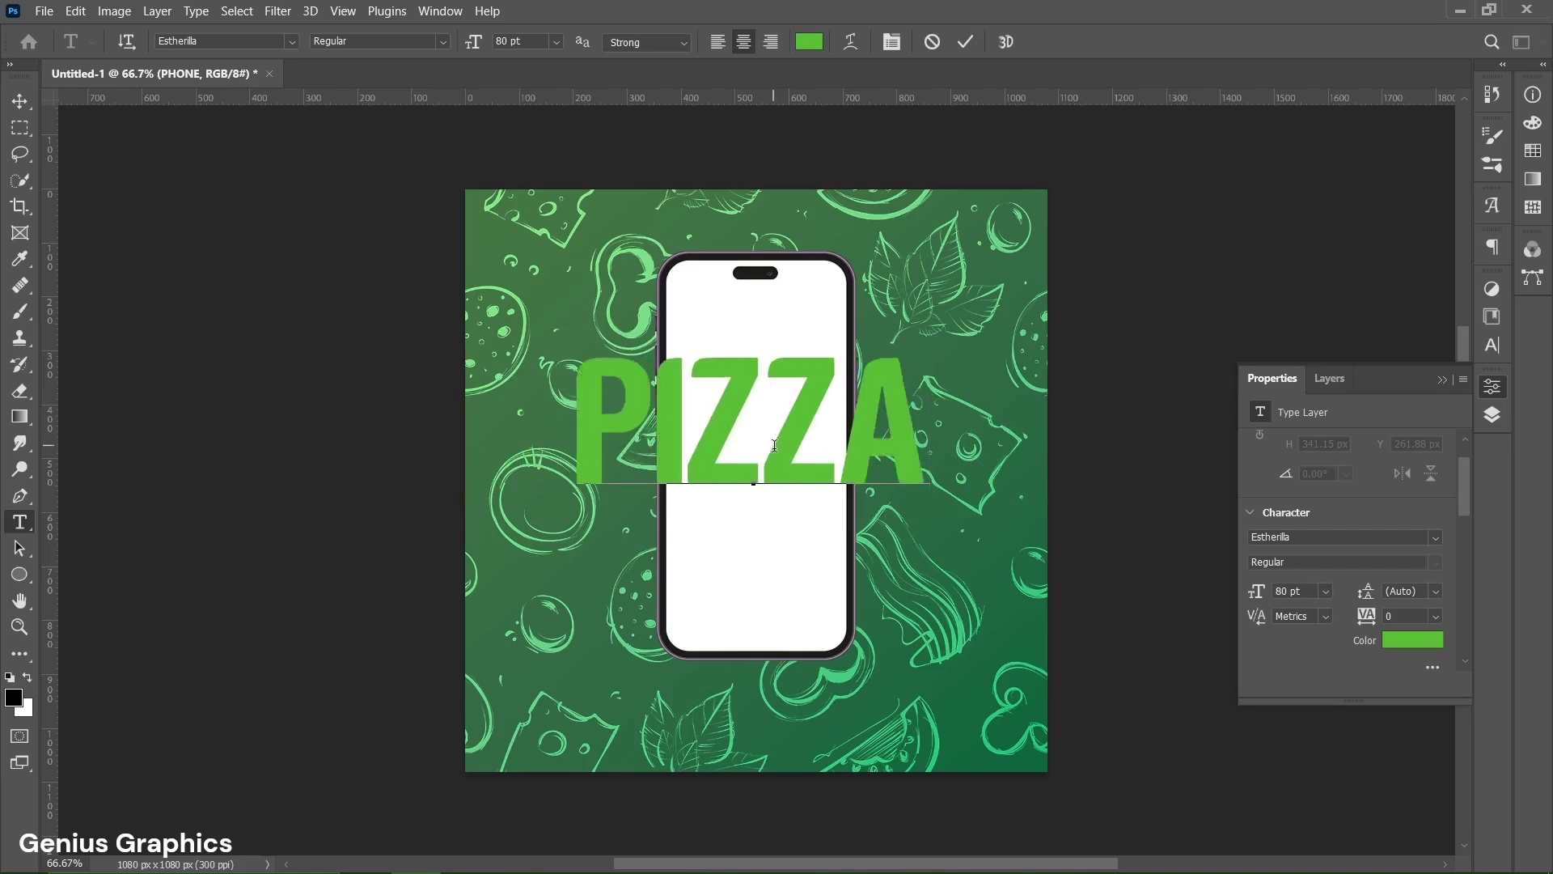
Recolour the last two letters, ZA, of the PIZZA text to #fefefe and commit the text.
left_click(771, 456)
left_click_drag(769, 449, 921, 448)
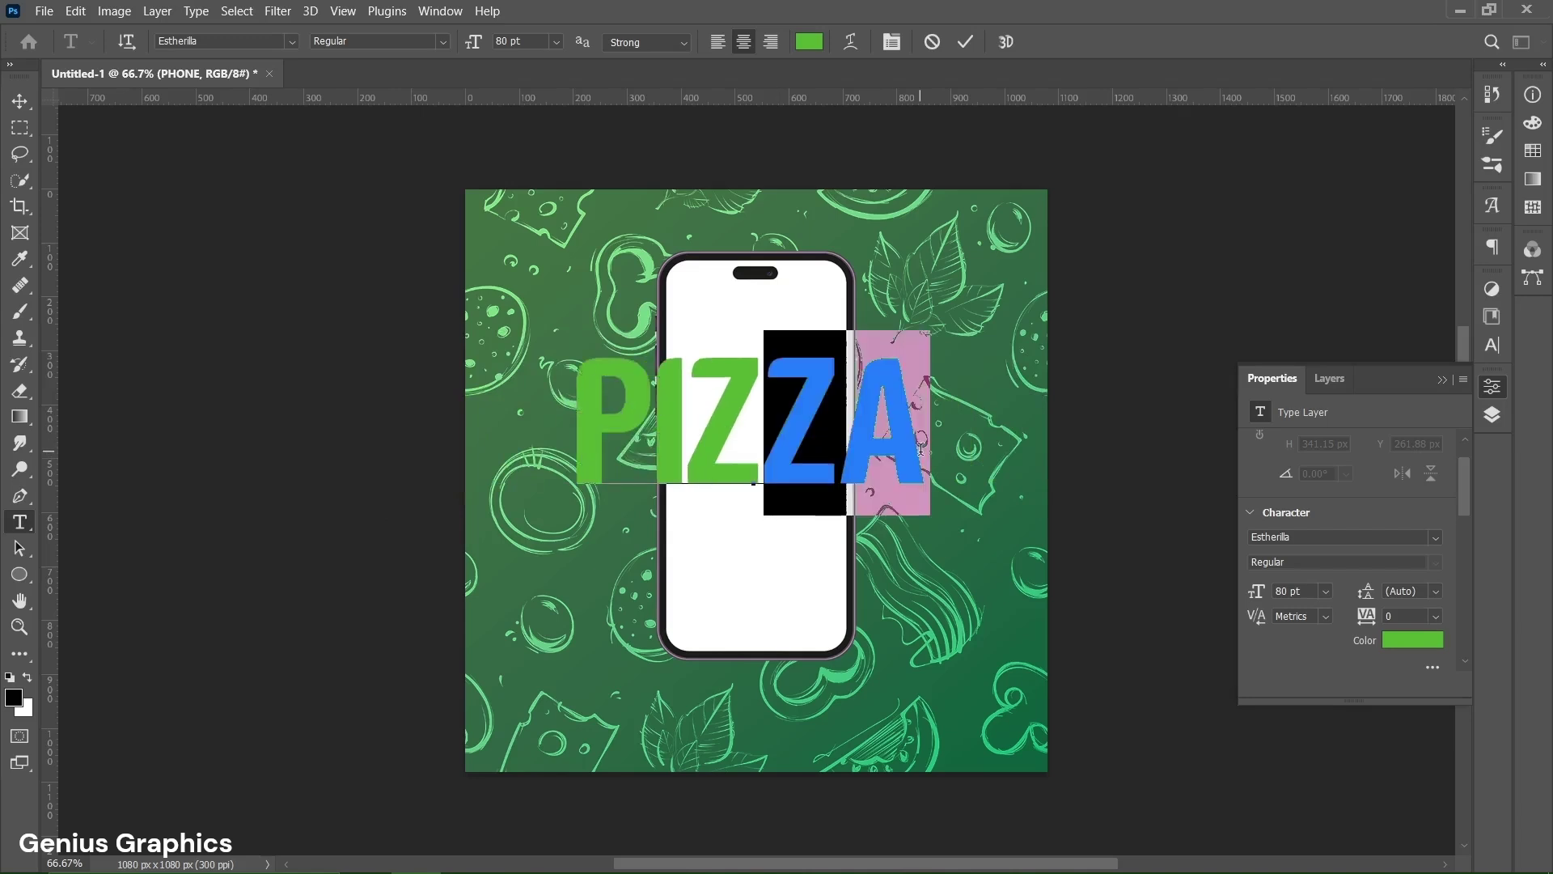
left_click(1395, 632)
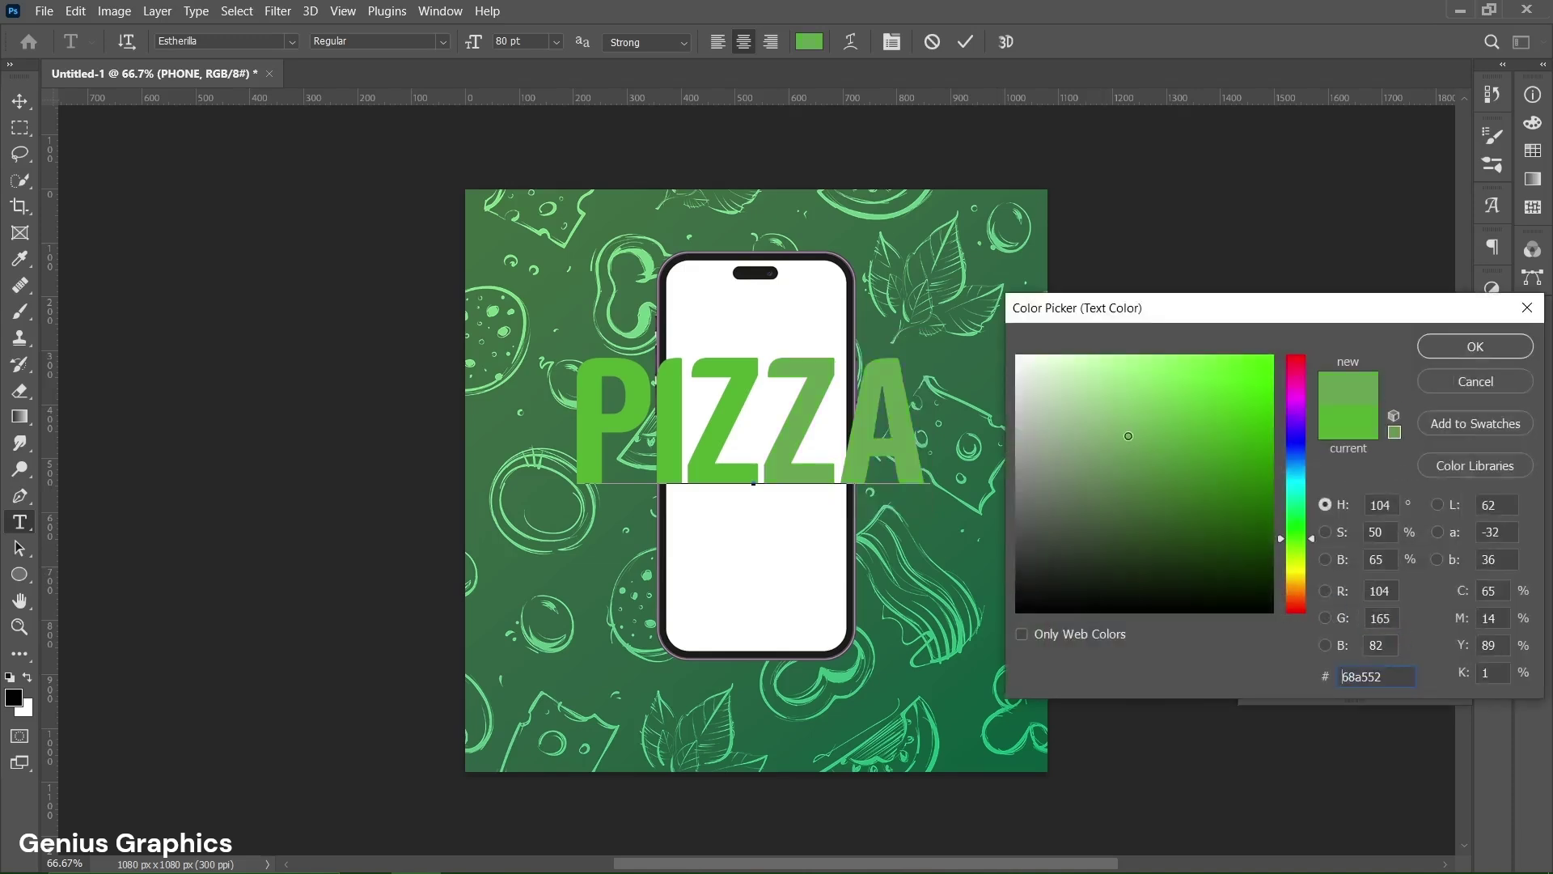
type("fefefe")
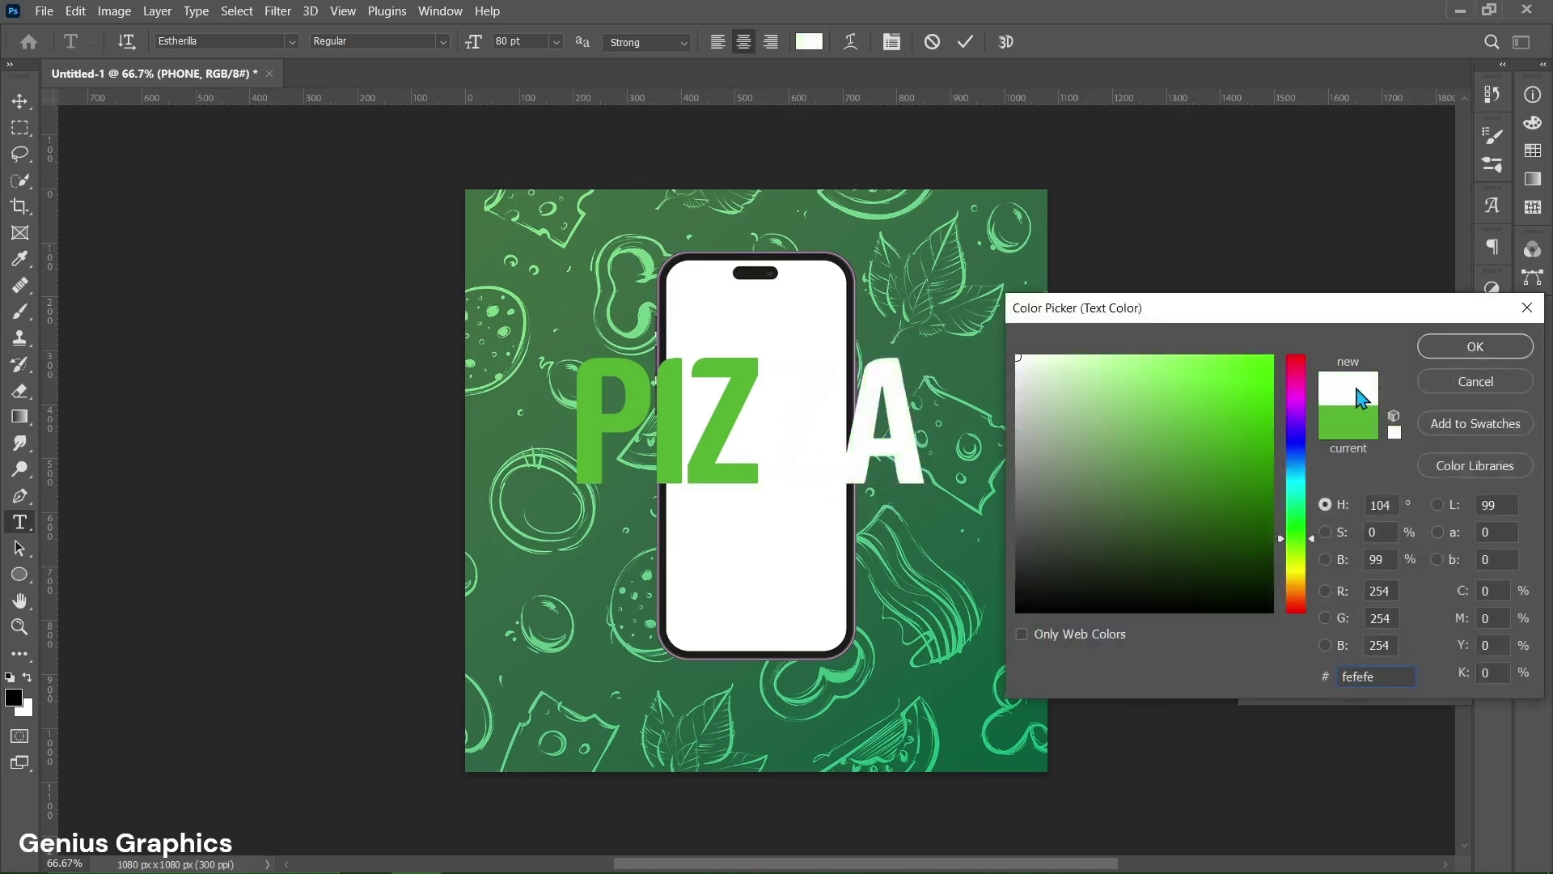
left_click(1463, 347)
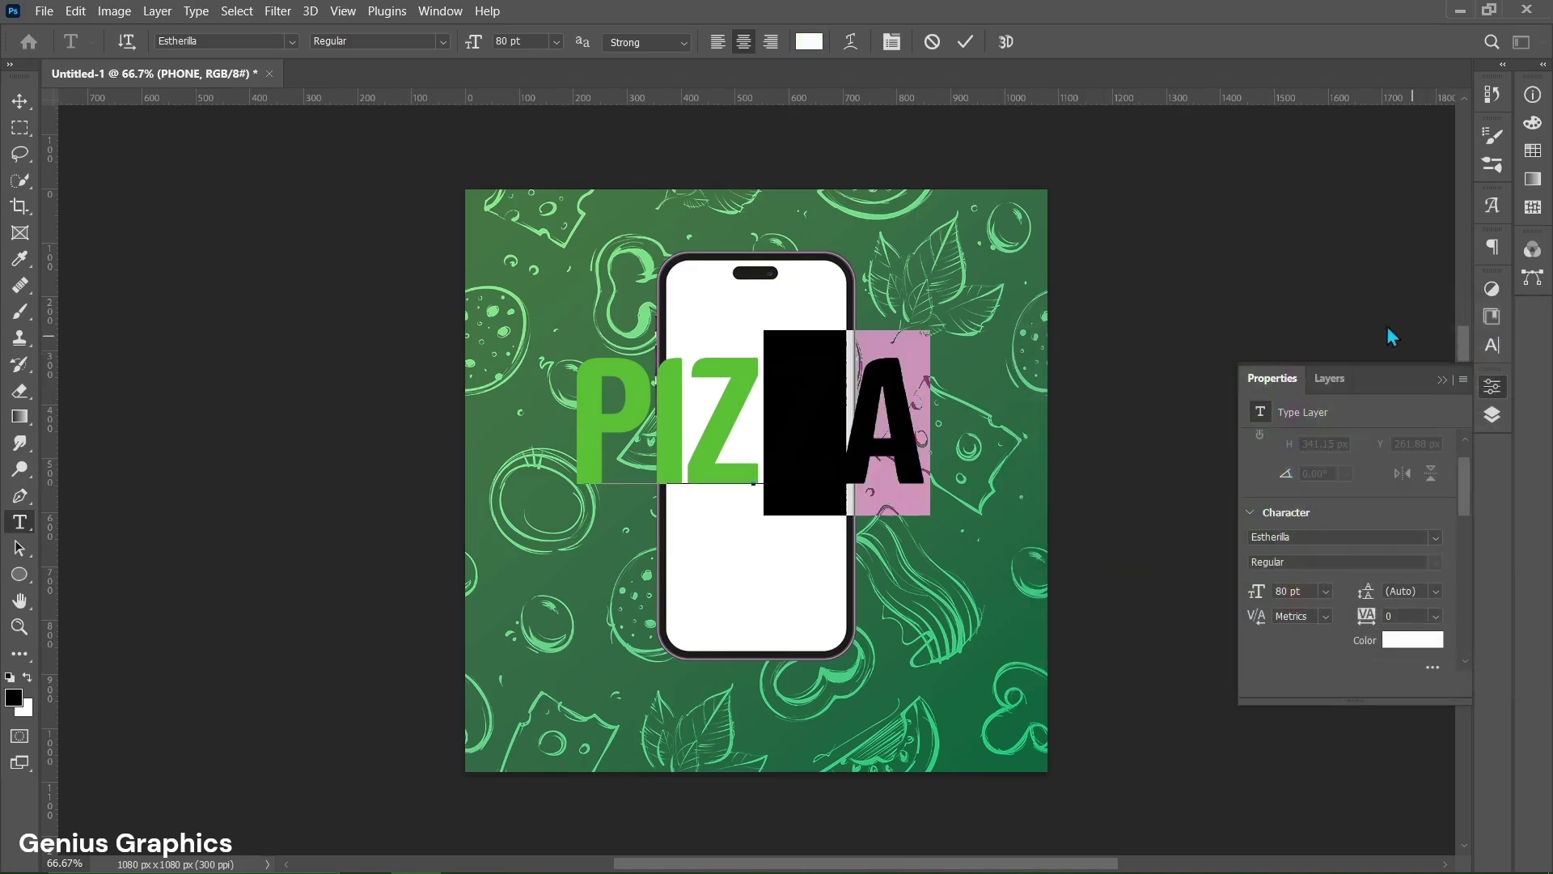
left_click(964, 42)
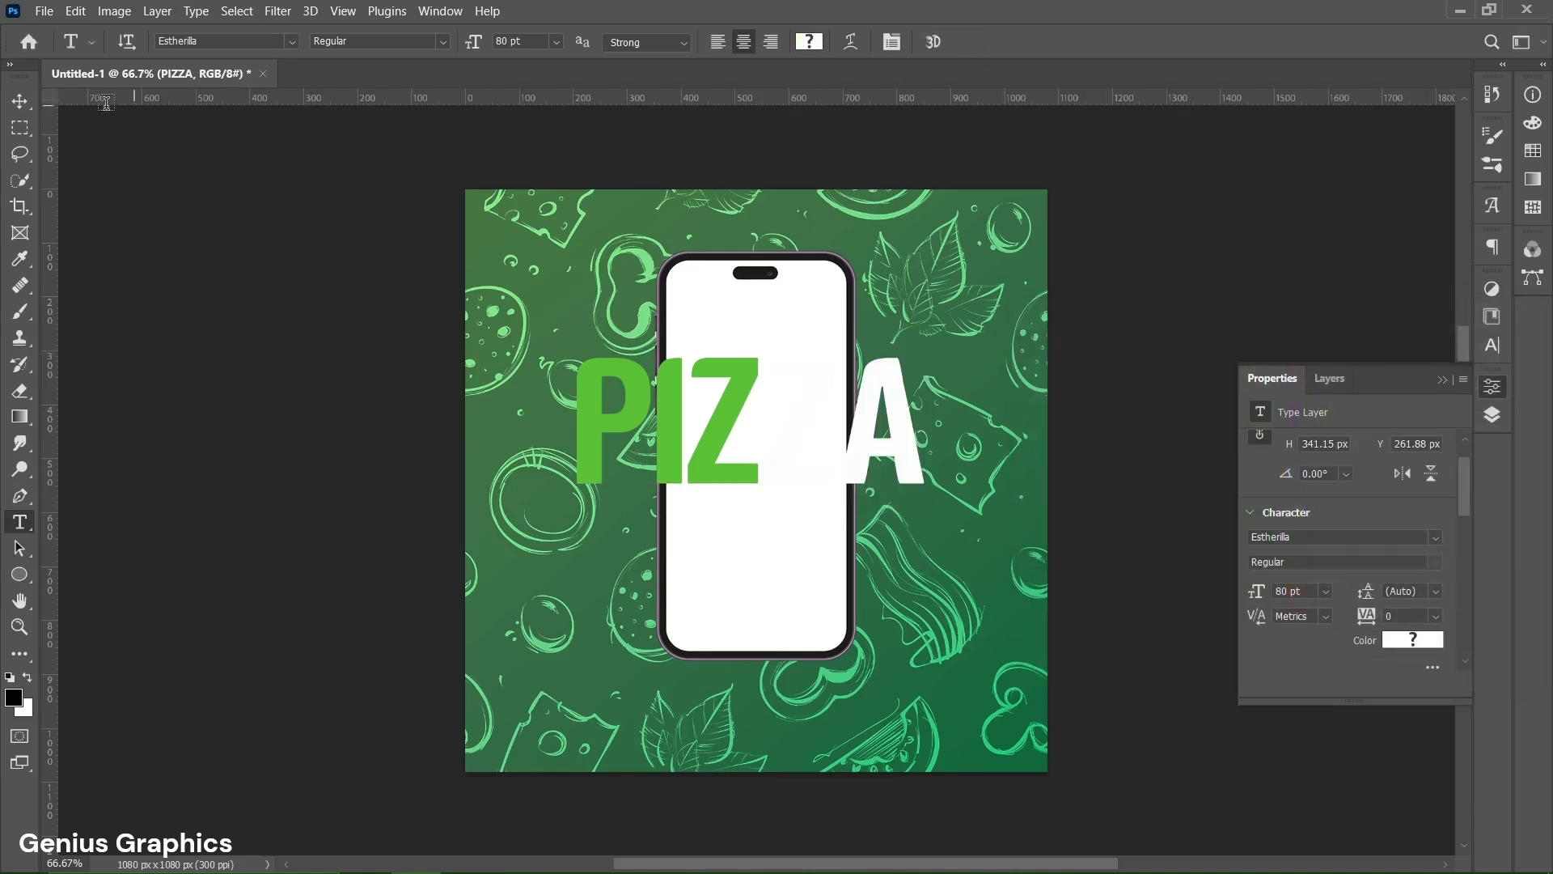
Rotate the PIZZA text to -90° and move it against the phone's left side.
left_click(19, 102)
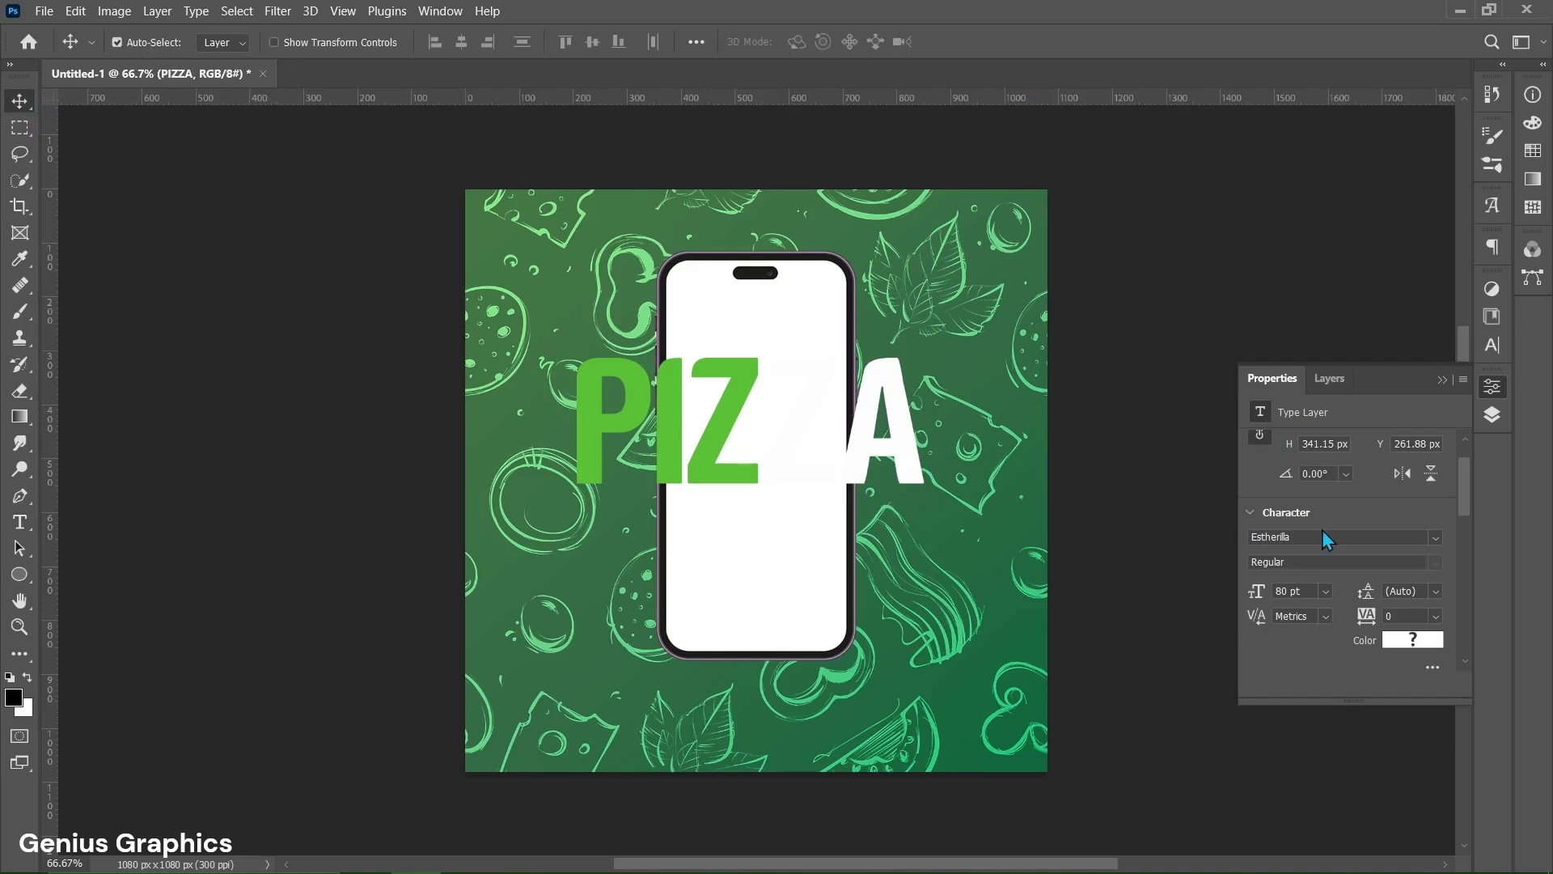
scroll(1327, 531, "up", 2)
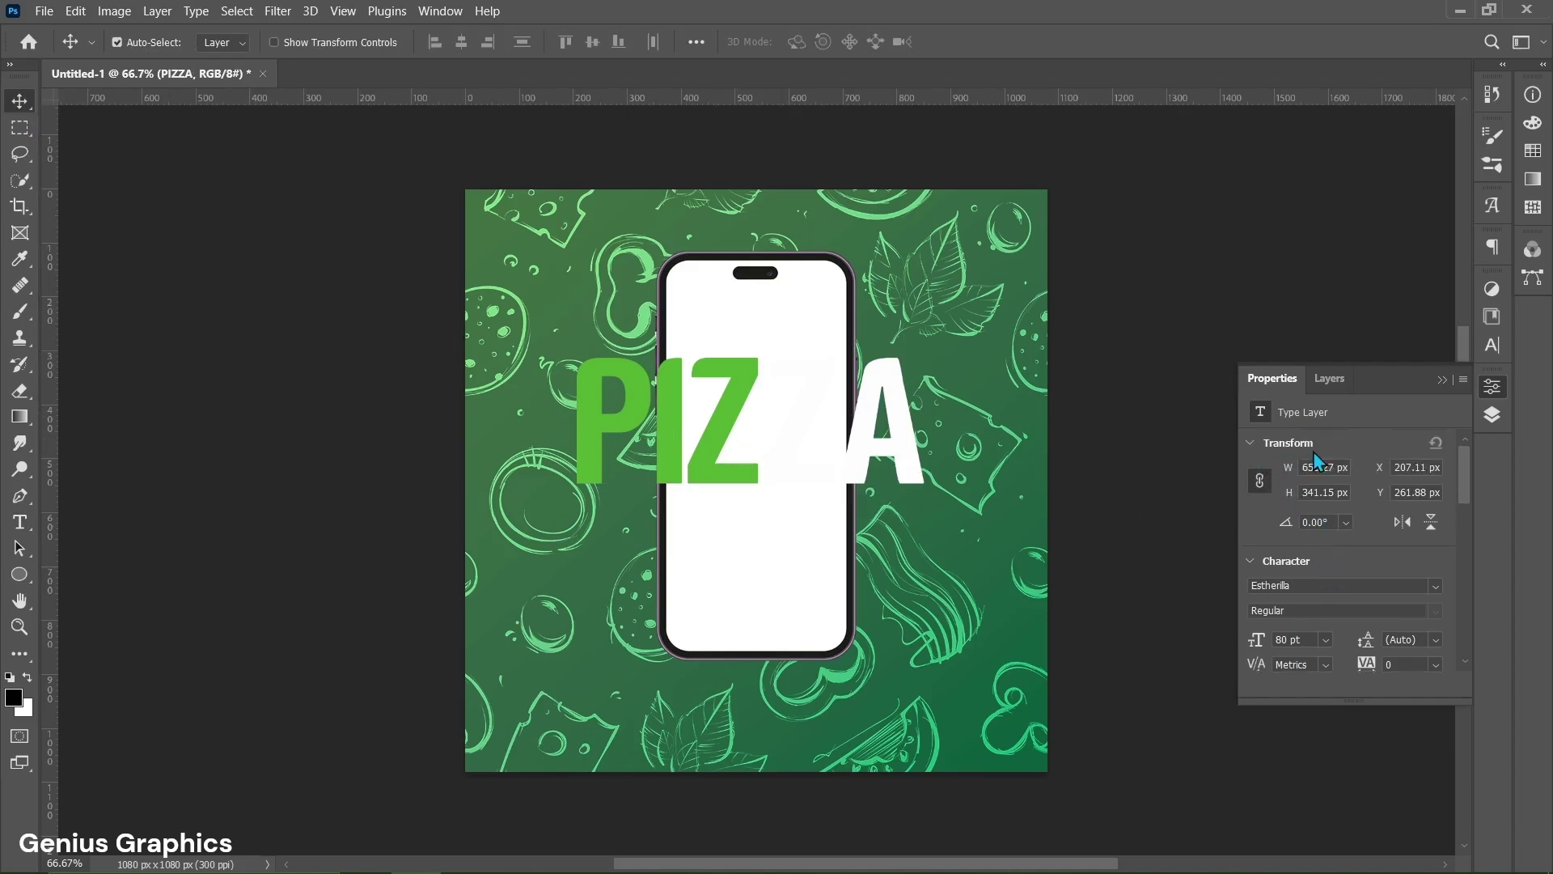
left_click(1345, 523)
left_click(1340, 584)
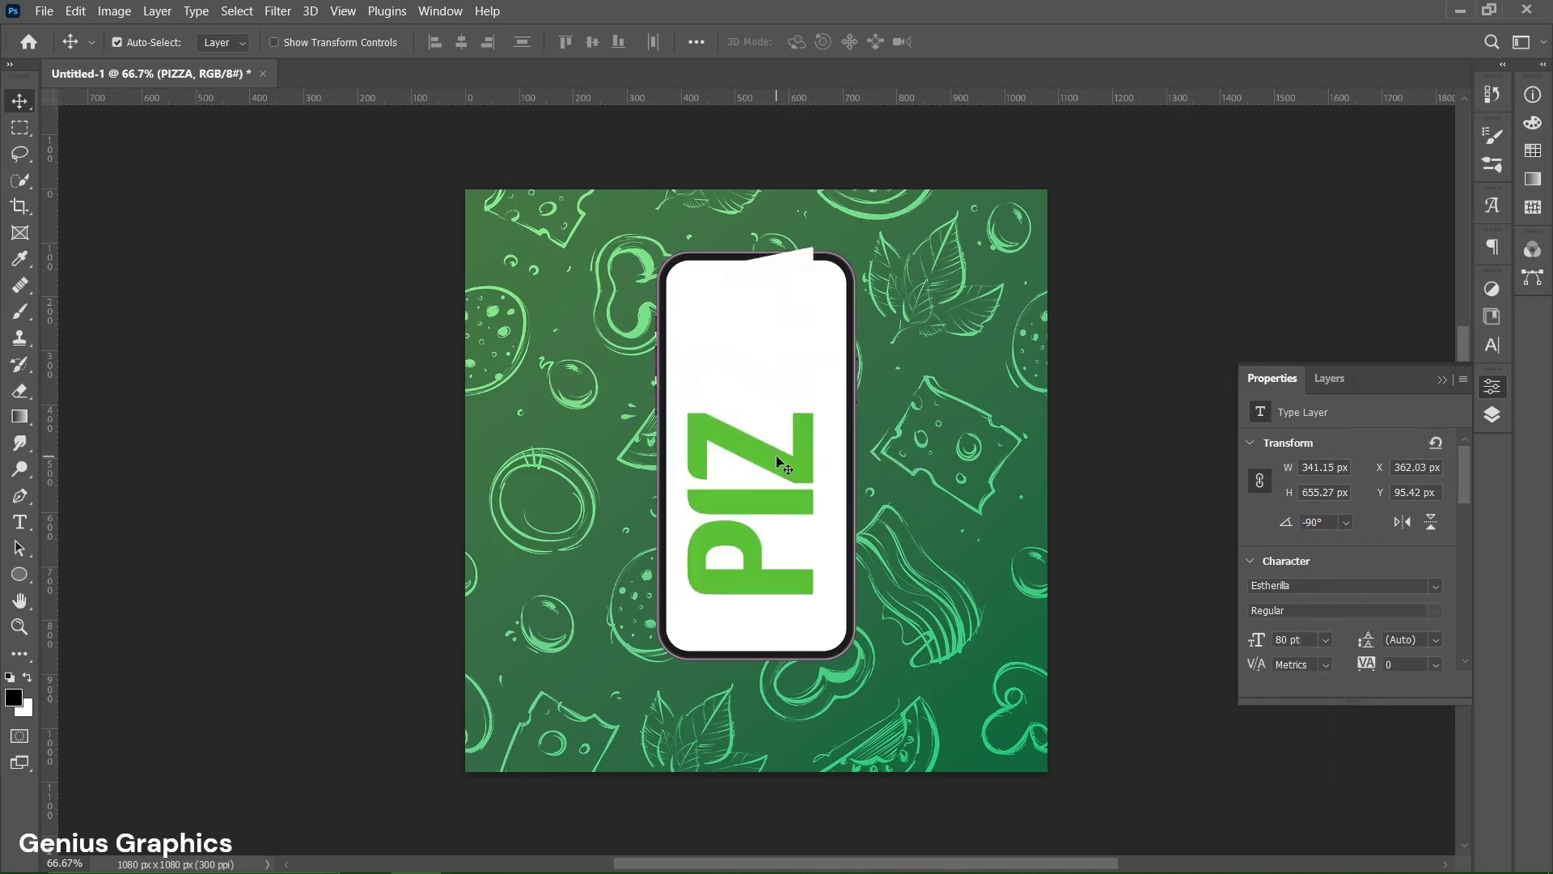
left_click_drag(775, 455, 634, 497)
Place the PIZZA text layer beneath the PHONE layer.
key("ctrl+t")
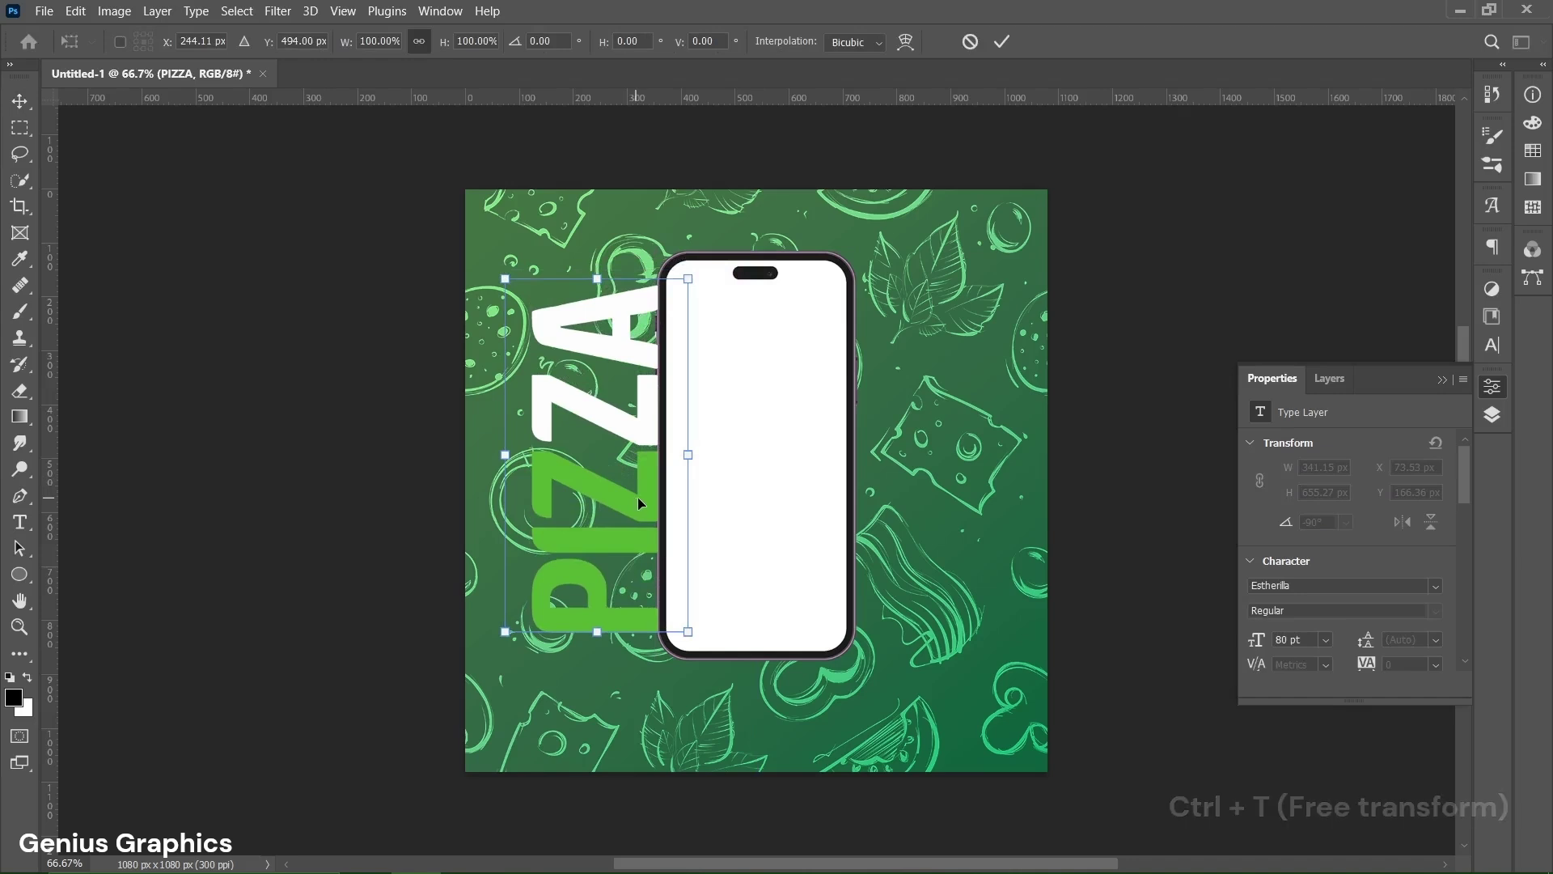
left_click(1330, 379)
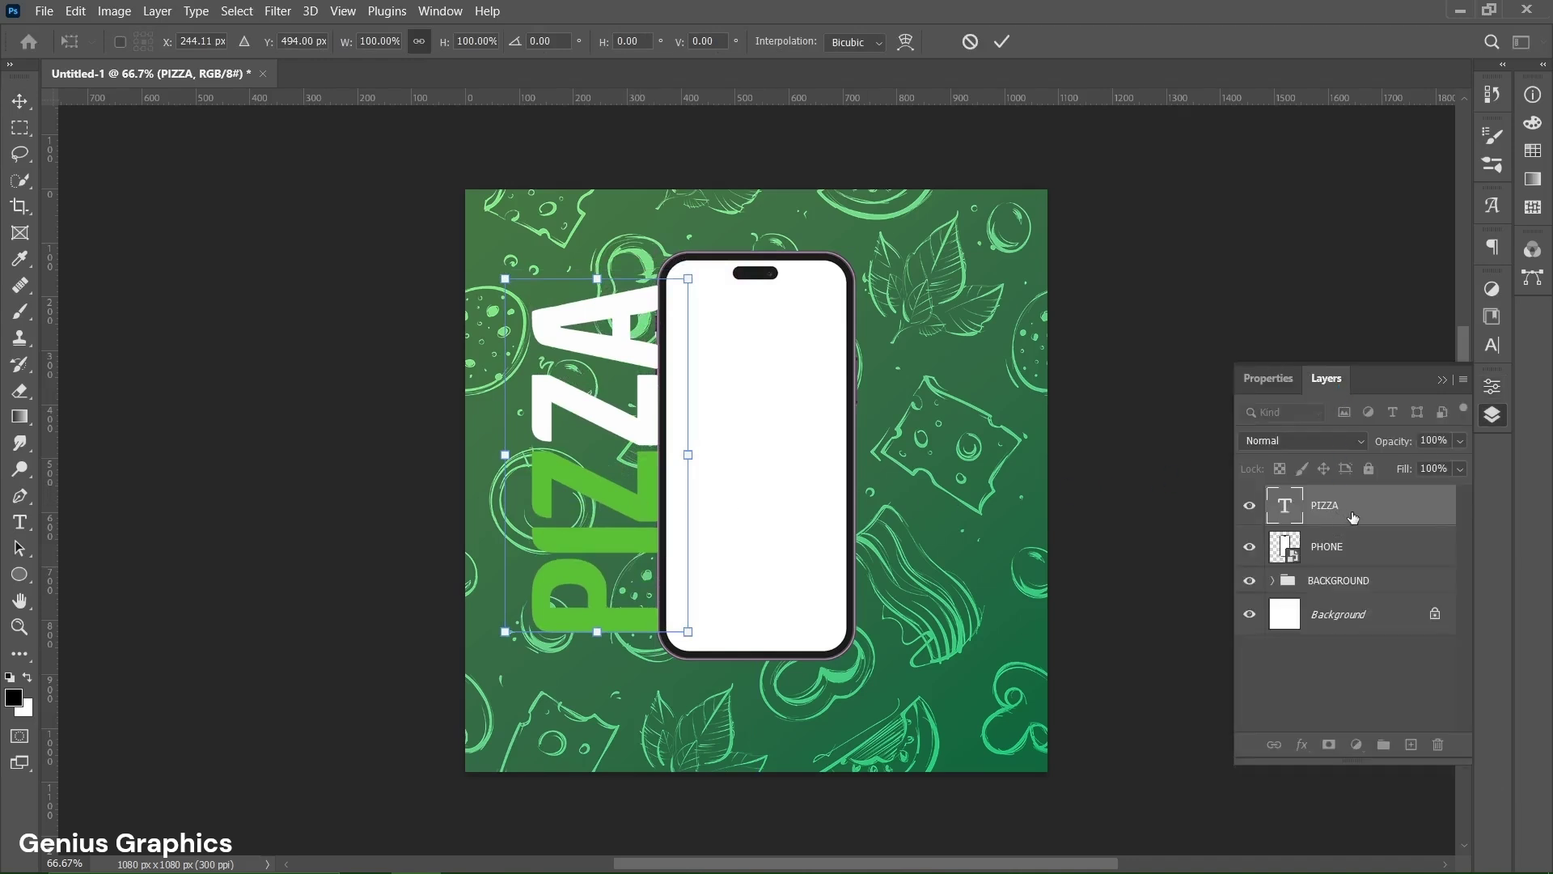
left_click_drag(1351, 518, 1367, 556)
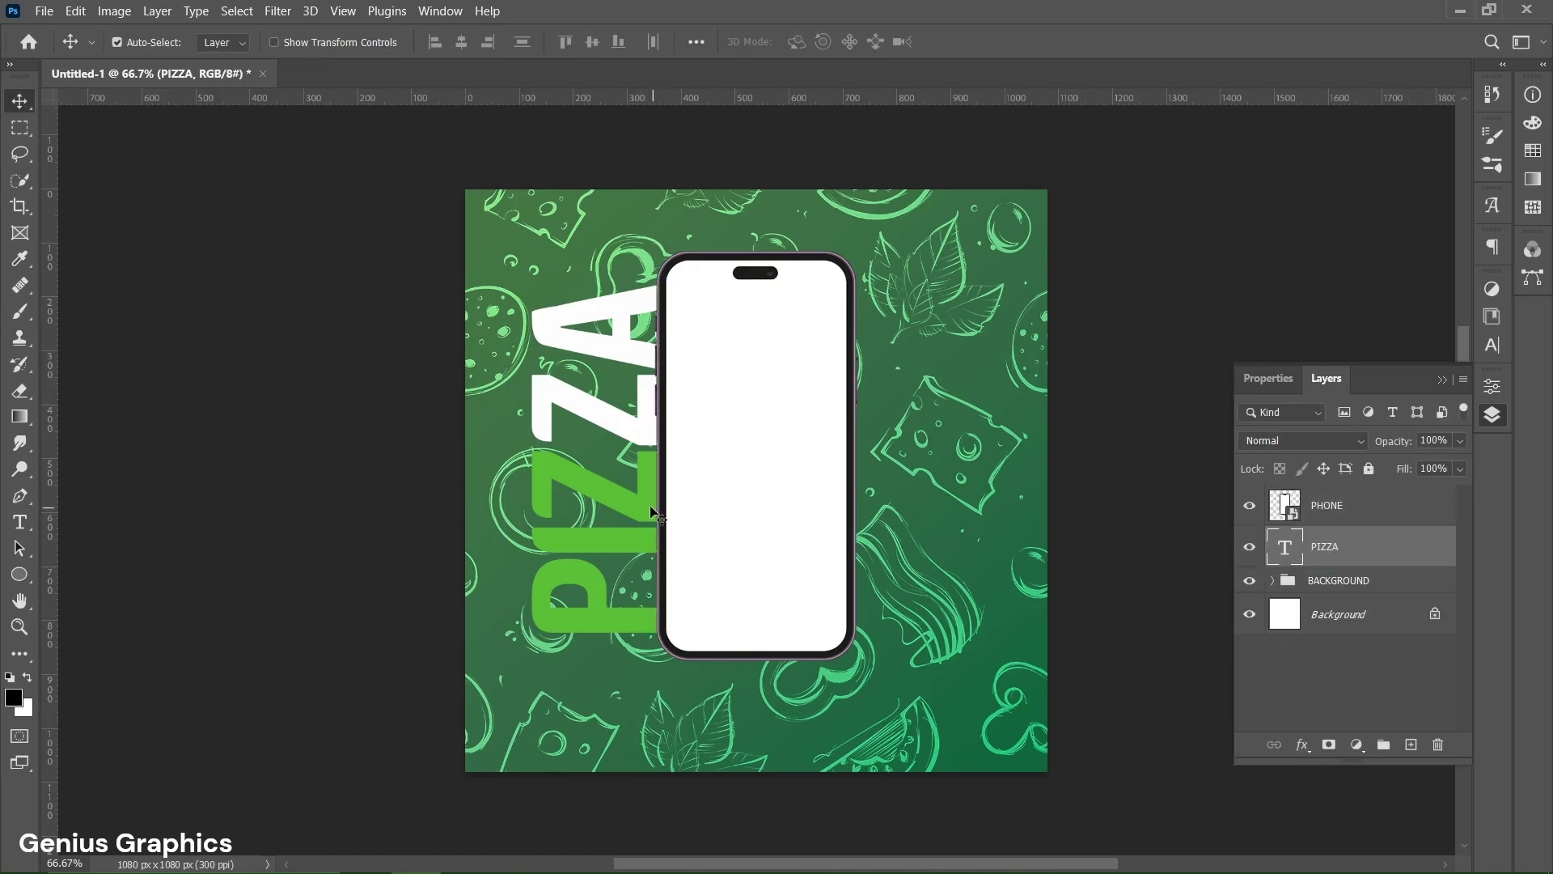
Duplicate the PIZZA text to the phone's right side and rotate the copy to 90°.
left_click_drag(647, 508, 973, 506)
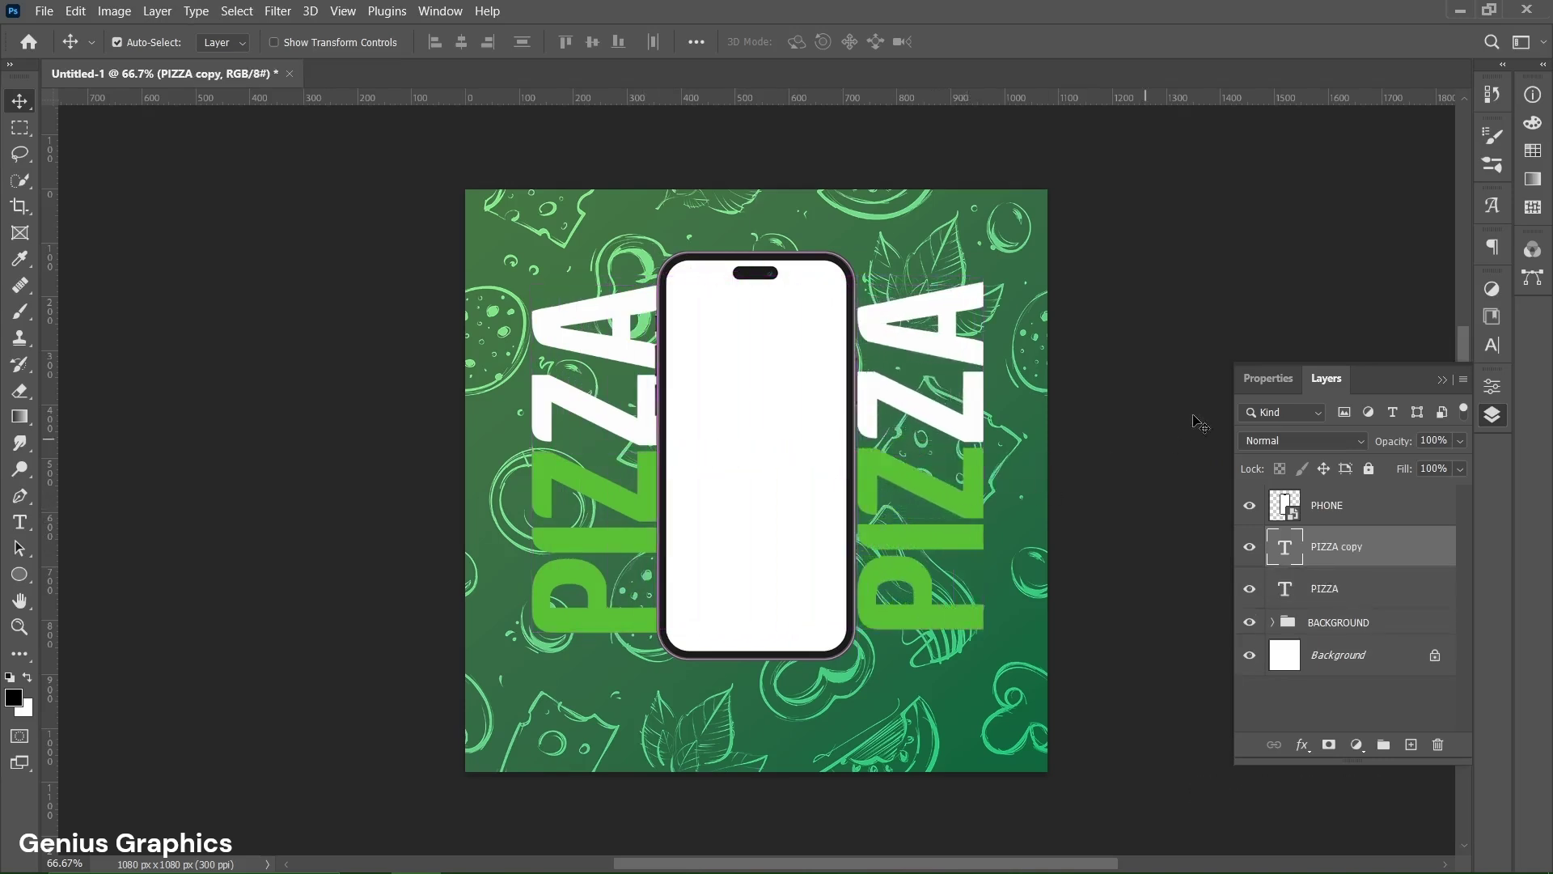
left_click(1260, 379)
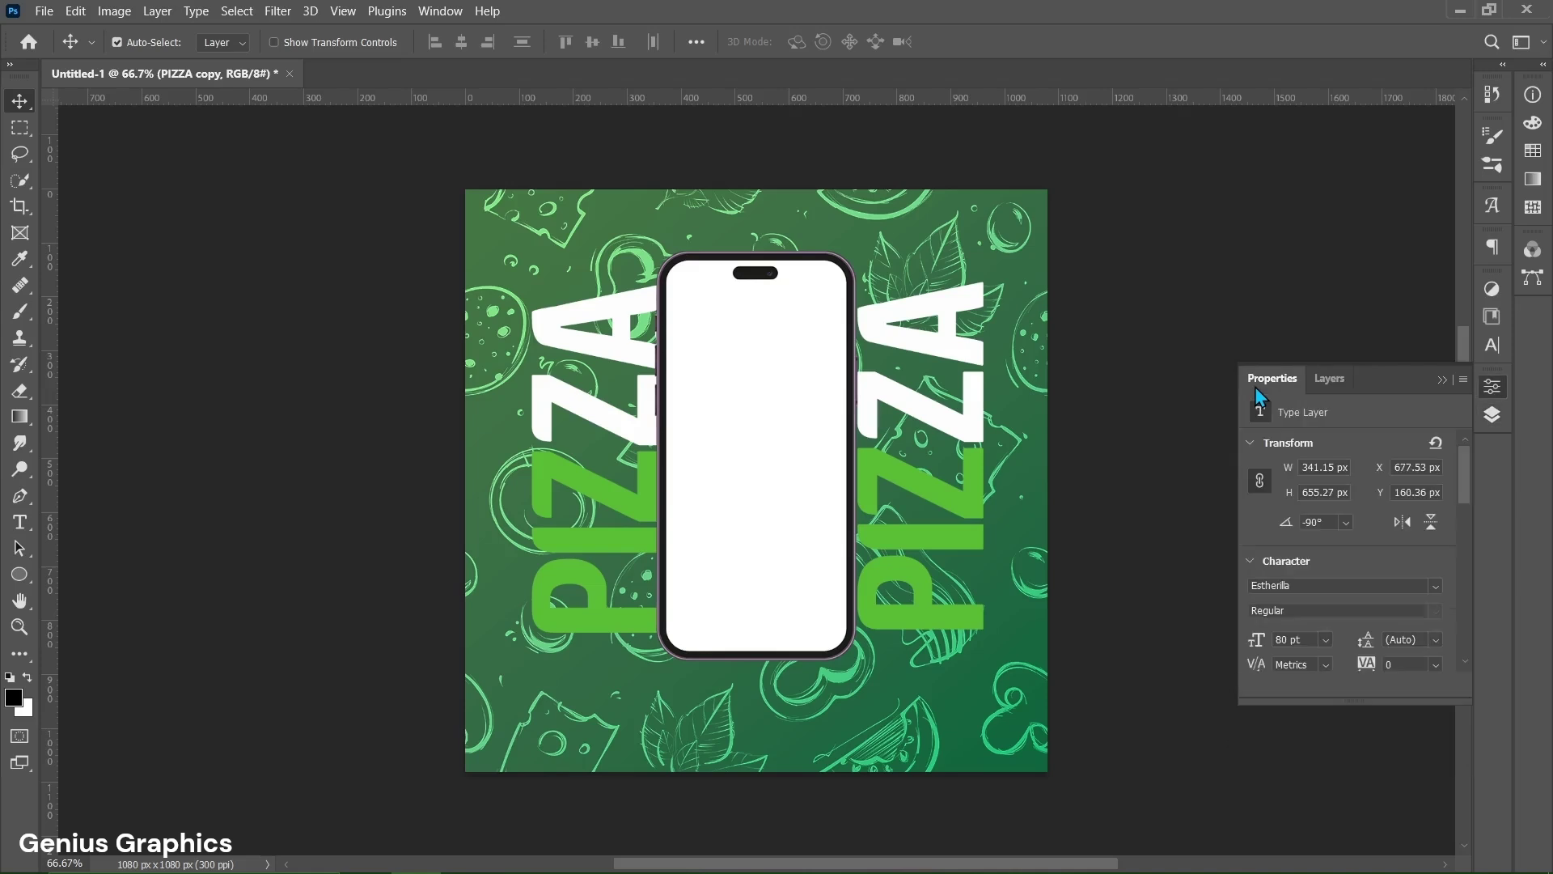
left_click(1345, 523)
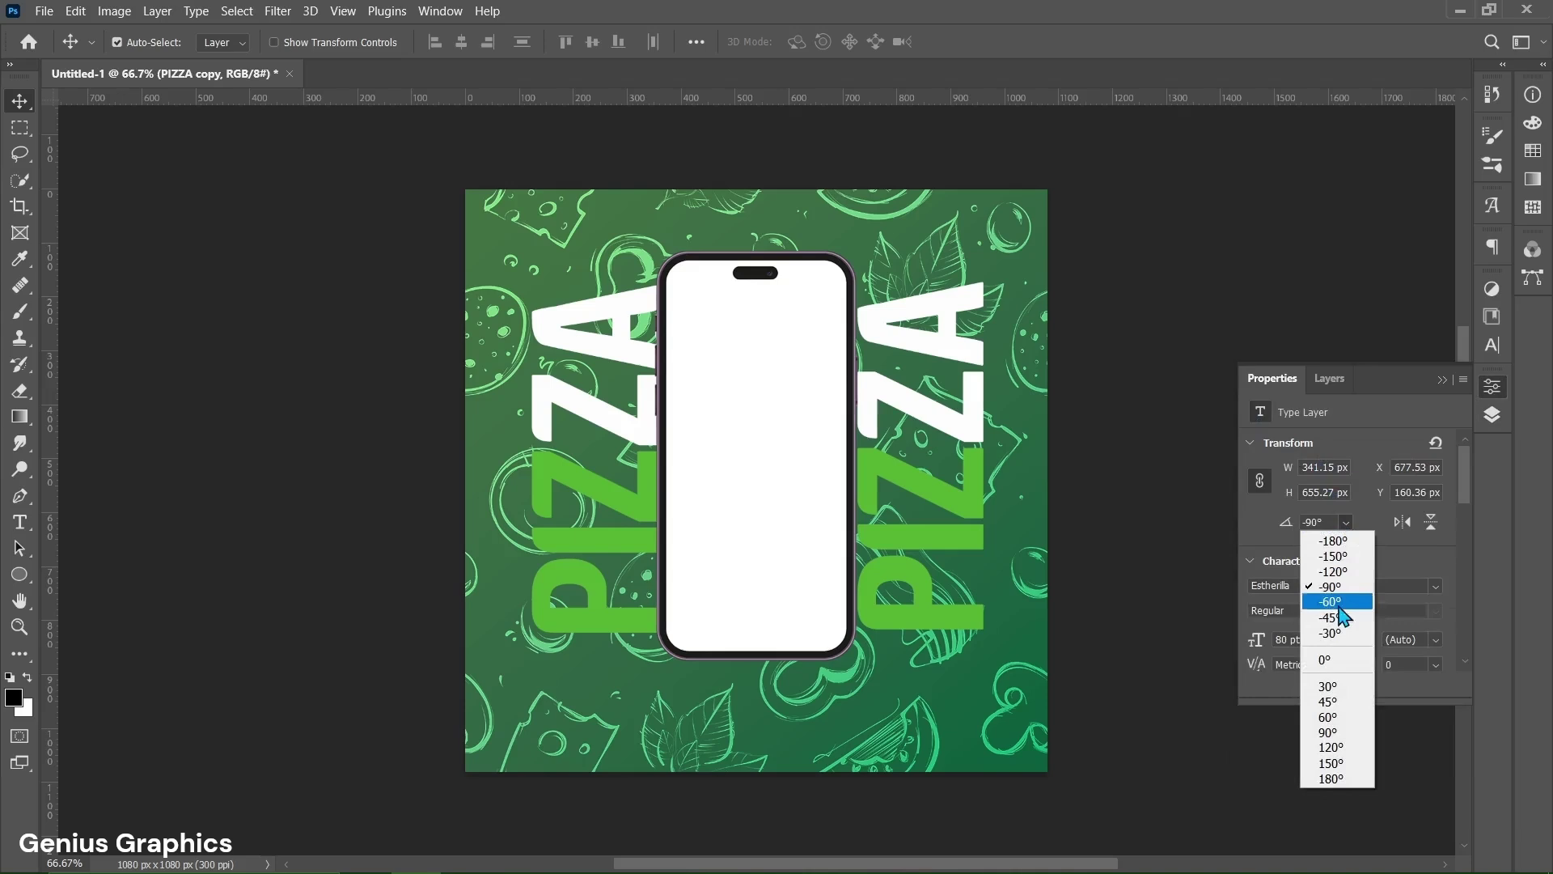
left_click(1328, 732)
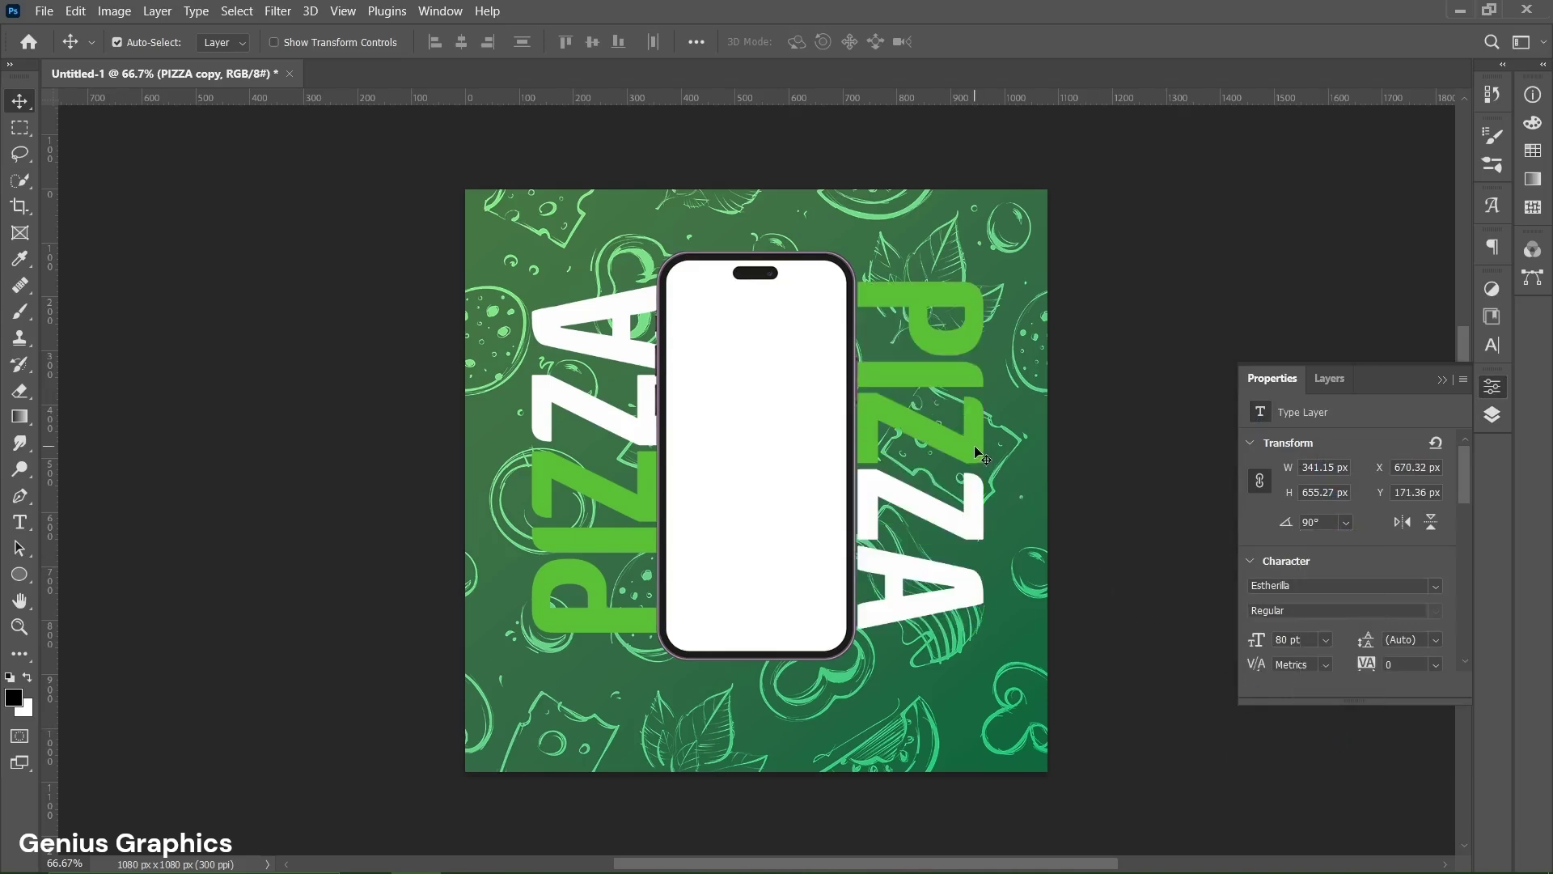
Nudge the PIZZA copy 4 px left toward the phone, to X 666.32 px.
key("Left")
key("Left")
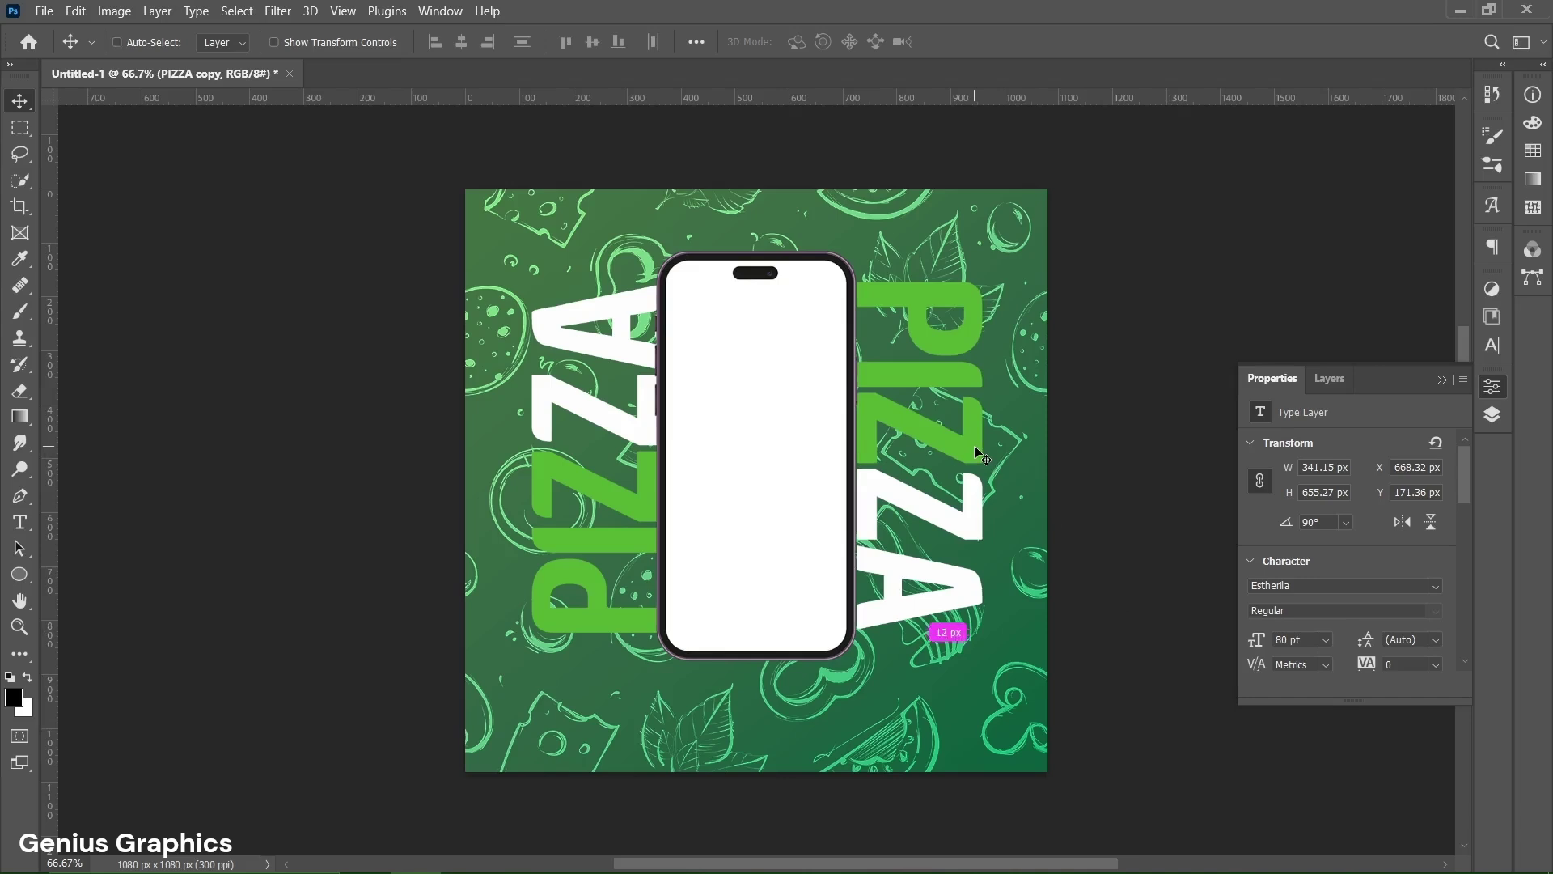
key("ctrl+0")
key("ctrl+0")
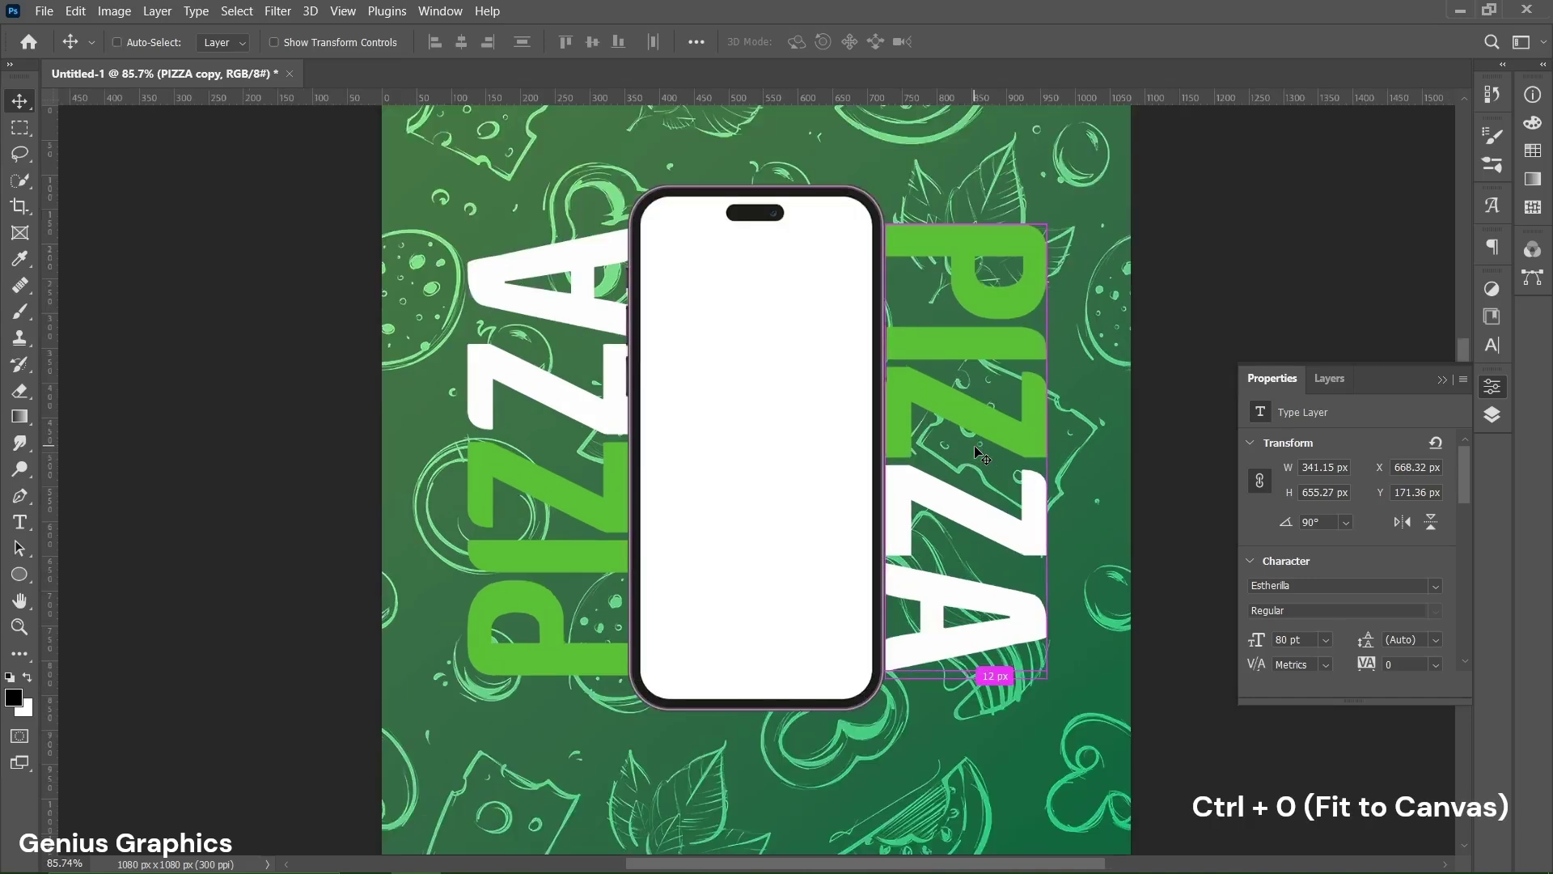
key("Left")
key("Left")
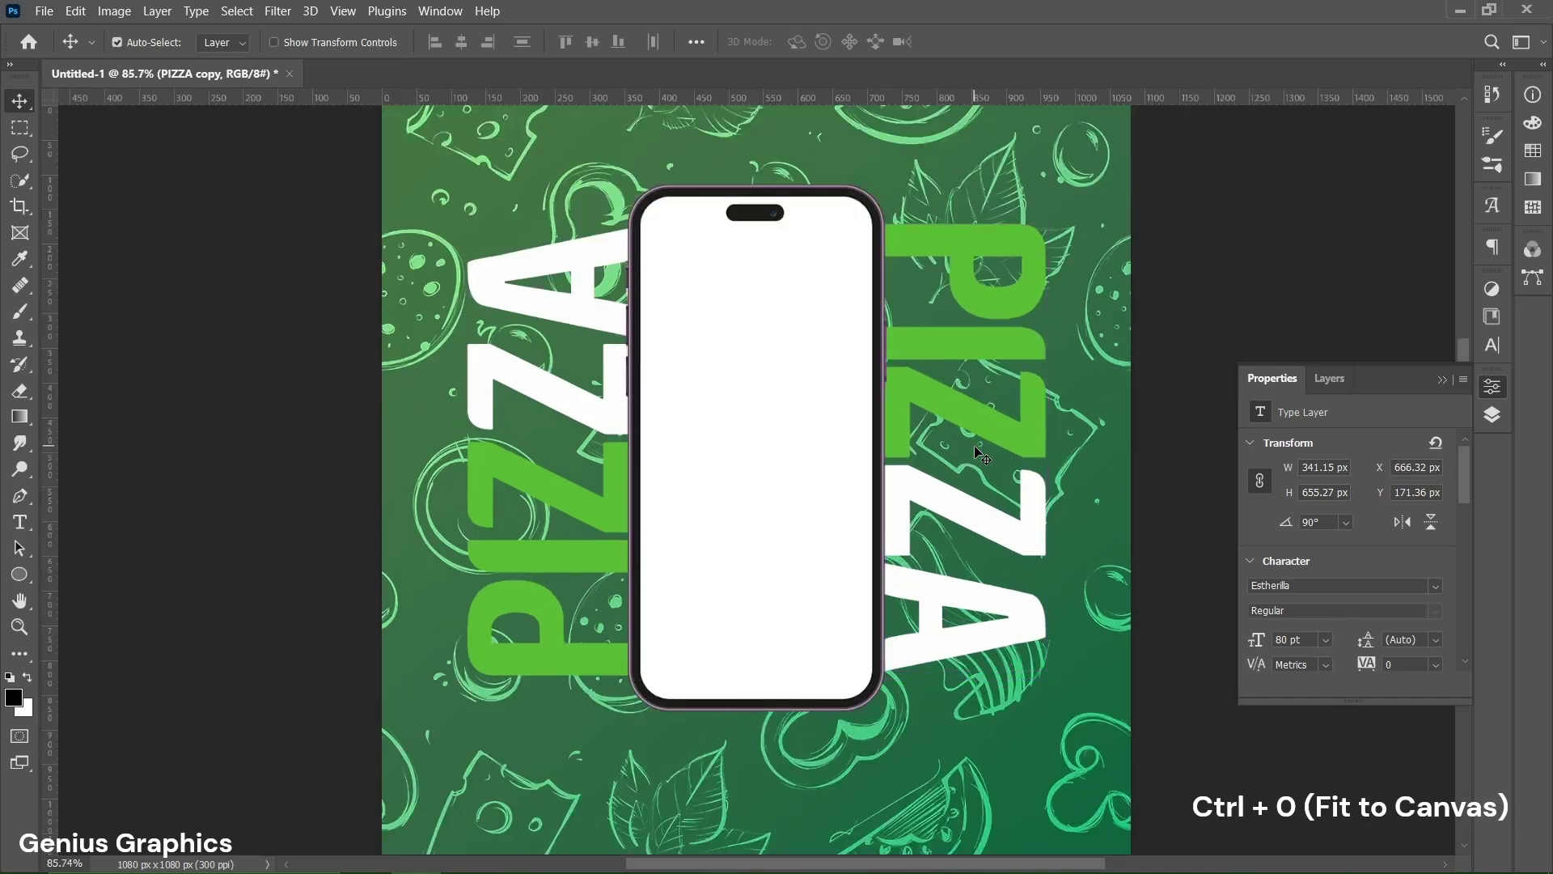
Nudge the PIZZA text on the phone's left side 2 px left, to X 72.53 px.
left_click(614, 479)
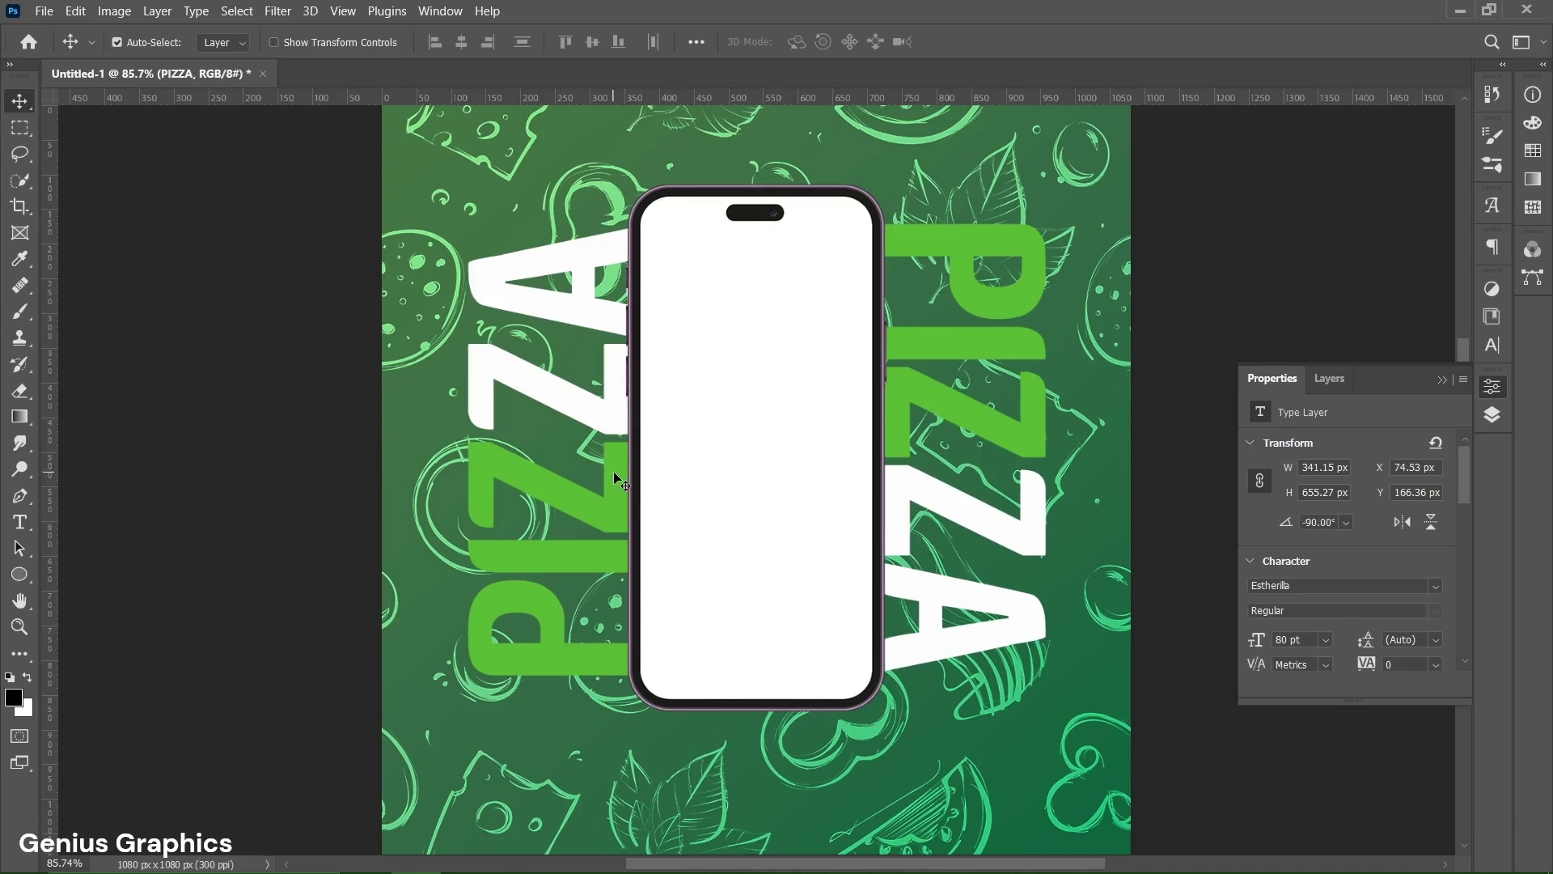
key("Left")
key("Left")
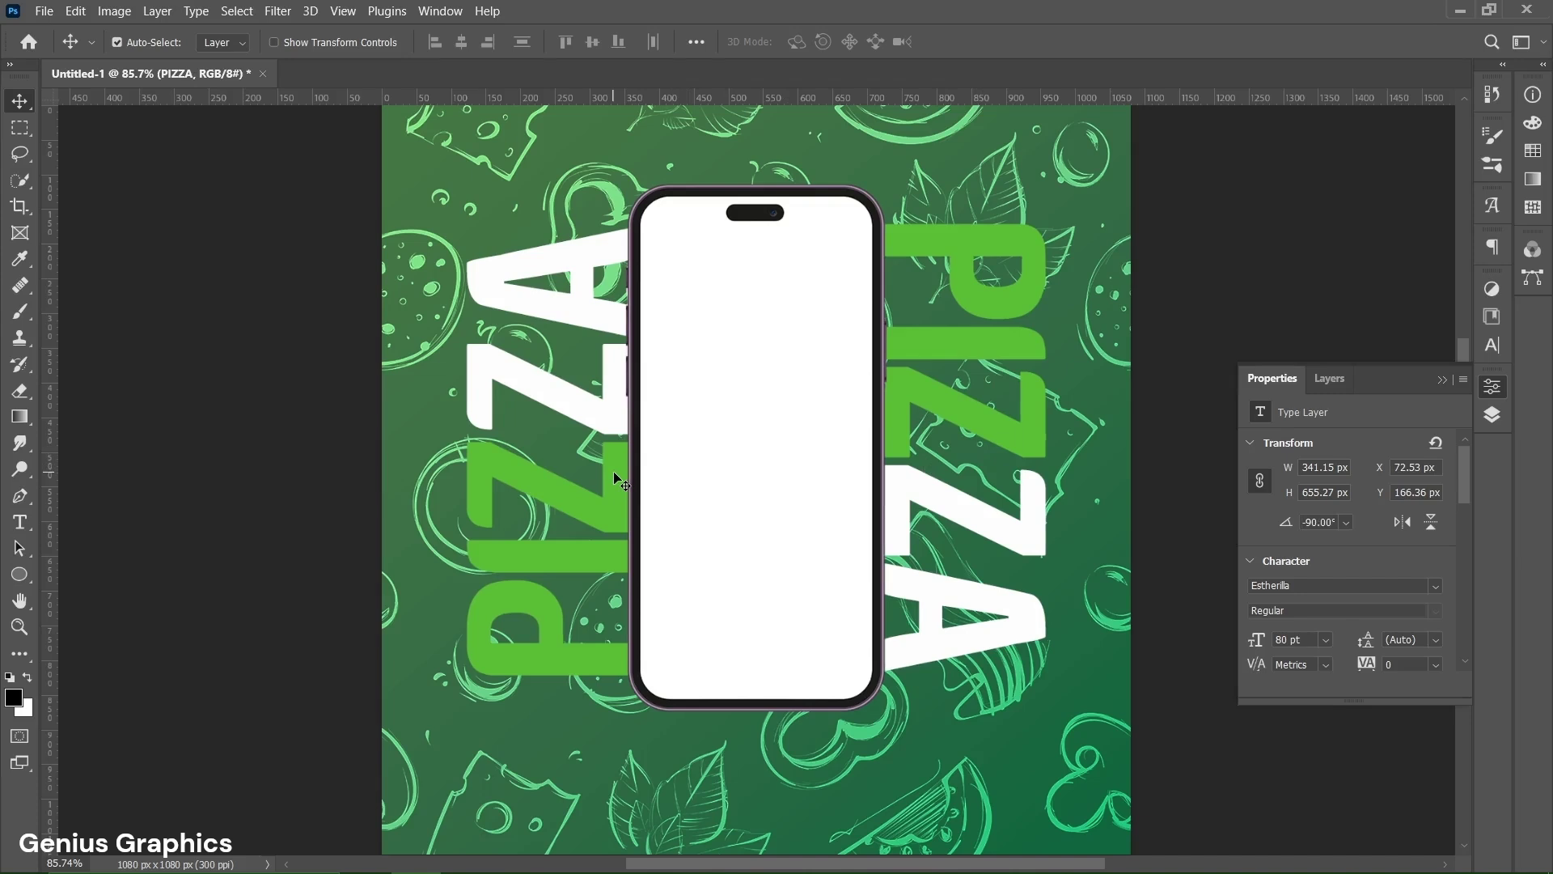
Set the blend mode of both the PIZZA and PIZZA copy layers to Color Dodge.
left_click(1321, 383)
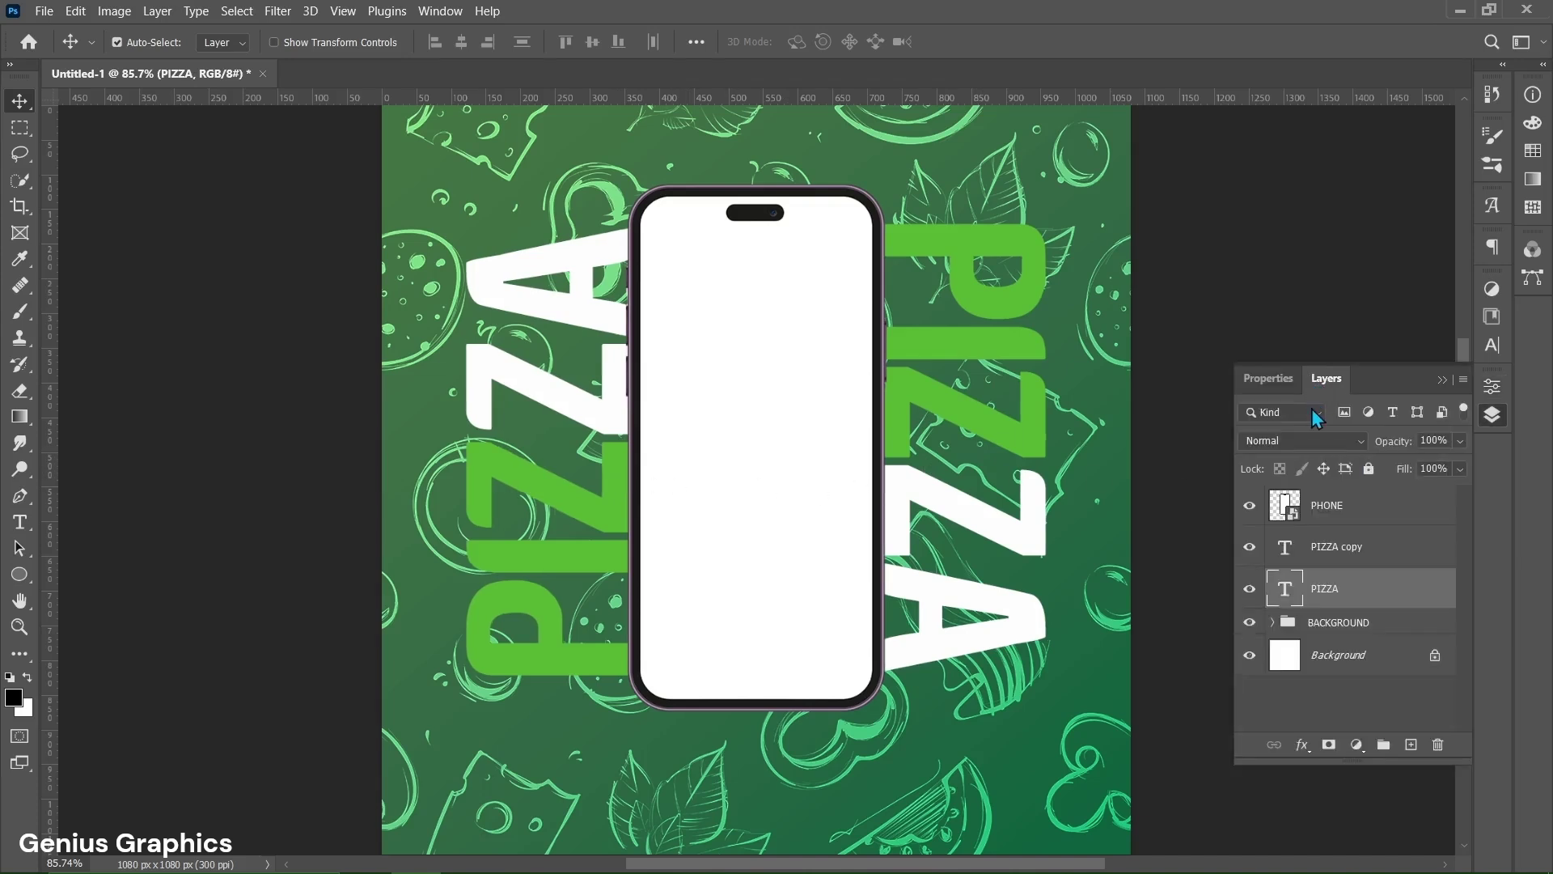
left_click(1313, 548, "ctrl")
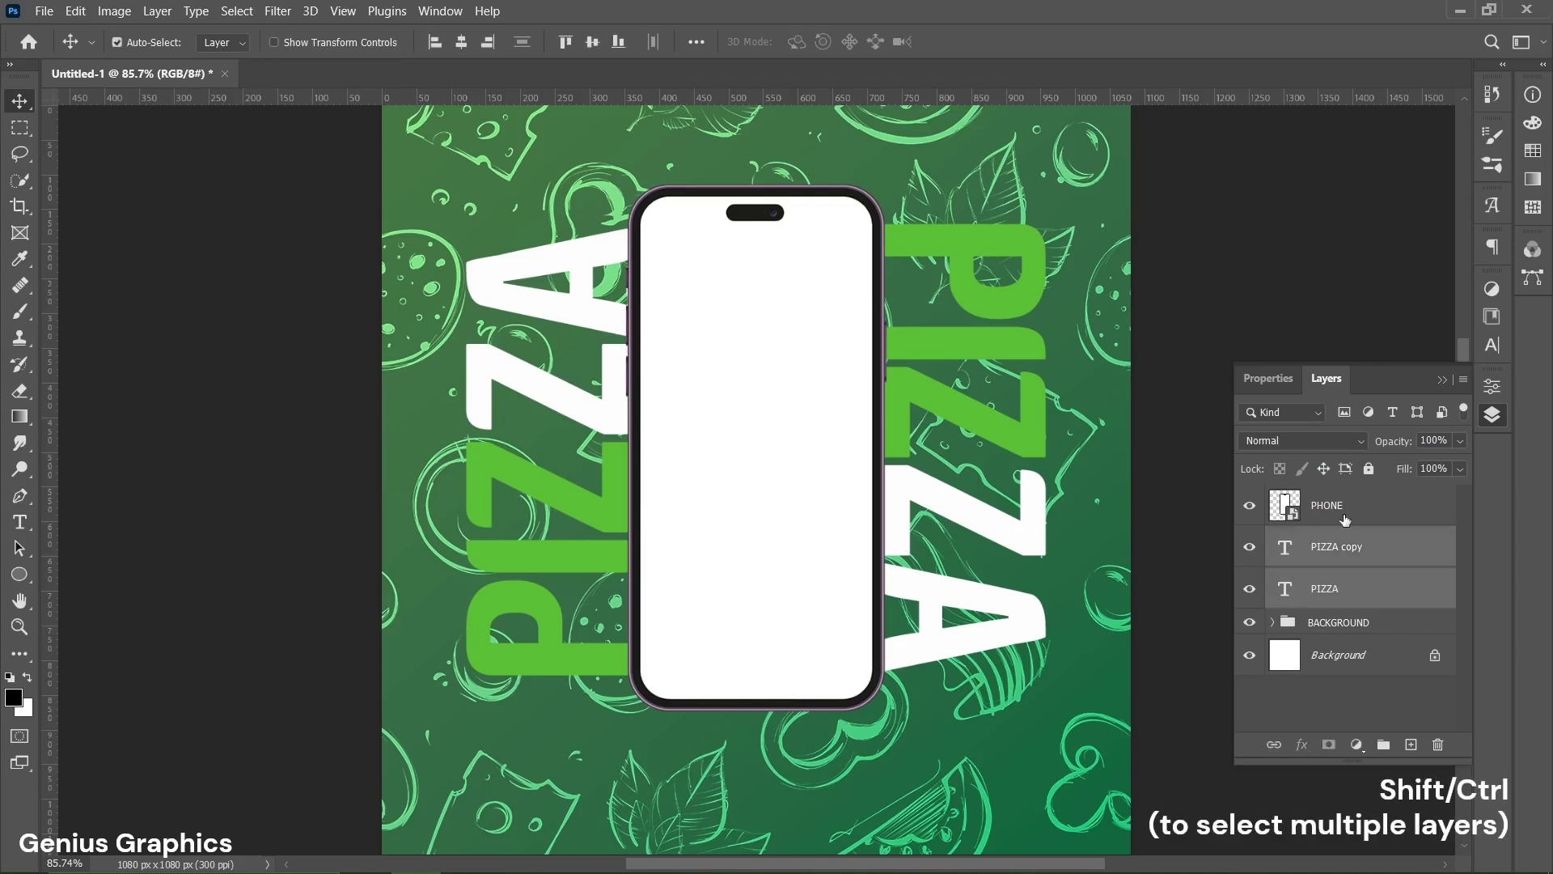
left_click(1340, 445)
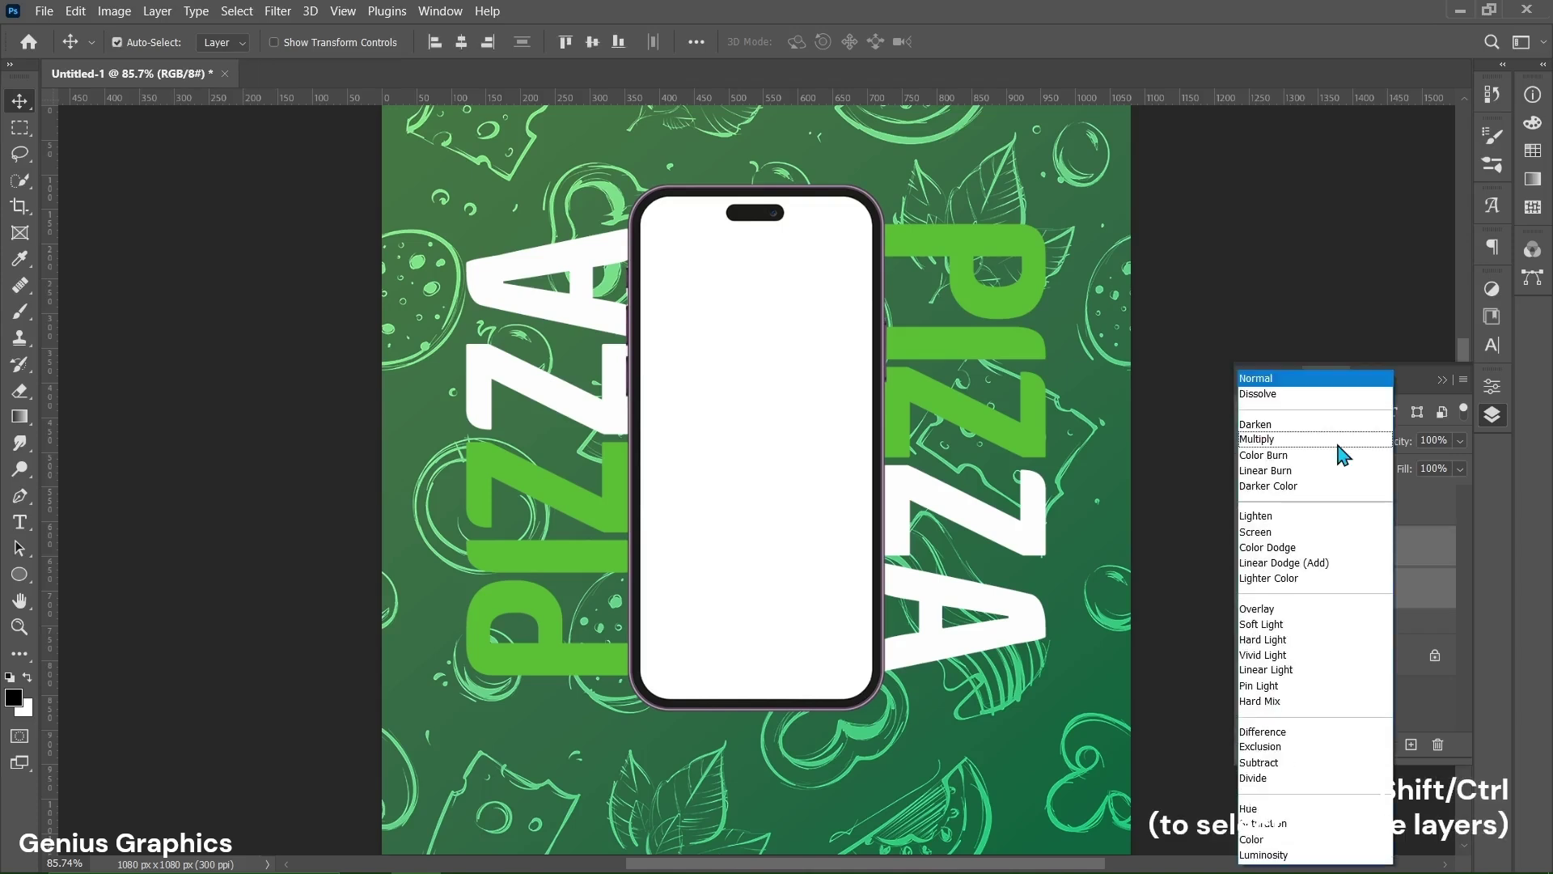
left_click(1307, 549)
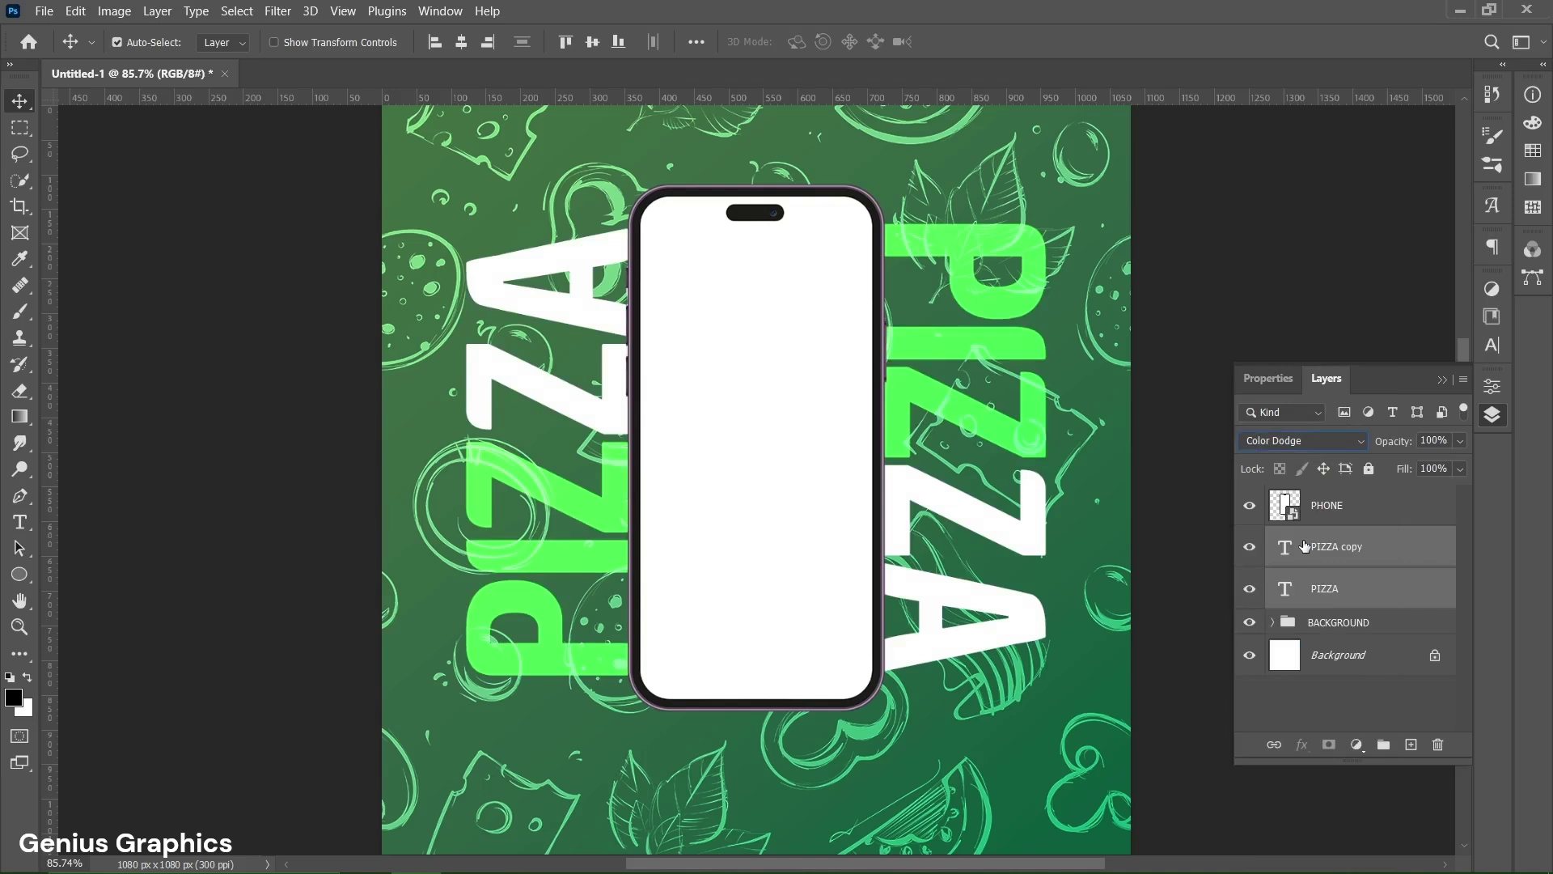
Start a text layer above the PHONE layer on the phone screen, with 8 pt size, 7 pt leading and tracking 6.
left_click(1359, 513)
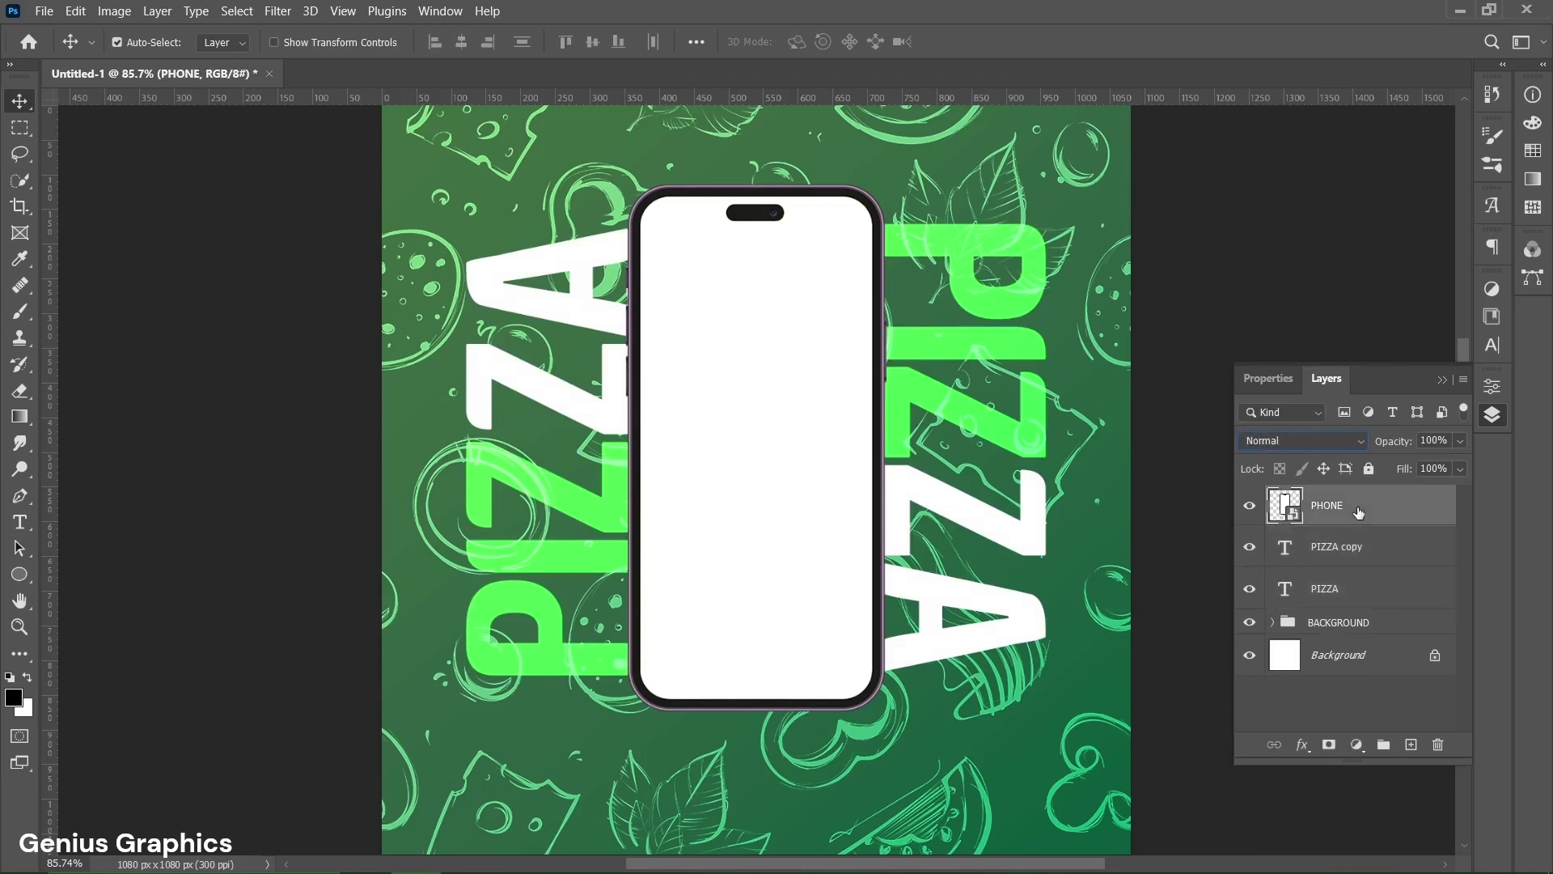
left_click(32, 525)
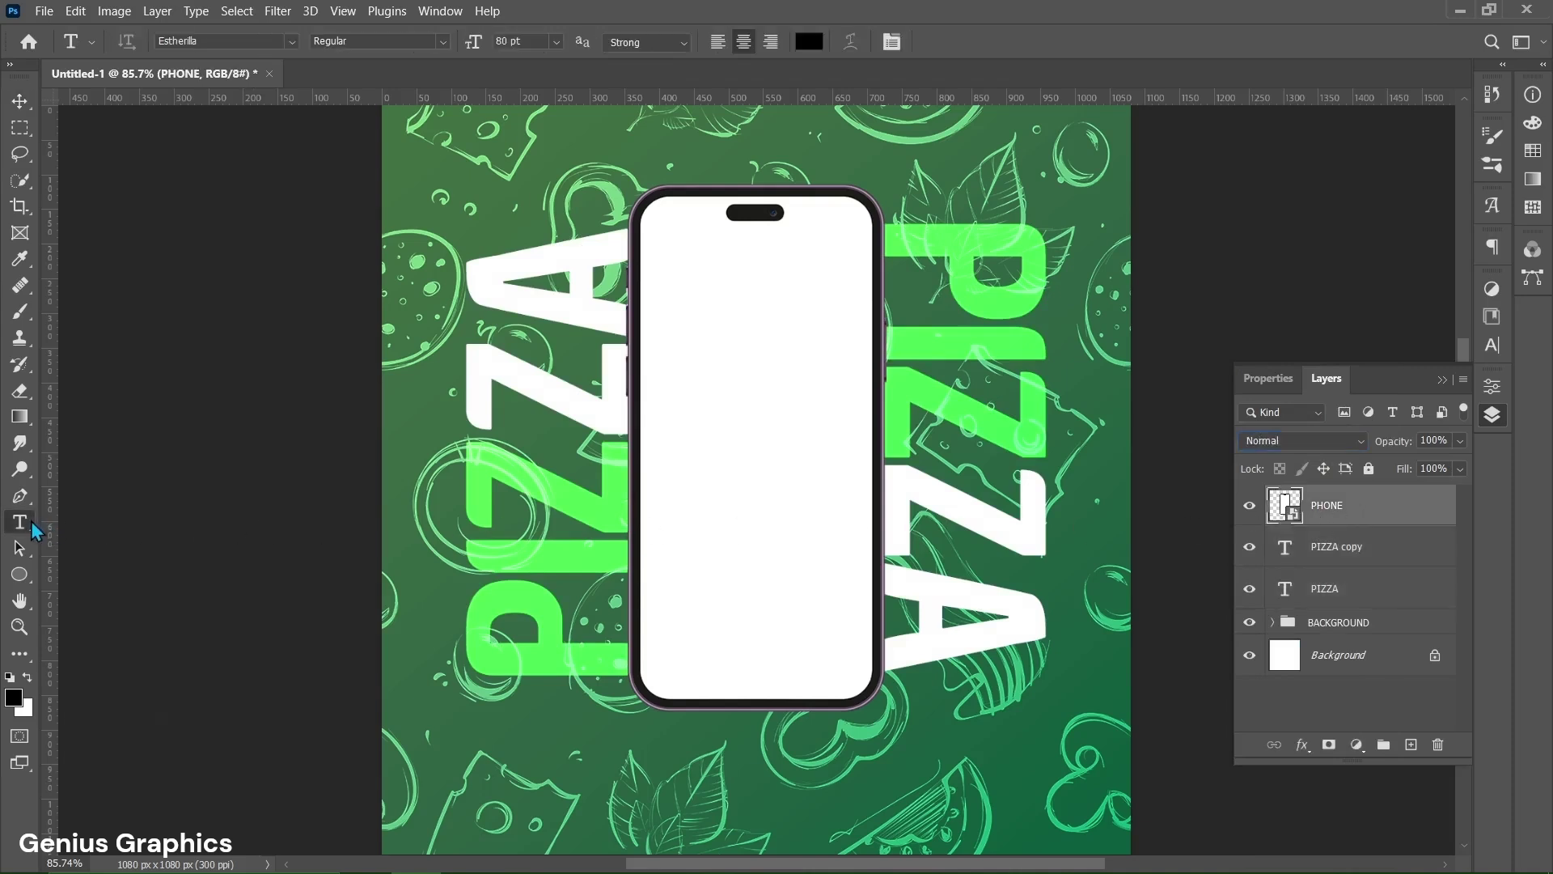
left_click(722, 437)
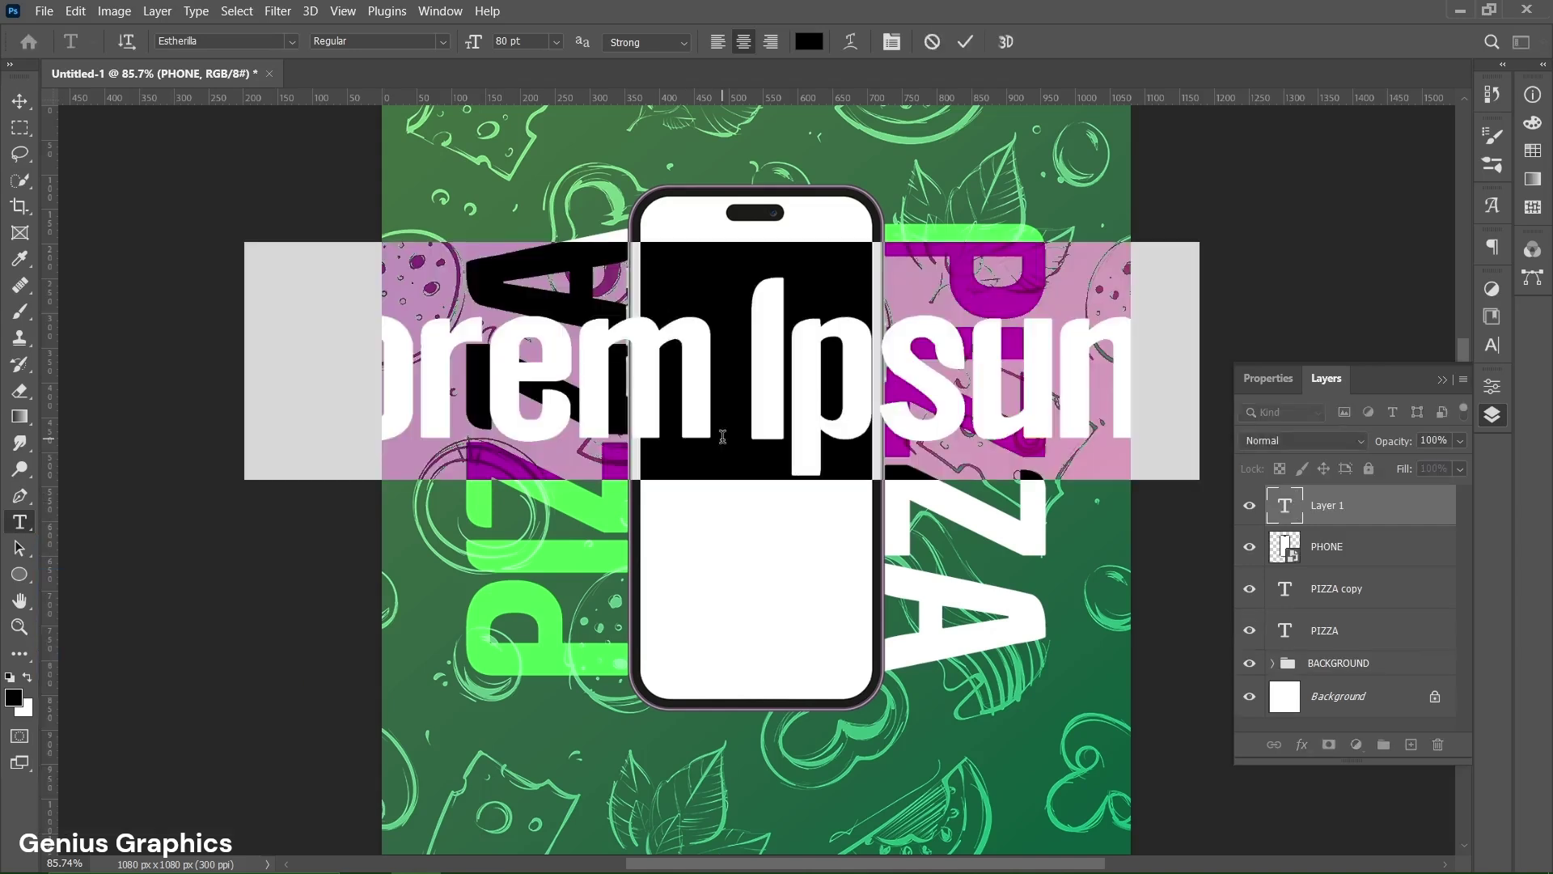
left_click(1275, 387)
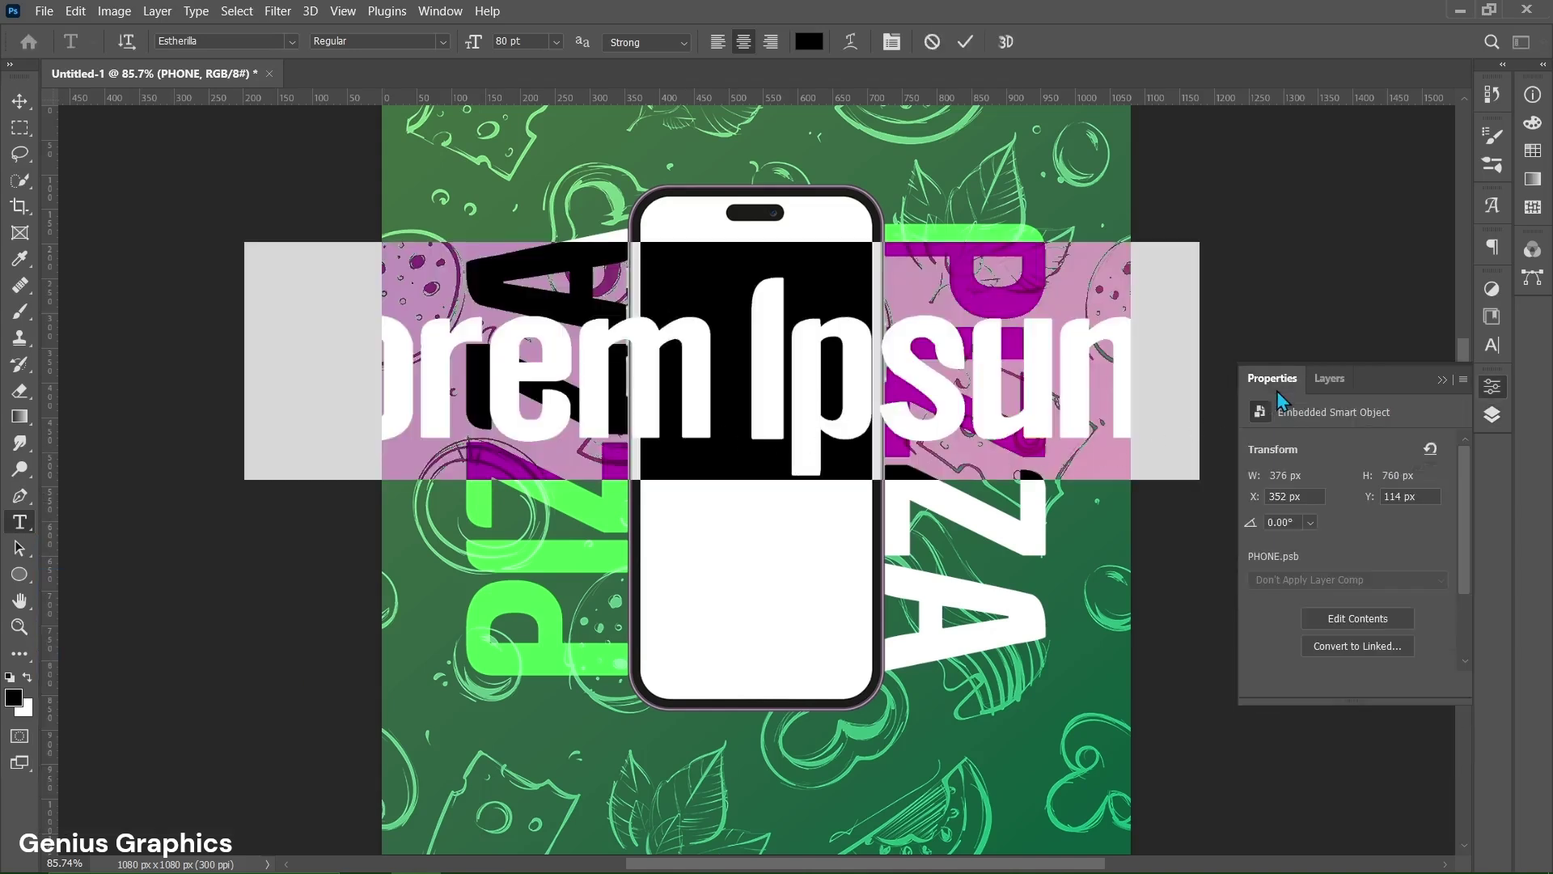
scroll(1312, 577, "down", 1)
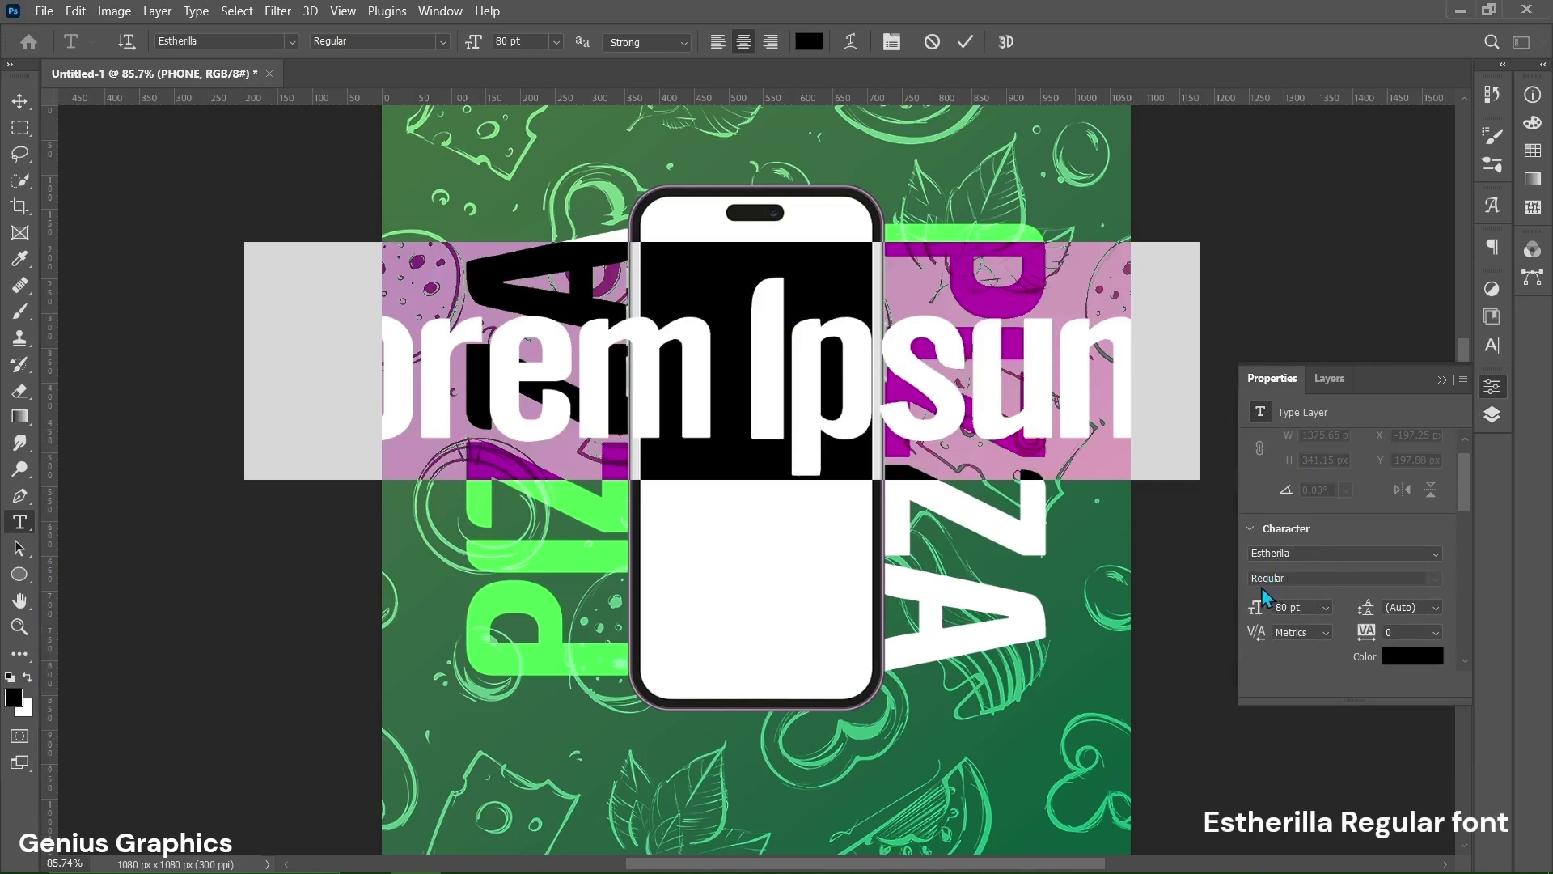
left_click(1283, 608)
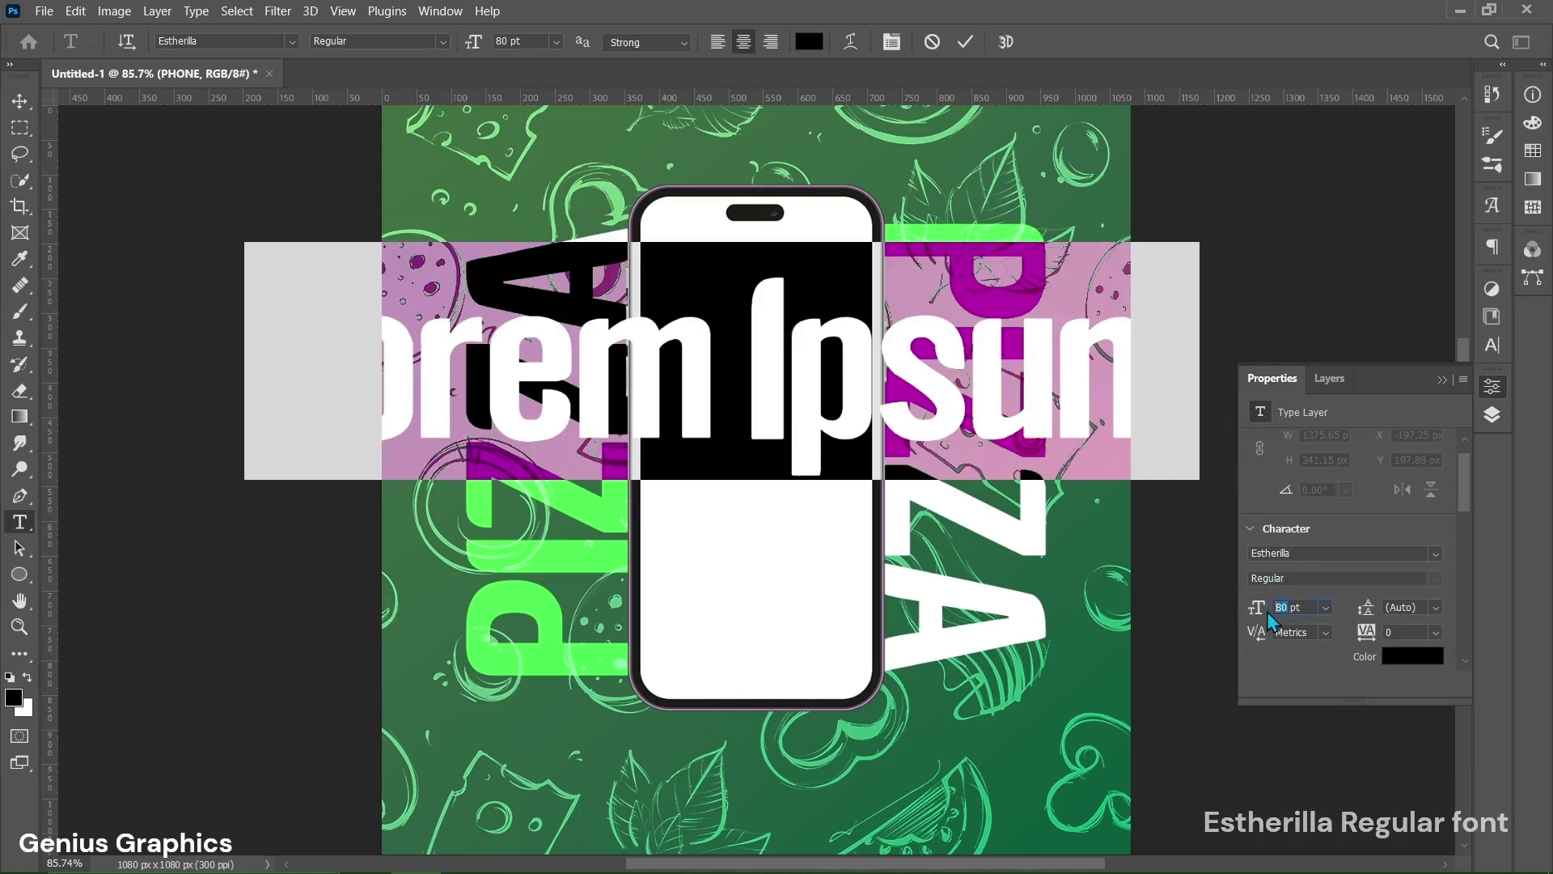
key("BackSpace")
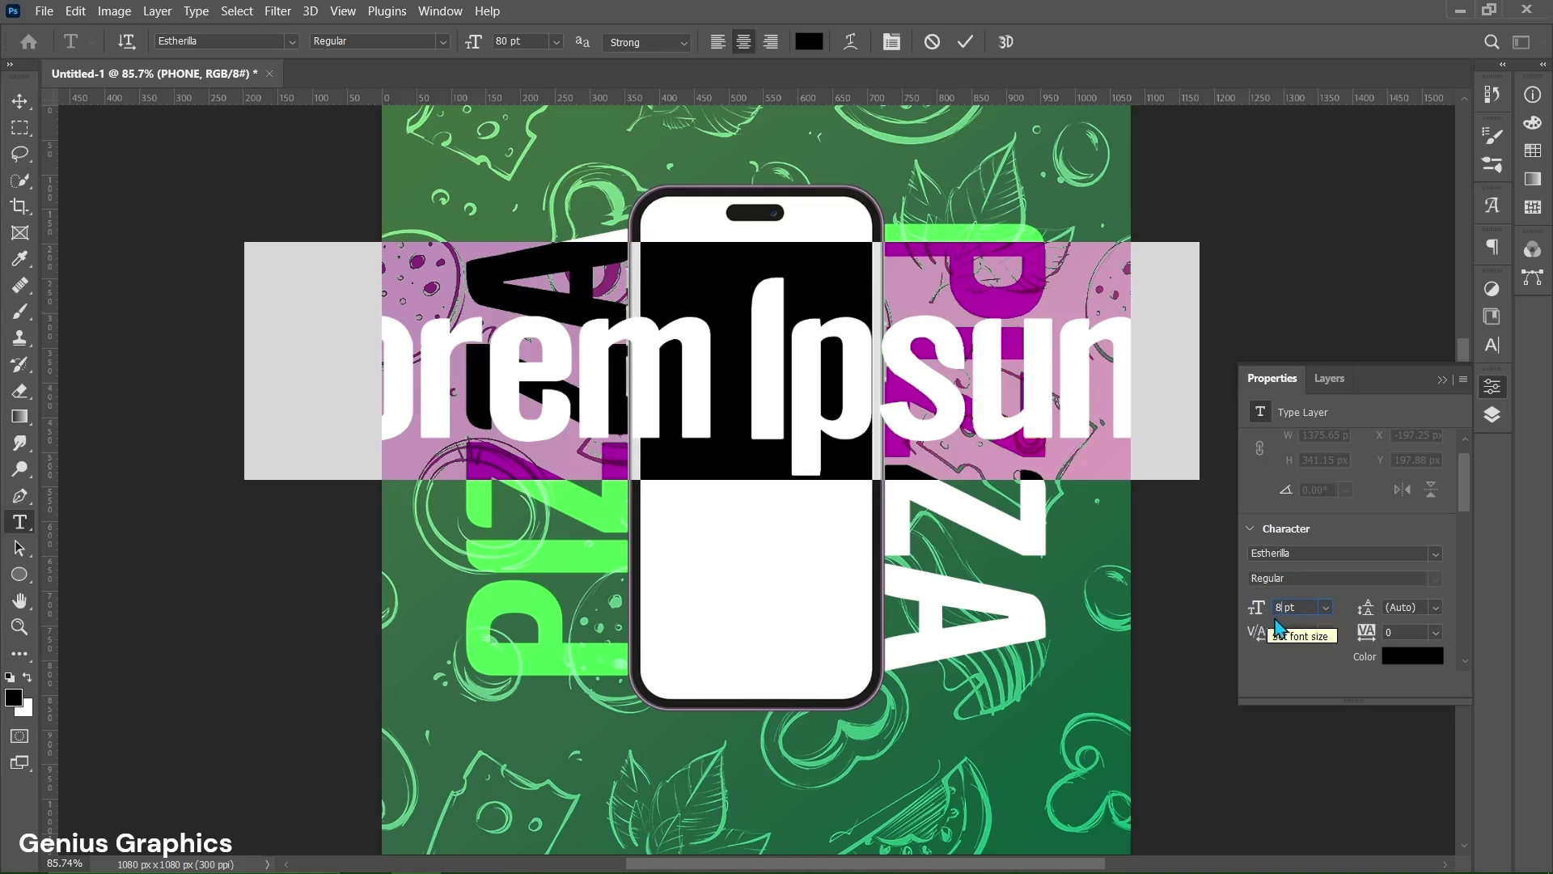
left_click(1384, 614)
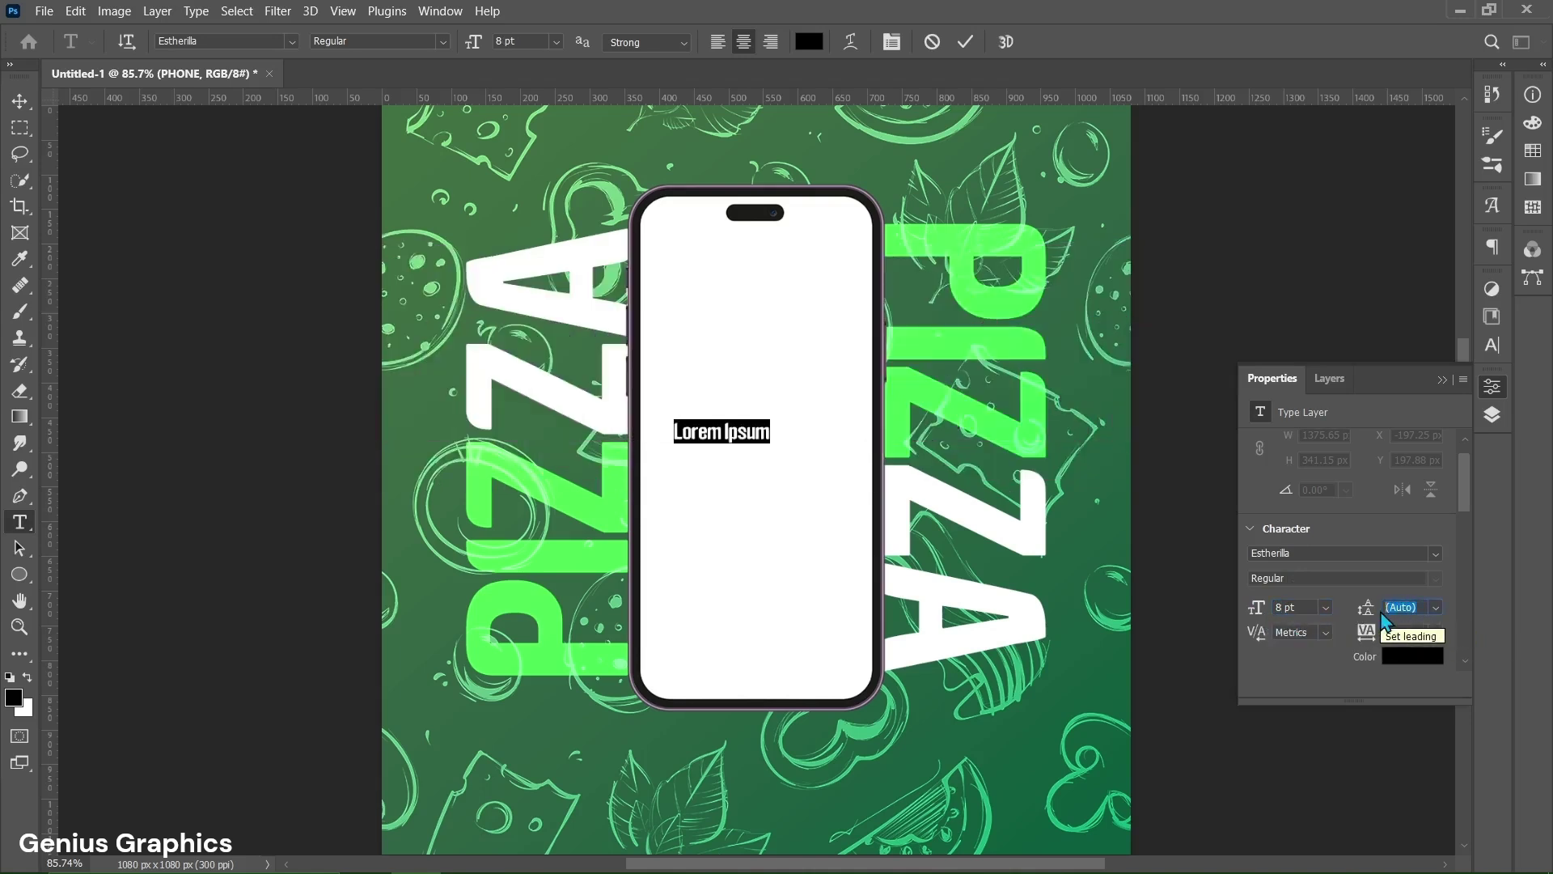
type("7")
left_click(1385, 633)
type("6")
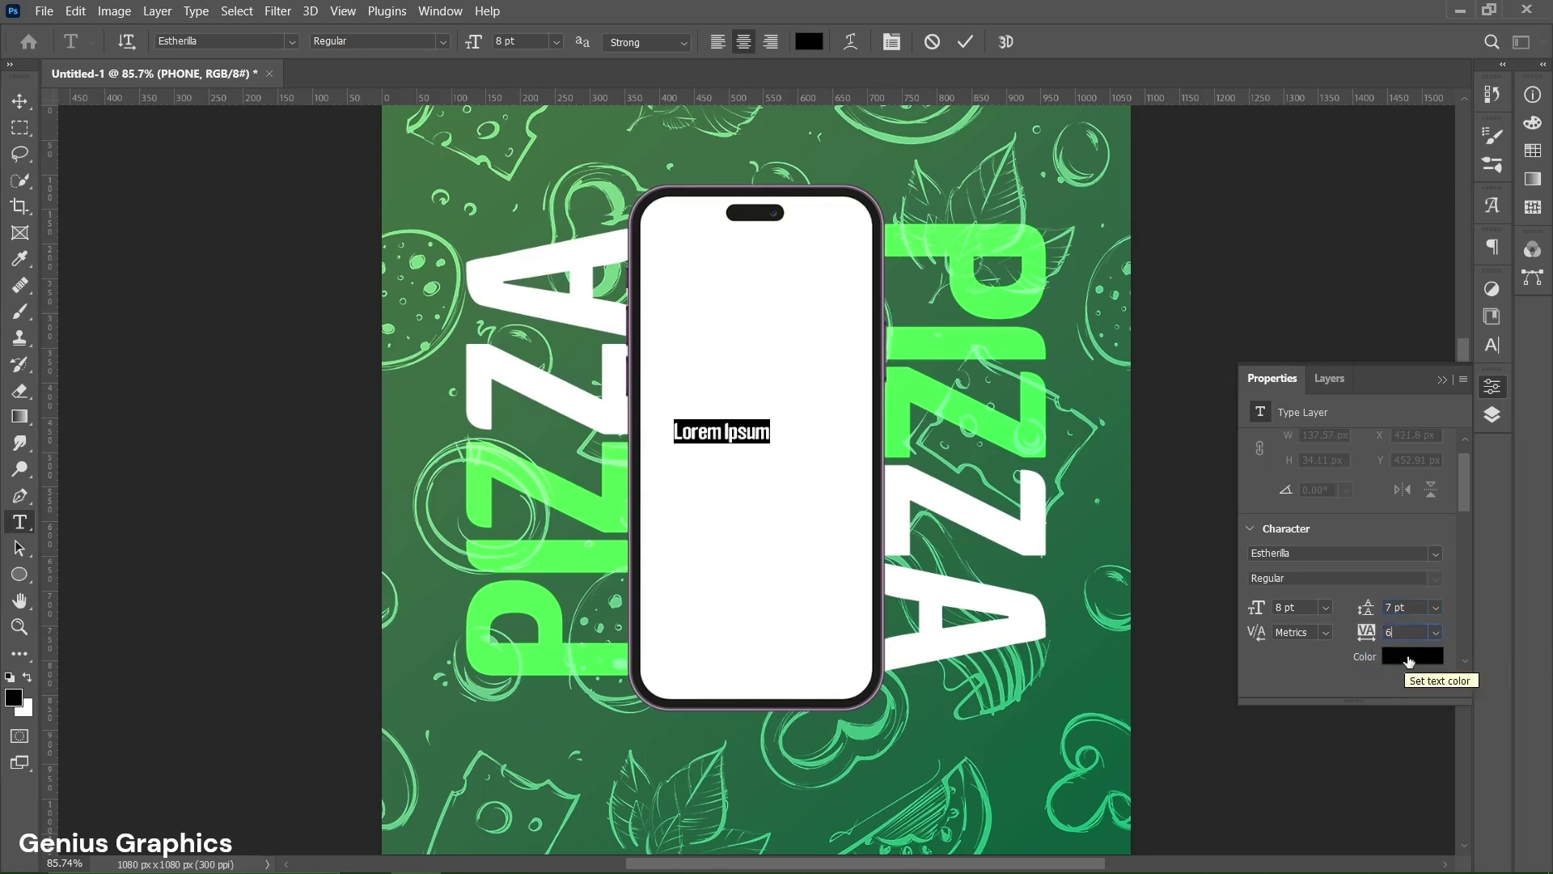
Set the new text's color to dark green #256243.
left_click(1412, 658)
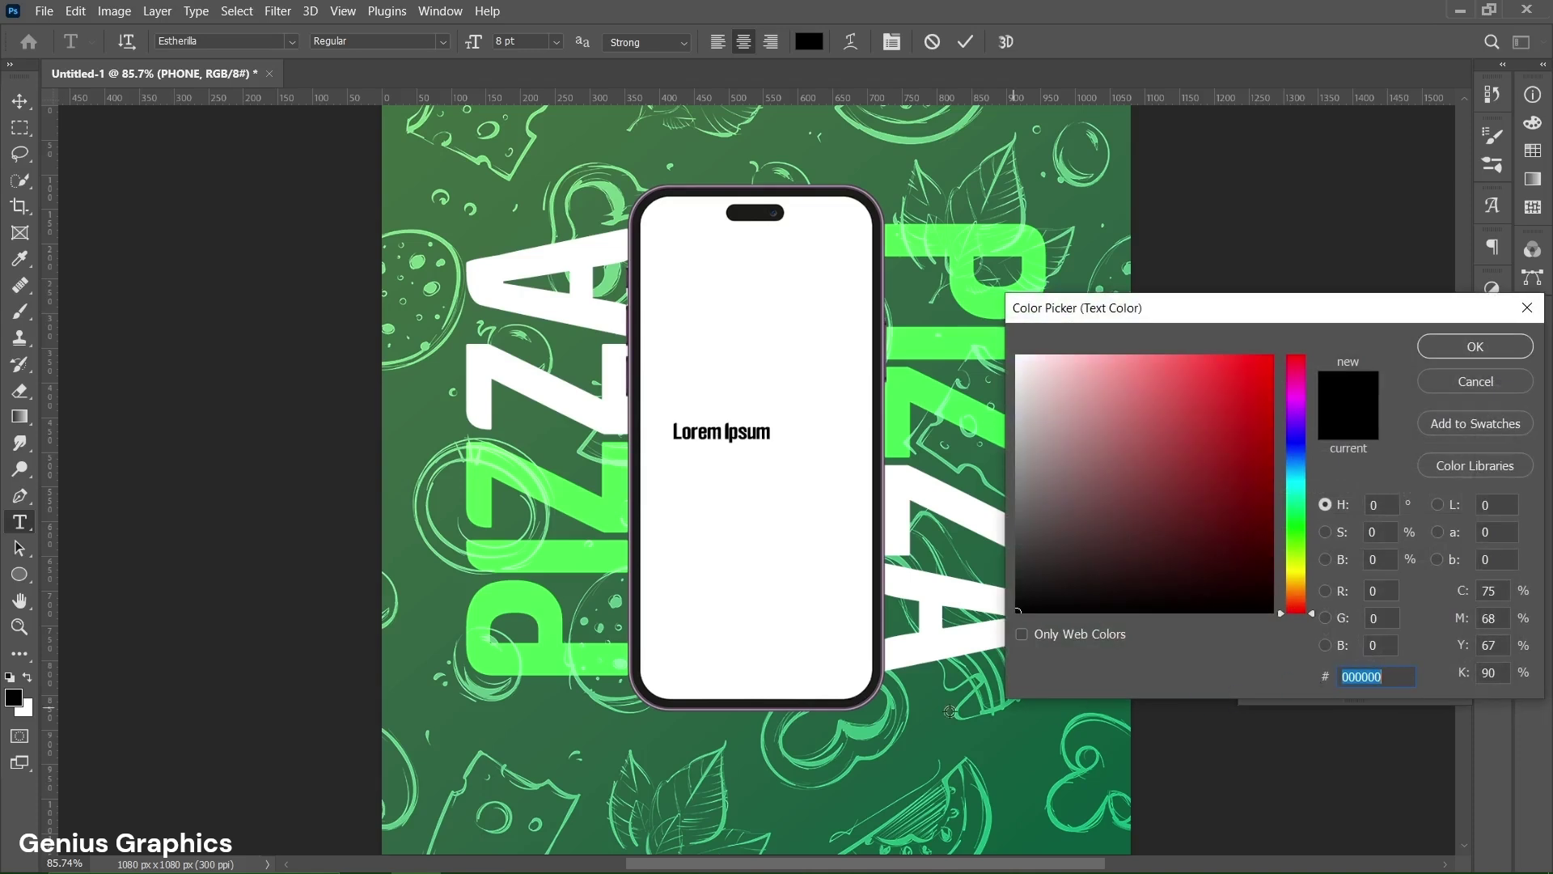
type("256243")
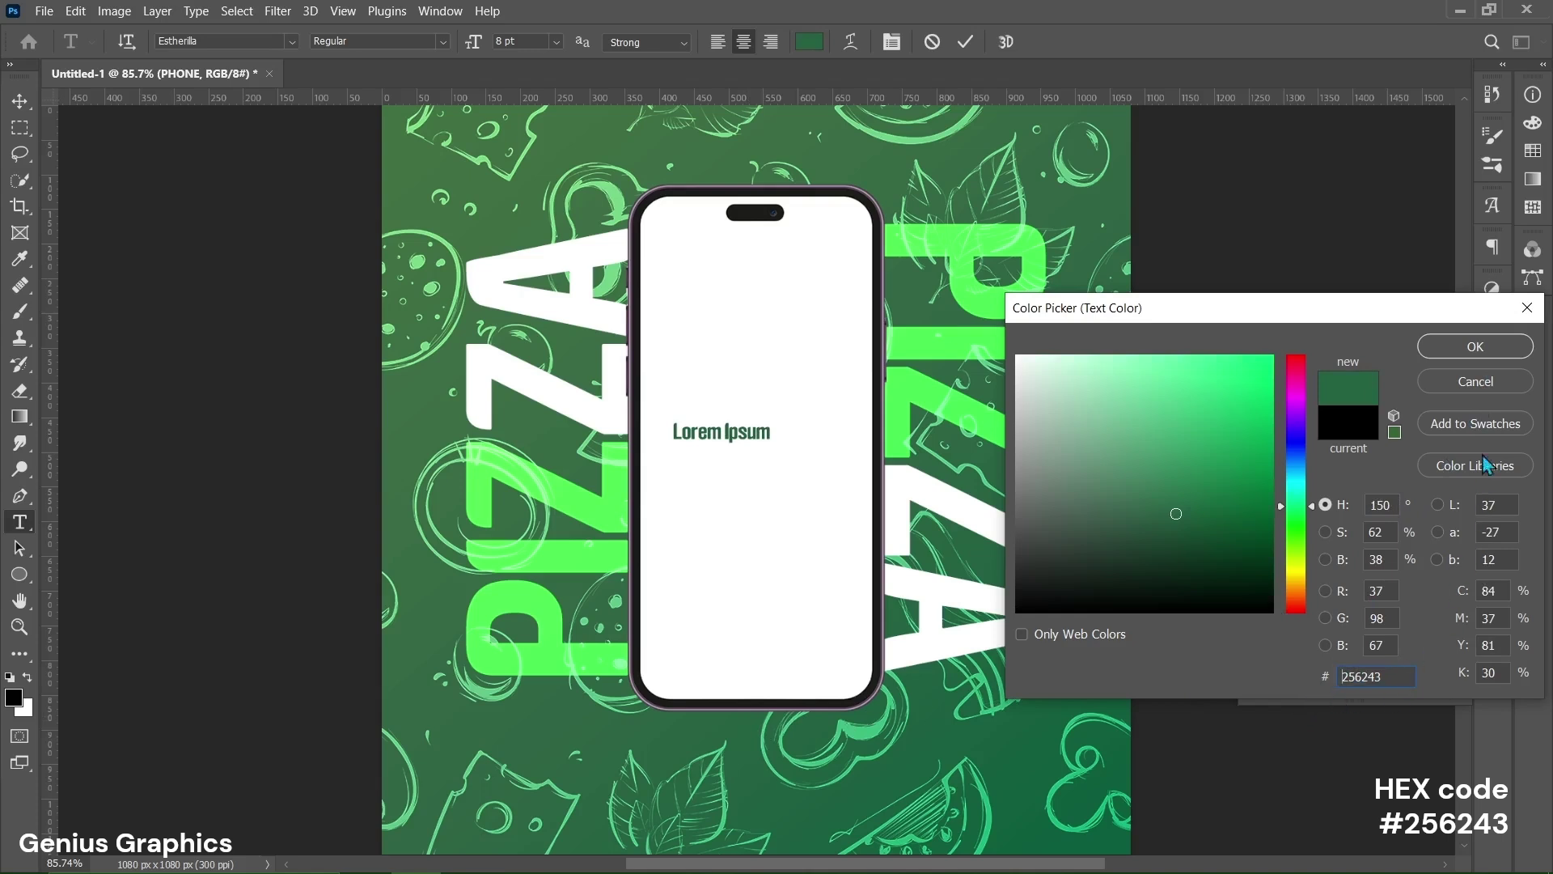
left_click(1476, 346)
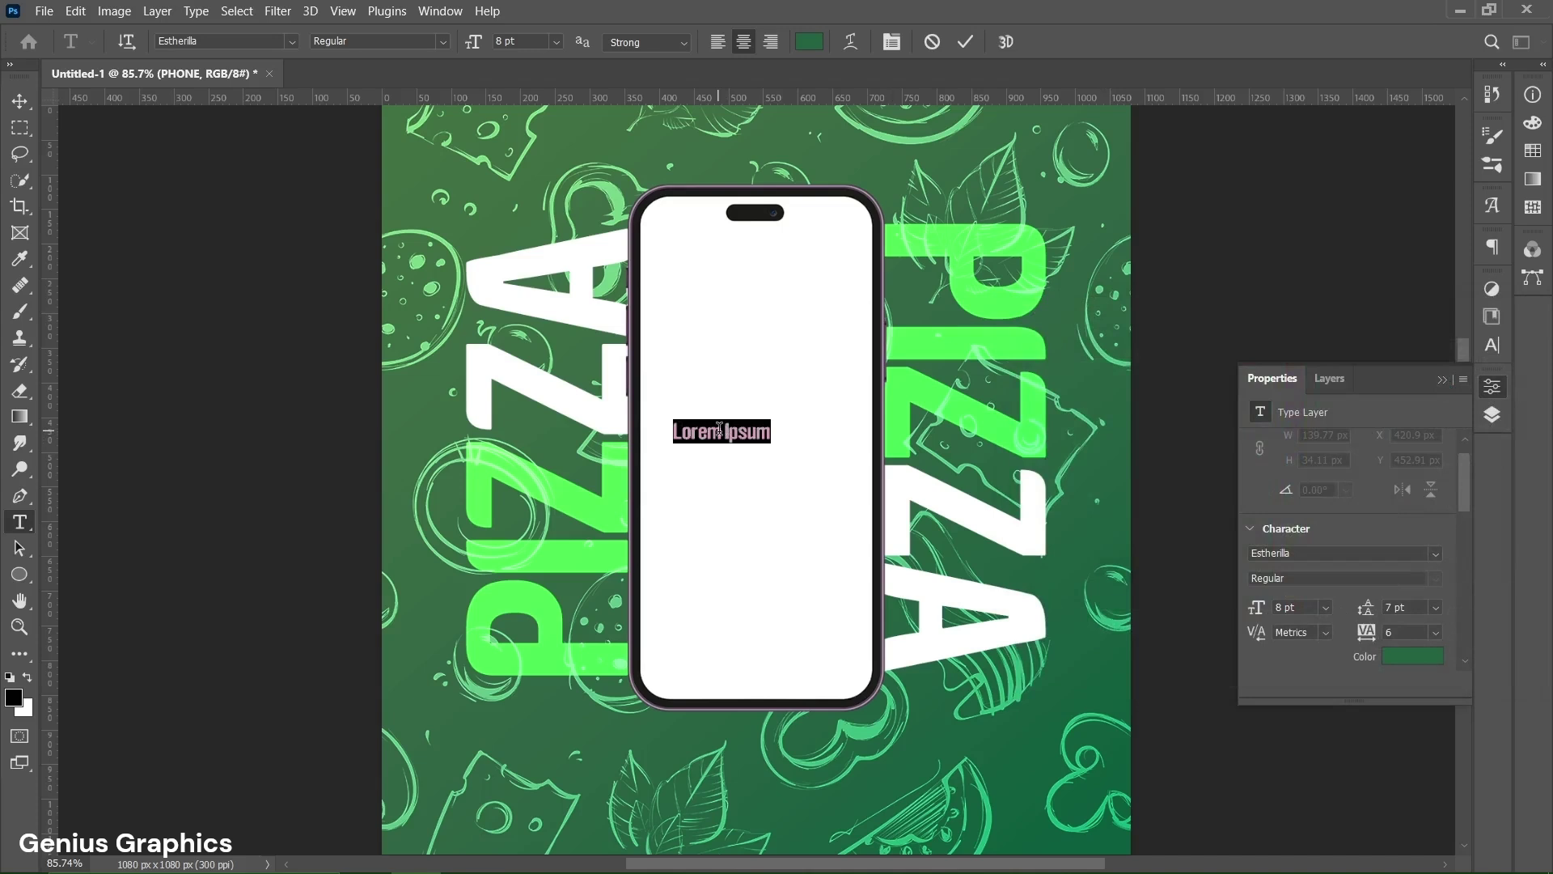
Enter ORDER YOUR PIZZA NOW on two centered lines and commit the text.
type("ORDER ")
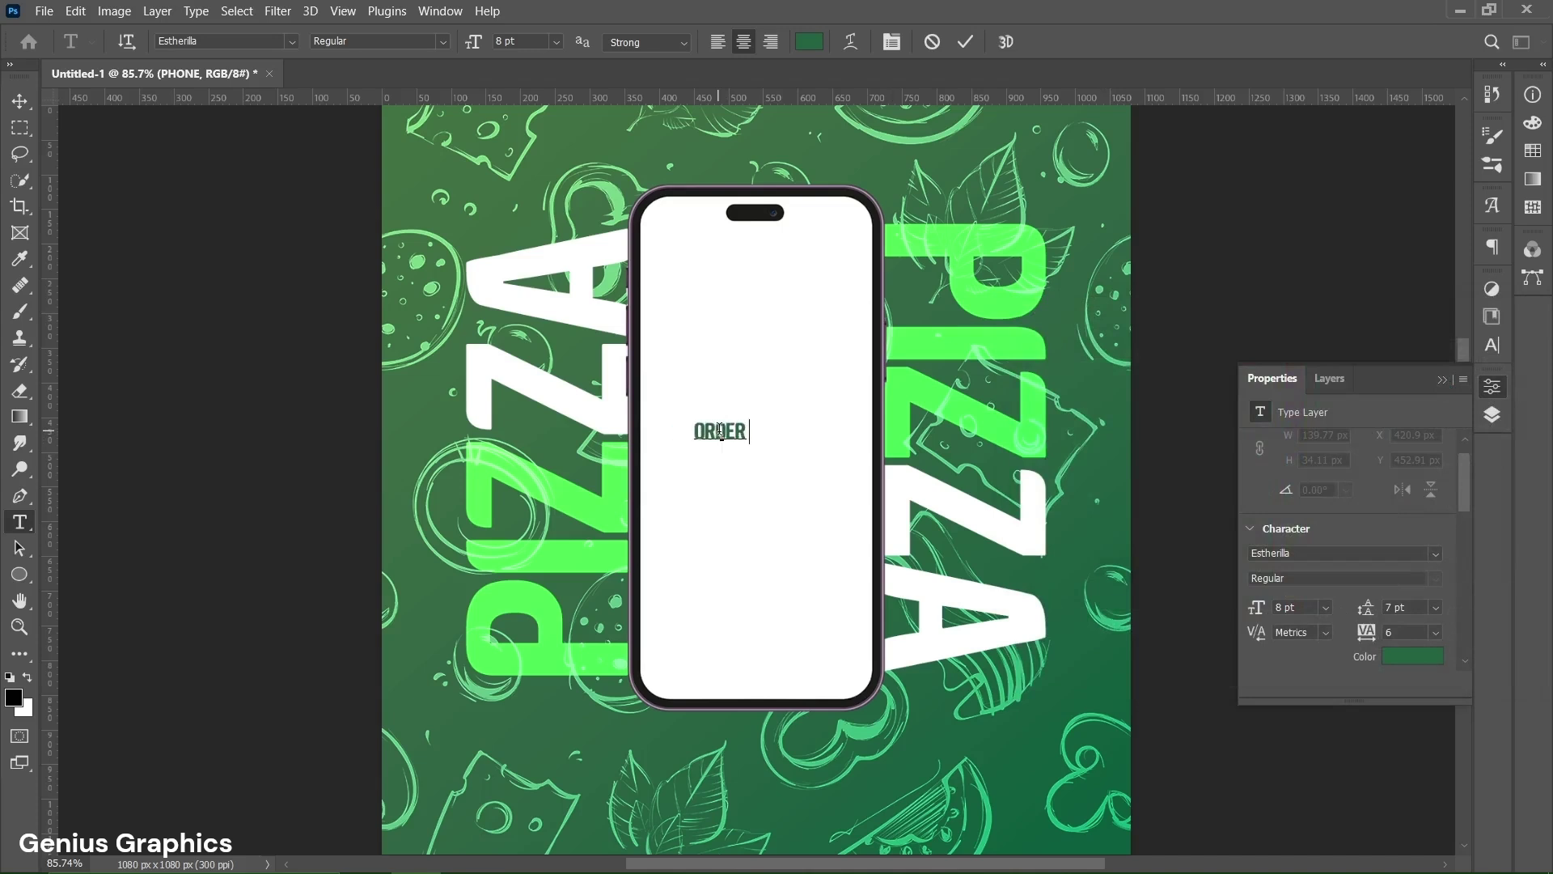
type("YOUR ")
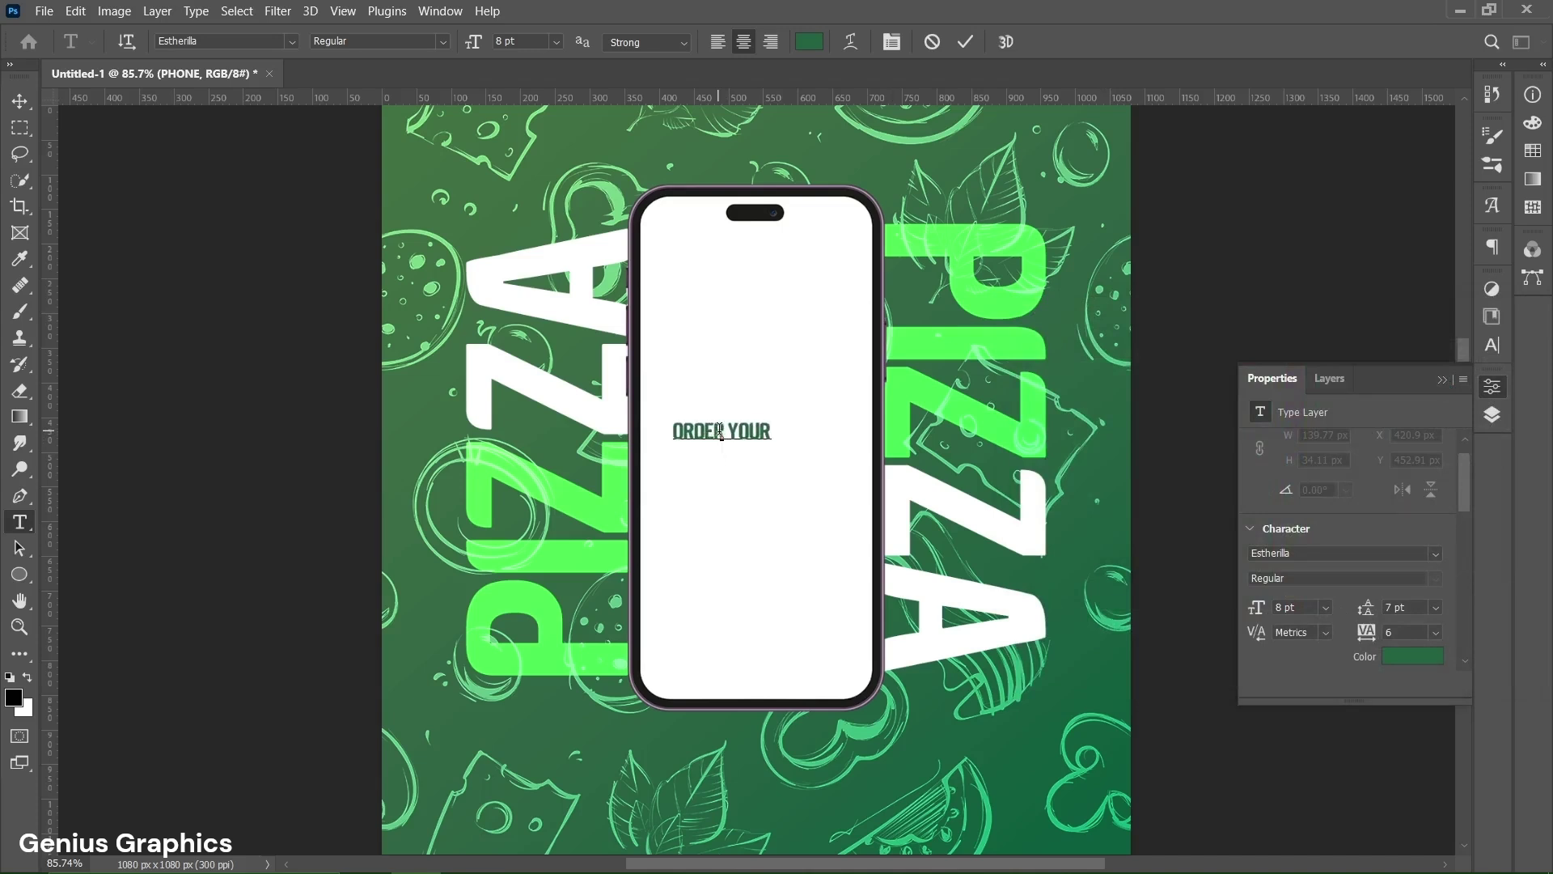
type("PIZA")
key("BackSpace")
type("ZA NOW")
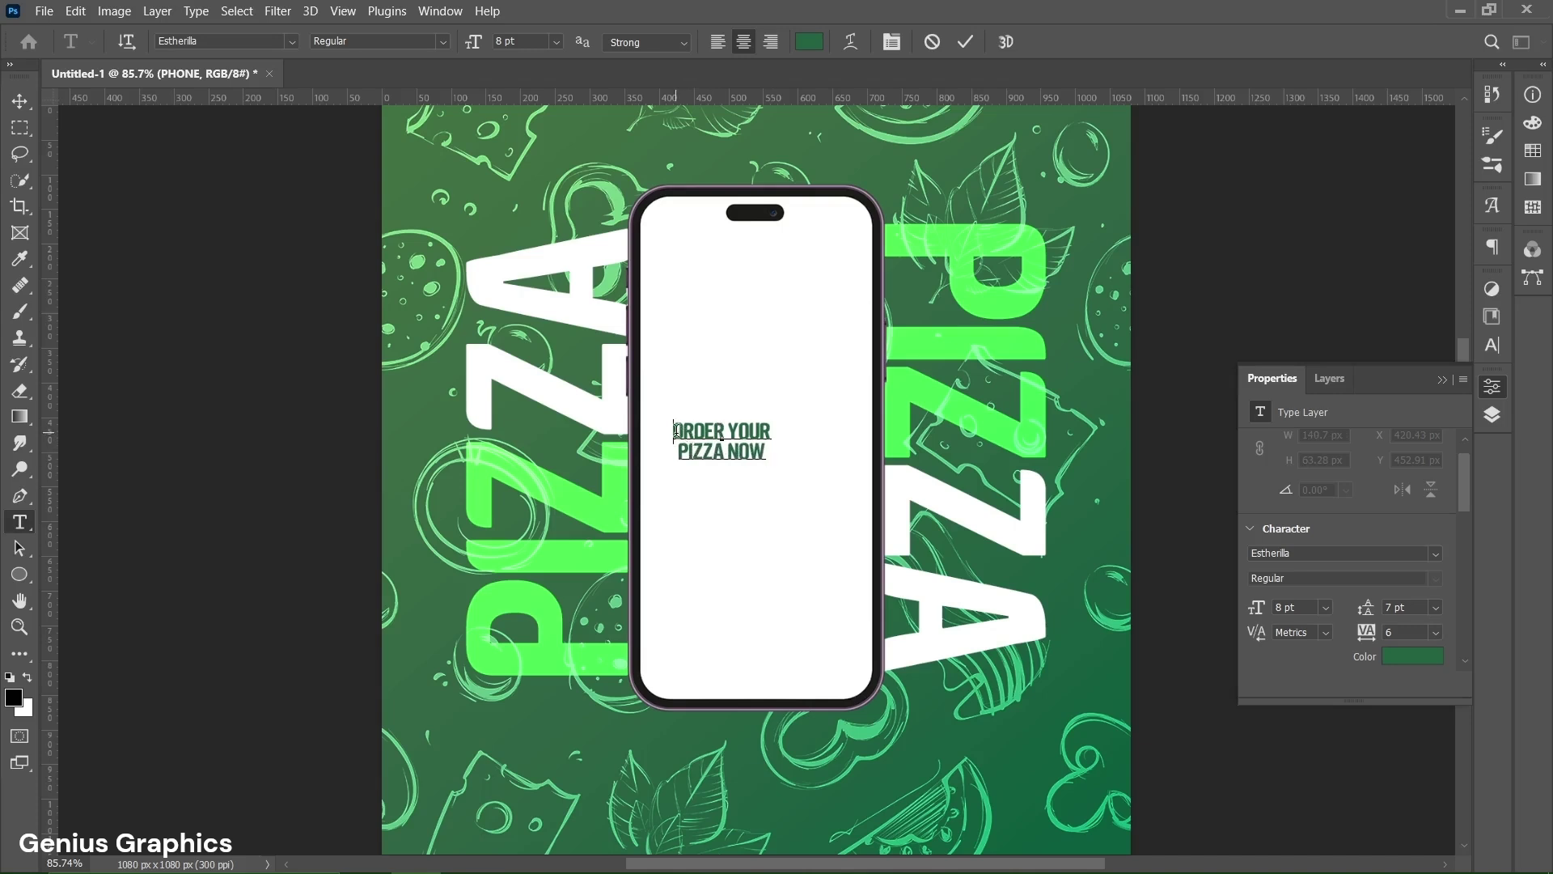
left_click_drag(676, 431, 784, 456)
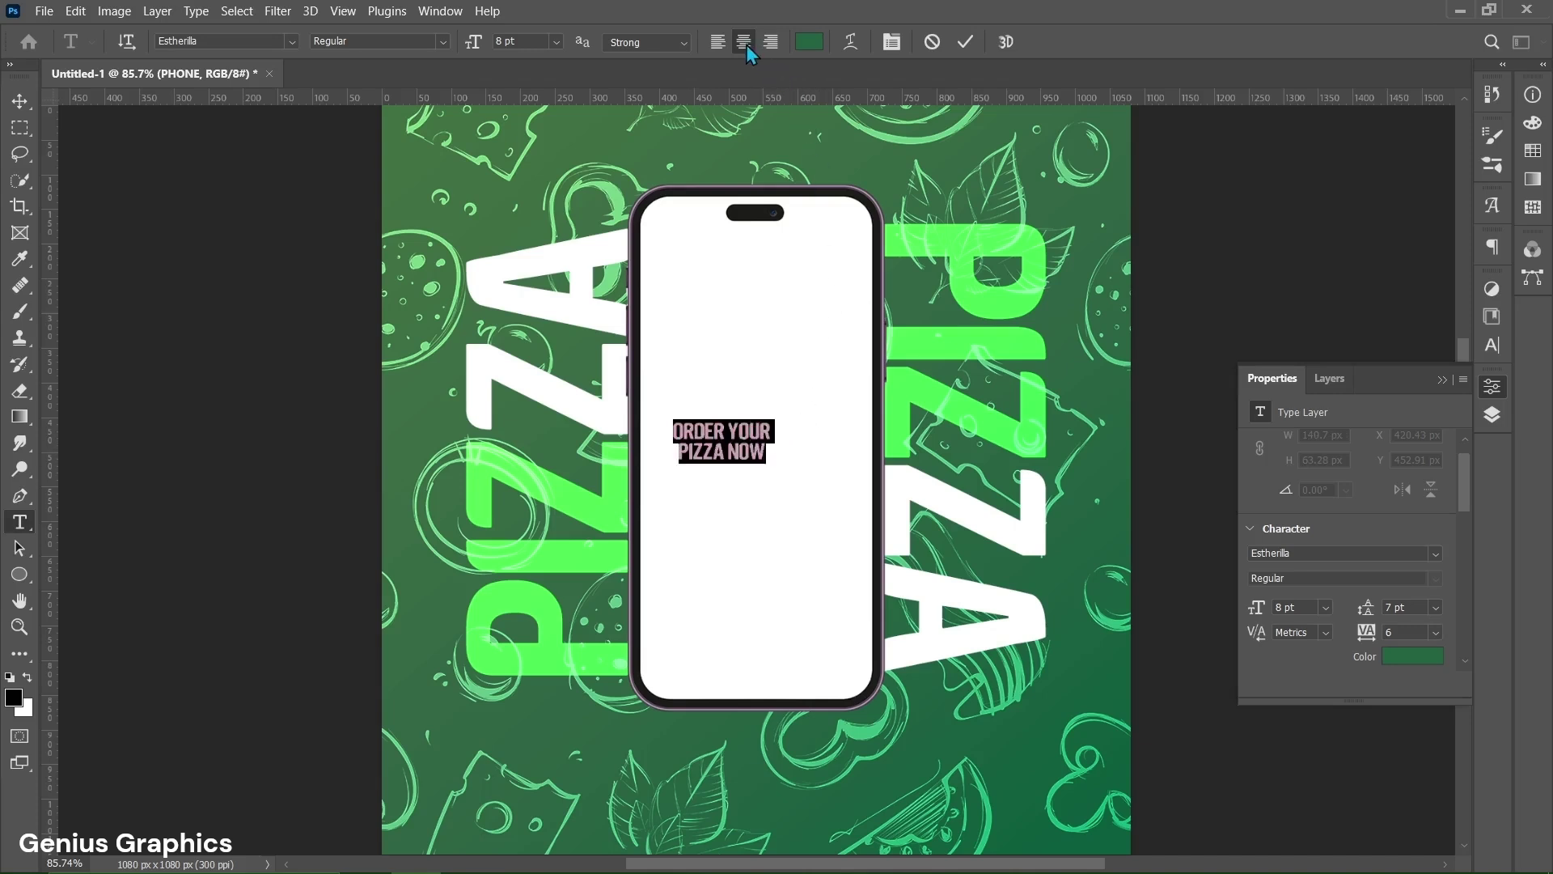
left_click(964, 45)
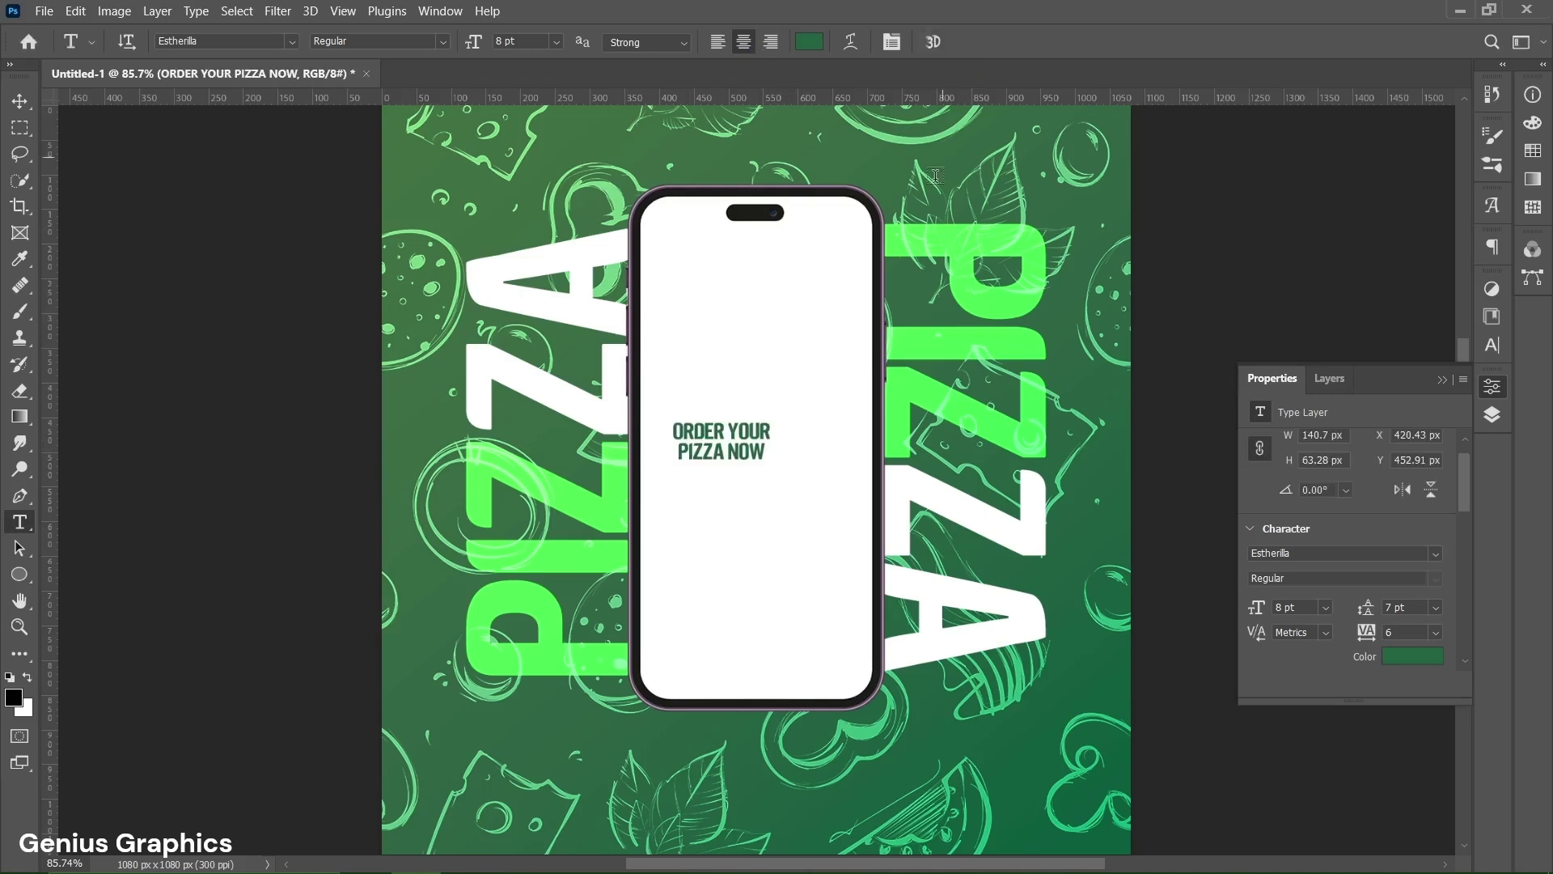
Move the ORDER YOUR PIZZA NOW text to the bottom of the phone screen and place a copy below the phone.
left_click(19, 100)
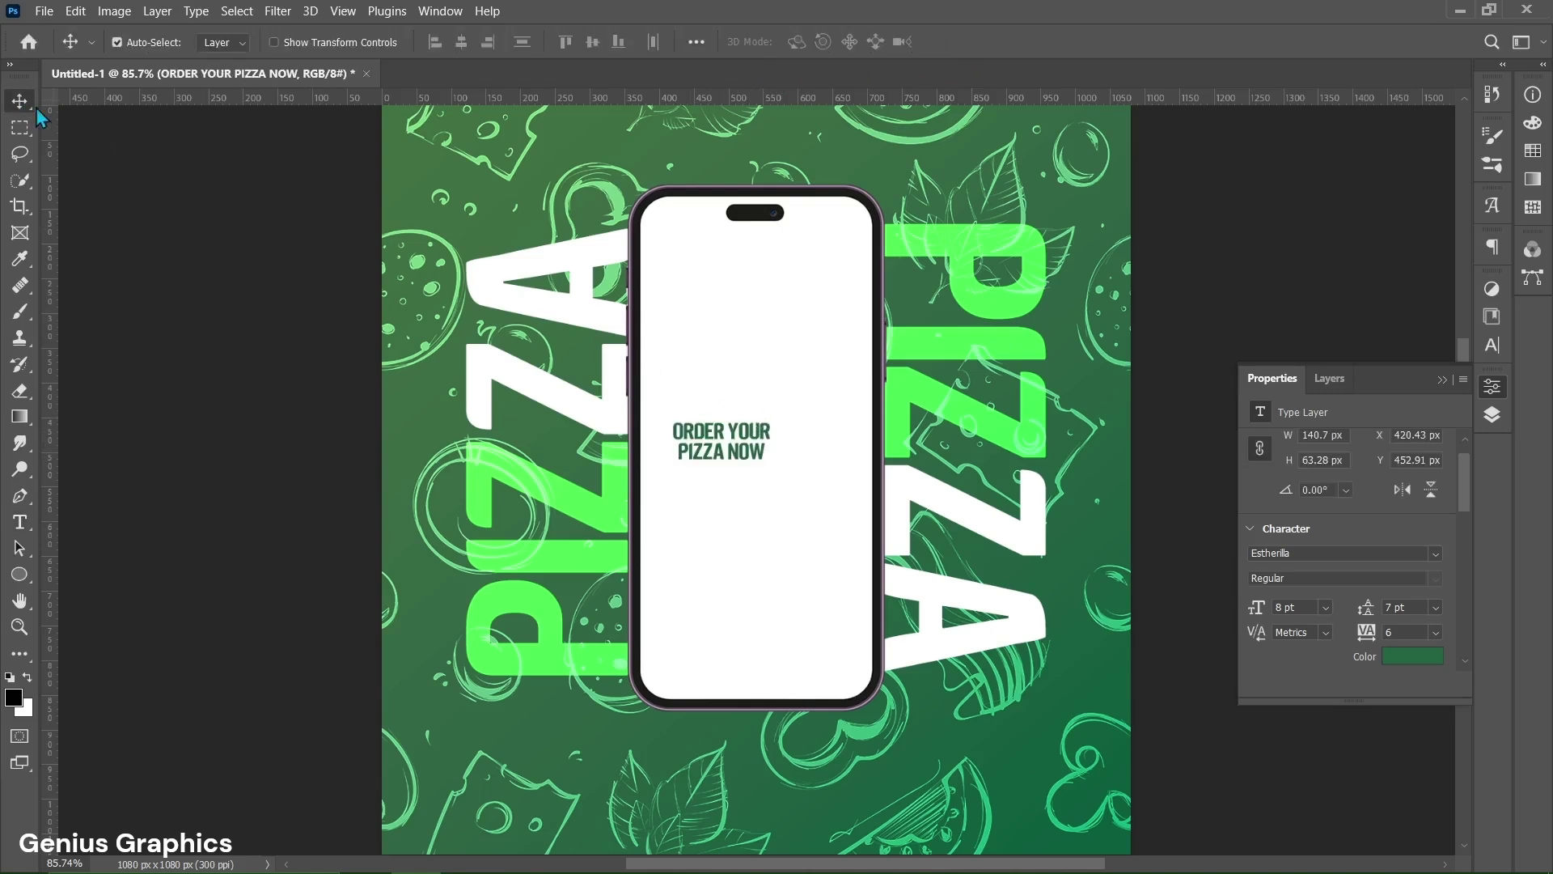
left_click_drag(716, 436, 749, 752)
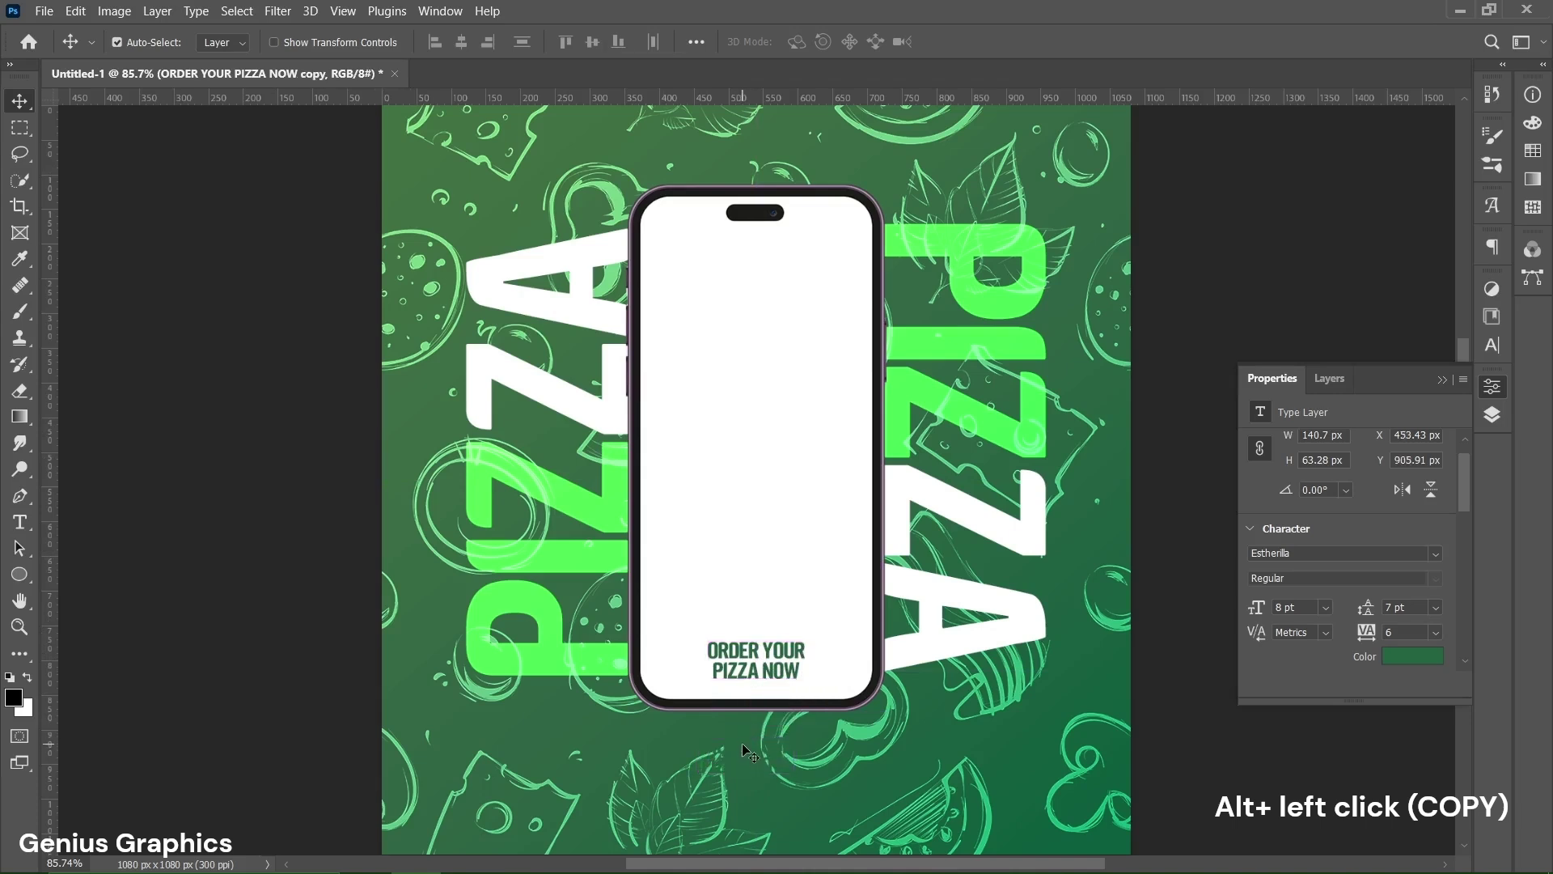
Set the text copy below the phone to 11 pt size and tracking 5.
double_click(749, 754)
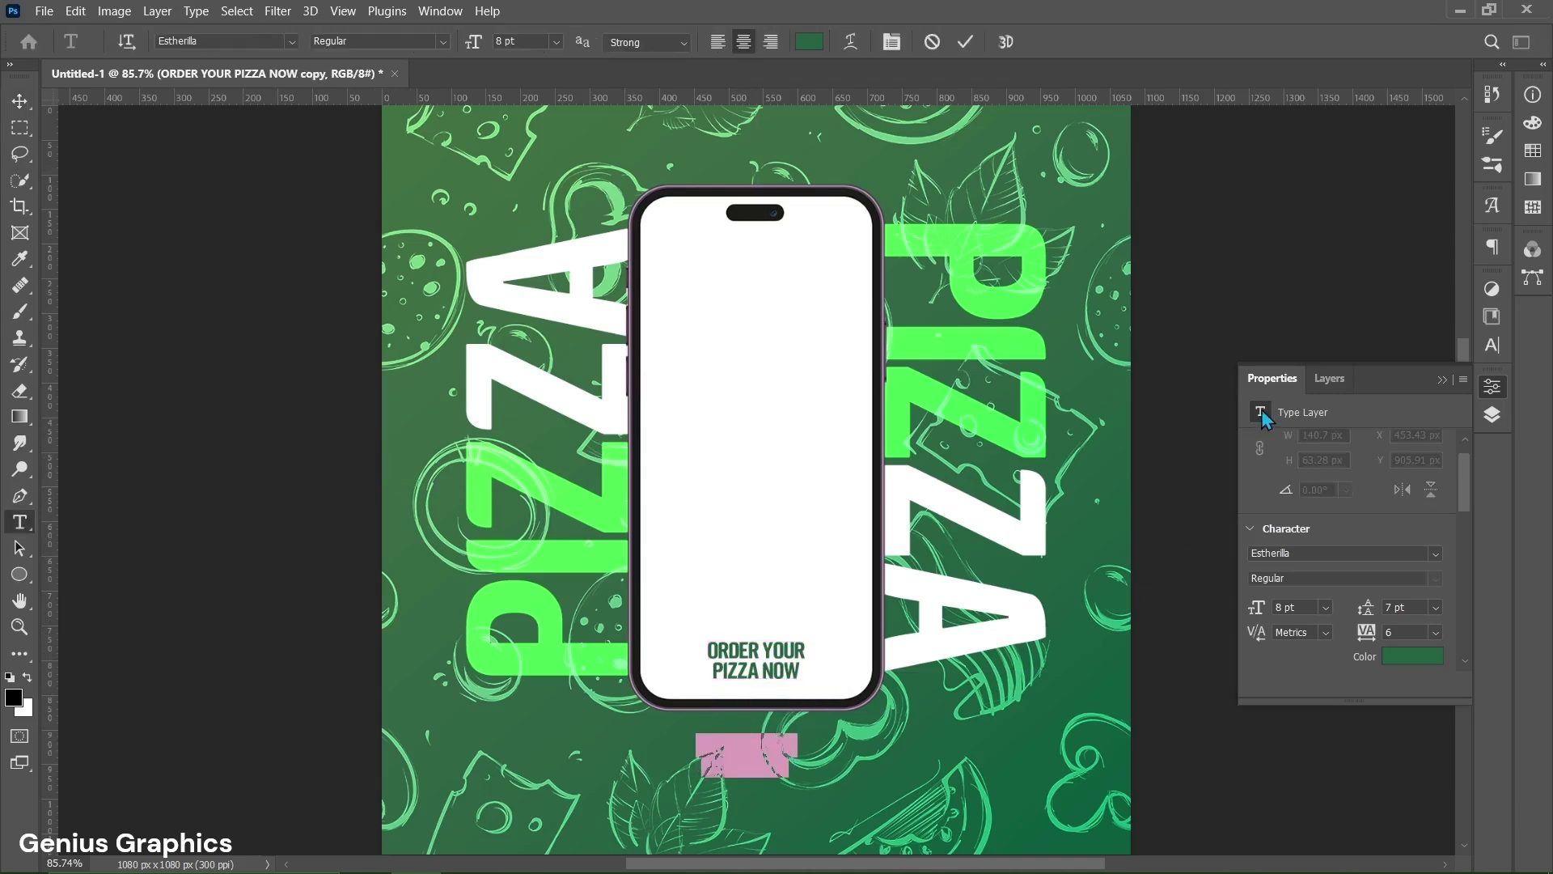
scroll(1284, 574, "down", 2)
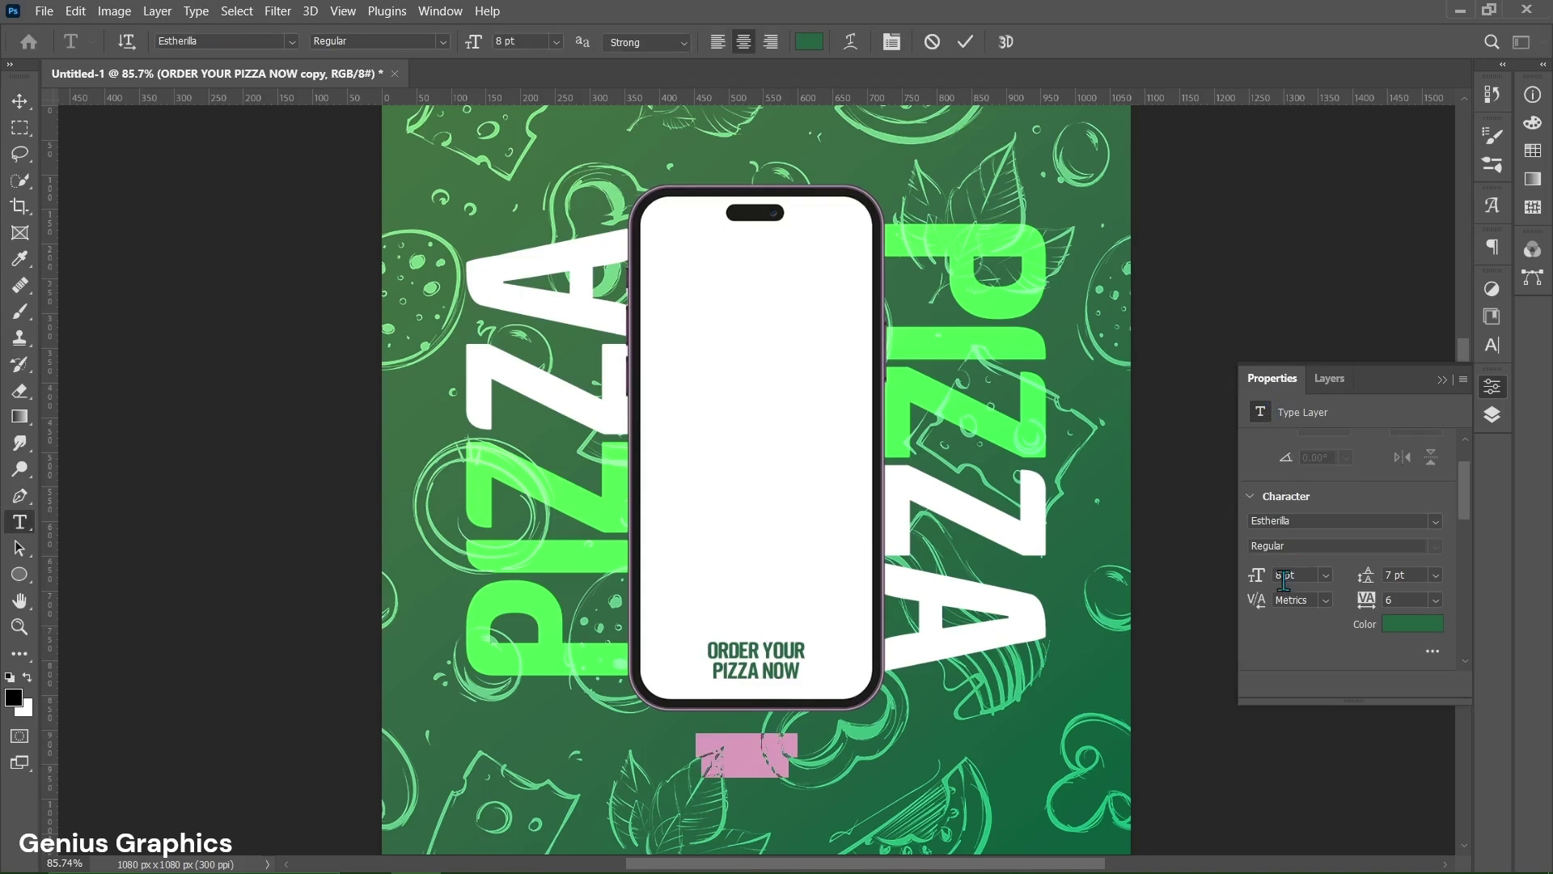
double_click(1276, 576)
type("1")
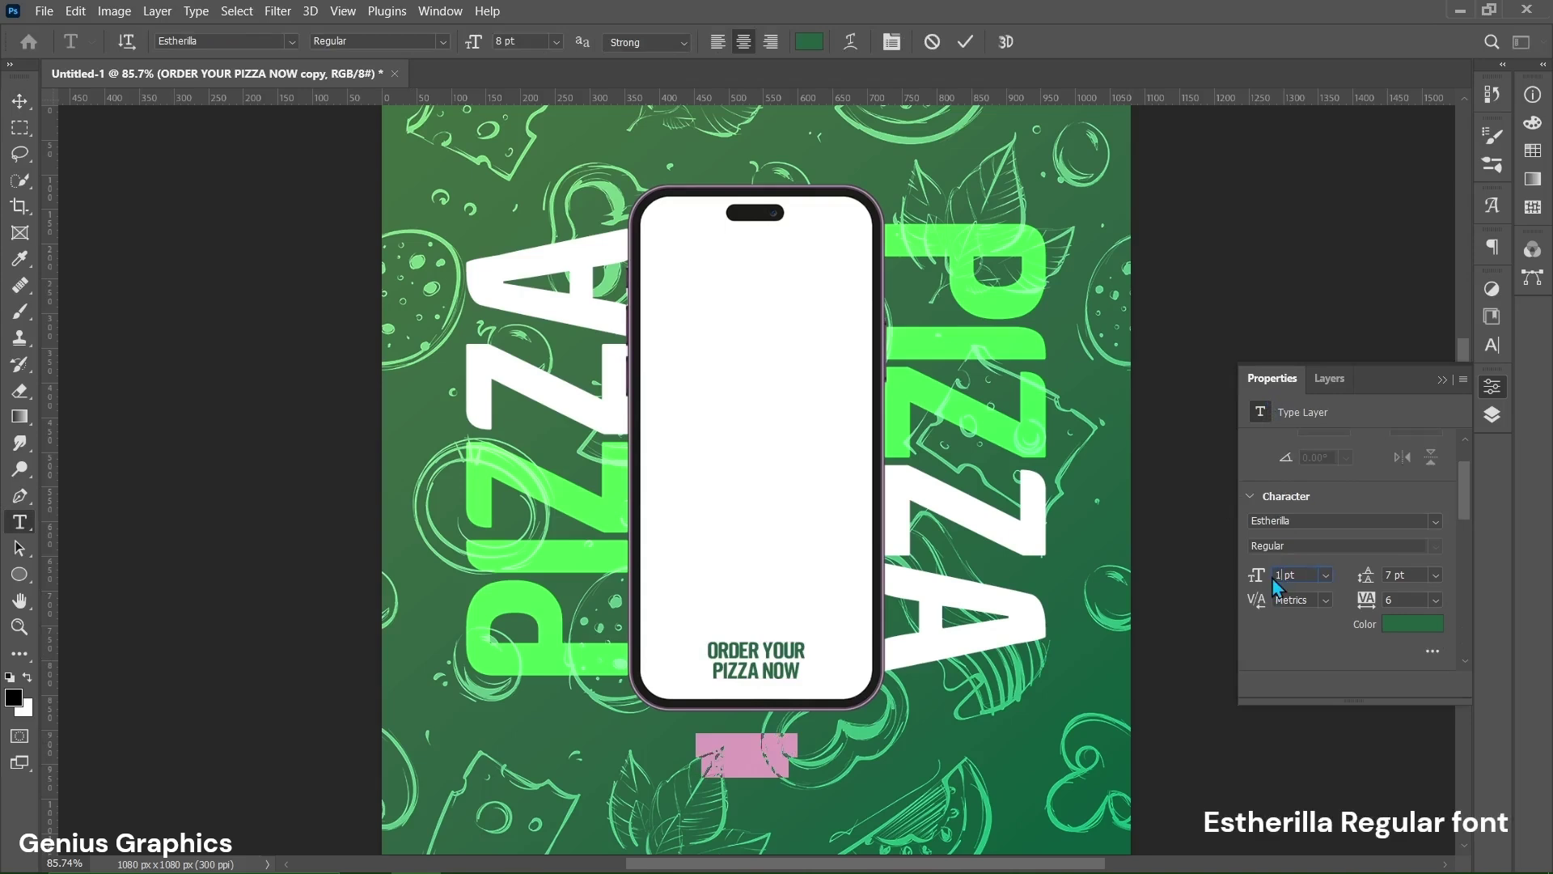
type("1")
key("Return")
double_click(1388, 600)
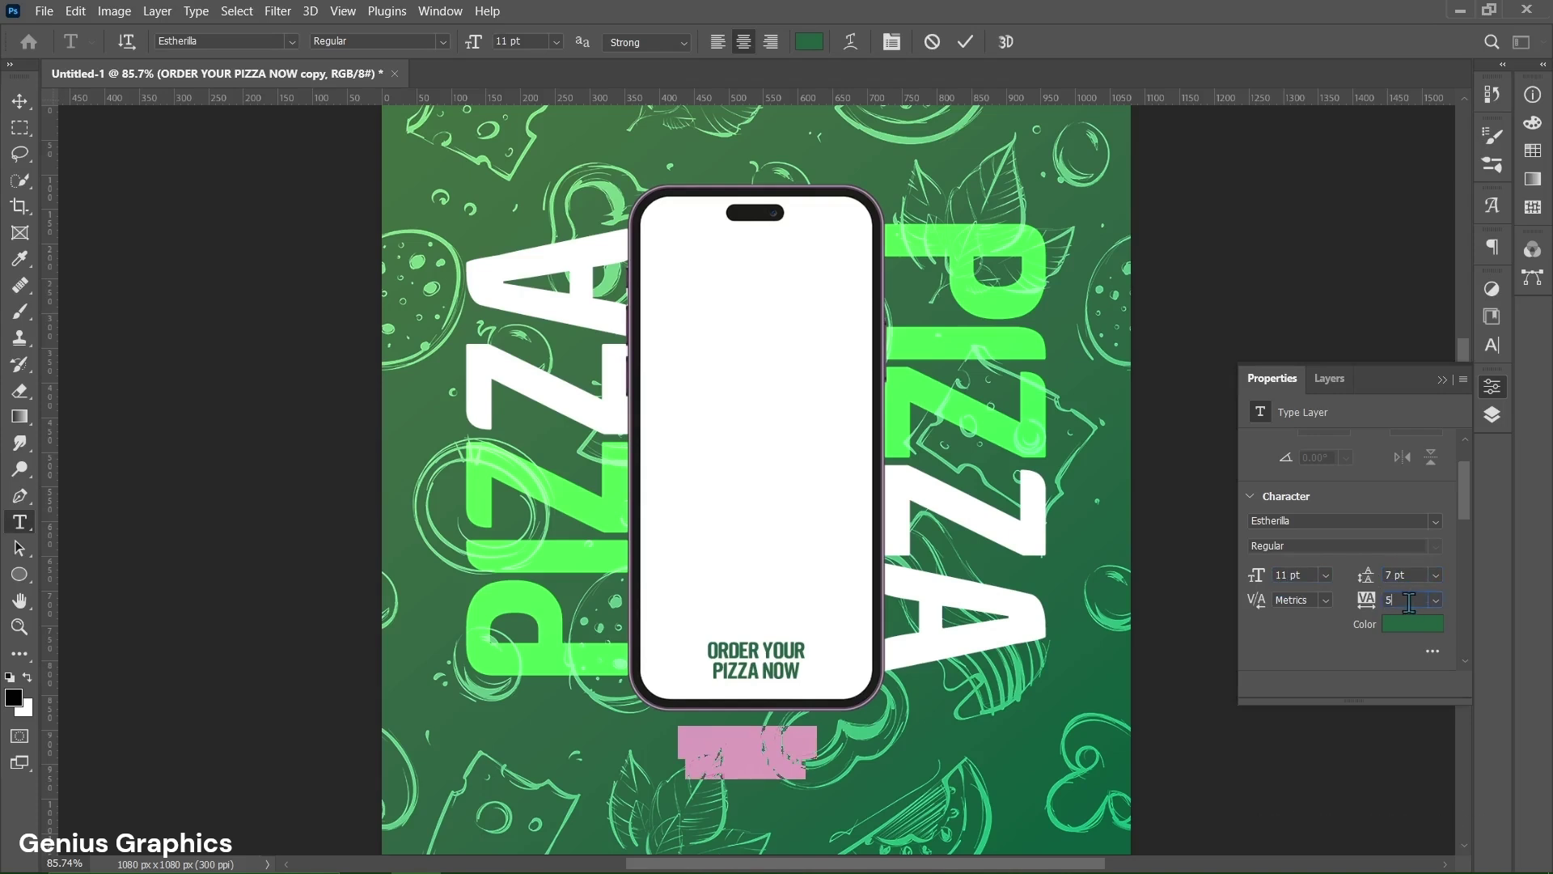
Change the copied text's color to white, #ffffff.
left_click(1419, 629)
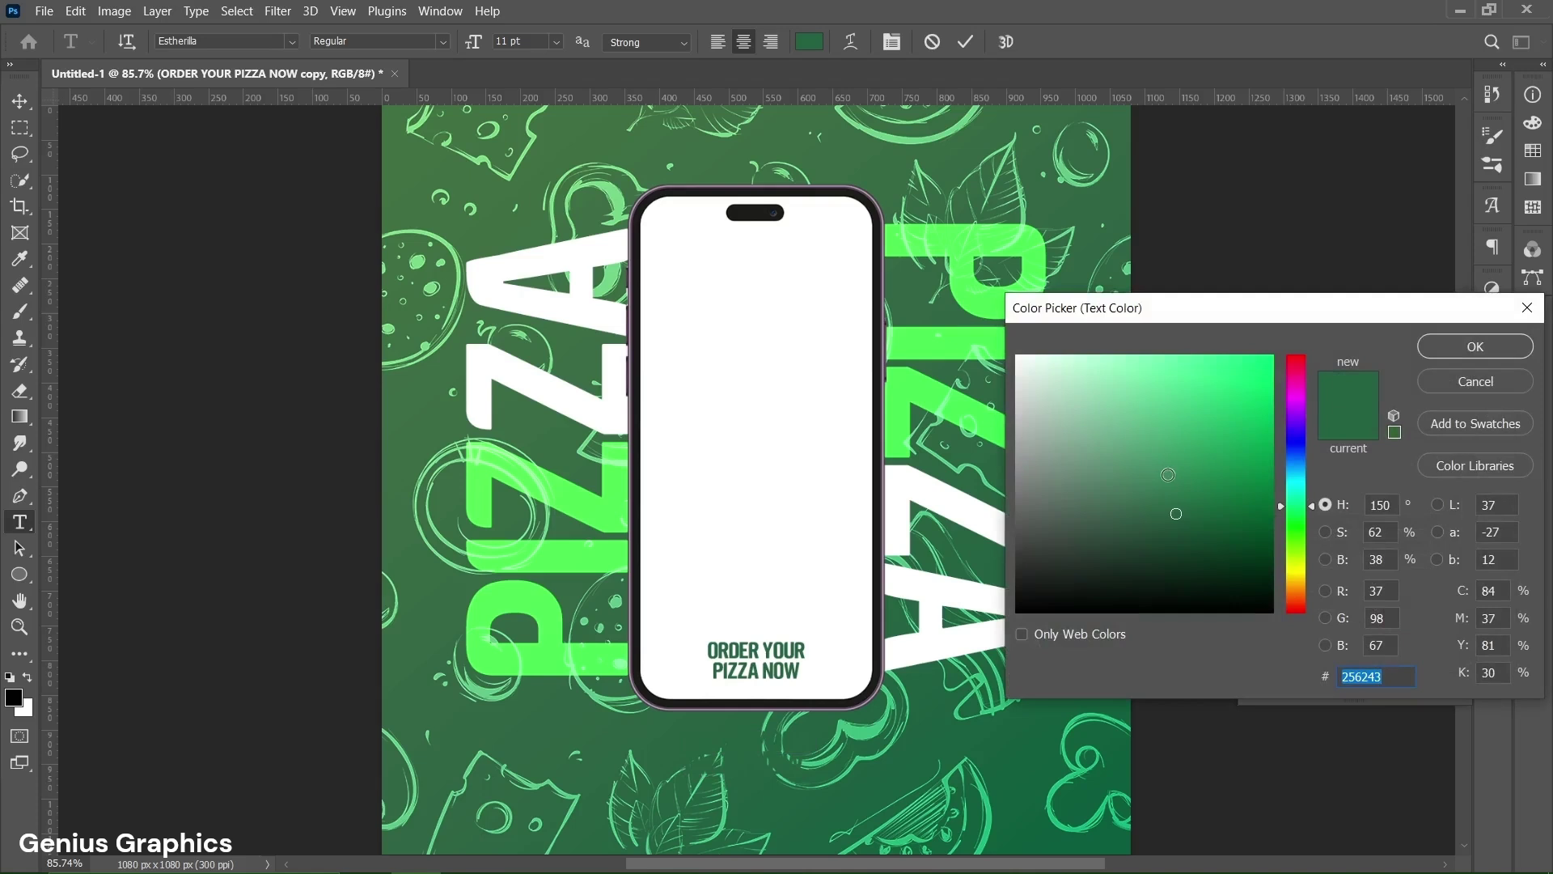
left_click_drag(1167, 474, 1003, 344)
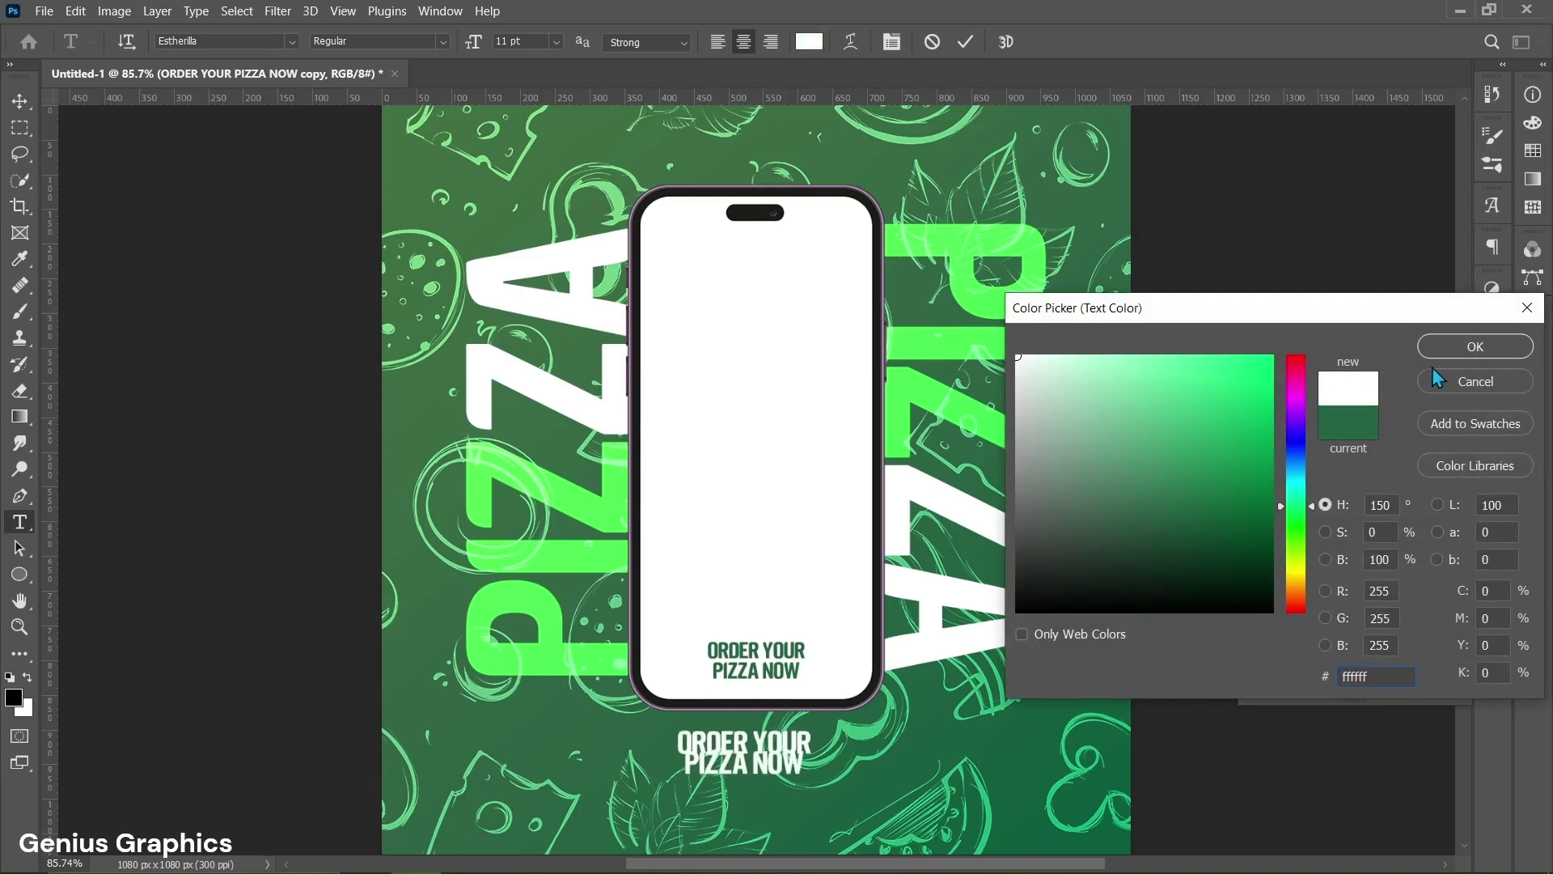
left_click(1459, 353)
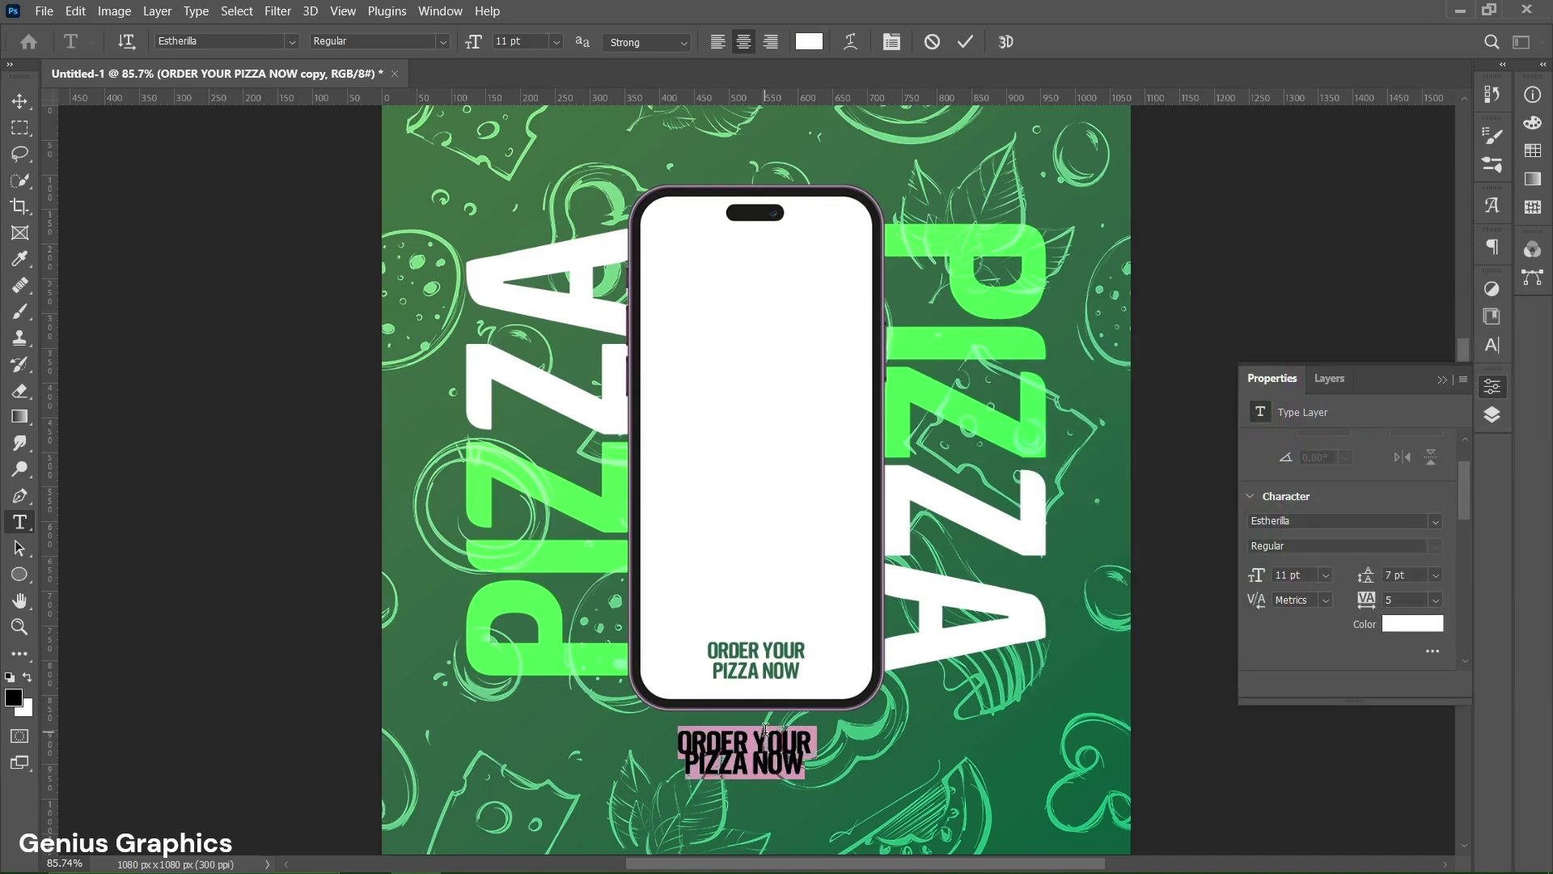
type("WWW.")
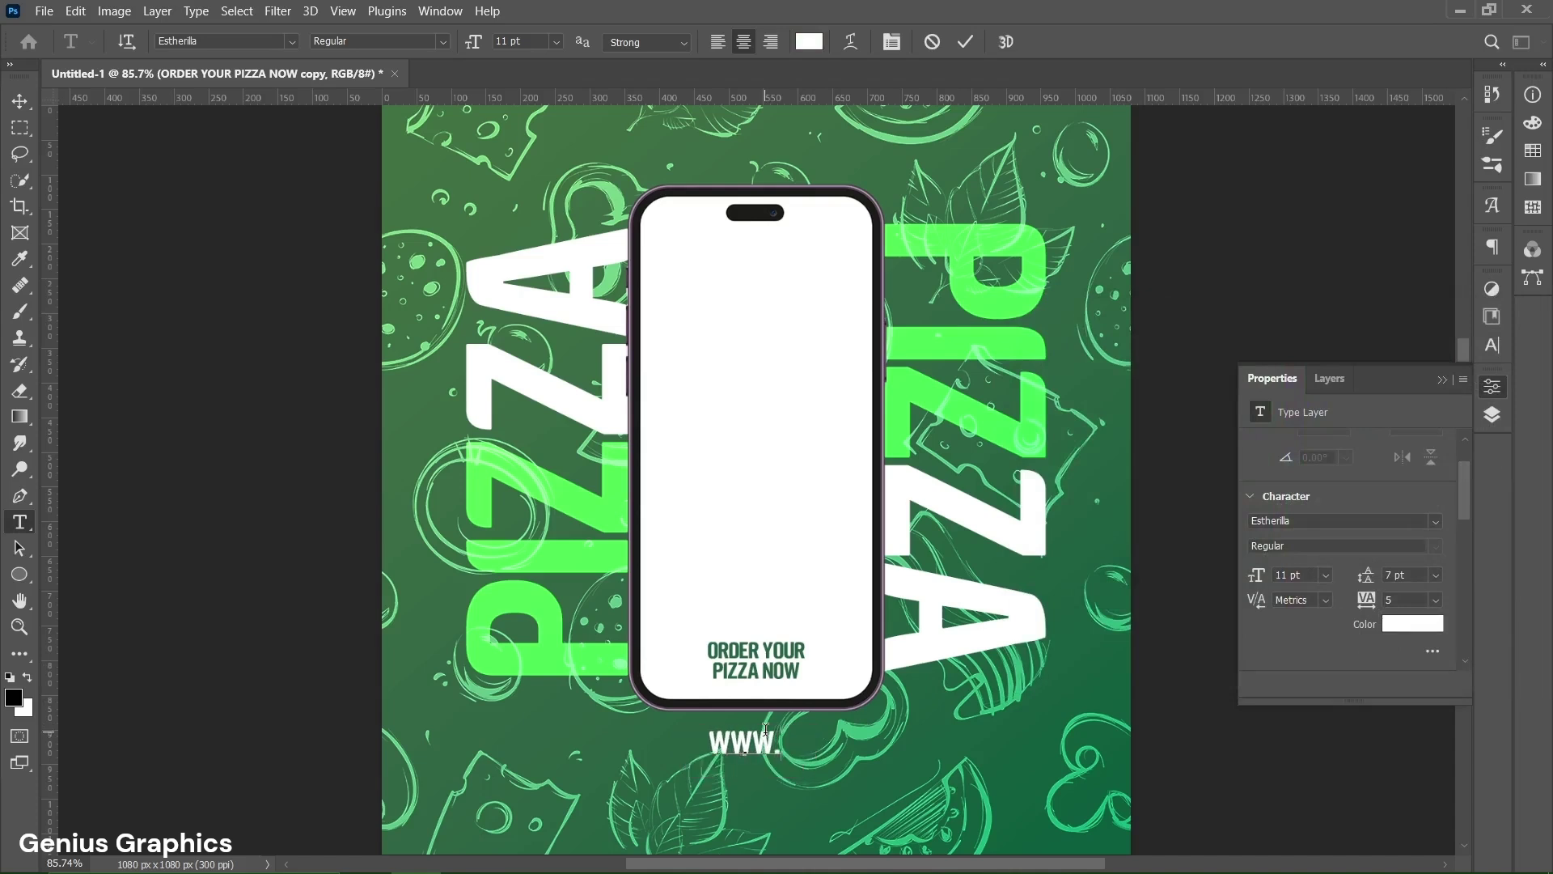
type("FASTFOOD")
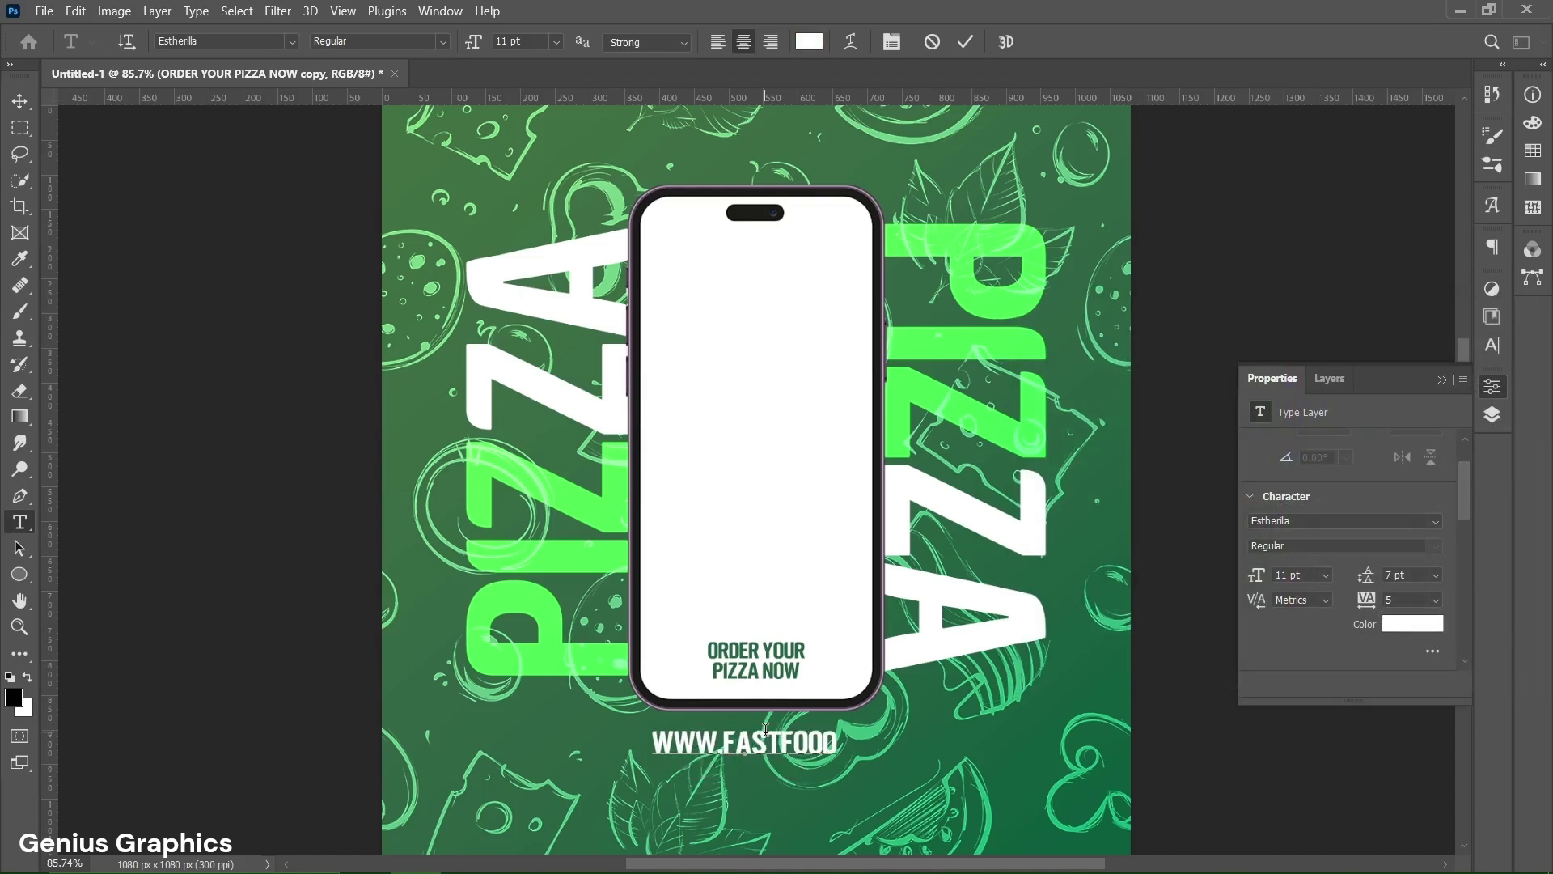
type(".NET")
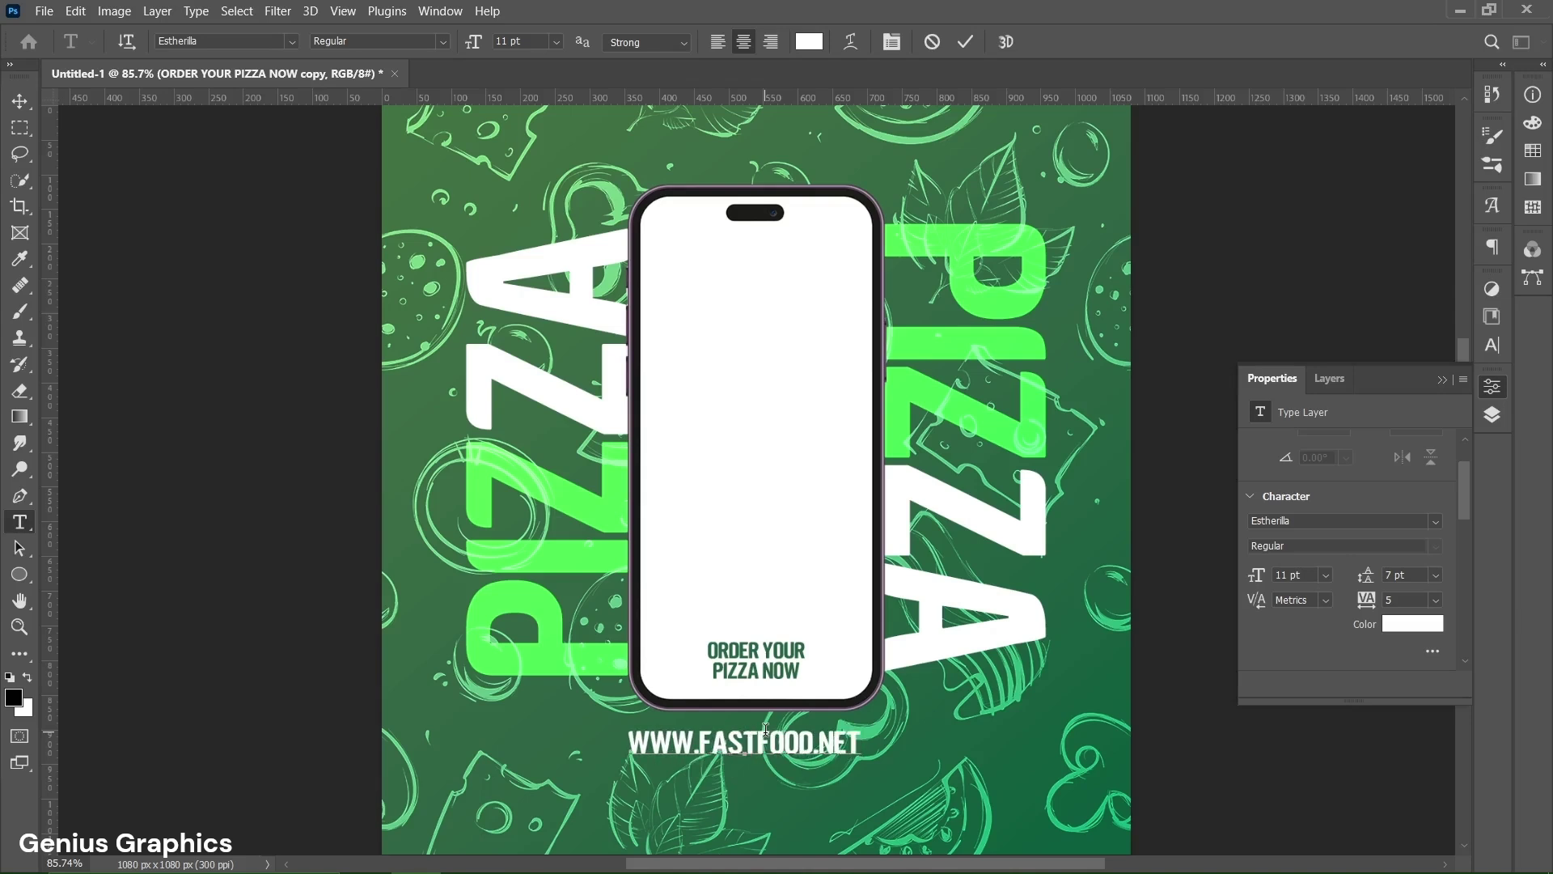
left_click(966, 42)
key("v")
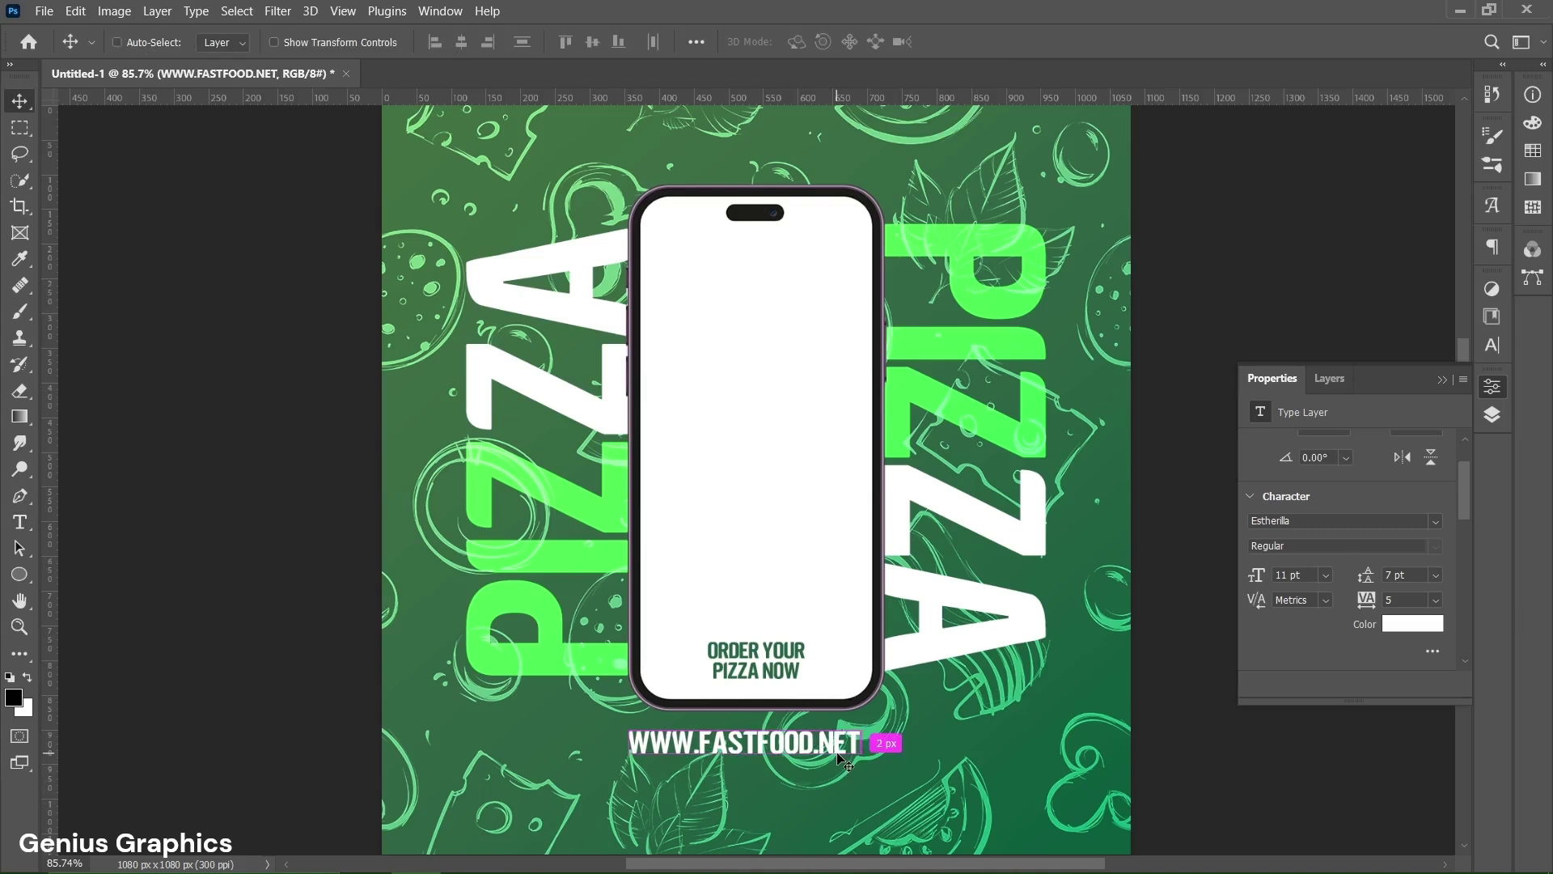
key("ctrl+t")
left_click_drag(828, 754, 844, 760)
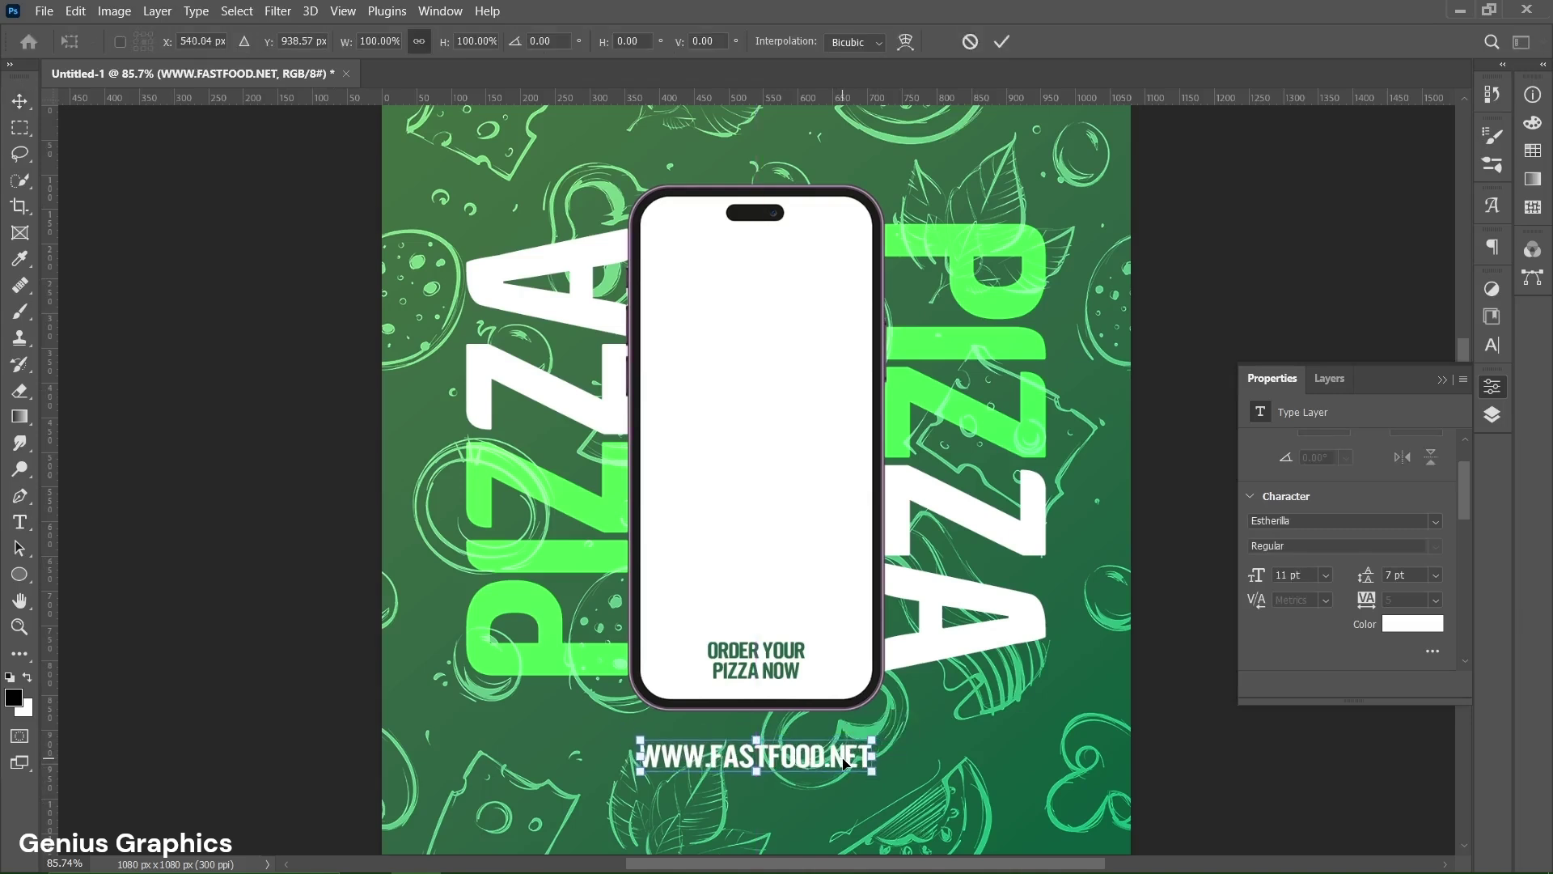
left_click(1007, 46)
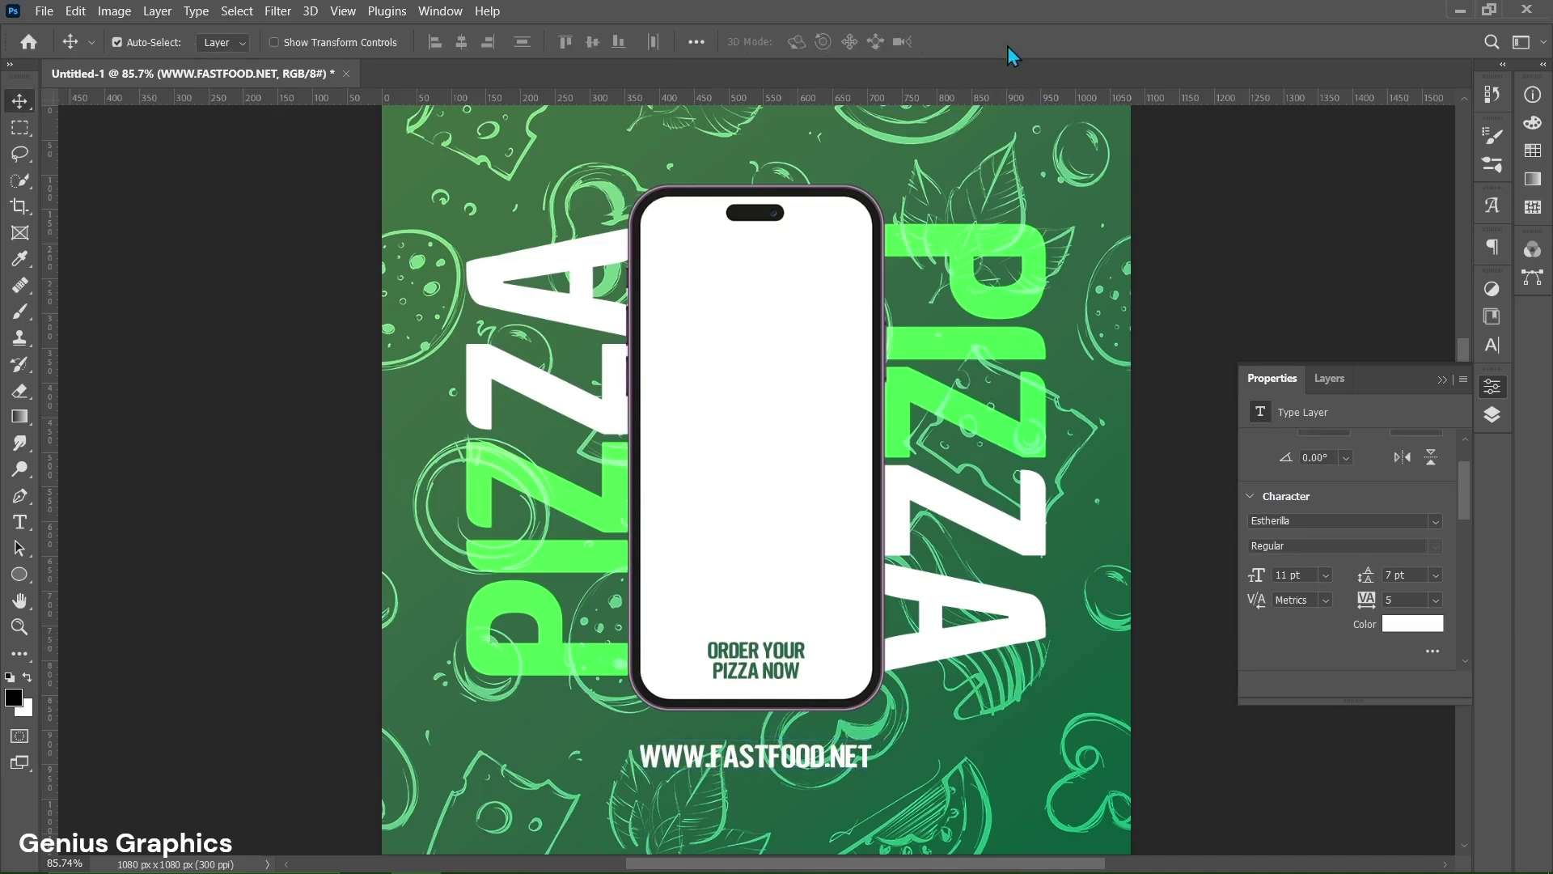
Place the PIZZA image from the FASTFOOD folder as an embedded file and convert its layer to a smart object.
left_click(45, 11)
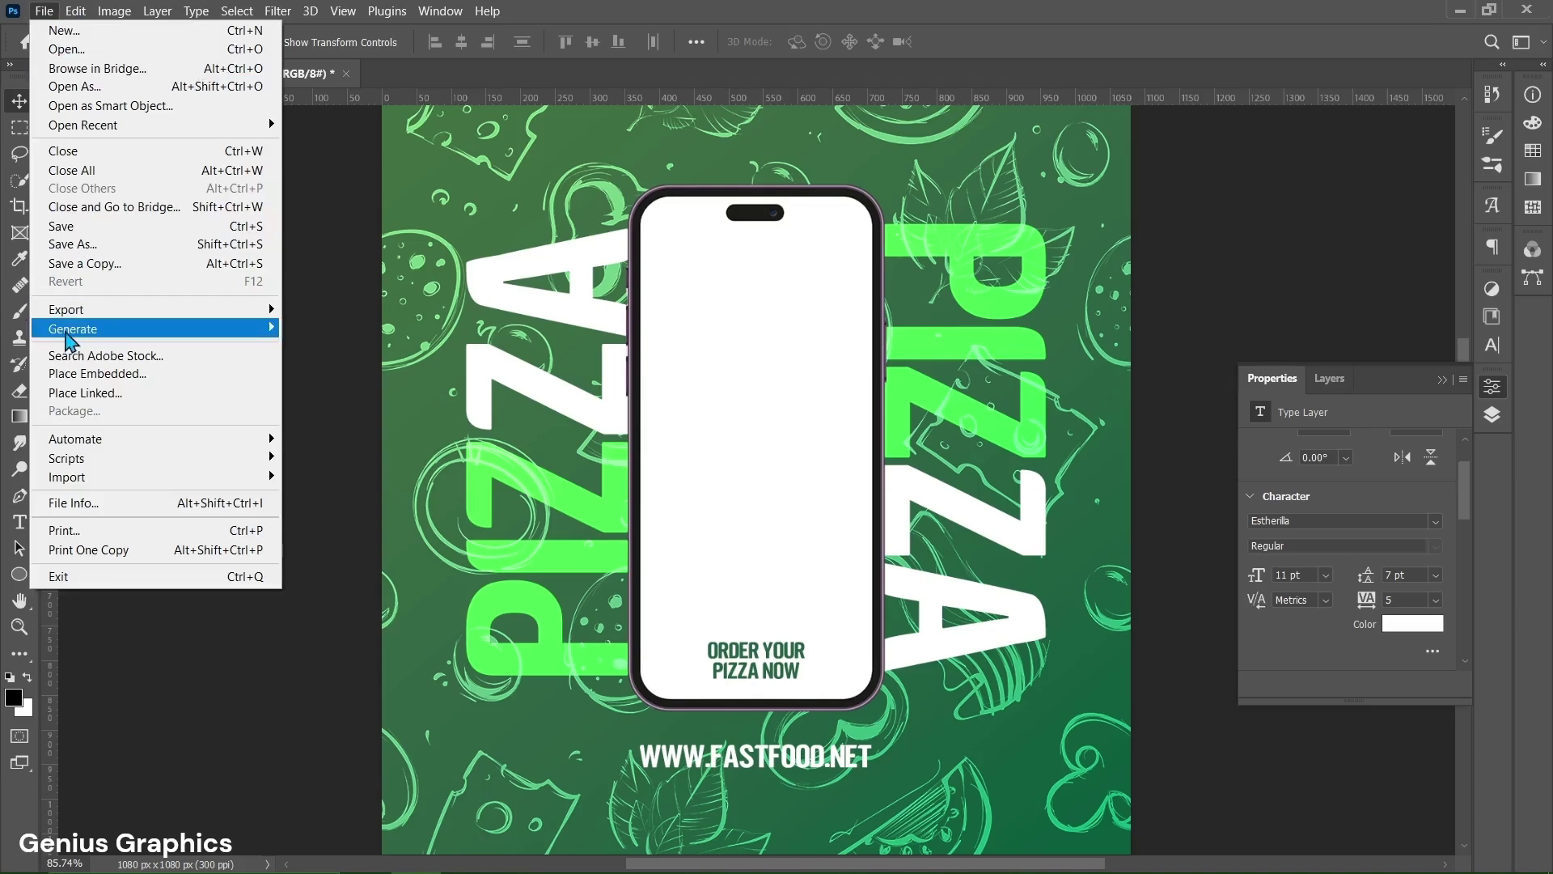
left_click(89, 373)
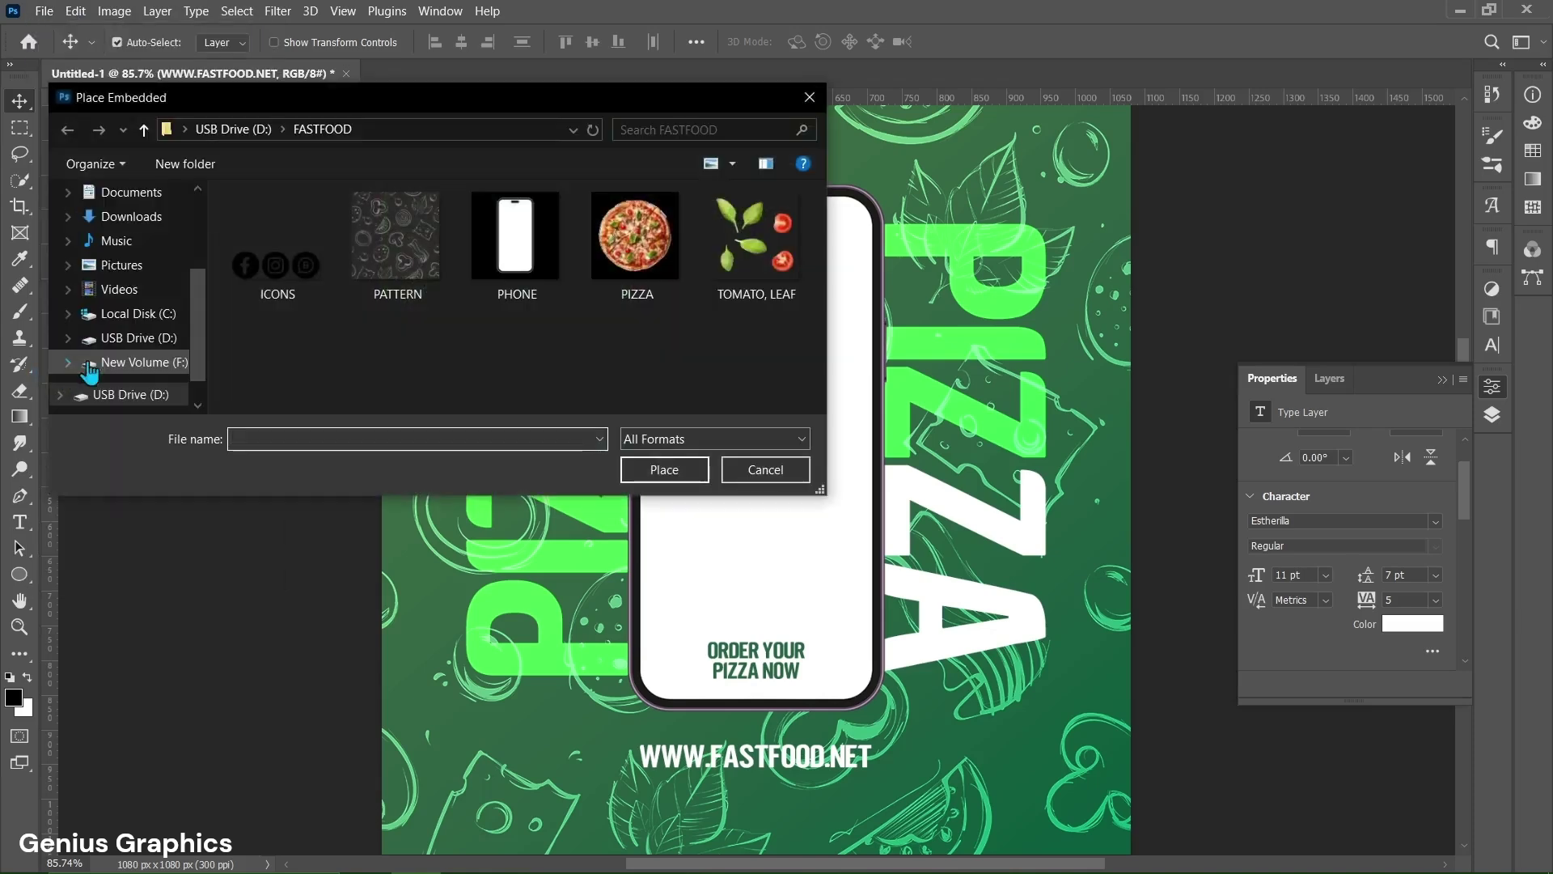
left_click(639, 236)
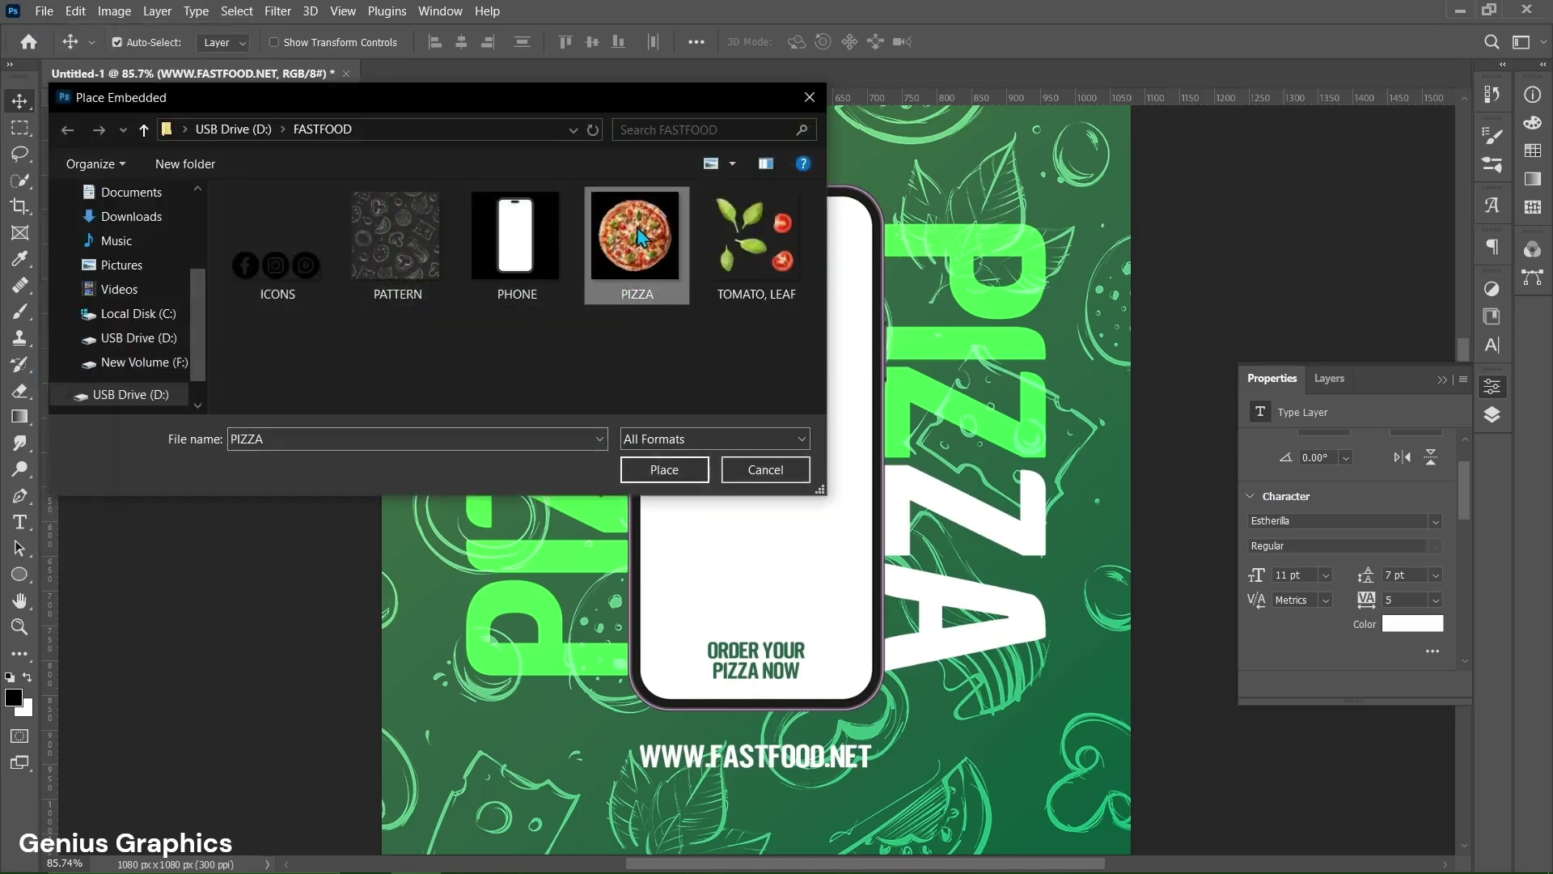
left_click(666, 468)
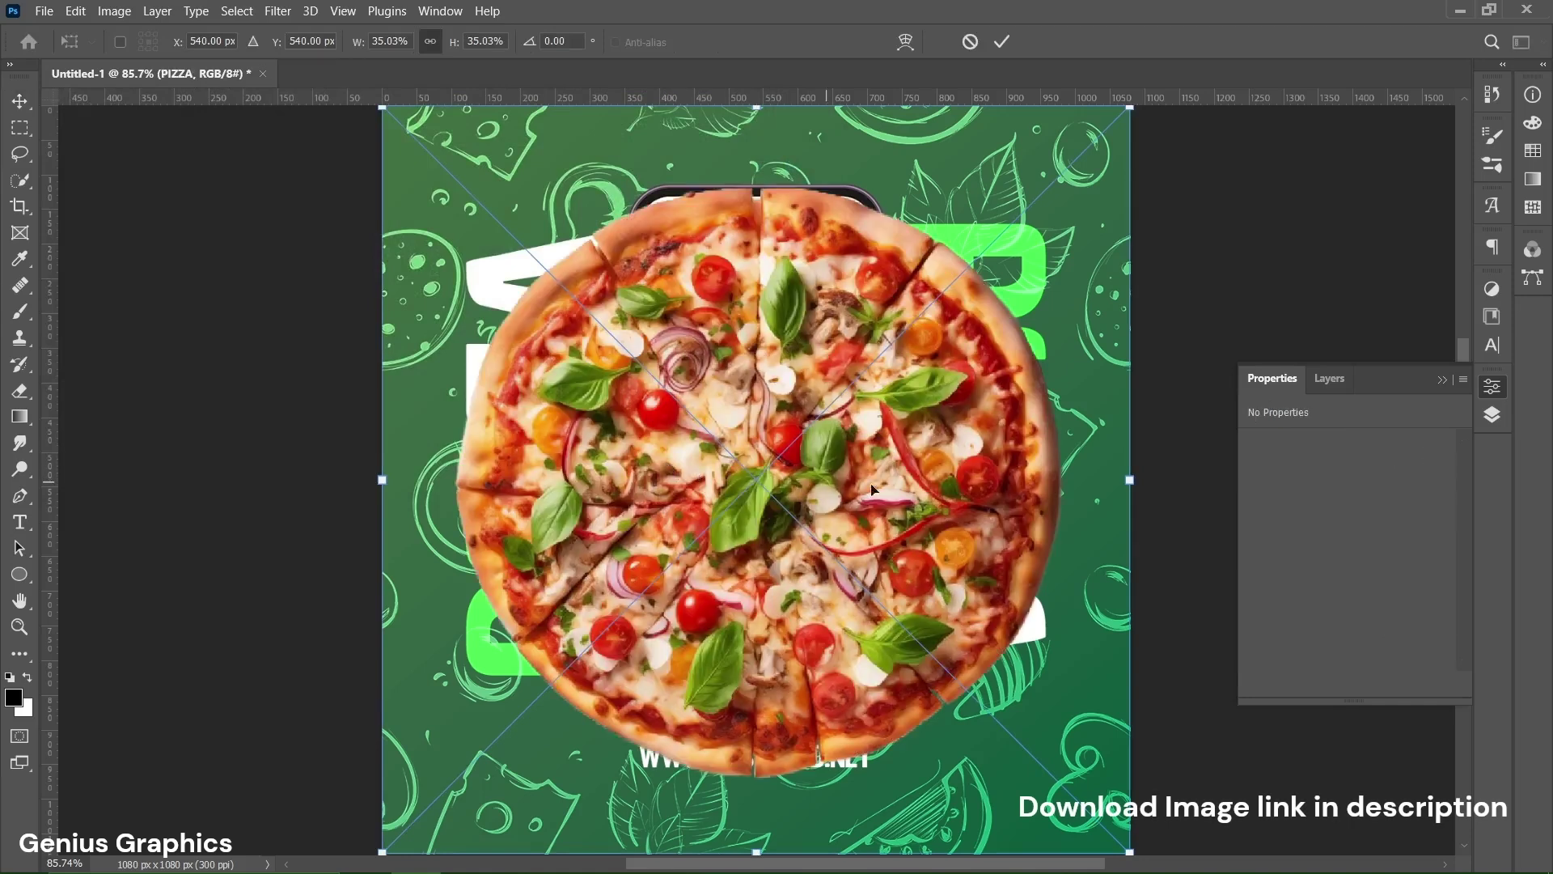
left_click(1329, 378)
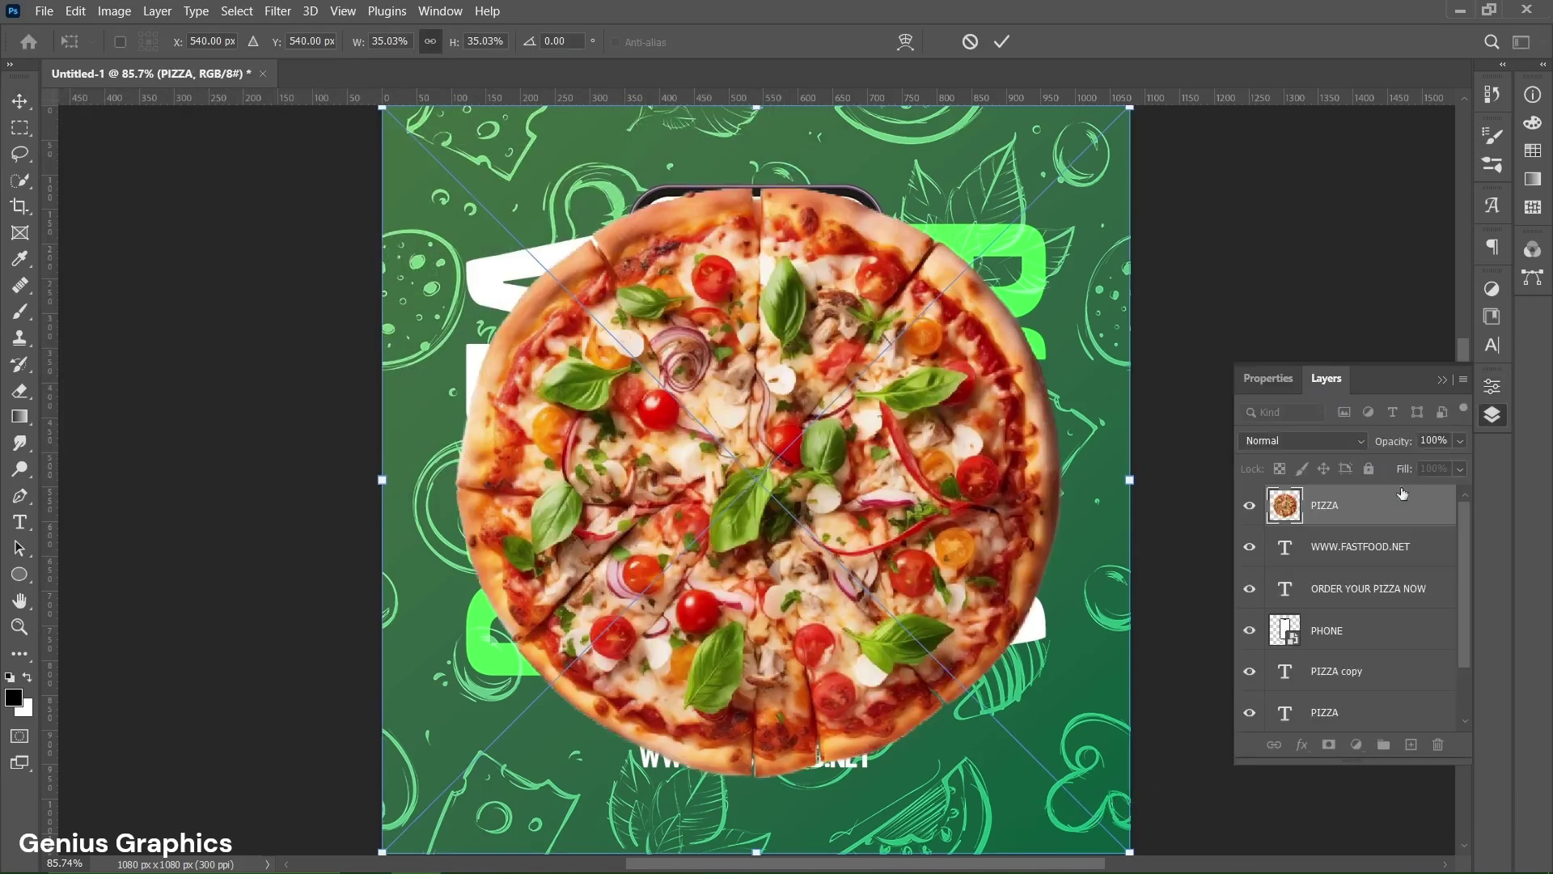
key("Return")
right_click(1425, 515)
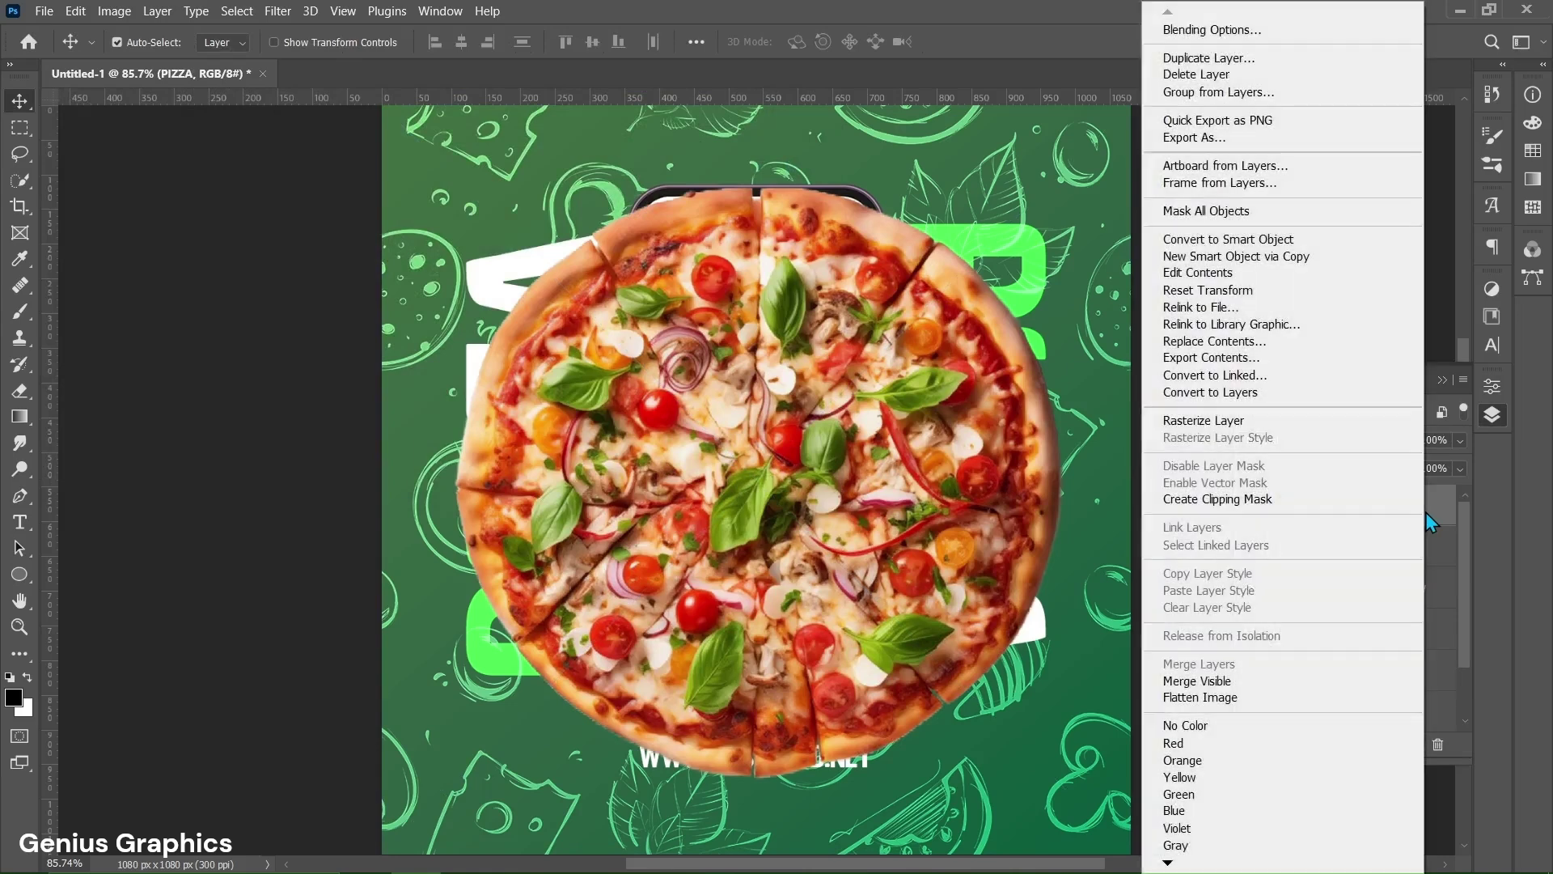
left_click(1240, 239)
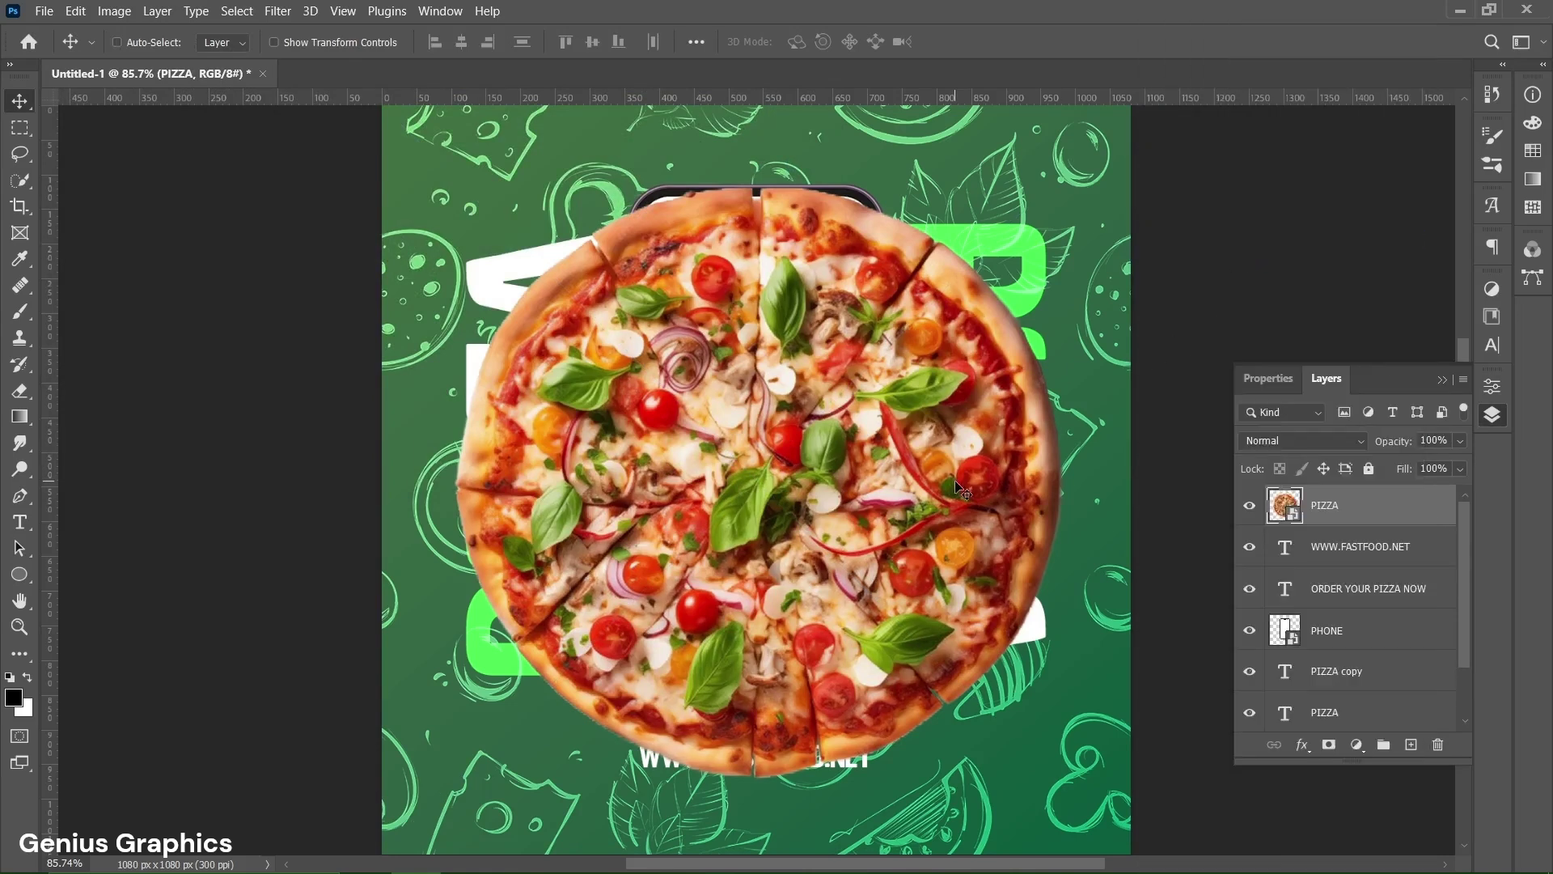
Scale the pizza to about 59.5% and centre it over the phone, above the ORDER YOUR PIZZA NOW text.
key("ctrl+t")
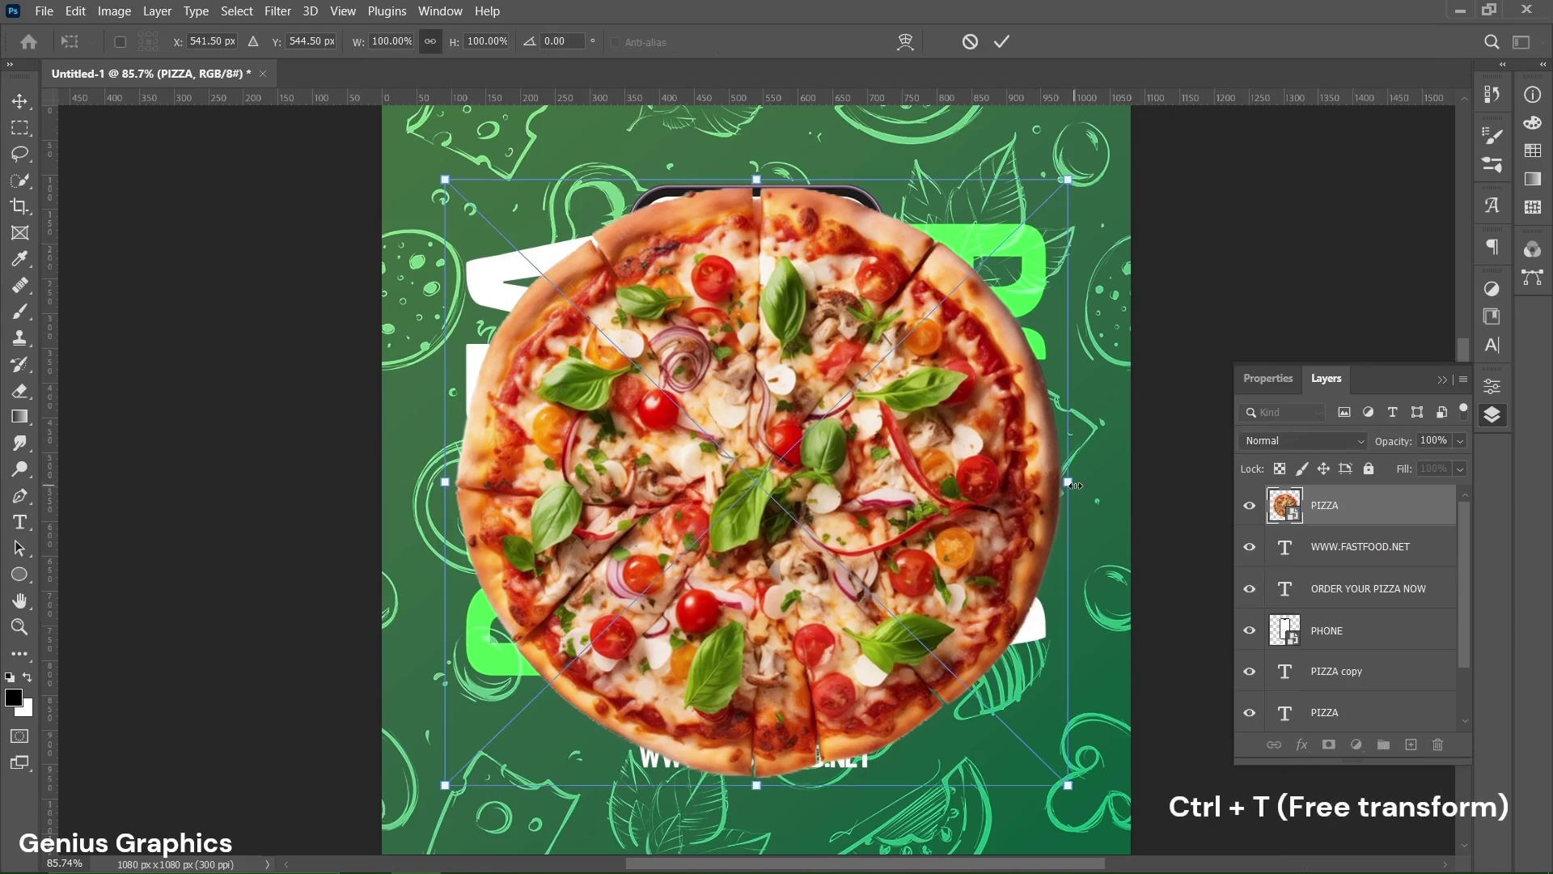
left_click_drag(1073, 484, 948, 493)
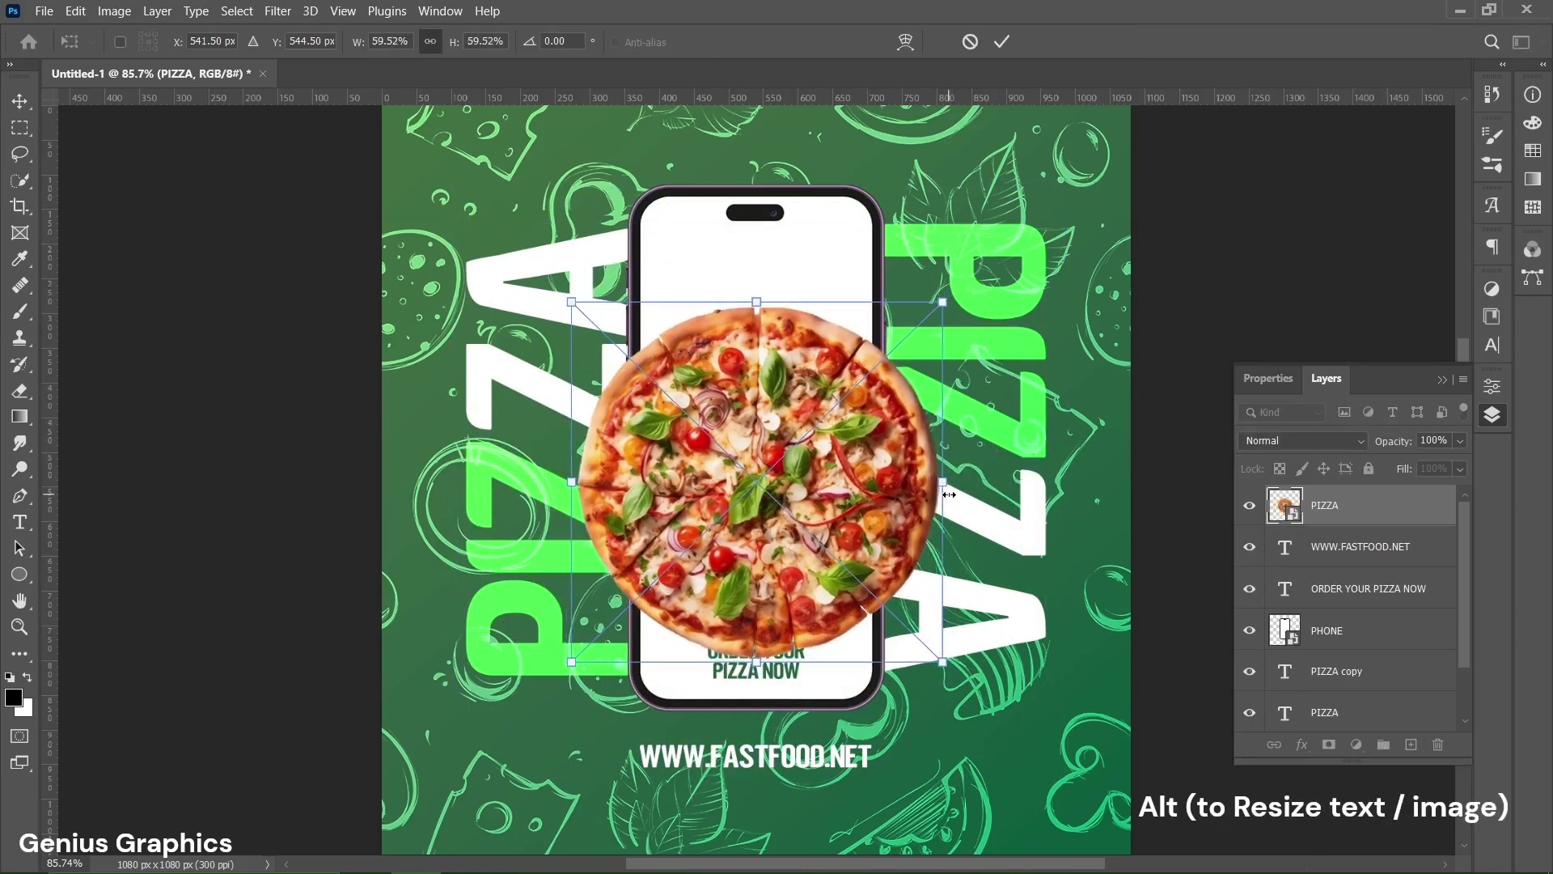
left_click_drag(791, 501, 794, 461)
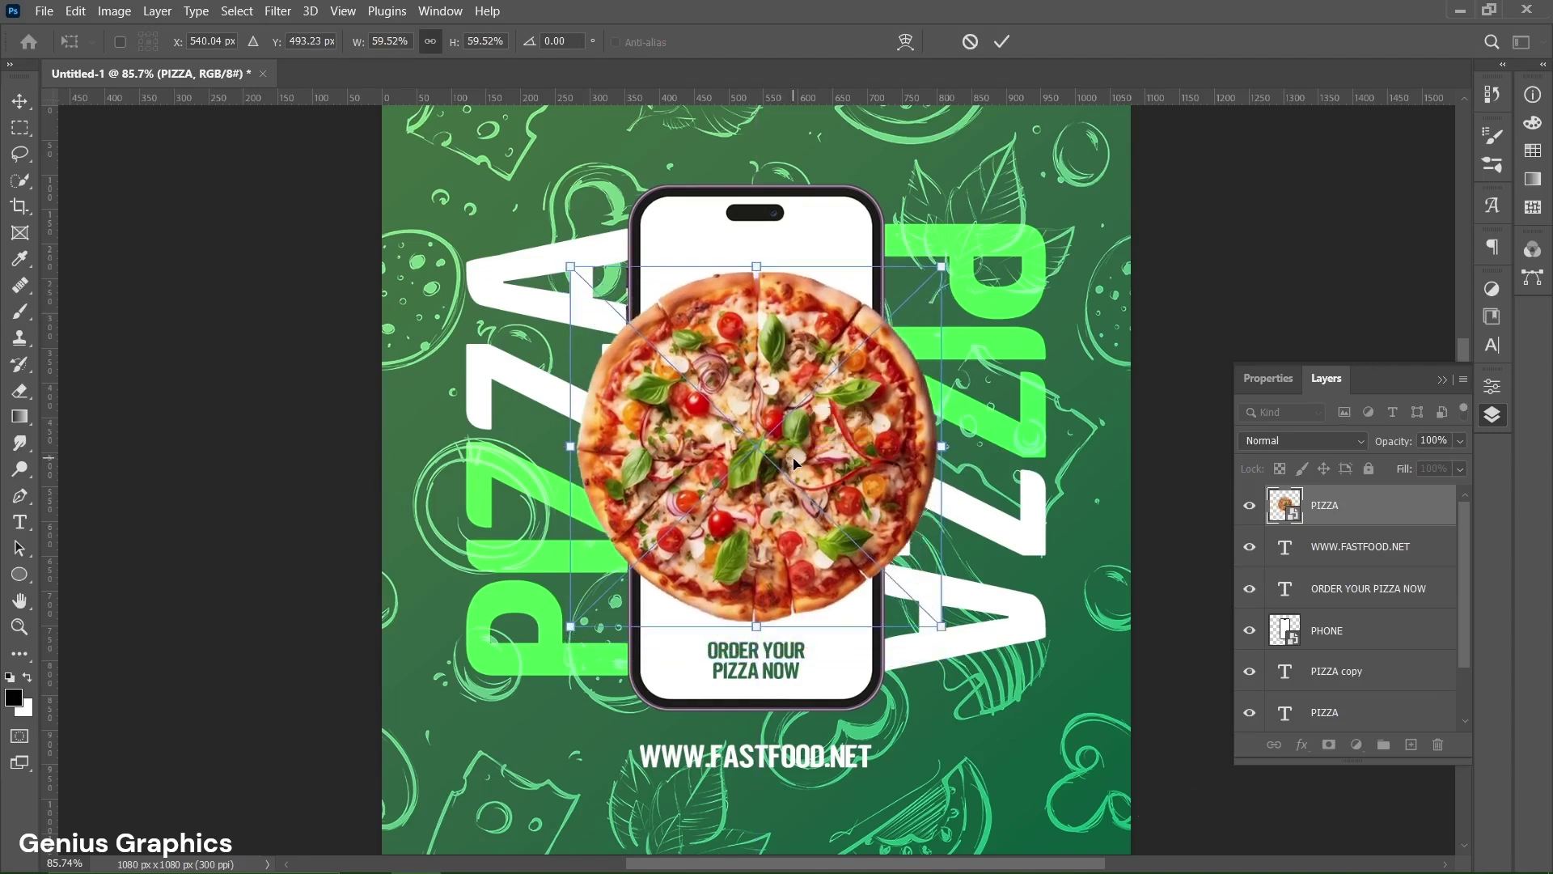
left_click(995, 48)
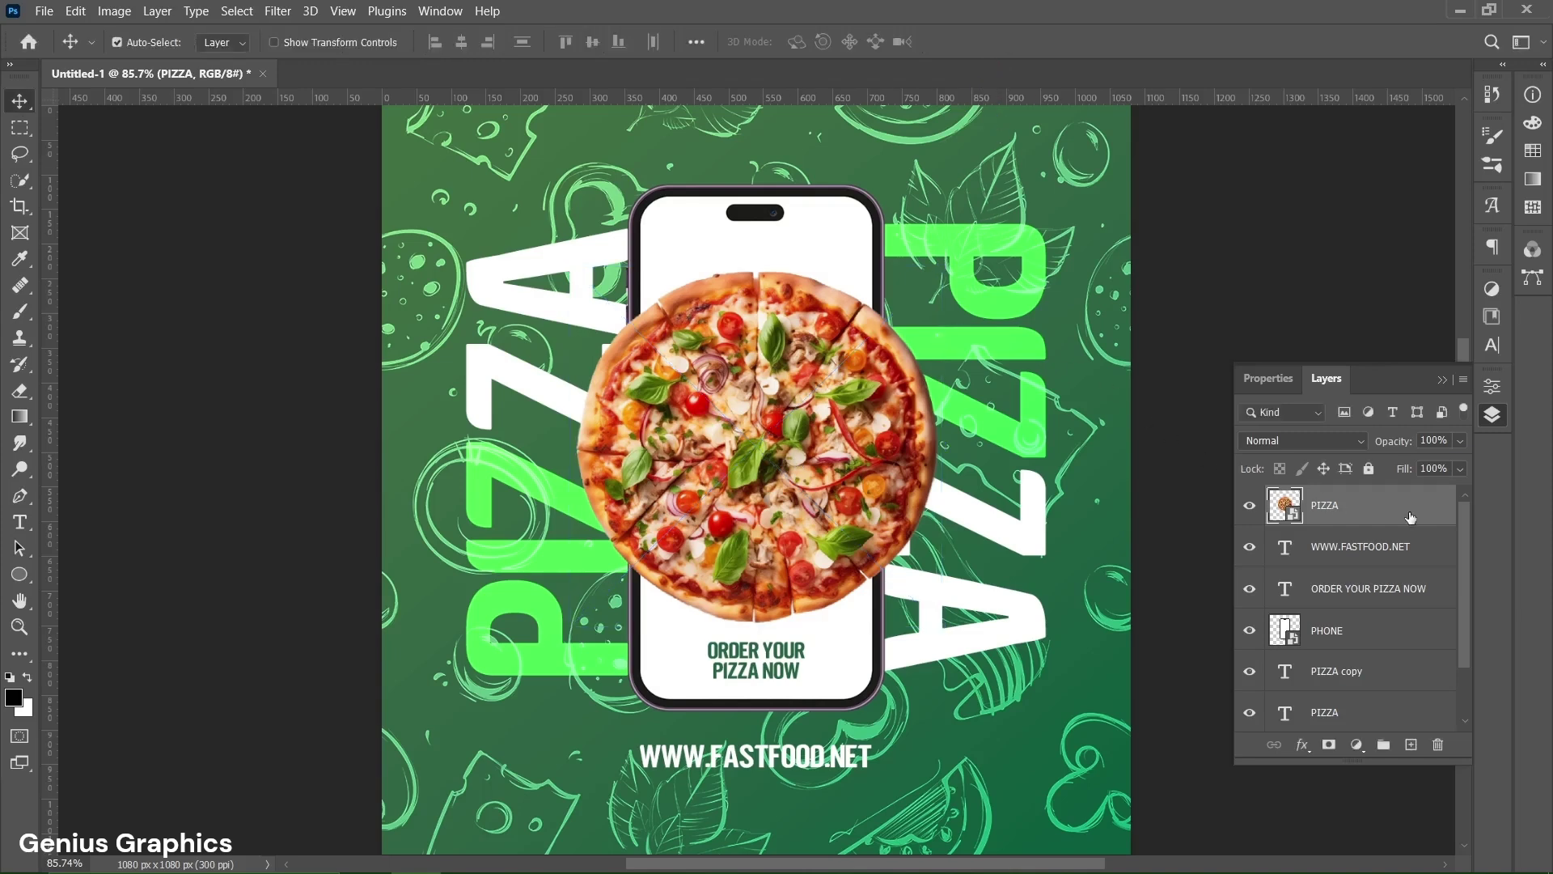
Add a black Multiply drop shadow to the pizza with 40% opacity, 140° angle, 20 px distance, 15% spread and 55 px size.
double_click(1436, 517)
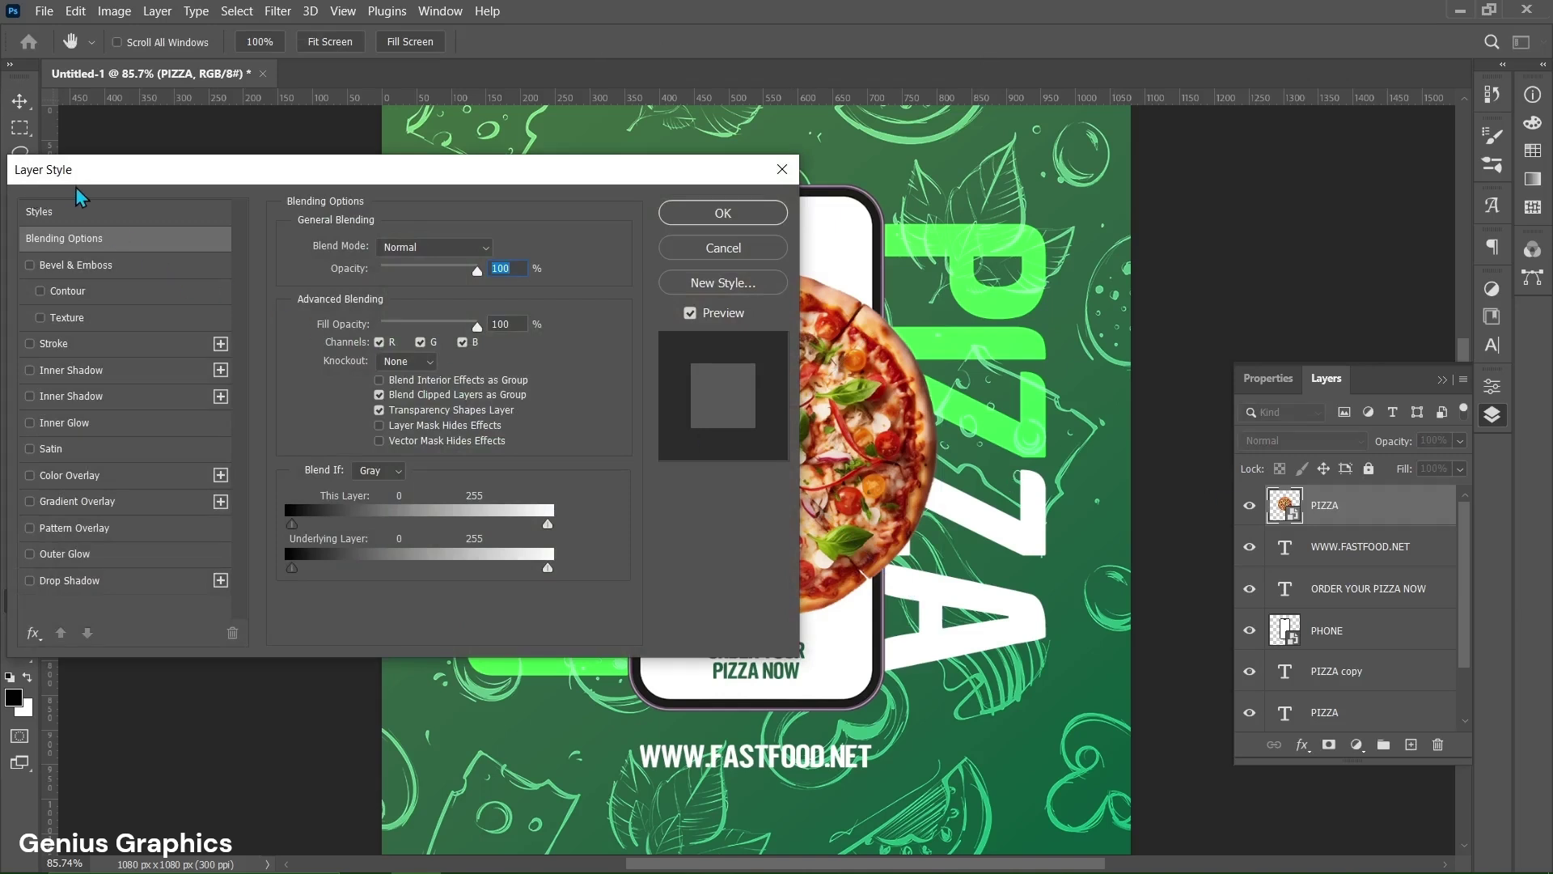
left_click(89, 591)
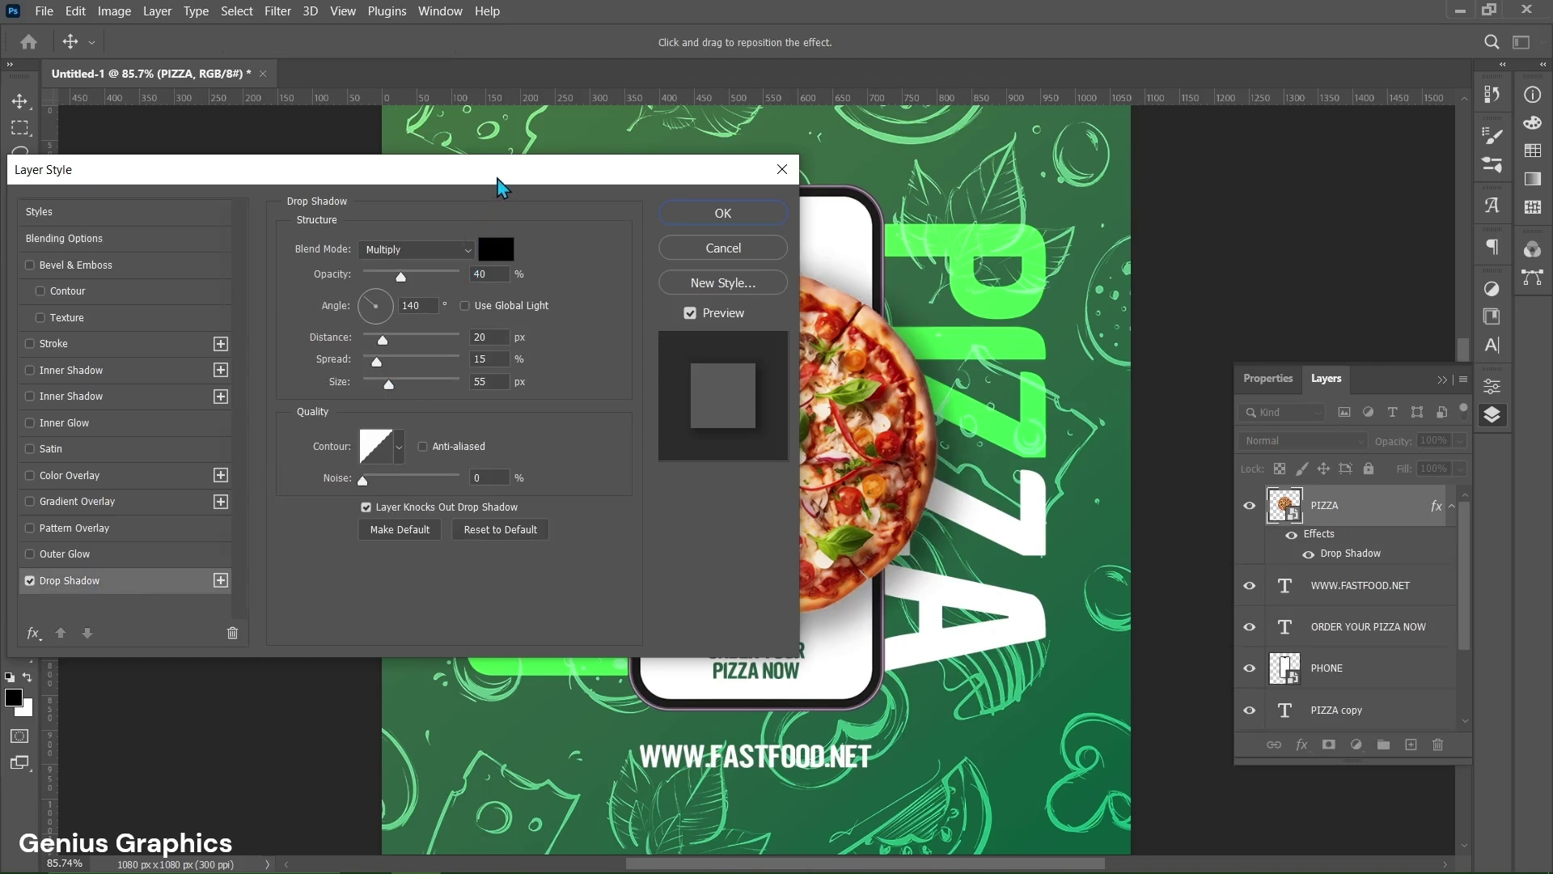
left_click_drag(502, 187, 265, 198)
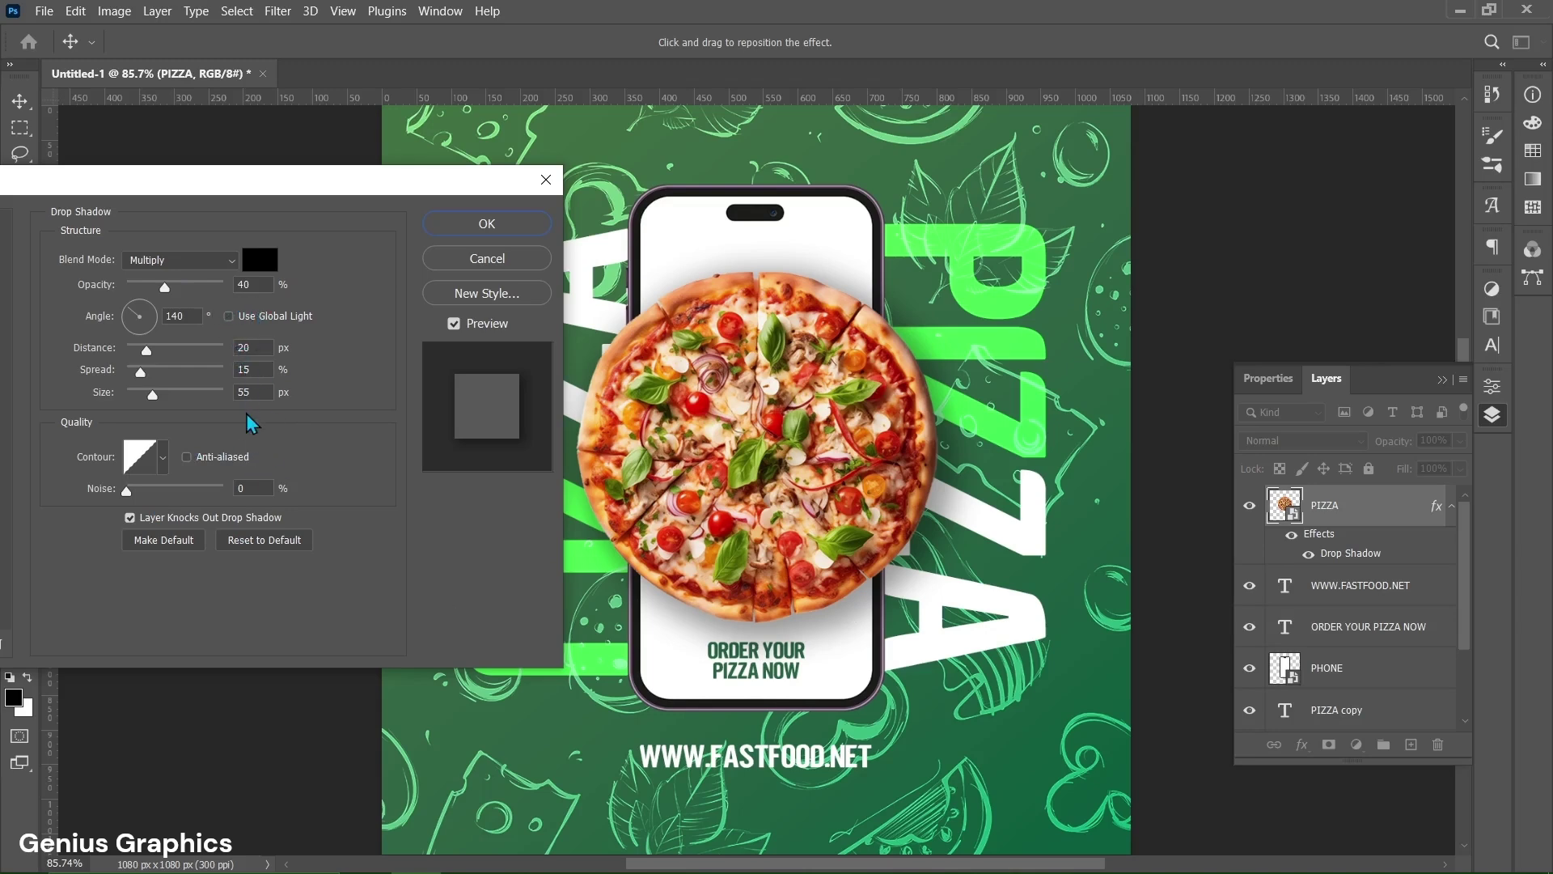
left_click(476, 230)
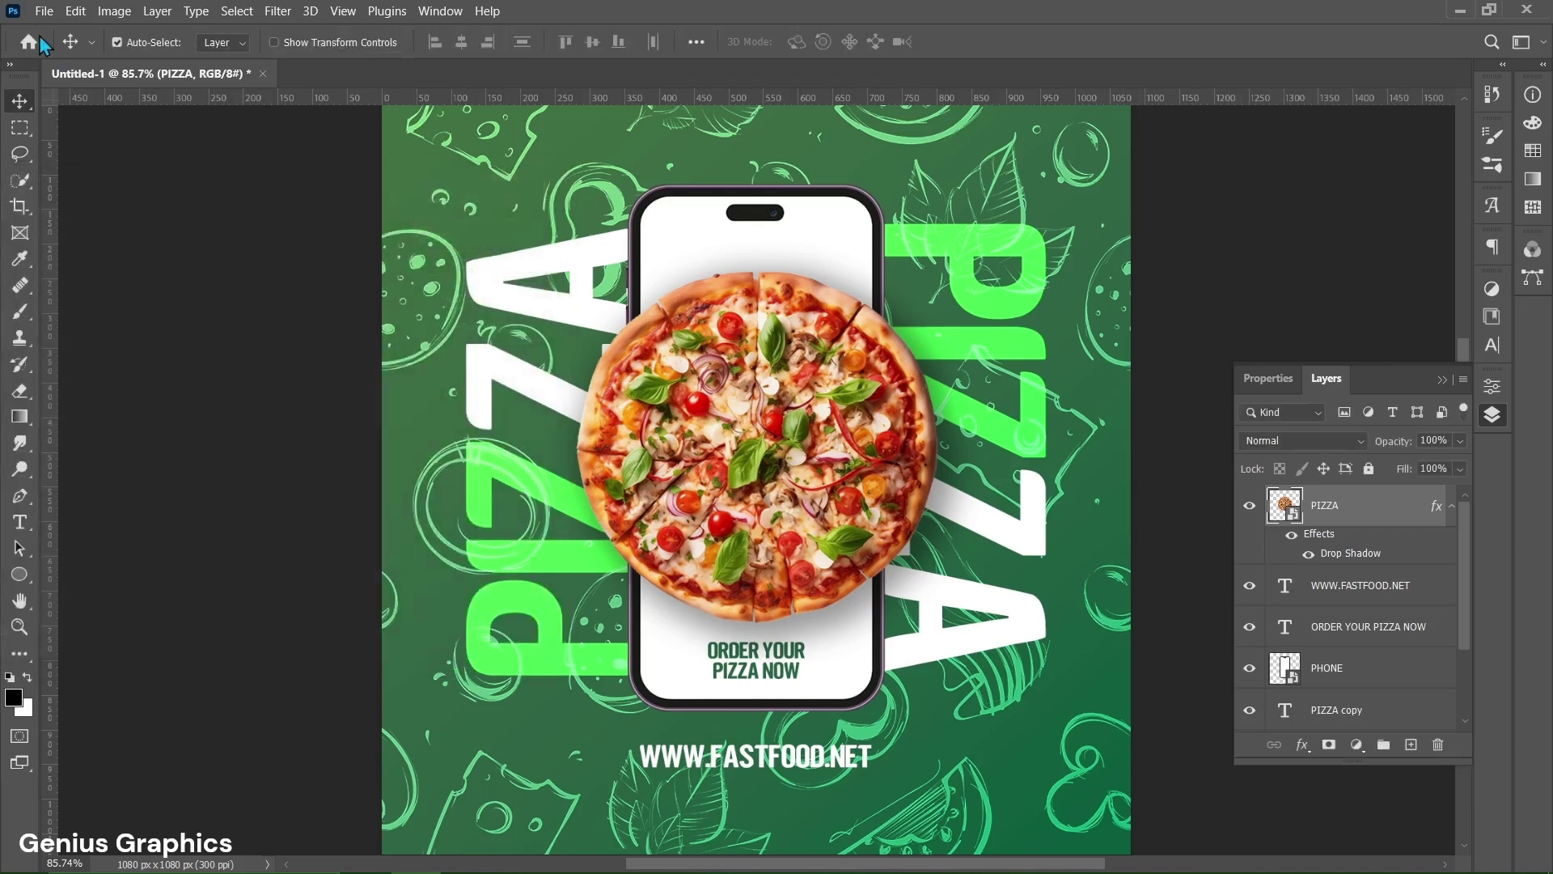
Place the TOMATO, LEAF image from the FASTFOOD folder as an embedded file at its default size.
left_click(44, 10)
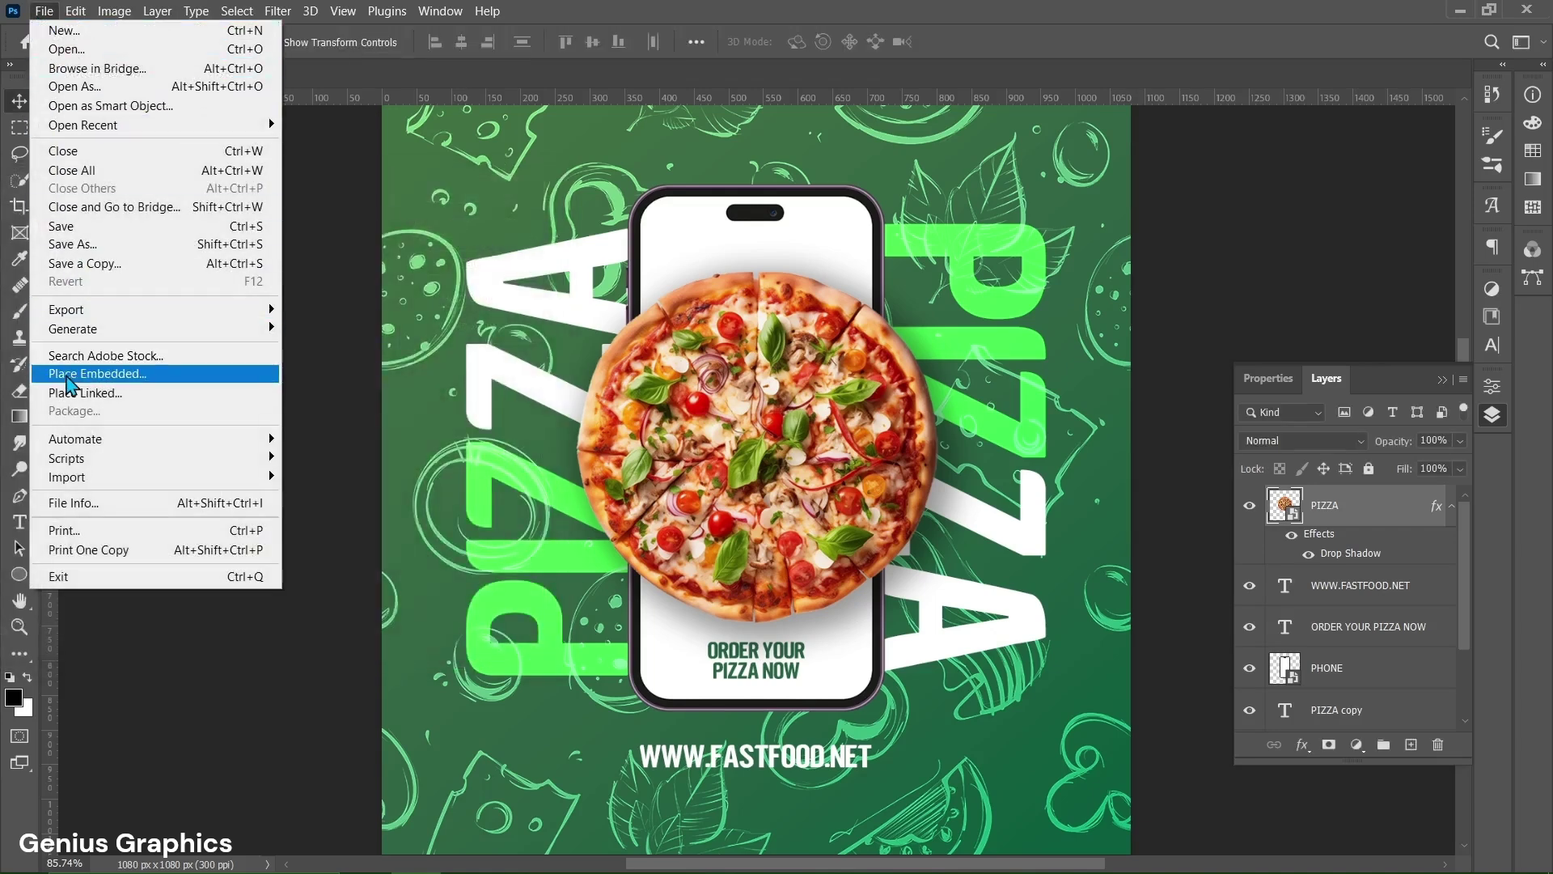
left_click(68, 377)
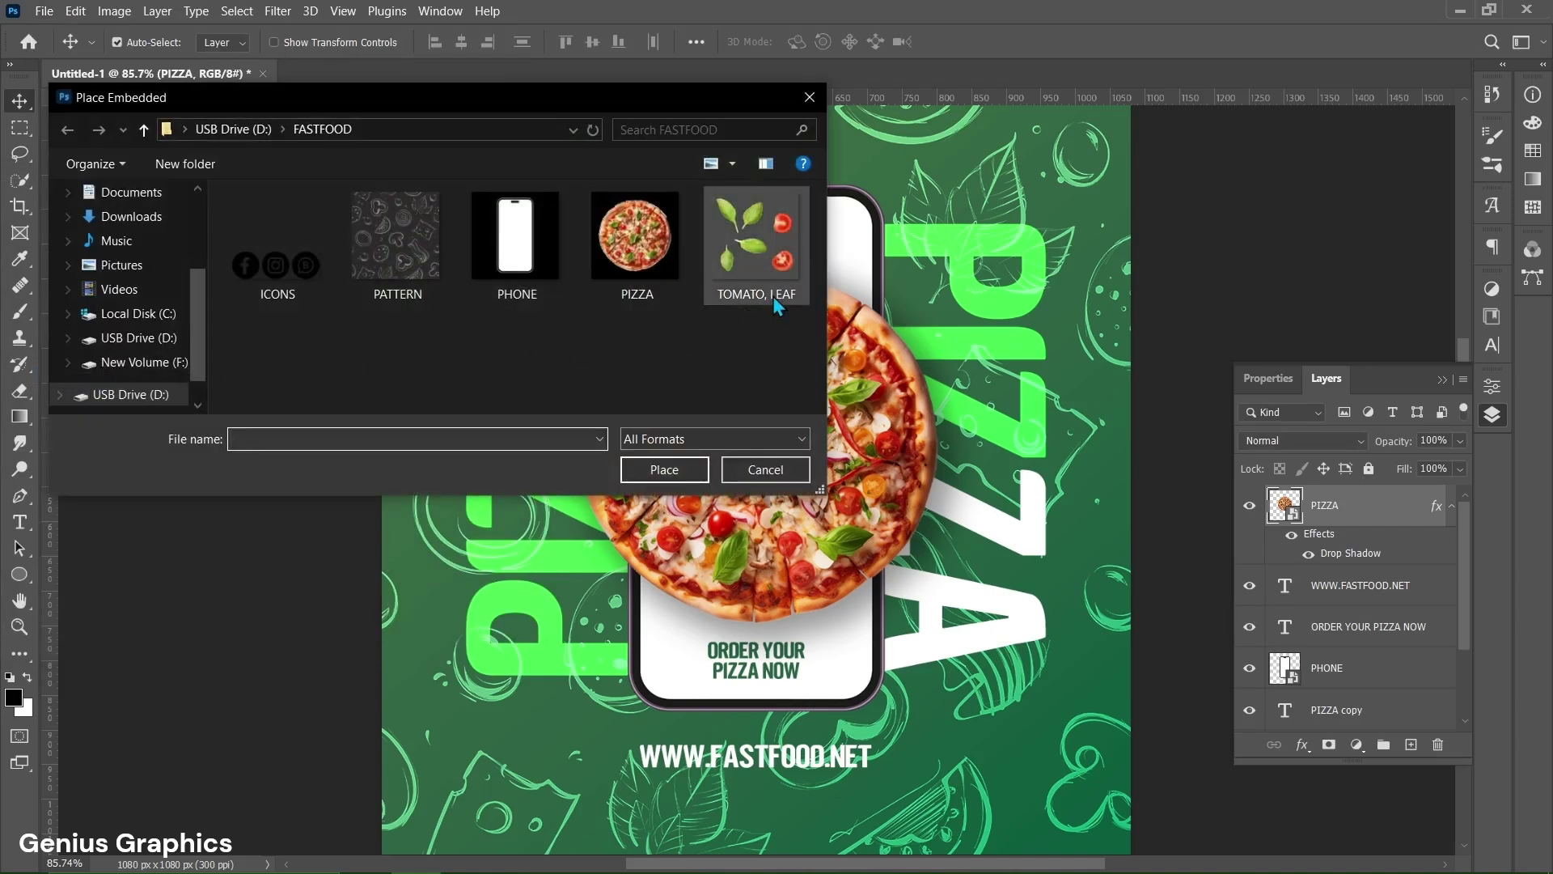
left_click(772, 257)
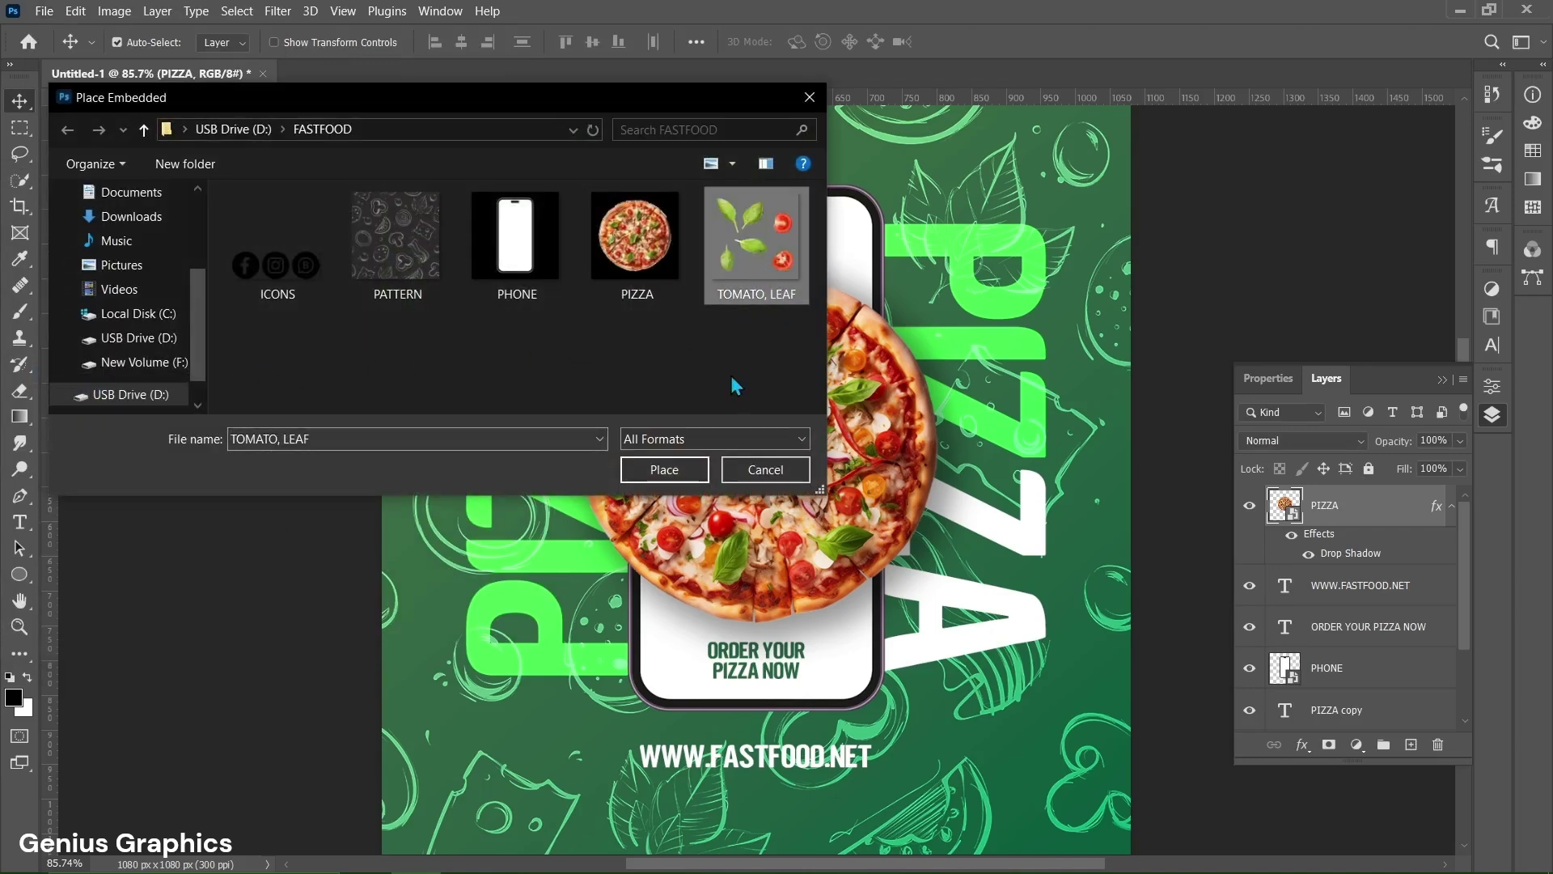
left_click(664, 469)
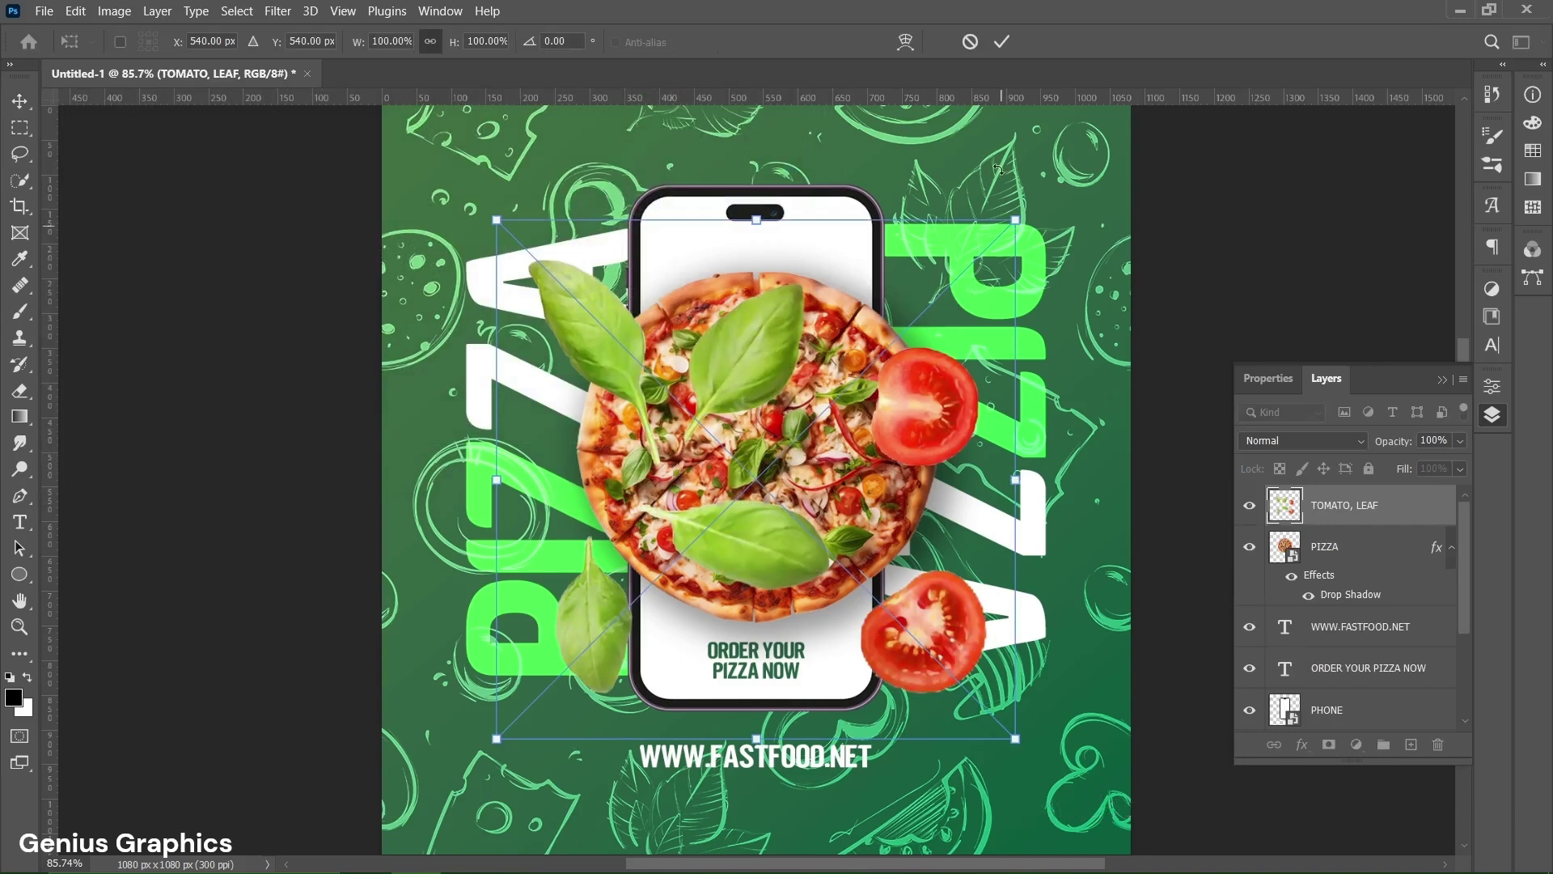
left_click(1000, 43)
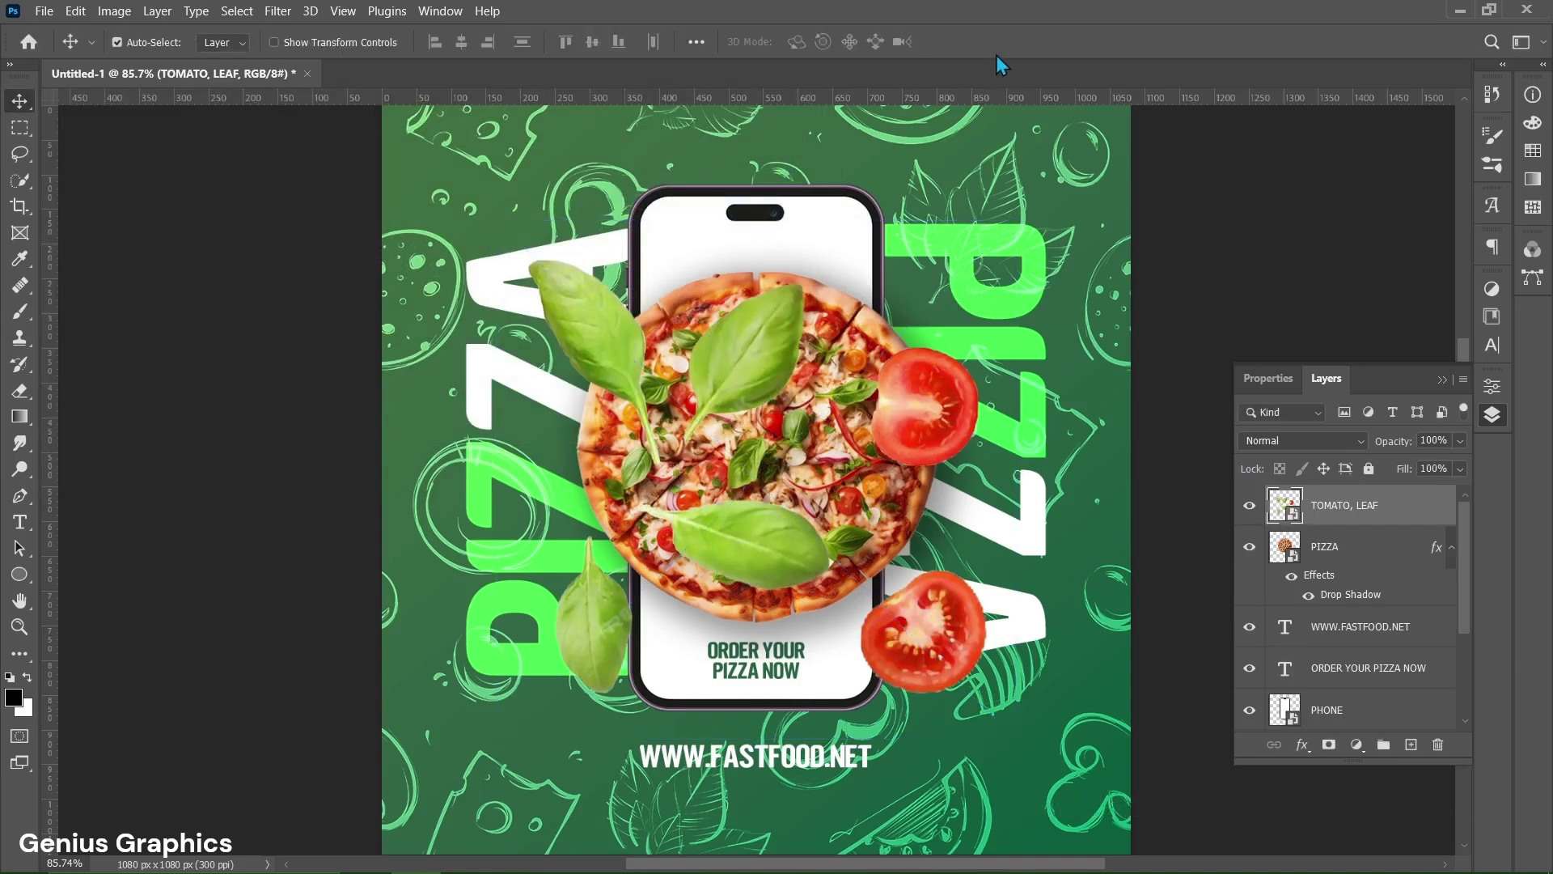
Lasso the lower tomato slice in the TOMATO, LEAF image and copy it to a new layer.
left_click(26, 161)
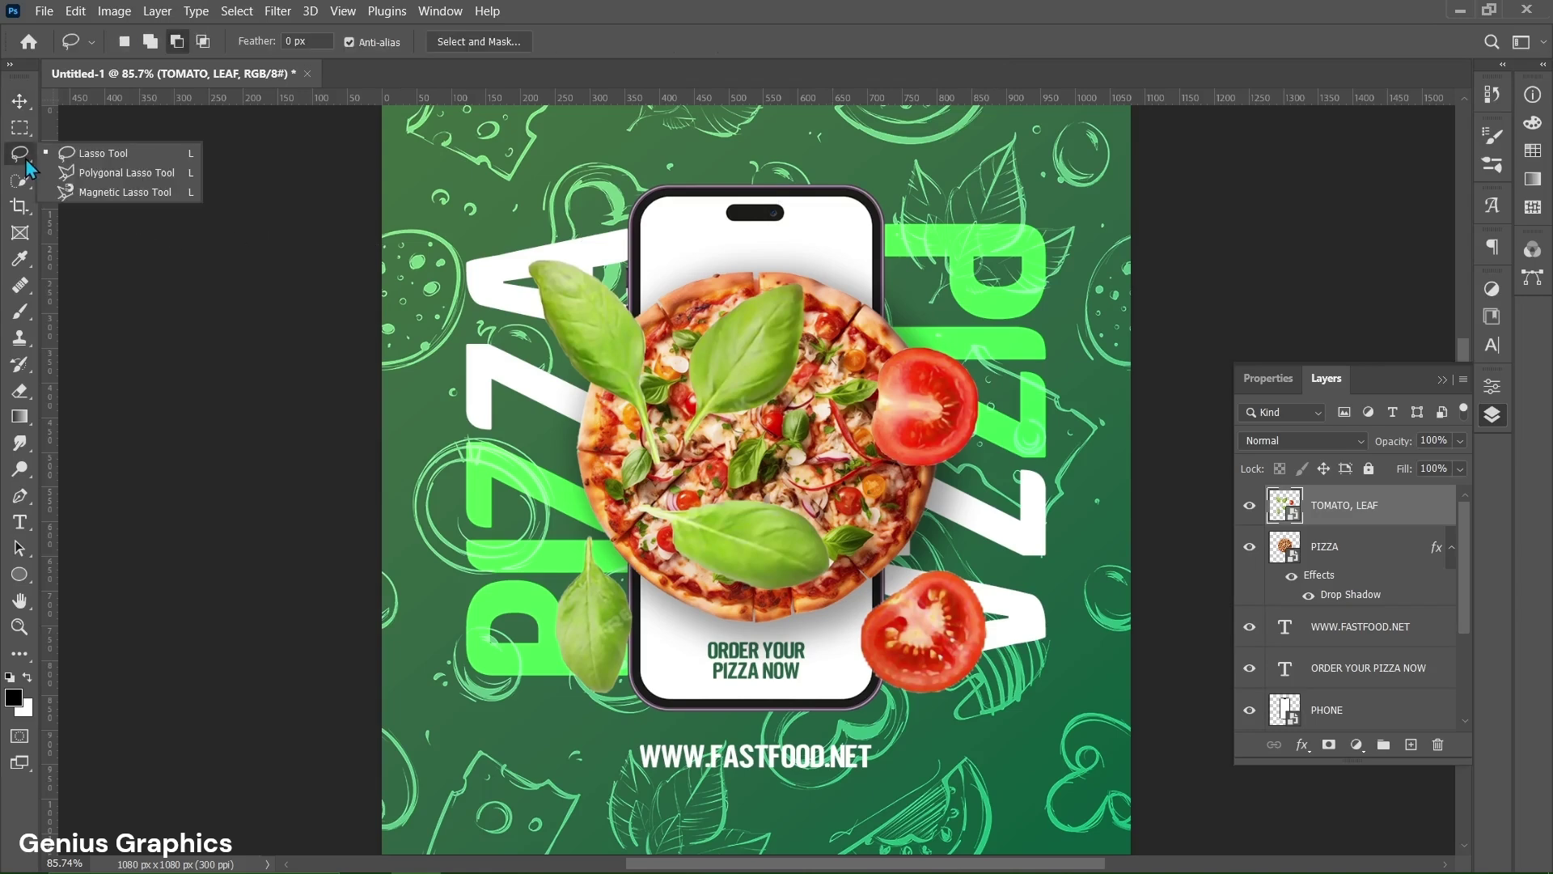
left_click(85, 156)
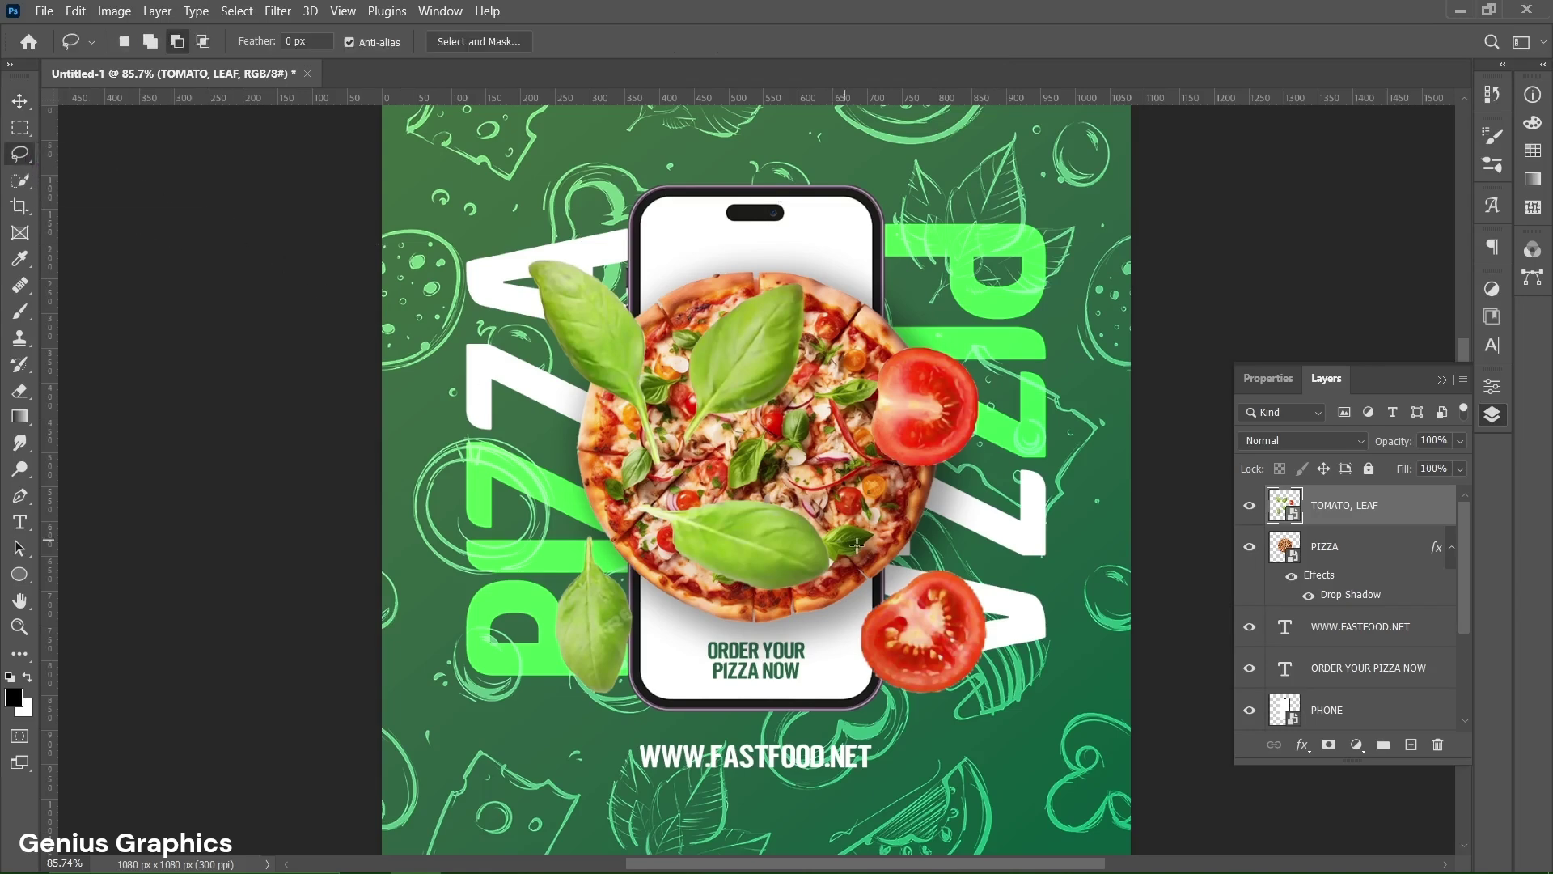
mouse_move(863, 579)
left_mouse_down()
mouse_move(842, 616)
mouse_move(855, 696)
mouse_move(891, 715)
mouse_move(980, 706)
left_mouse_up()
mouse_move(1007, 608)
left_mouse_down()
mouse_move(973, 574)
mouse_move(901, 575)
left_mouse_up()
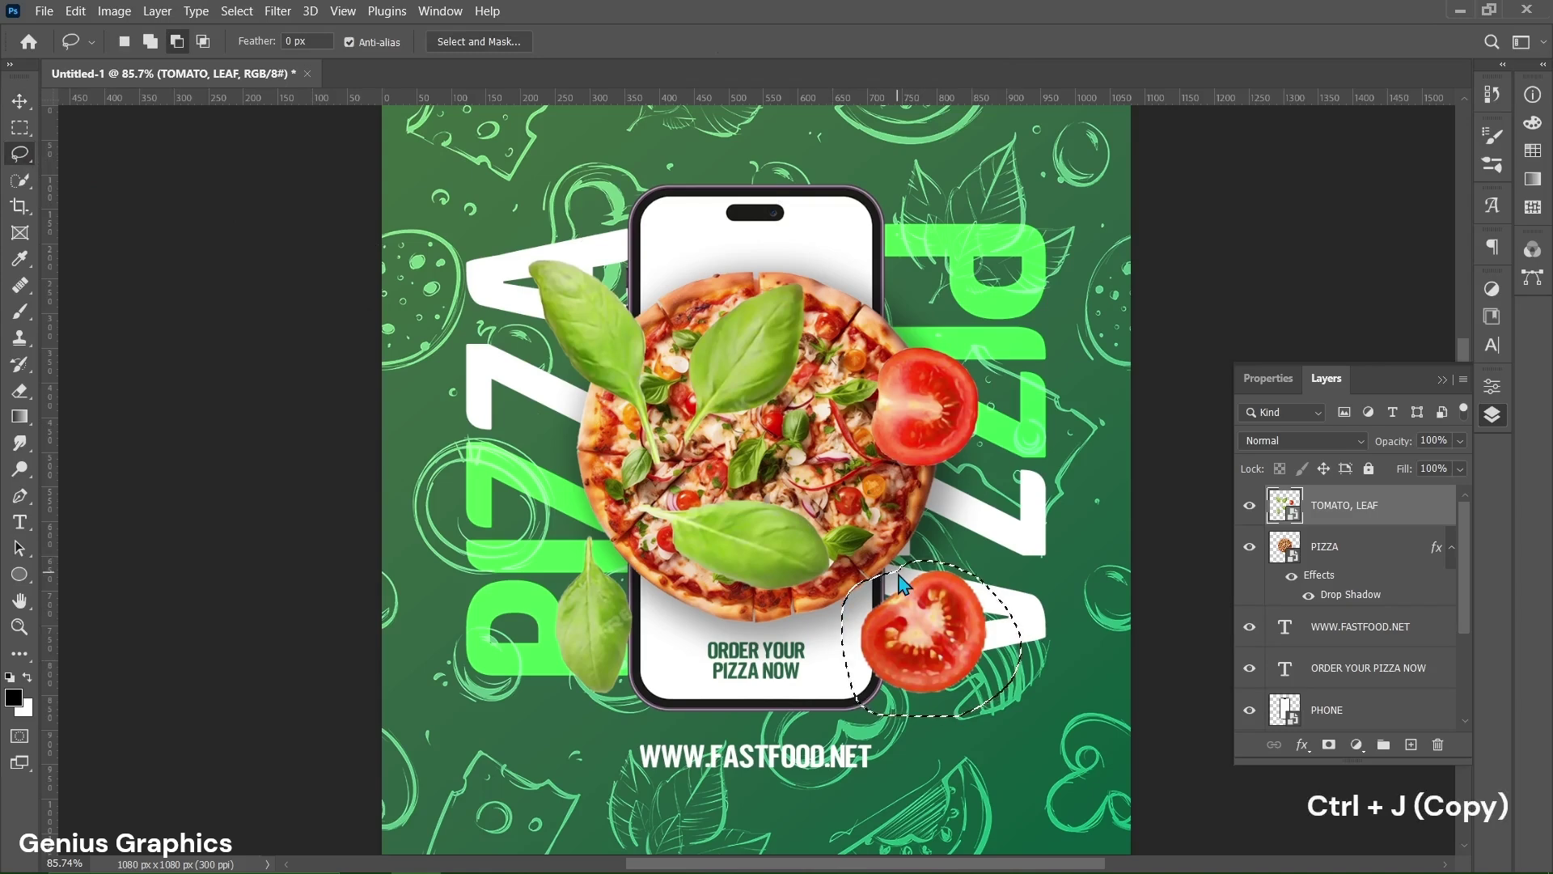
key("ctrl+j")
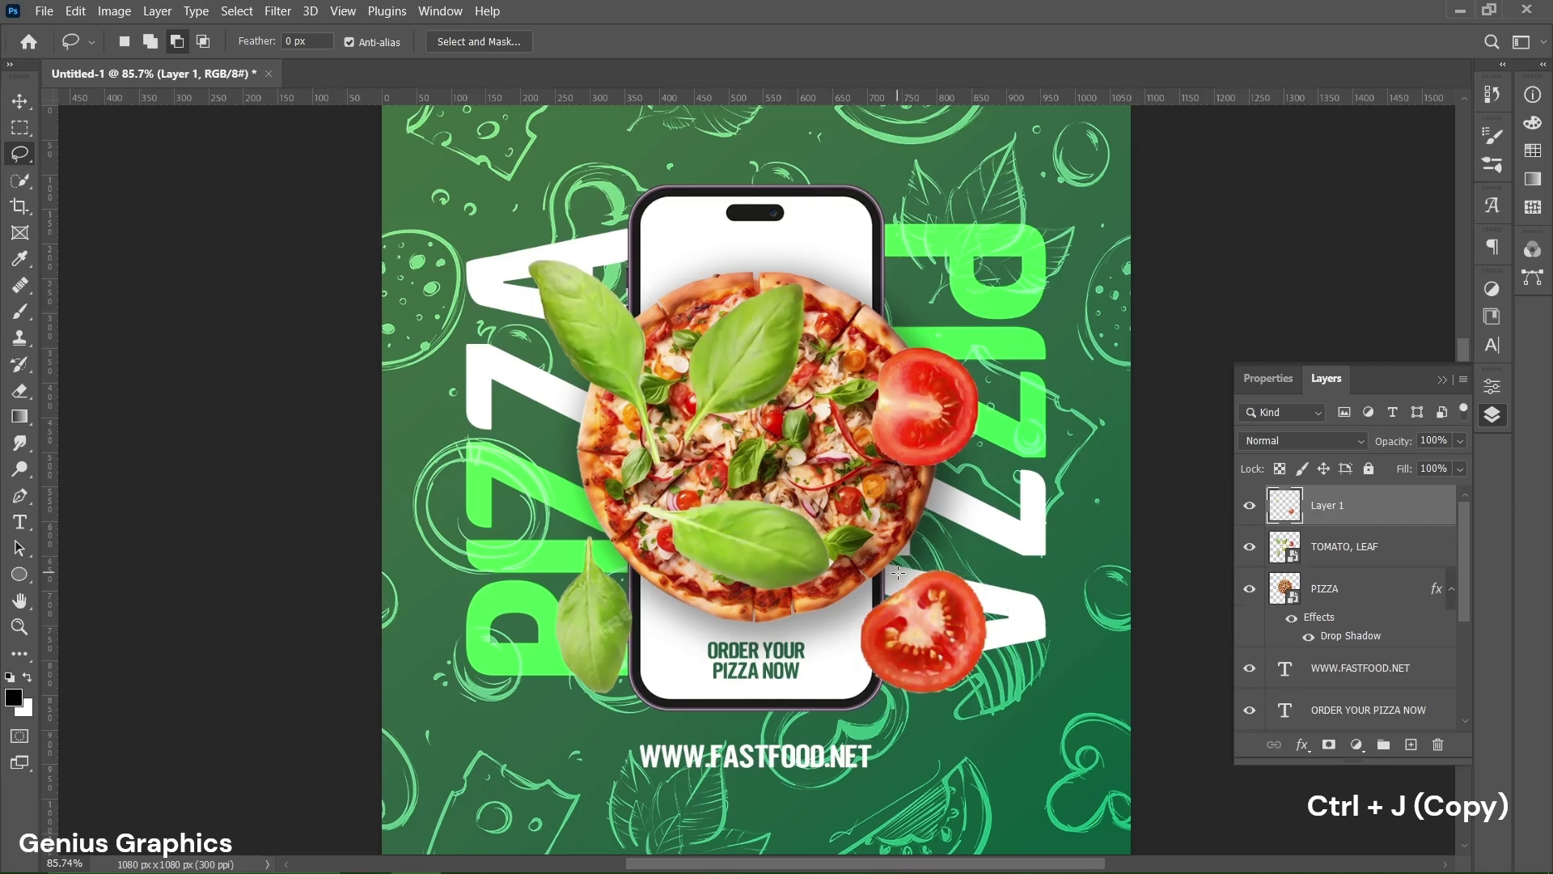
Hide the TOMATO, LEAF layer and rename the copied slice's layer to TOMATO.
left_click(1250, 549)
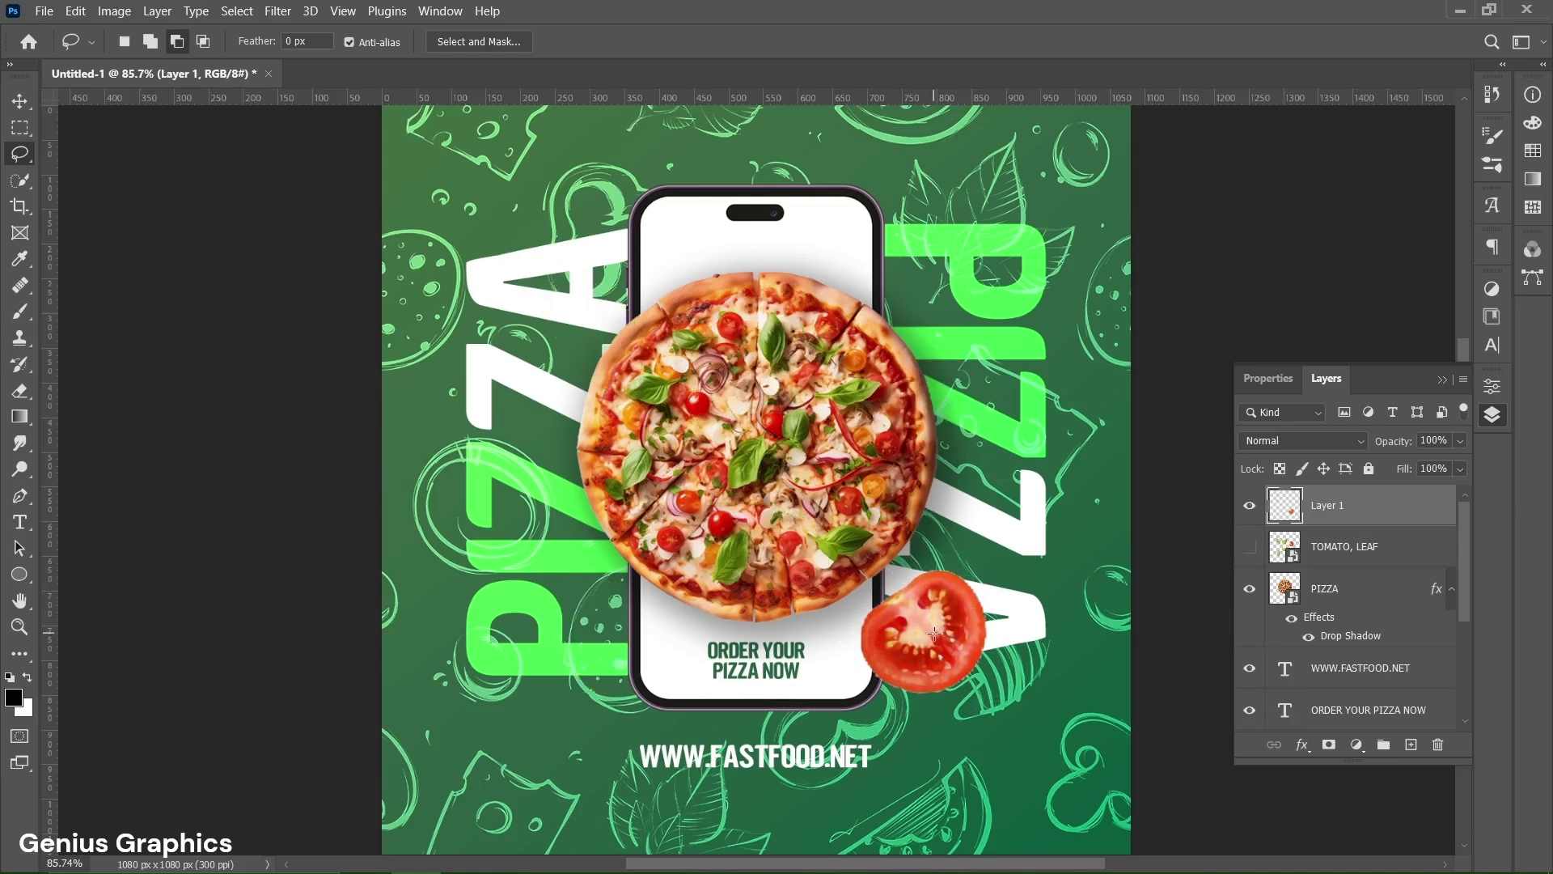
double_click(1348, 507)
type("TOMATO")
key("Return")
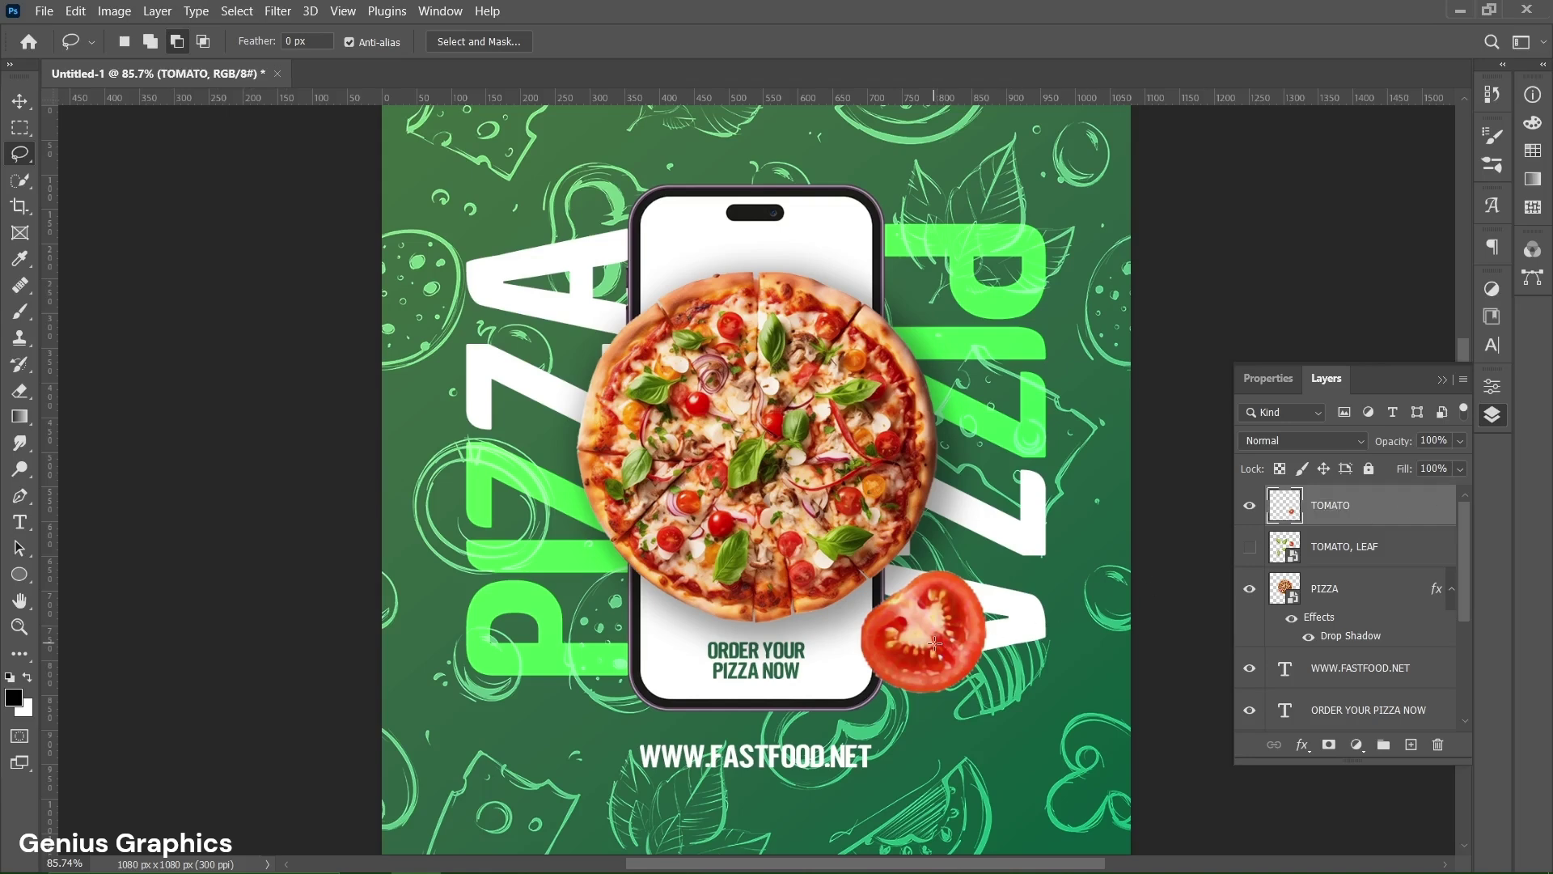
Move the tomato slice to the canvas's lower-right corner, rotate it to about -103° and enlarge it to about 118%.
left_click(20, 101)
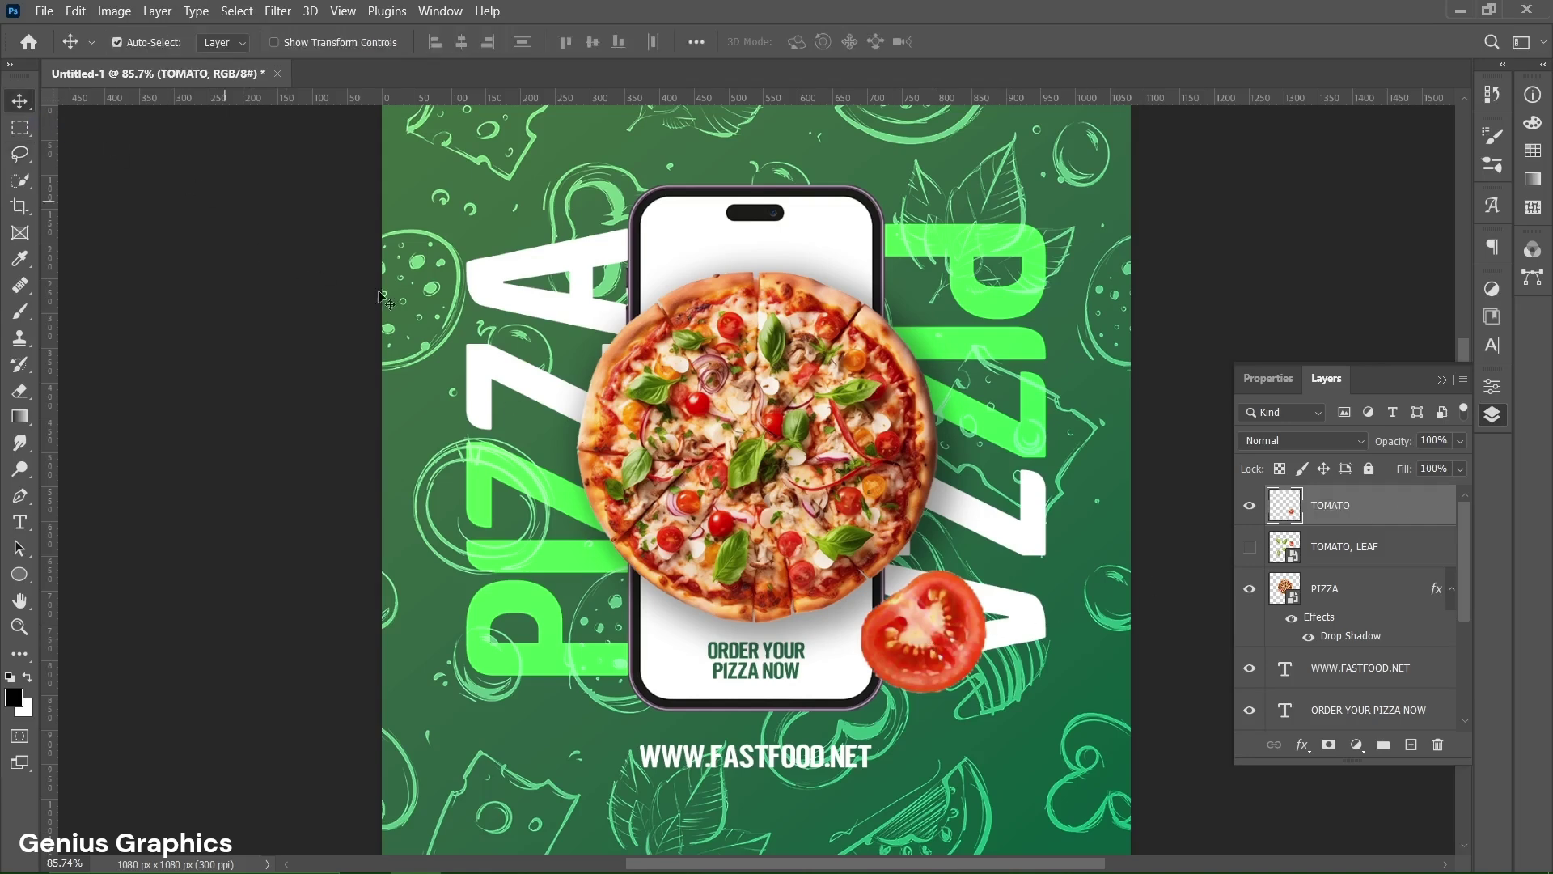
left_click_drag(911, 595, 1029, 748)
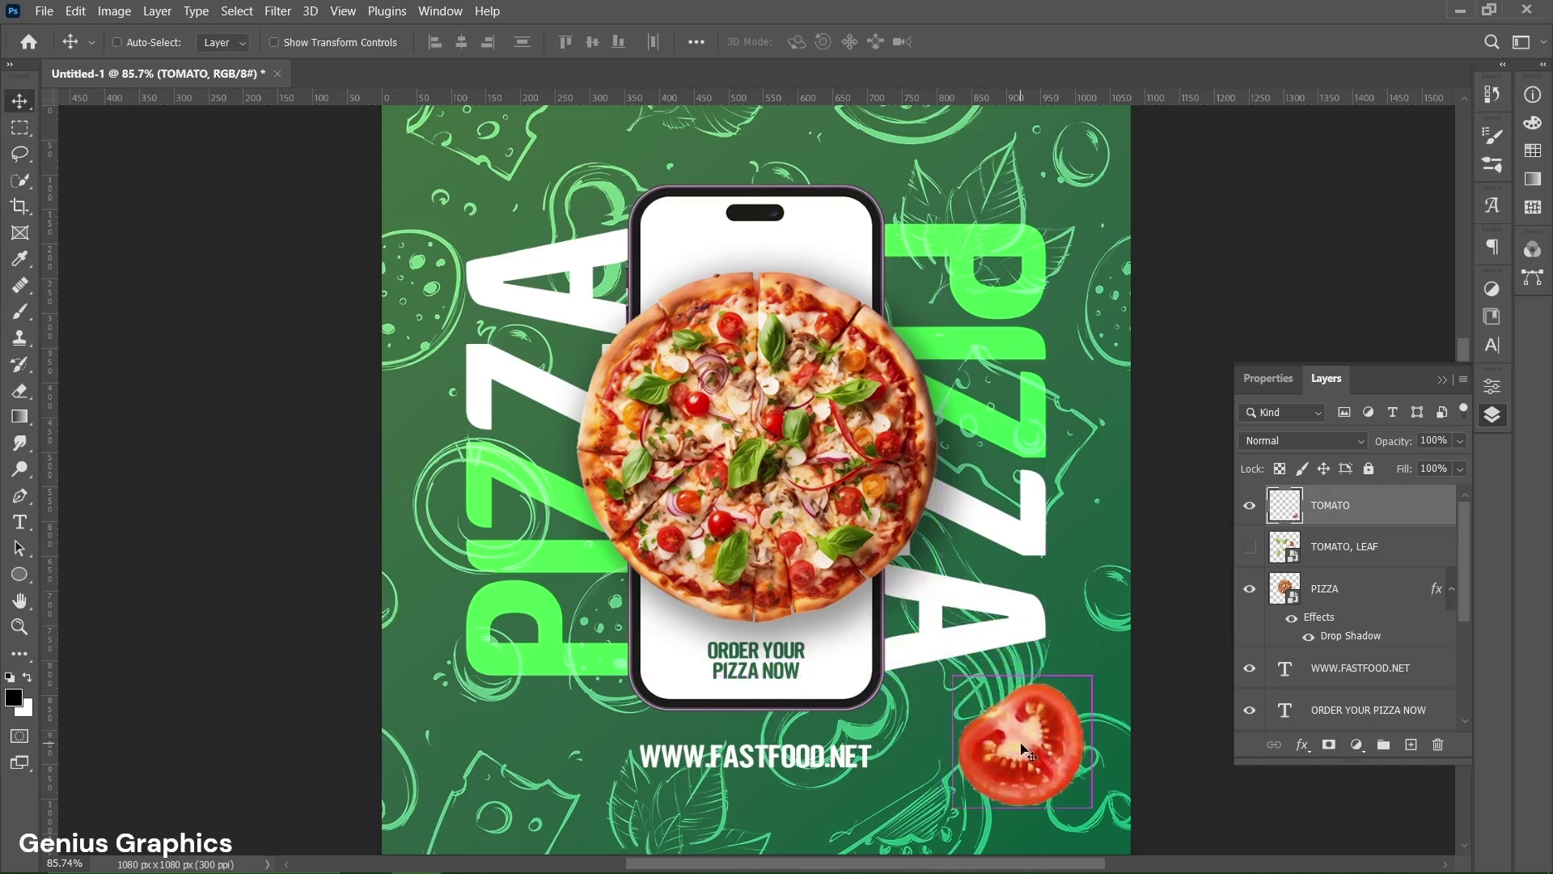
key("ctrl+t")
left_click_drag(1108, 677, 903, 618)
left_click_drag(1022, 767, 1045, 793)
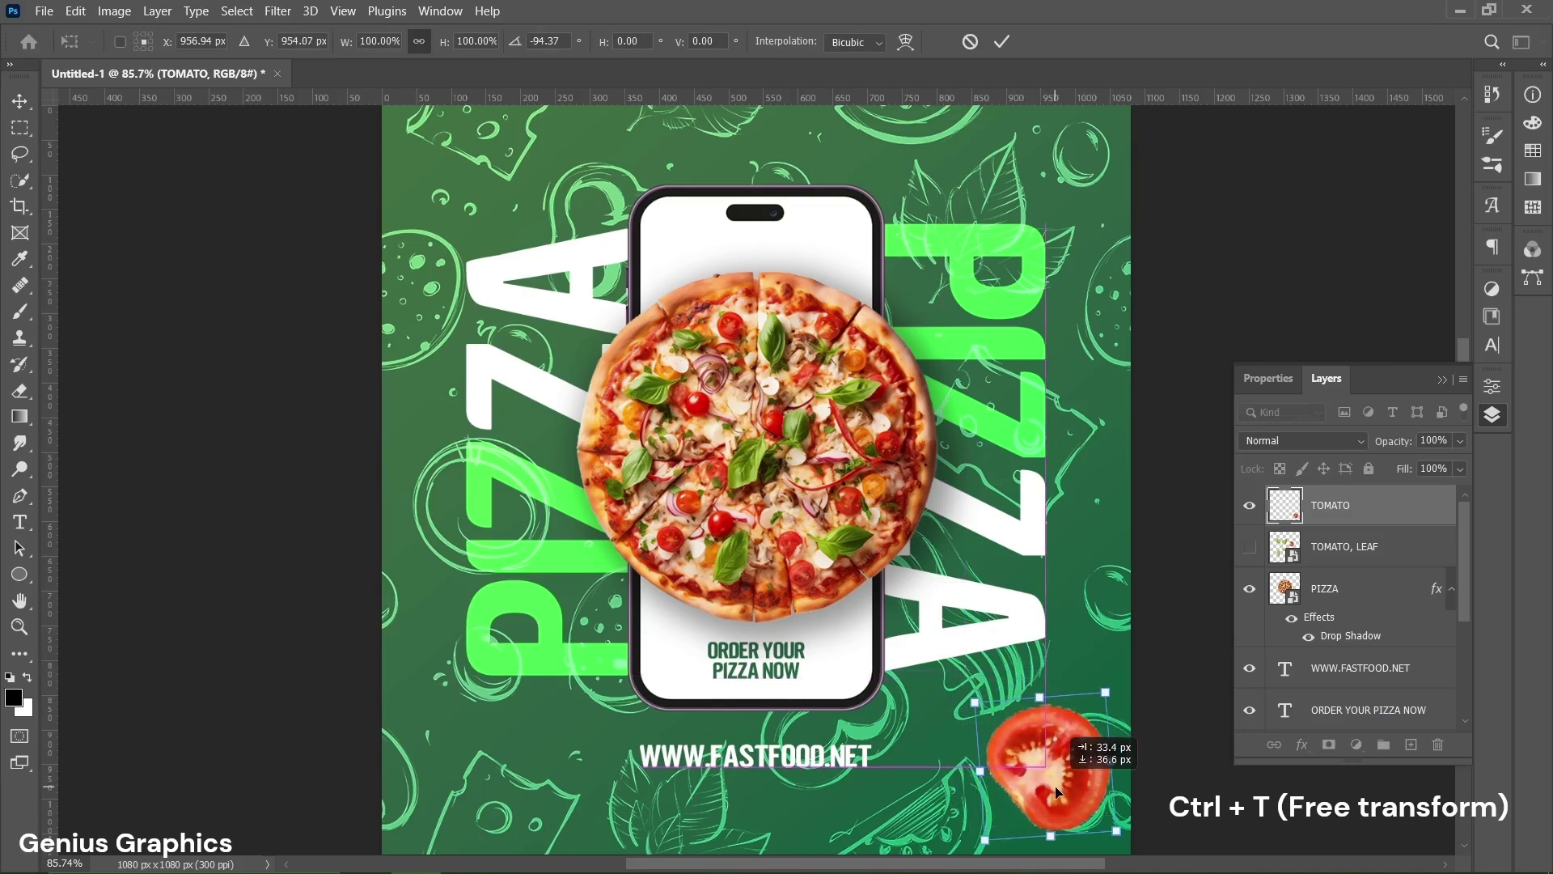
mouse_move(957, 675)
left_mouse_down()
mouse_move(945, 690)
mouse_move(963, 715)
mouse_move(942, 693)
left_mouse_up()
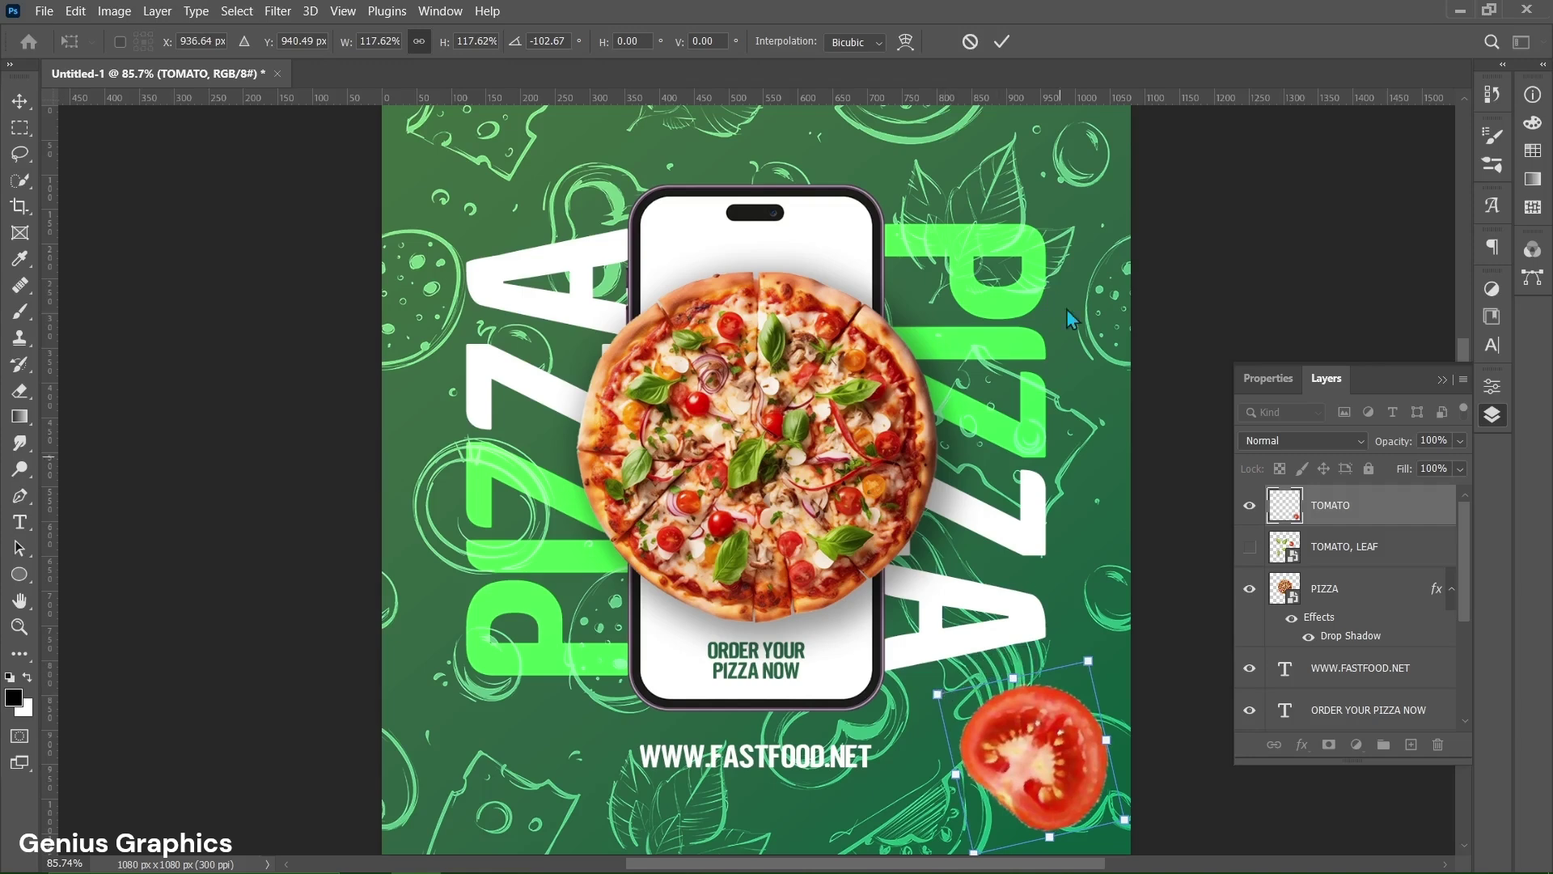
left_click(1001, 42)
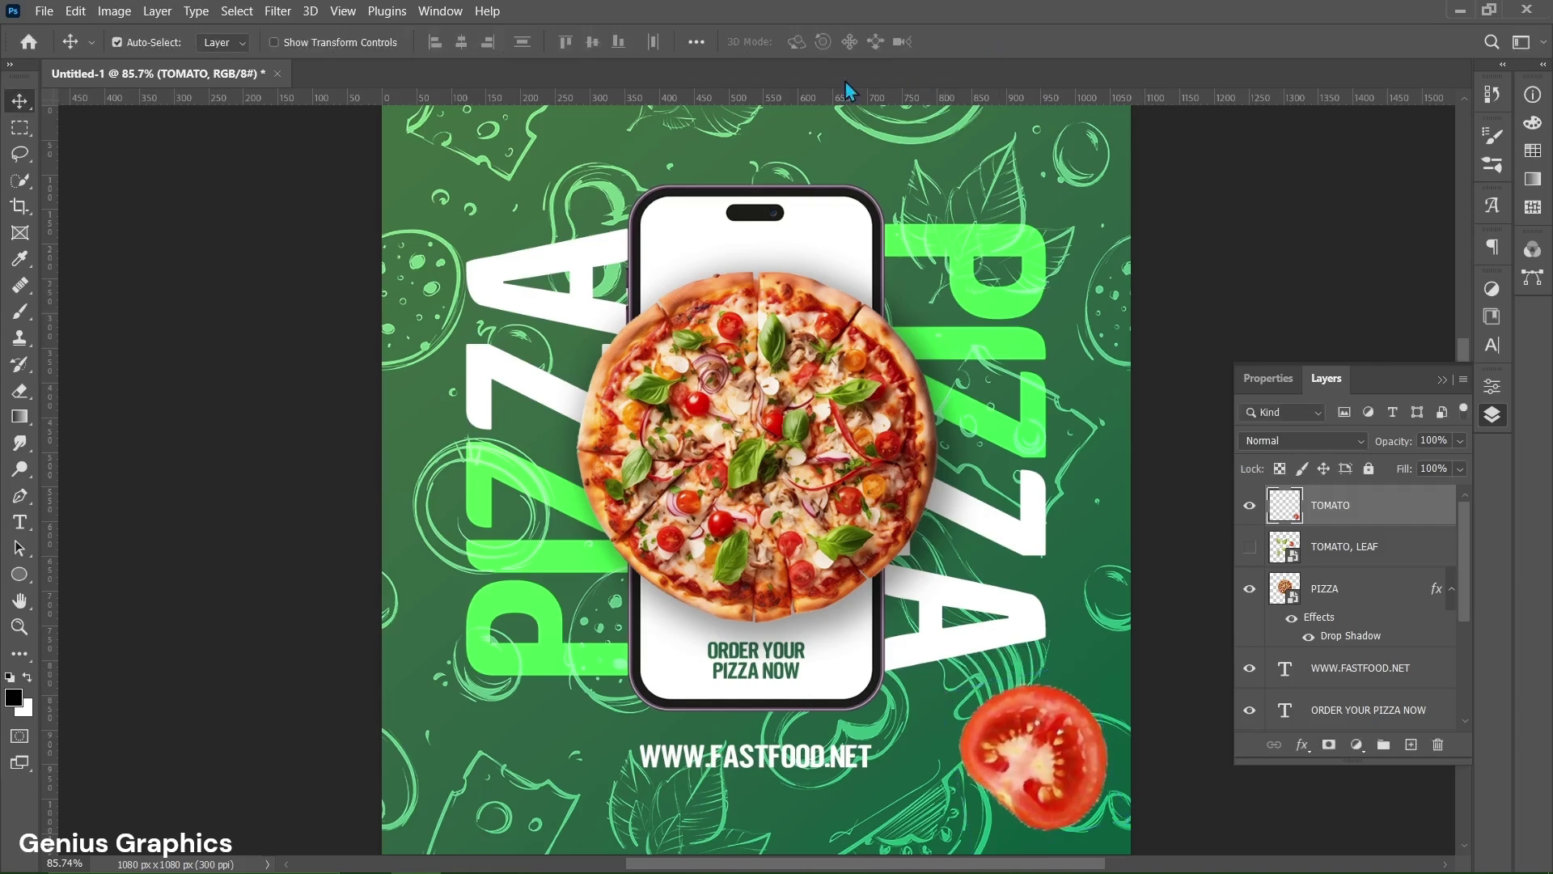
Apply a Gaussian Blur with a 3-pixel radius to the TOMATO layer.
left_click(277, 11)
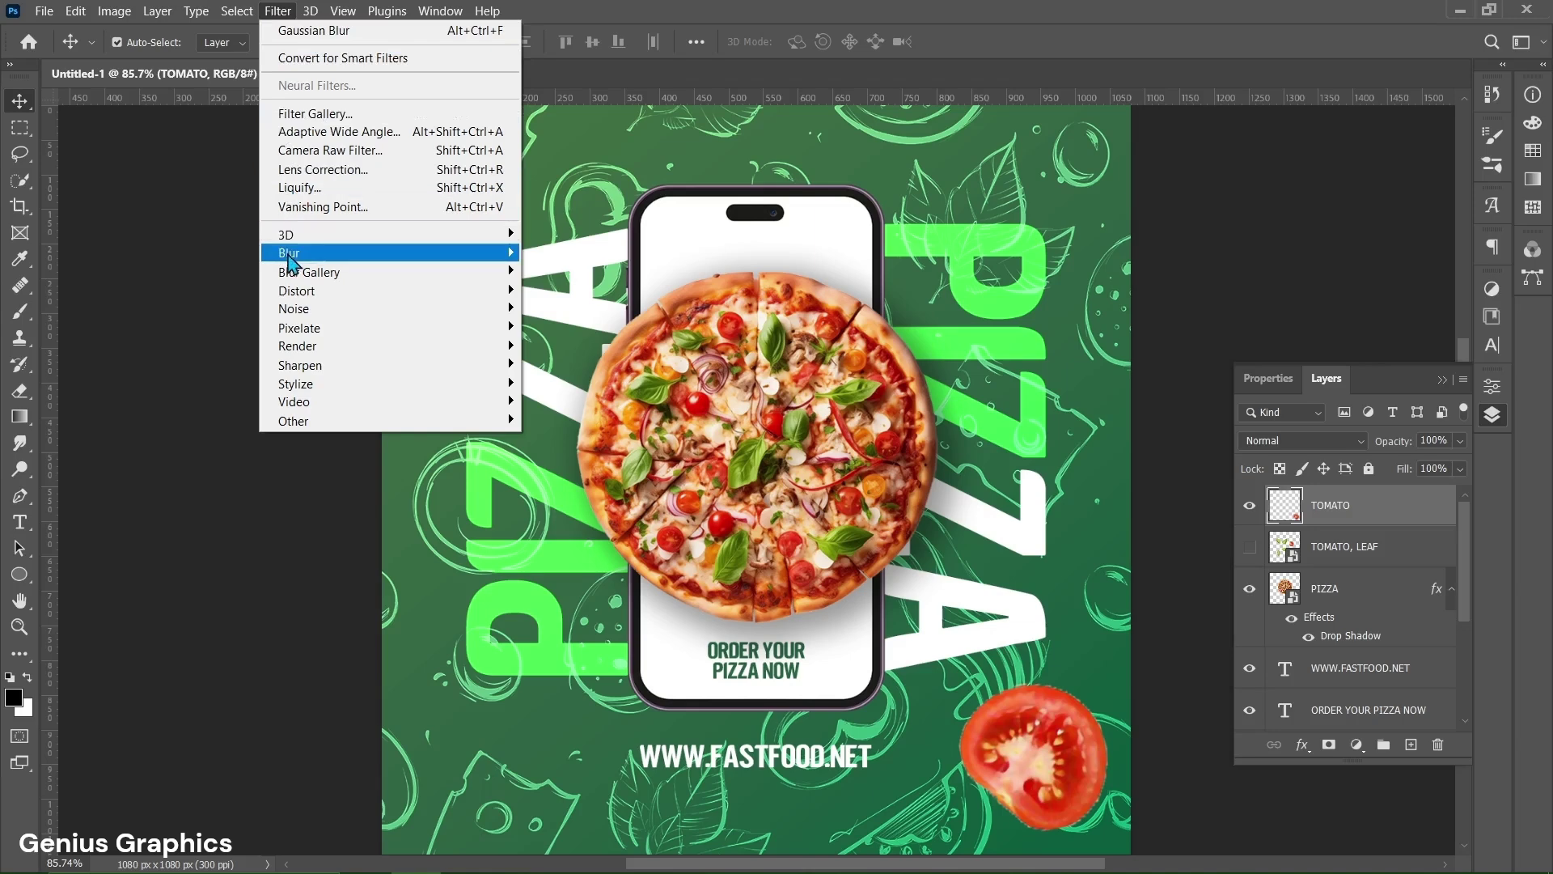
mouse_move(295, 254)
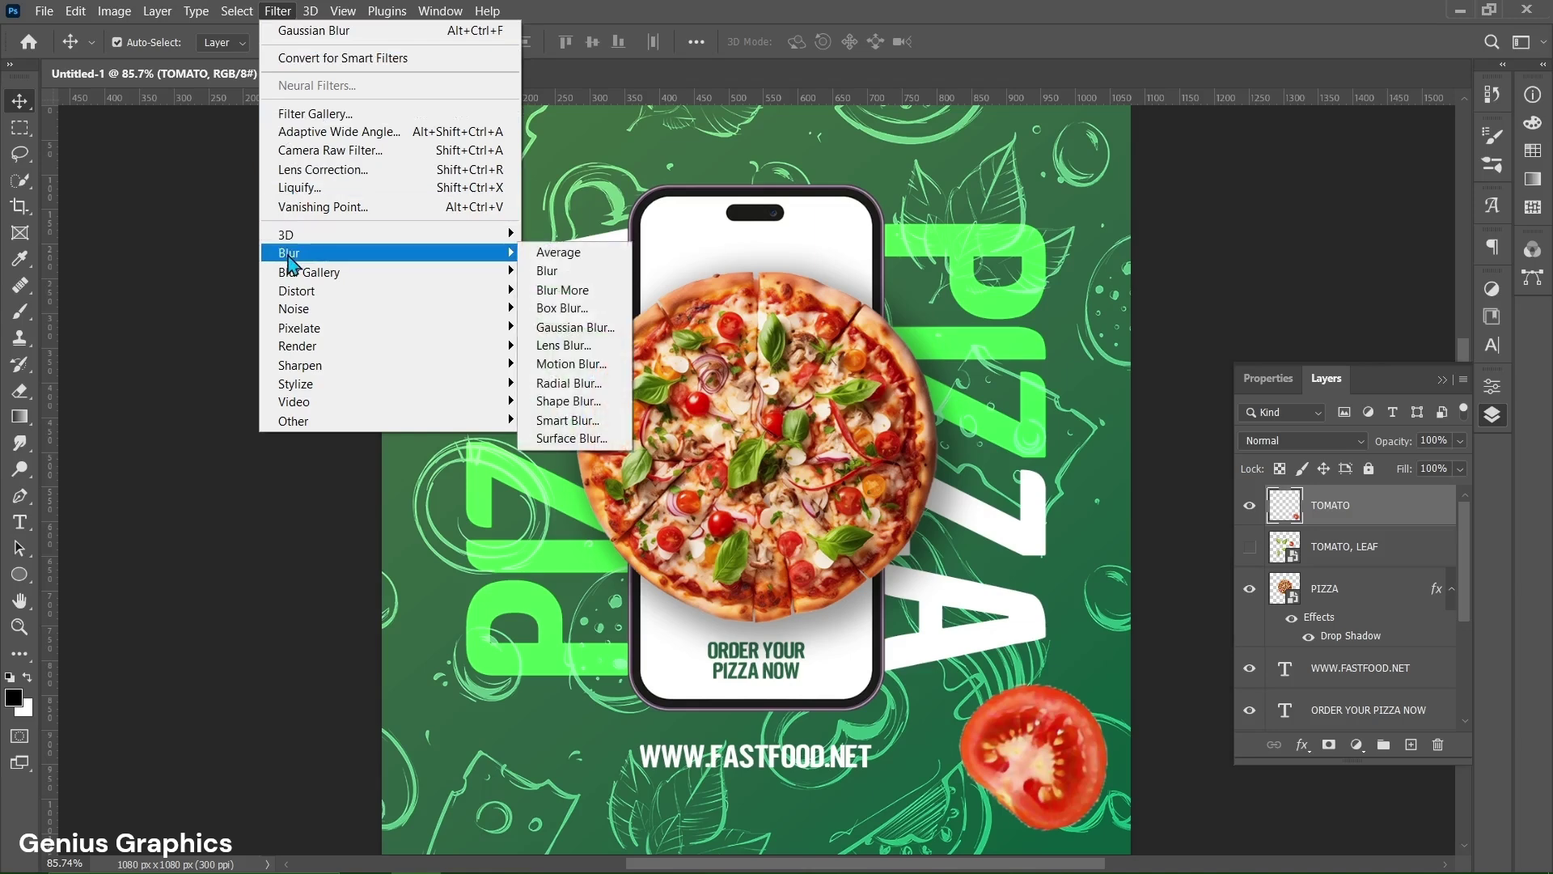
left_click(575, 327)
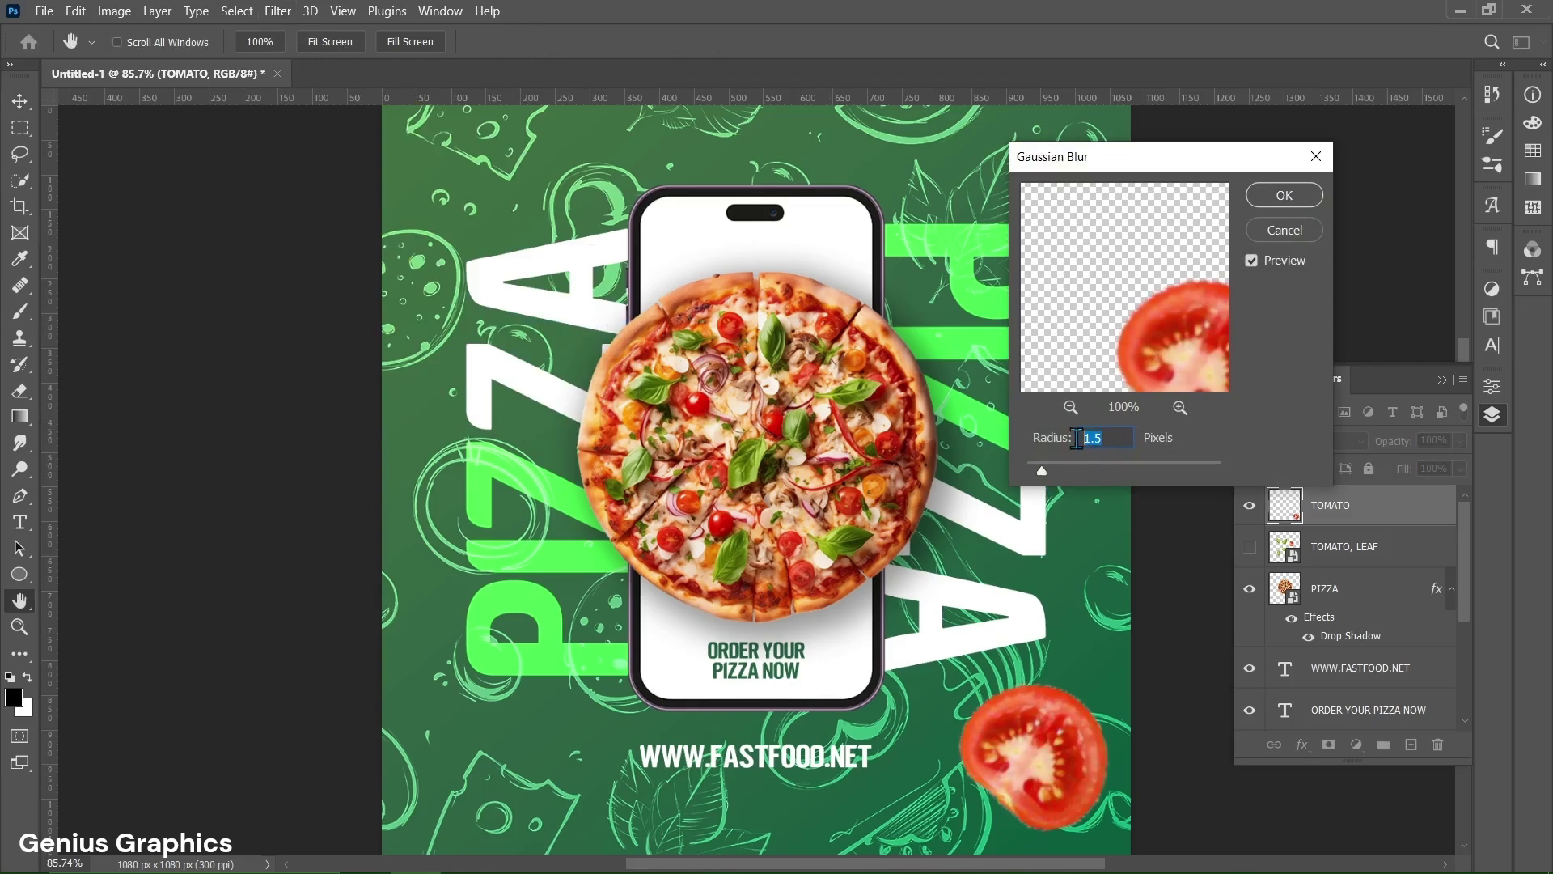
type("3")
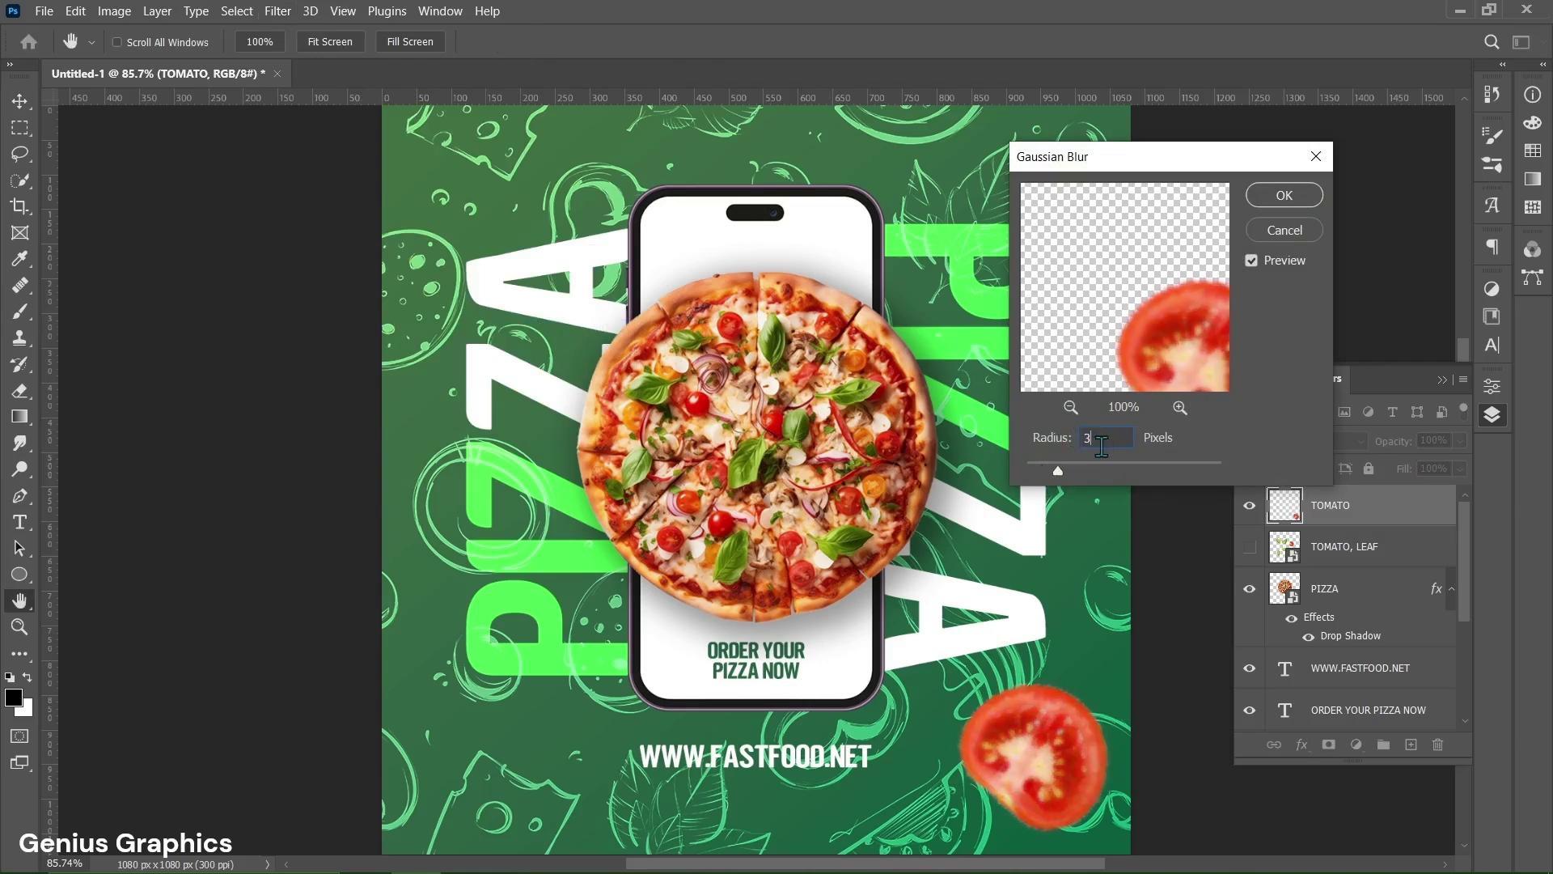
left_click(1284, 196)
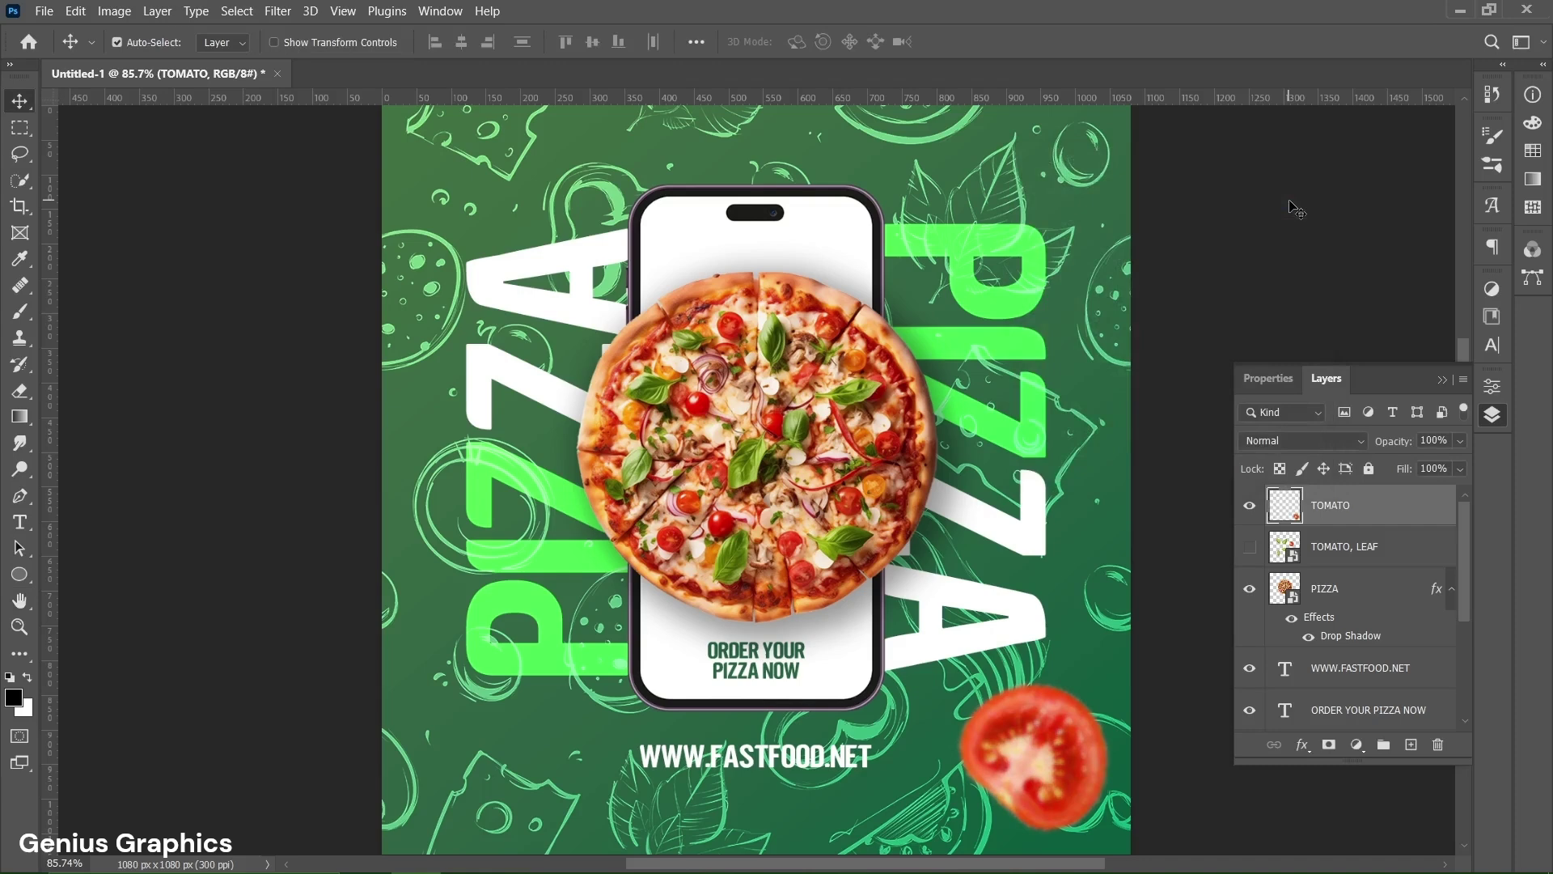
Adjust the tomato slice in the lower-right corner of the canvas, scaling it to about 102% and rotating it to about -9.3°.
left_click_drag(1037, 760, 1026, 762)
key("ctrl+t")
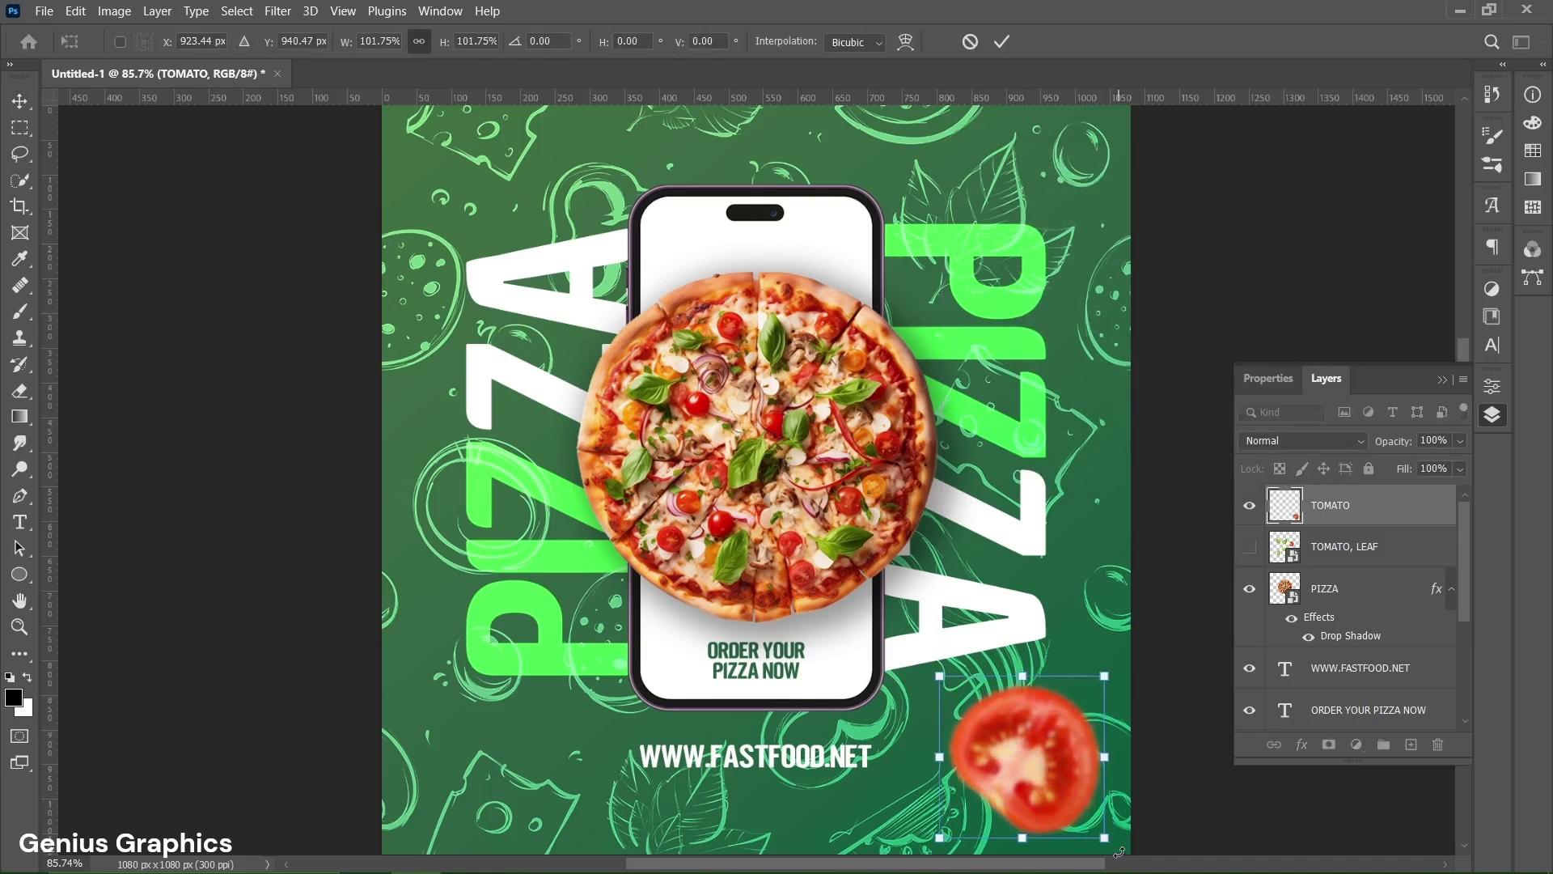
left_click_drag(1119, 851, 1130, 832)
left_click_drag(1023, 774, 1028, 772)
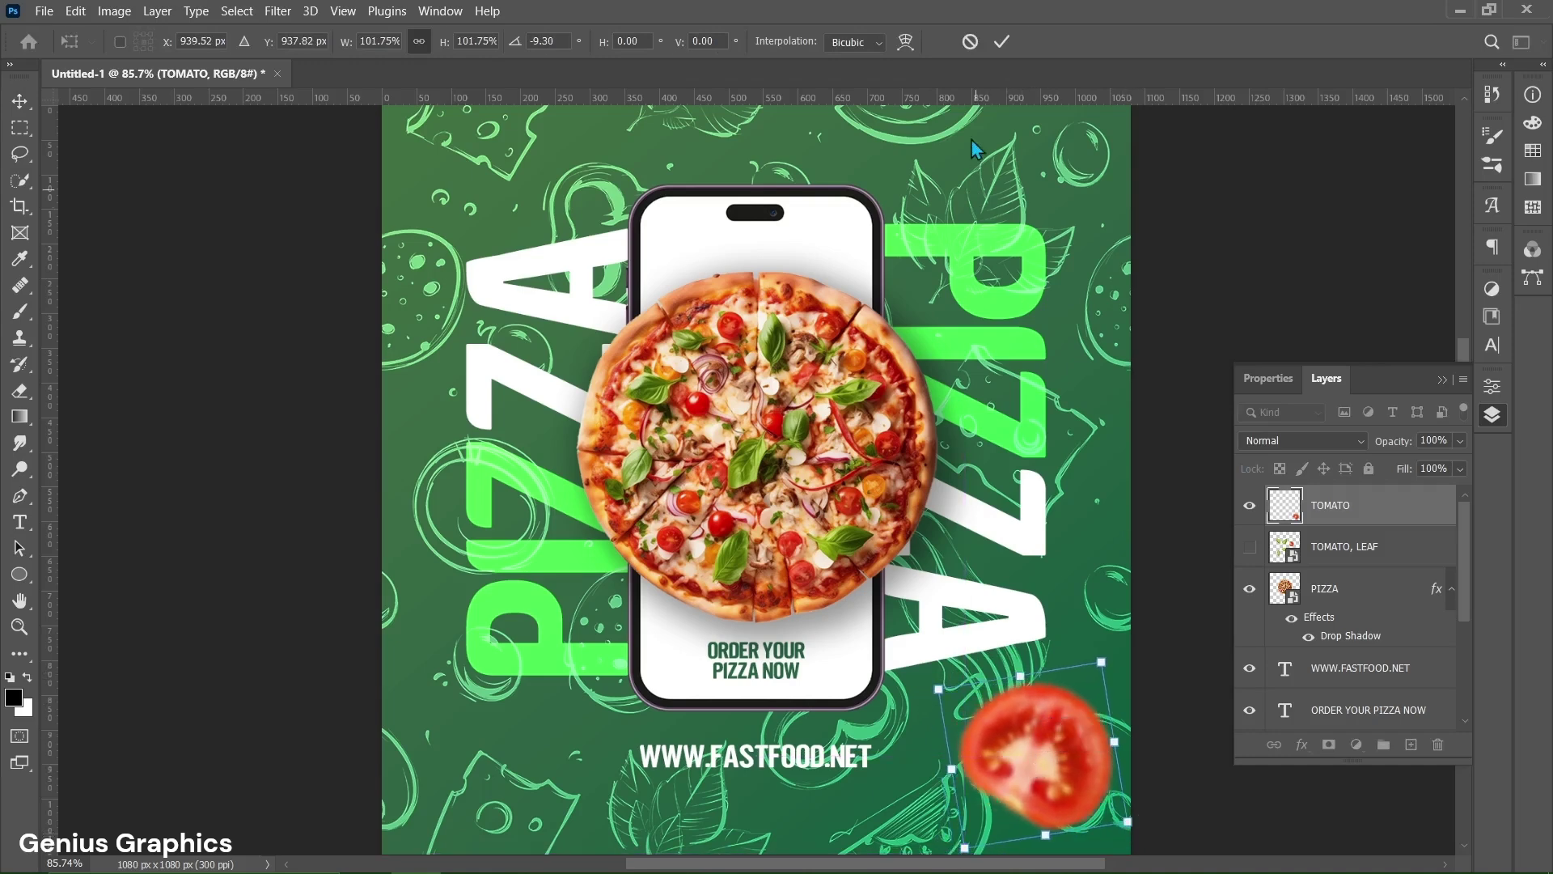
left_click(1002, 41)
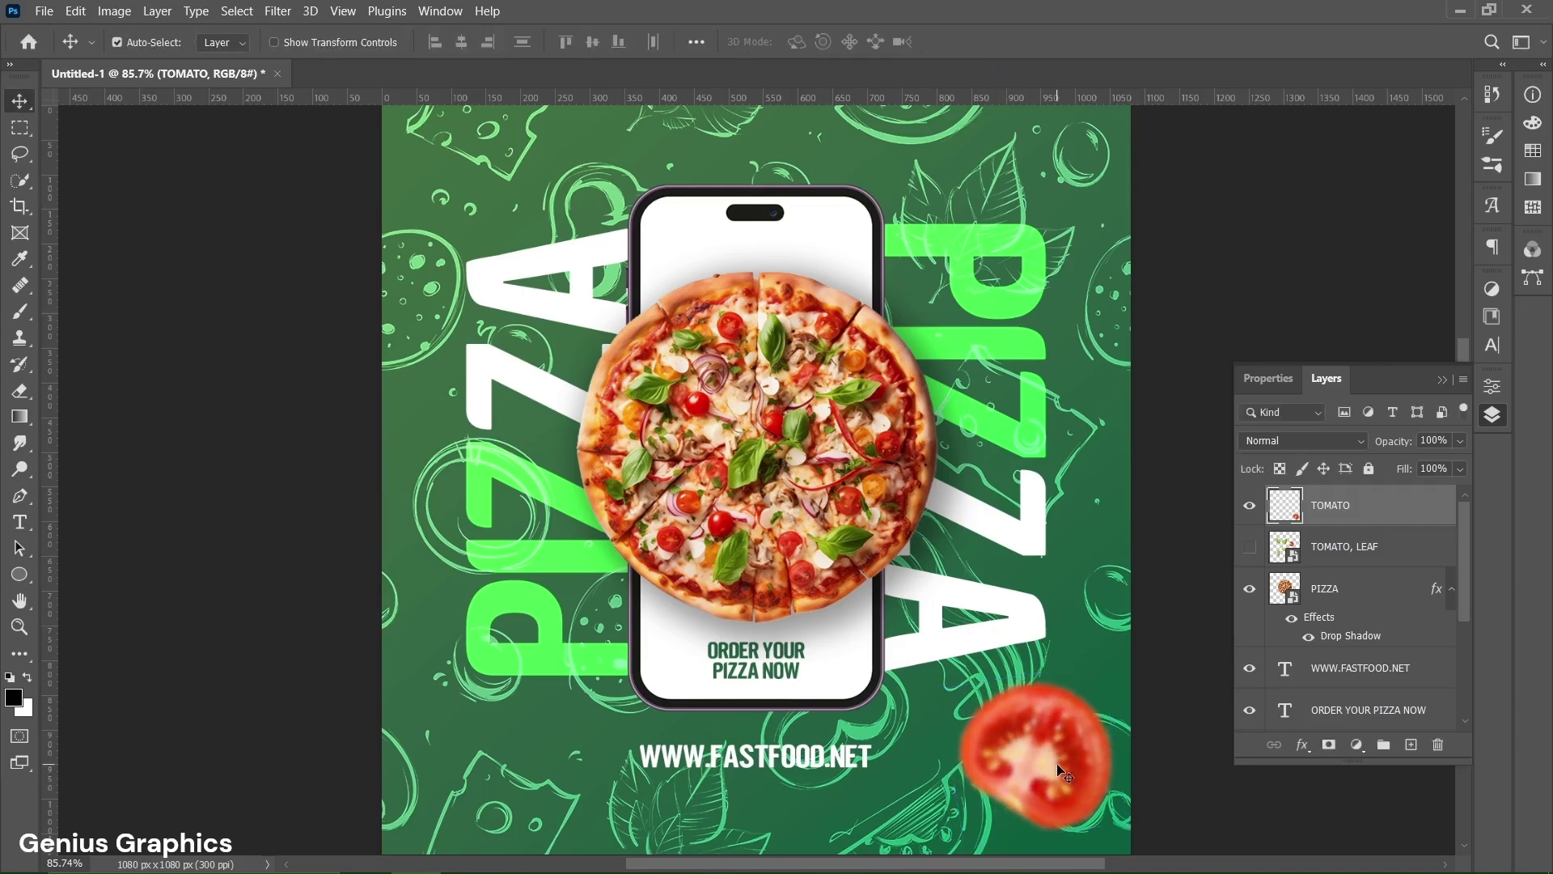
Add a Multiply drop shadow to the TOMATO layer: 40% opacity, 140° angle, 20 px distance, 15% spread, 55 px size.
double_click(1443, 510)
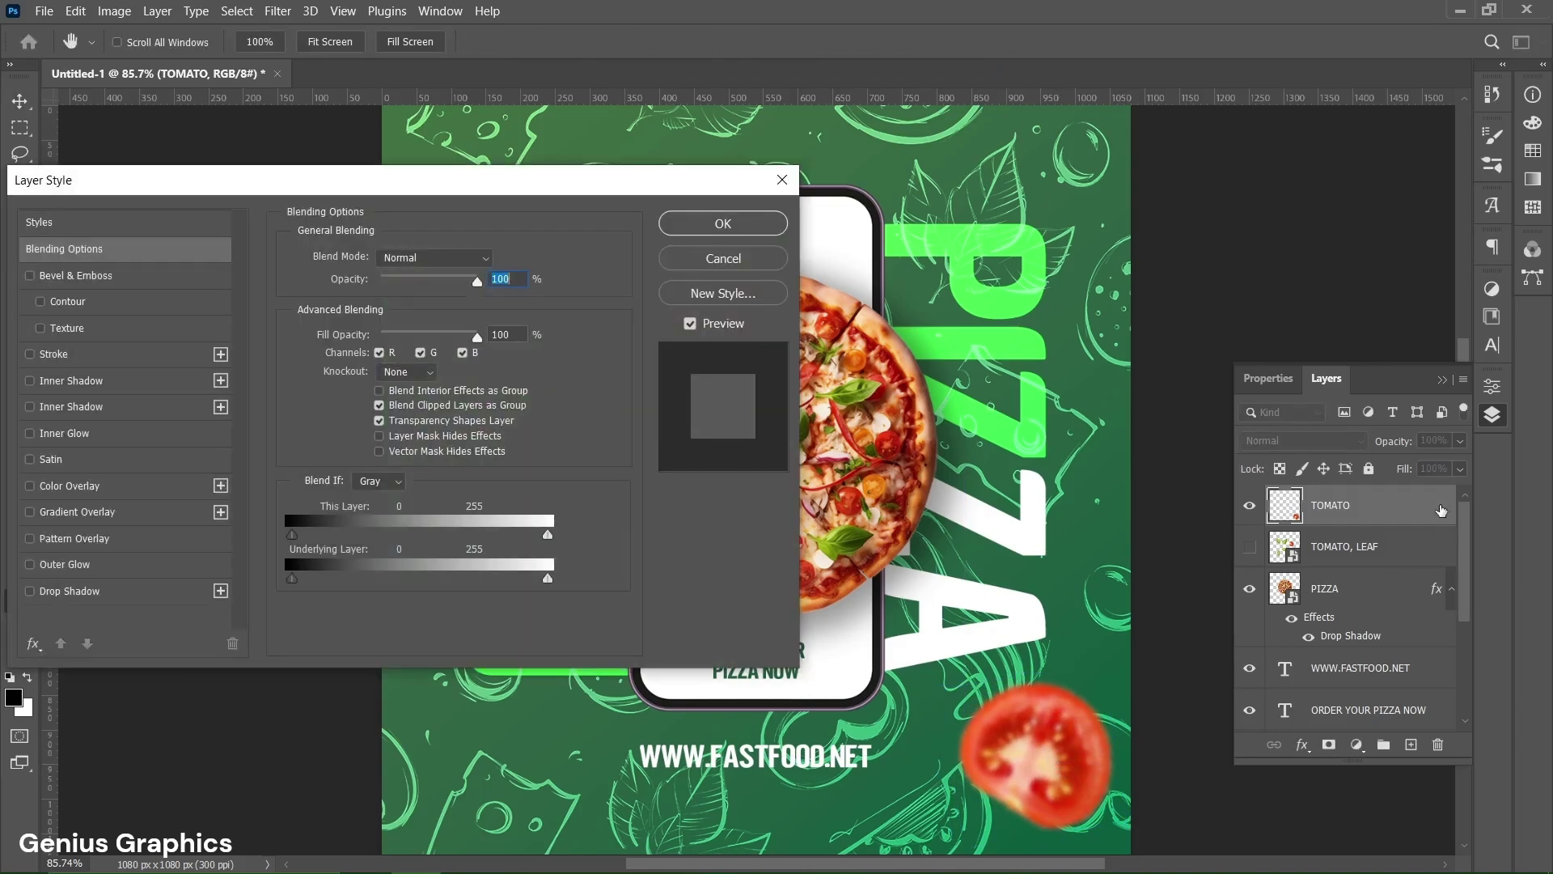
left_click(70, 591)
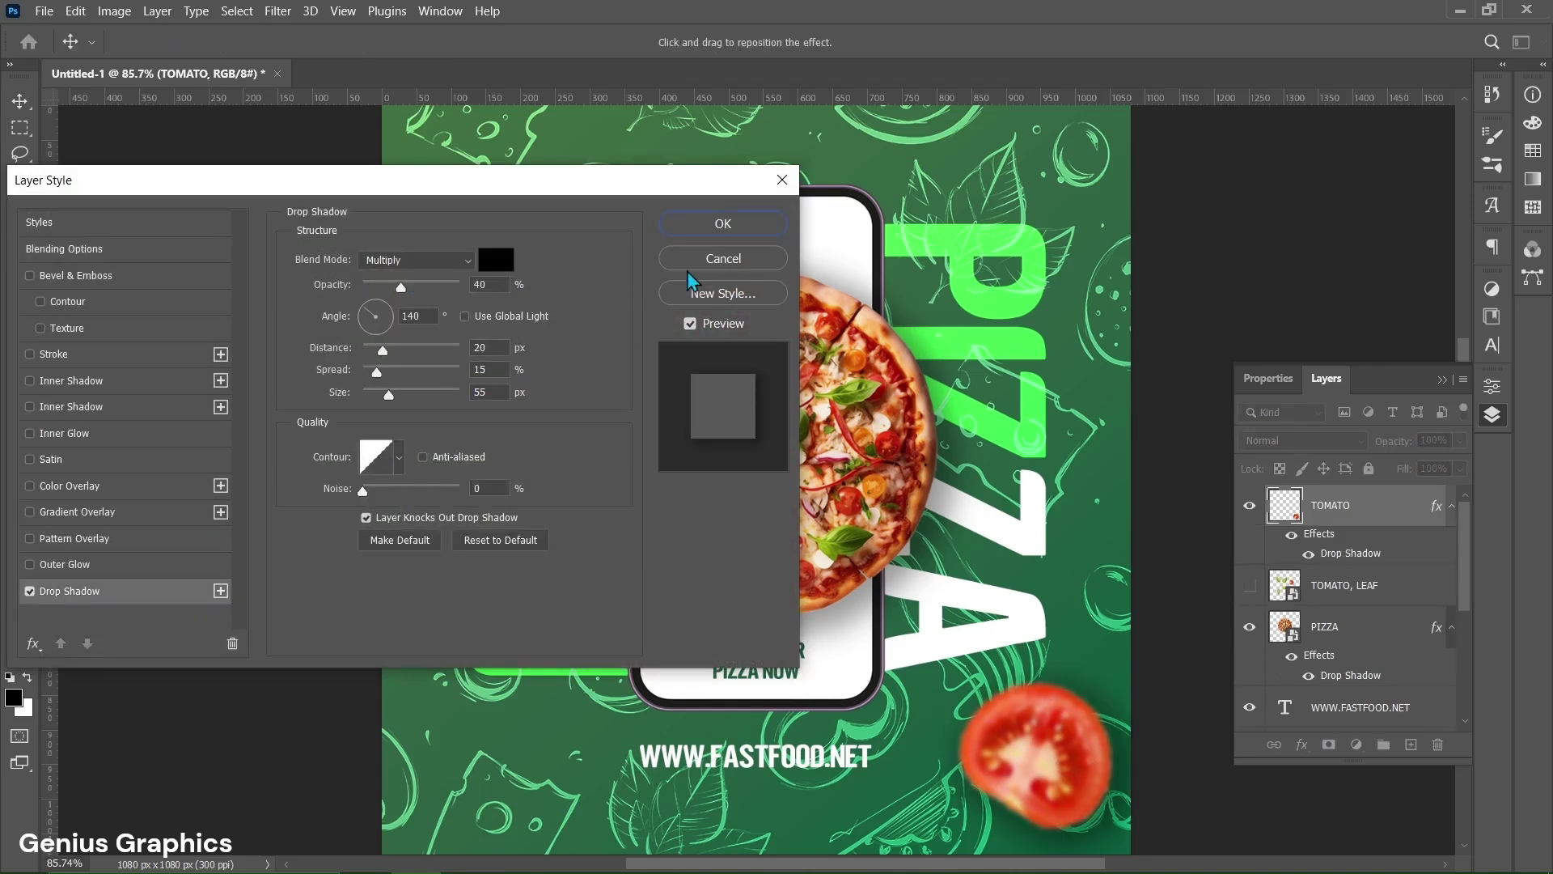
left_click(723, 227)
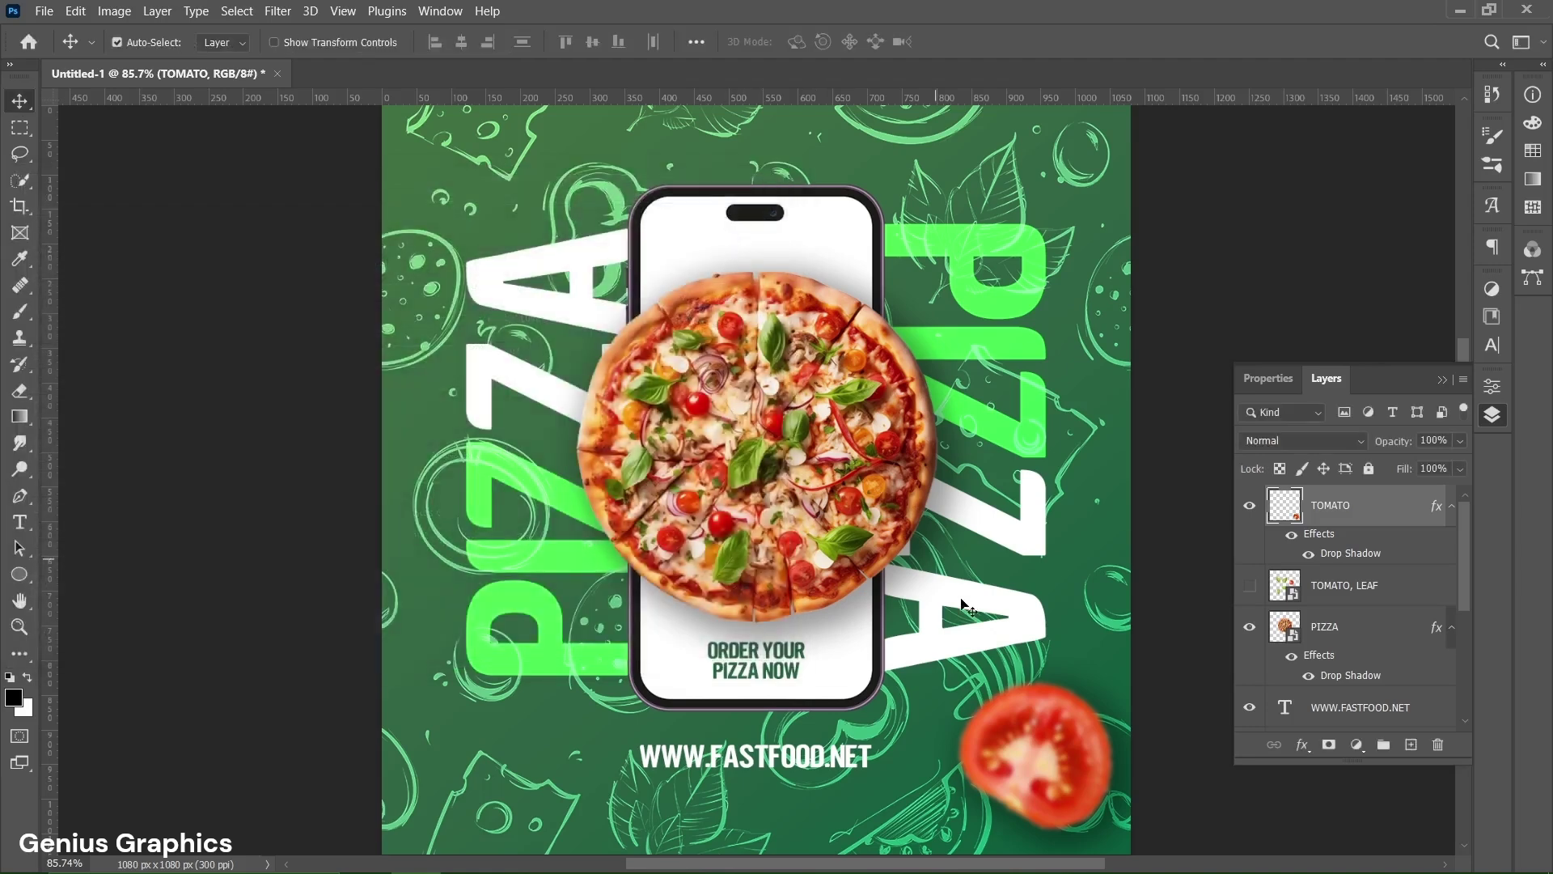
Duplicate the tomato slice into the canvas's upper-left corner, partly off the edge, enlarged to about 148% and rotated to about 118°.
left_click_drag(1017, 713, 542, 182)
key("ctrl+t")
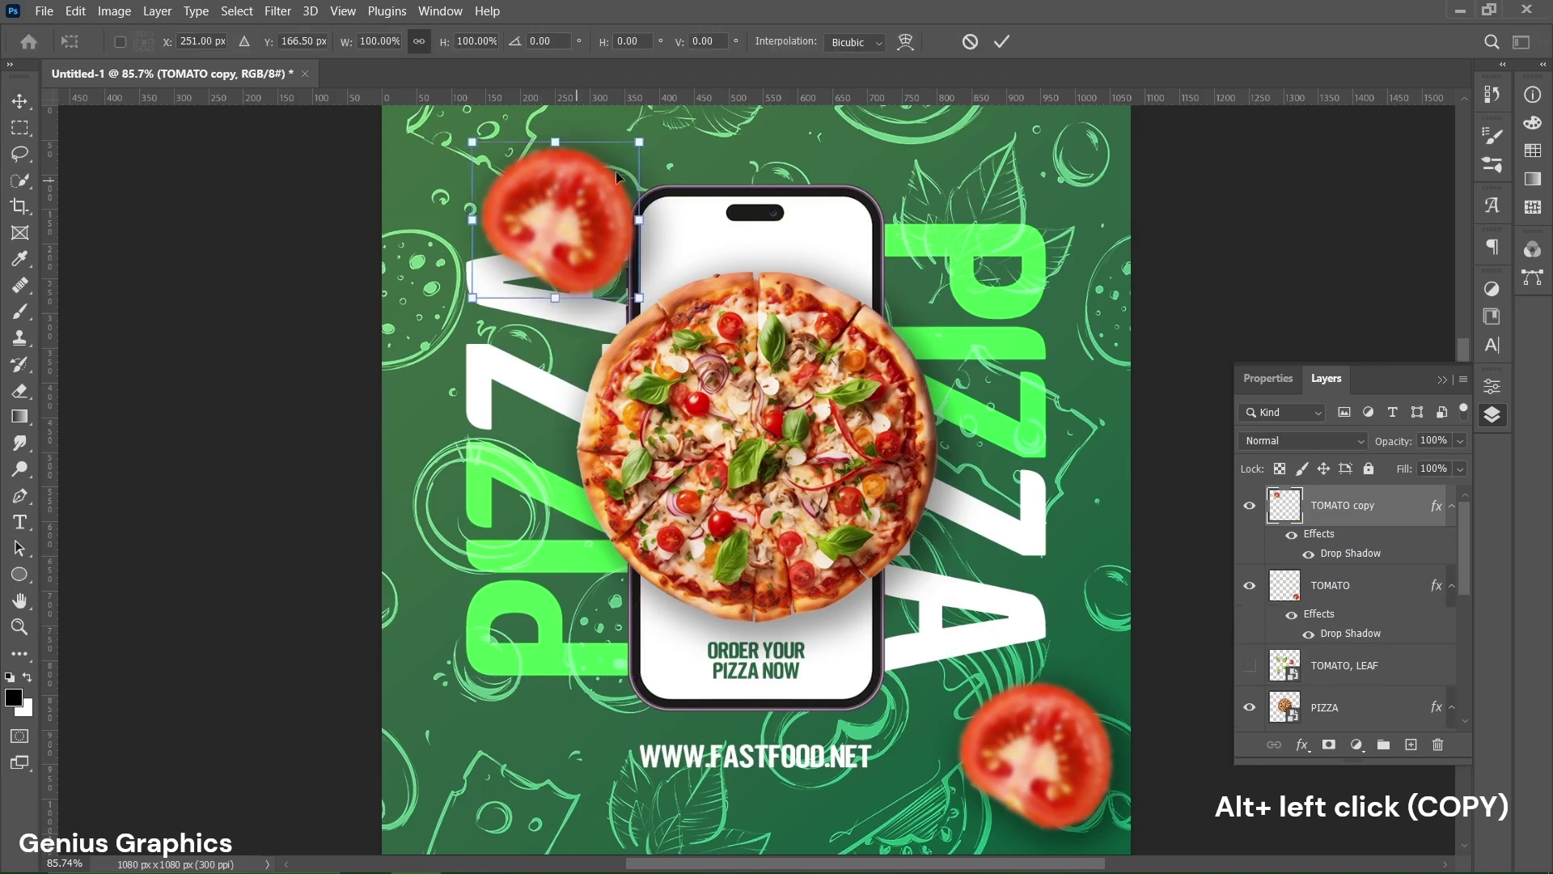
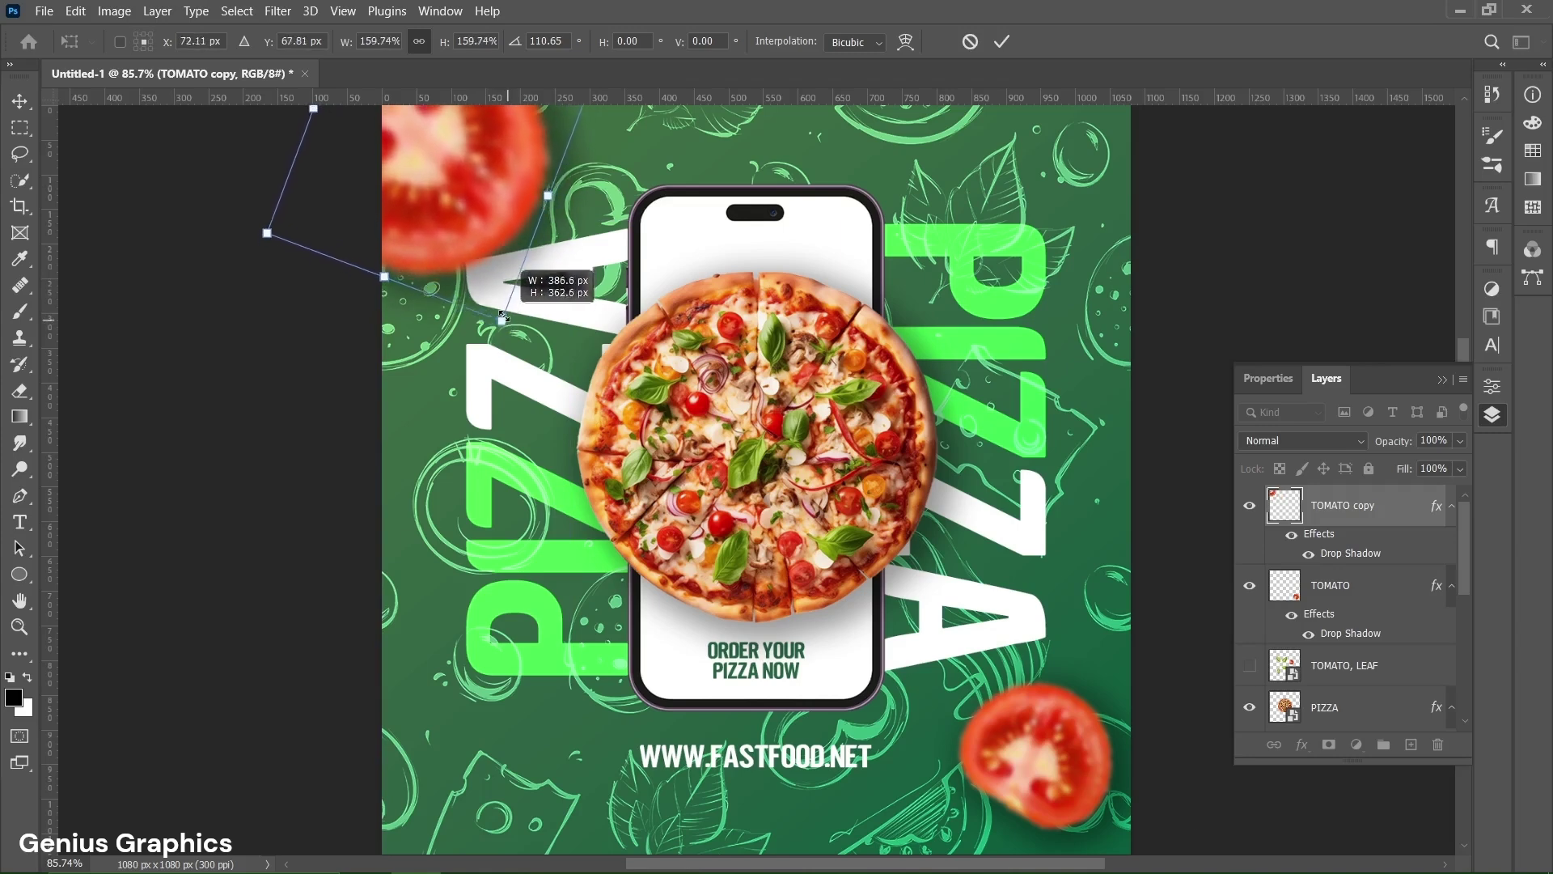
left_click_drag(463, 175, 467, 144)
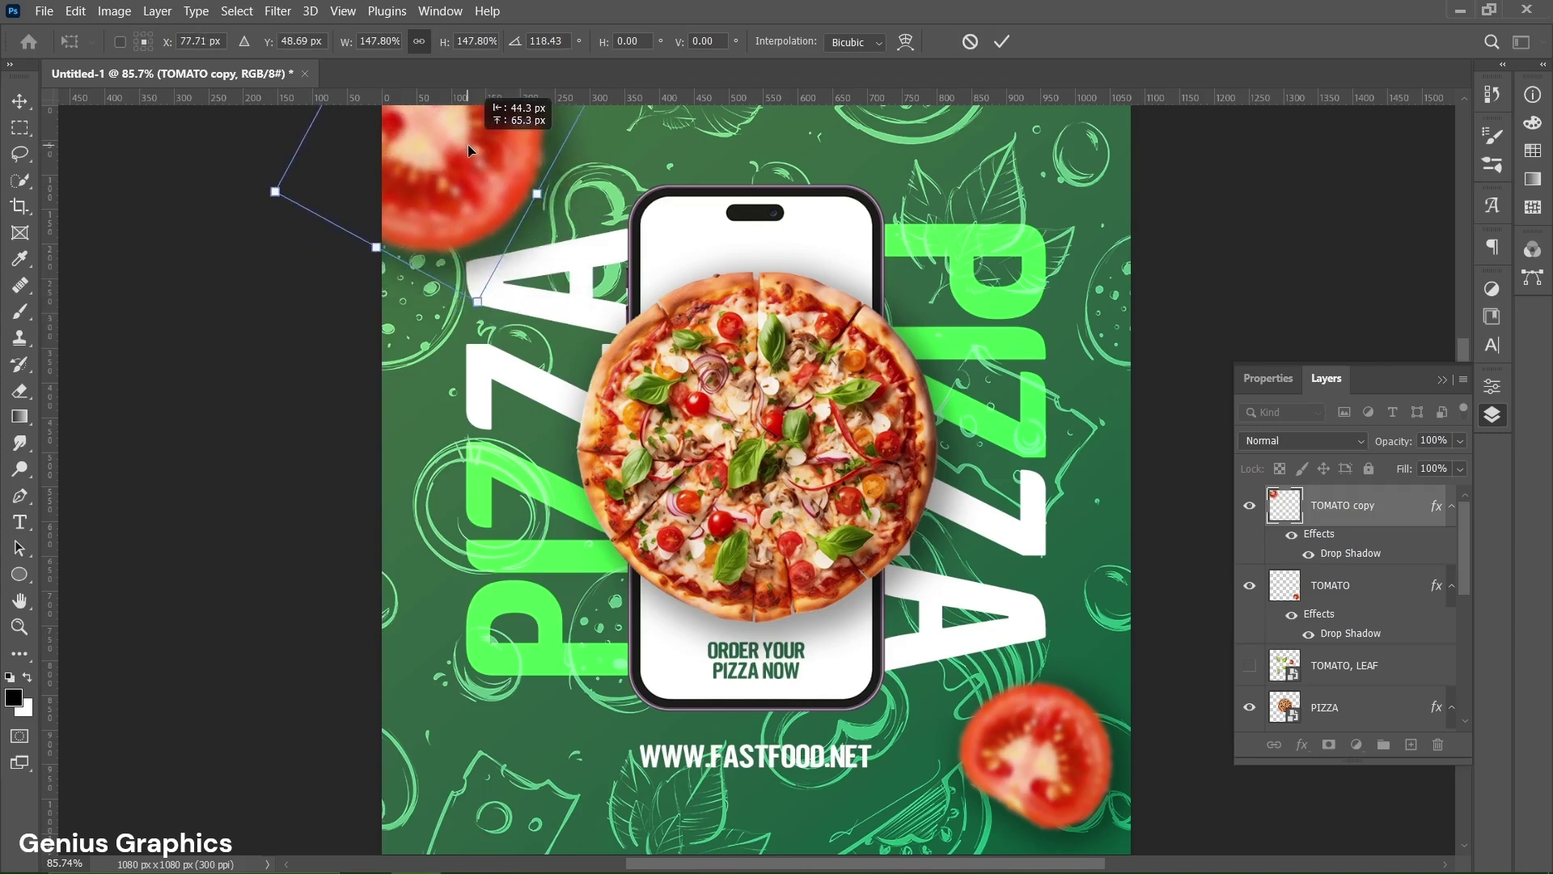
left_click(1002, 42)
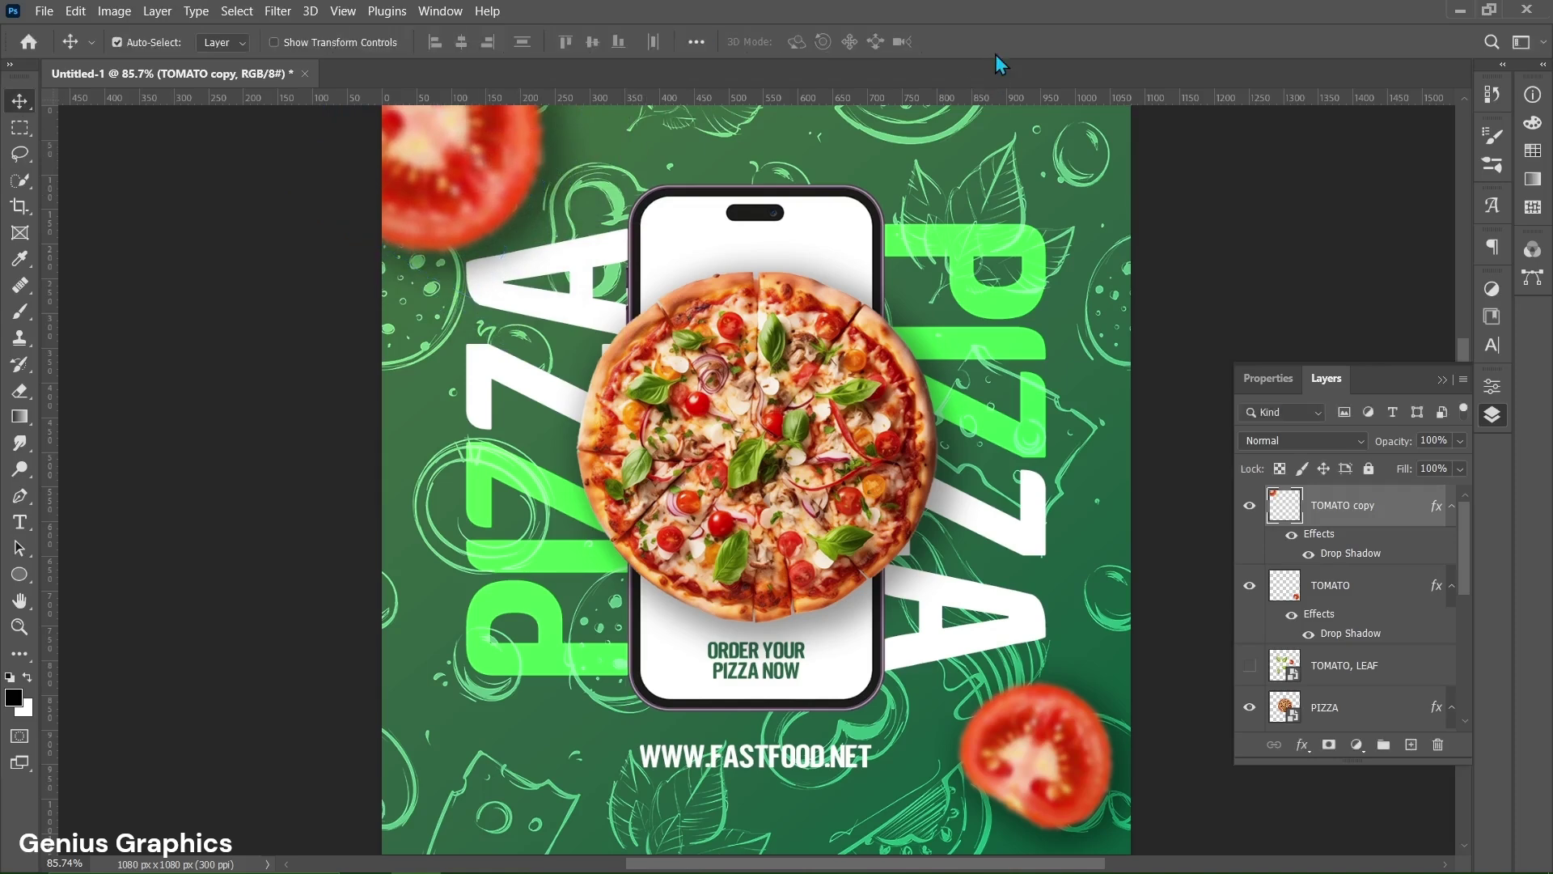
Lasso the upper-middle leaf in the TOMATO, LEAF image and copy it to a new layer, leaving the source layer hidden.
left_click(1267, 669)
left_click(1250, 665)
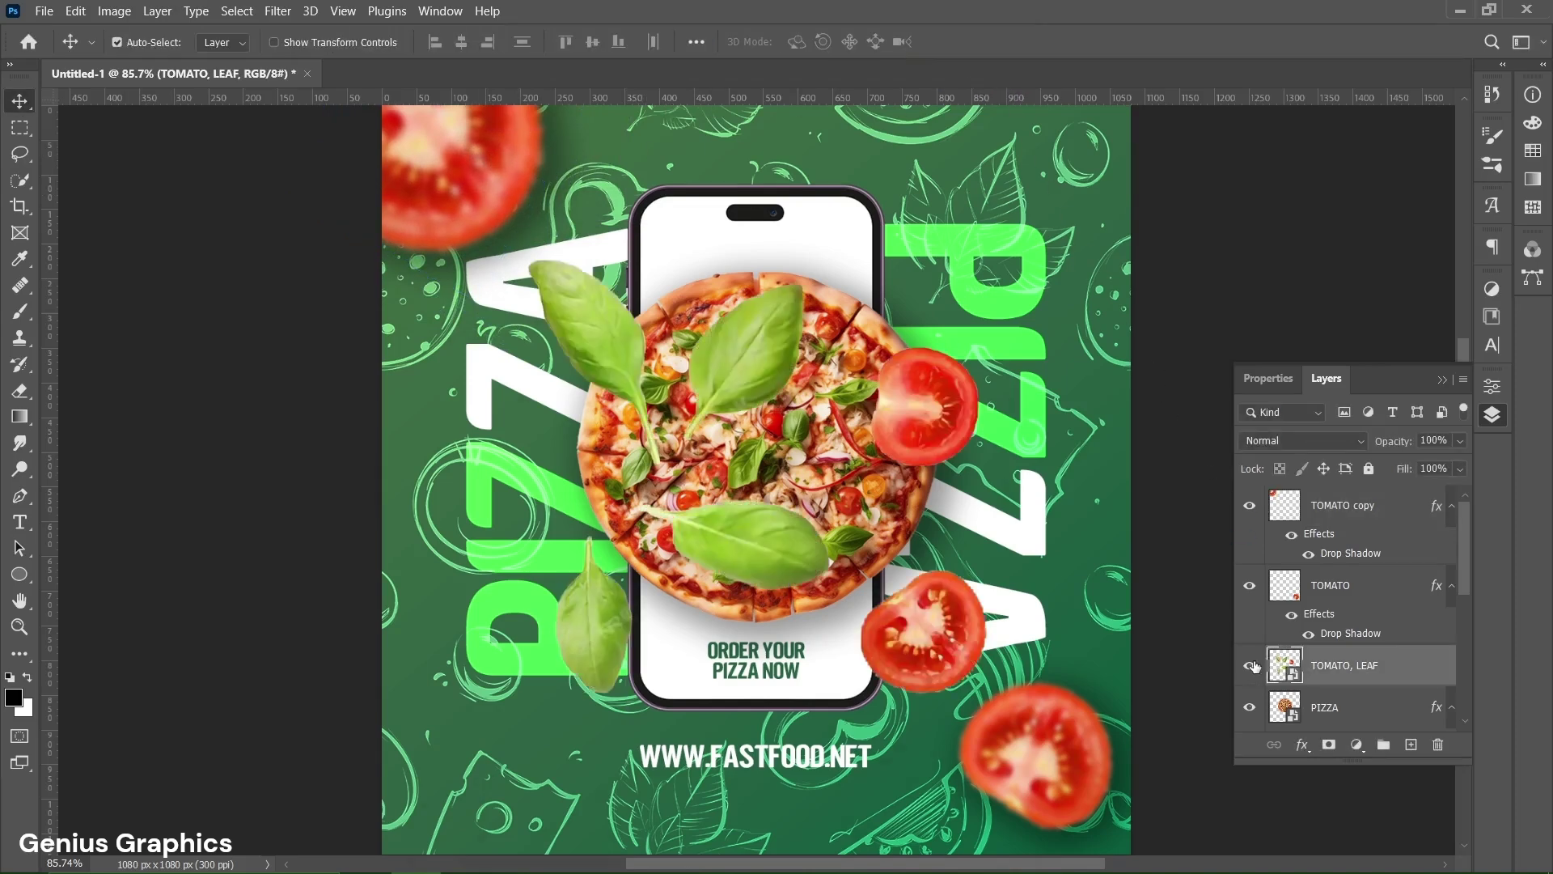
left_click(25, 165)
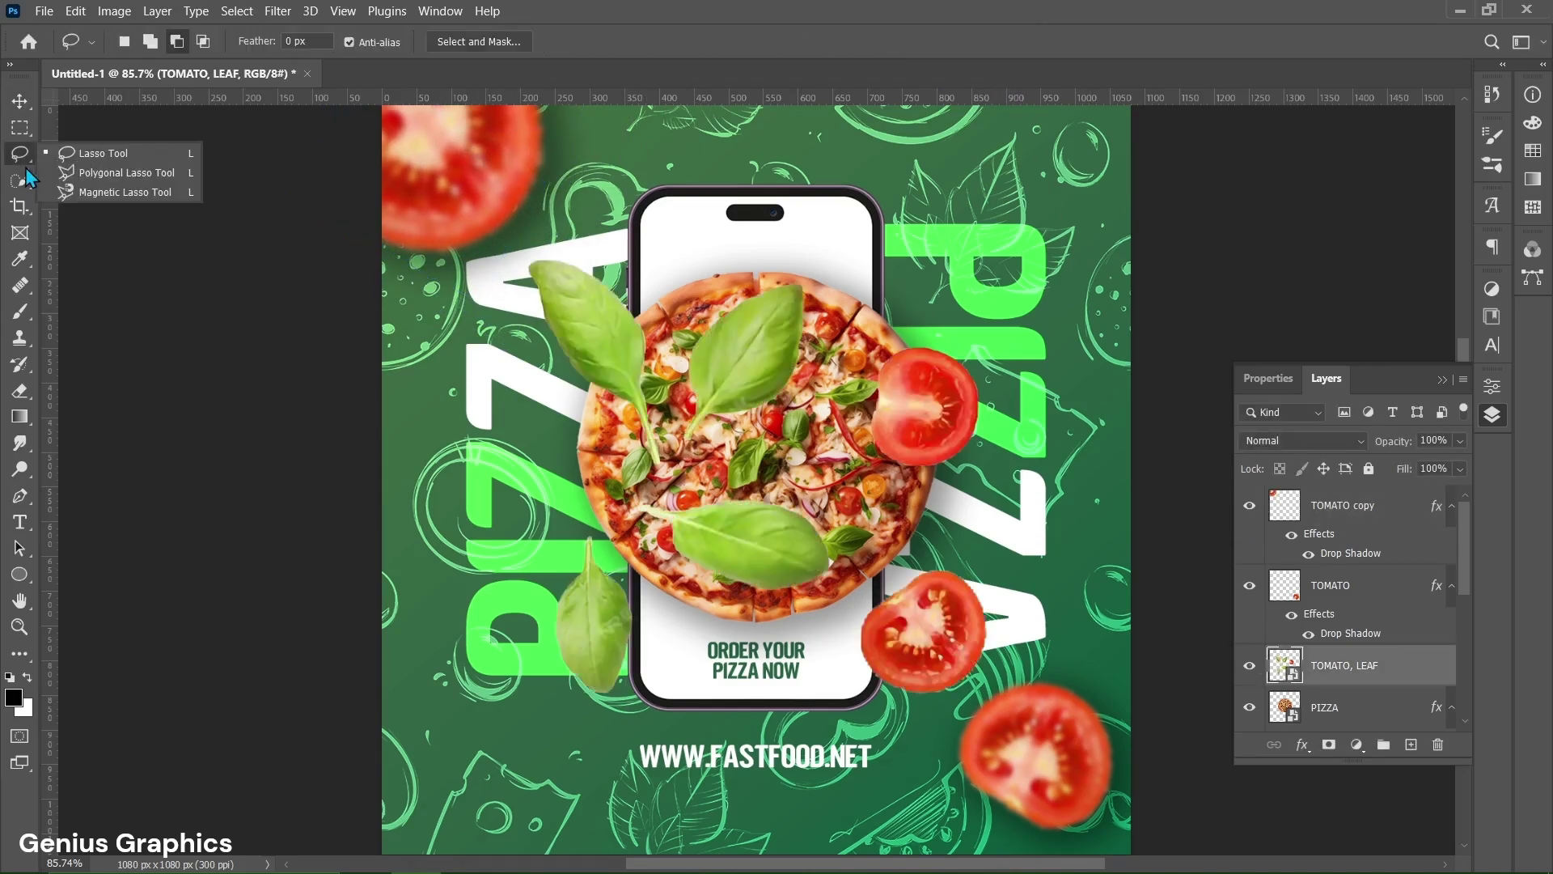
left_click(101, 153)
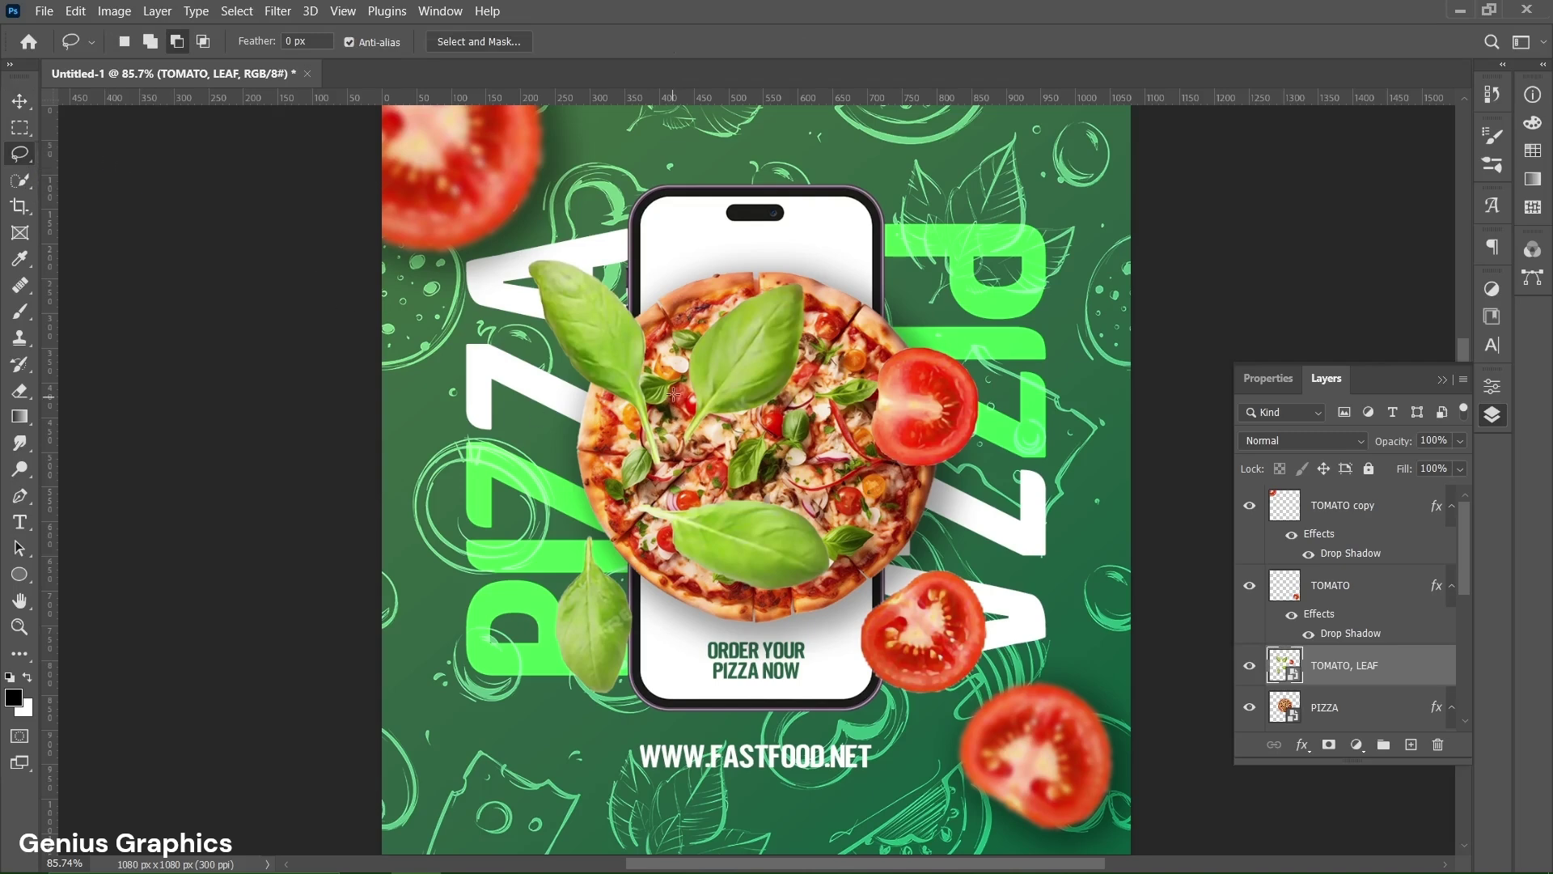
mouse_move(753, 267)
left_mouse_down()
mouse_move(824, 352)
mouse_move(766, 432)
mouse_move(687, 465)
left_mouse_up()
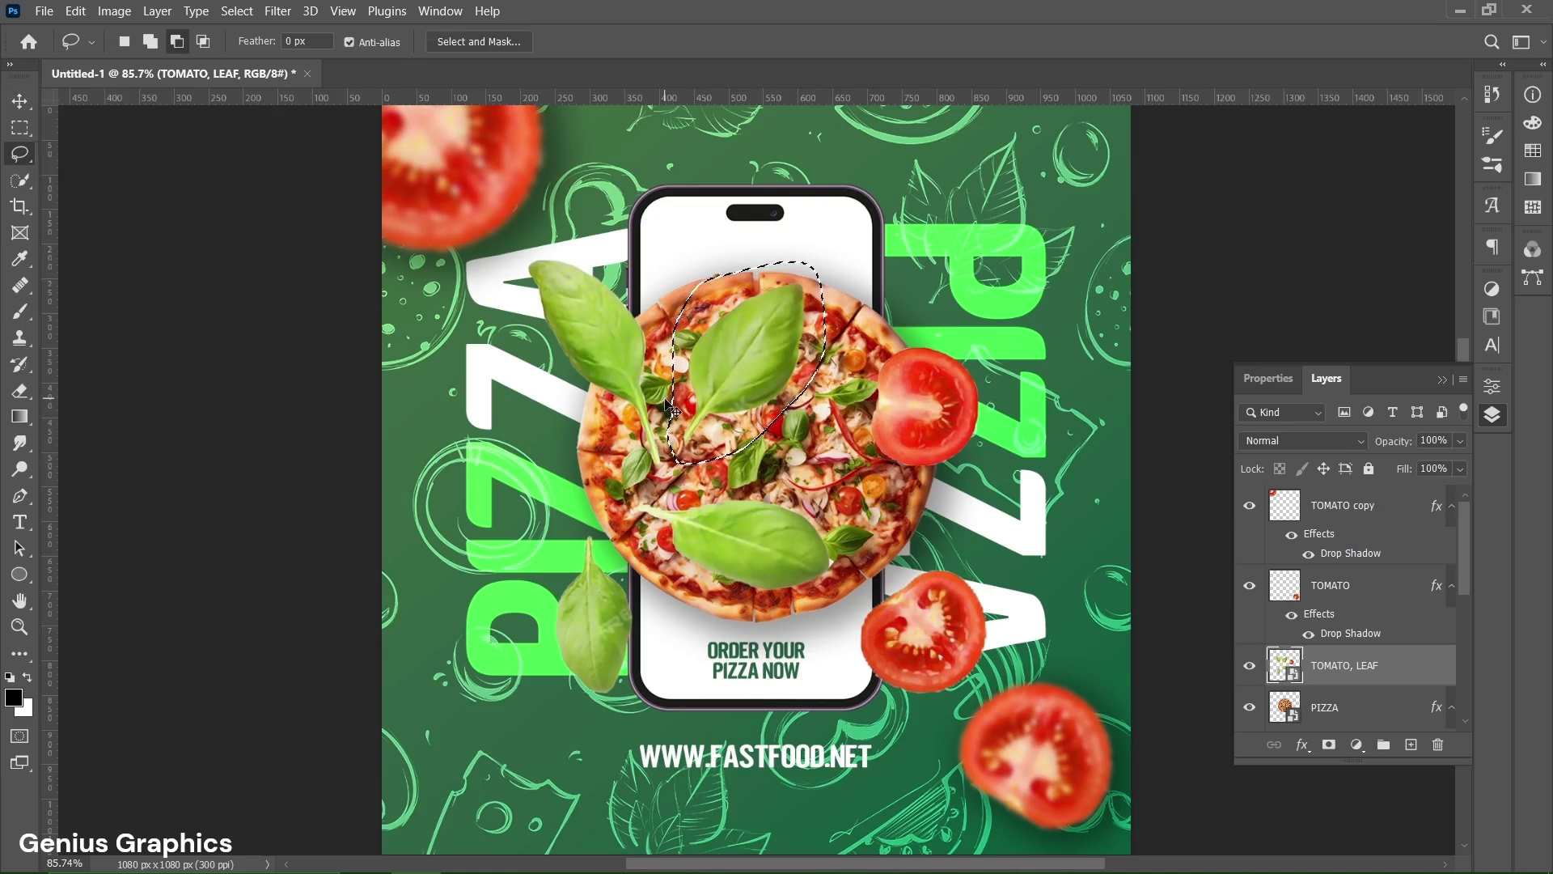
key("ctrl+j")
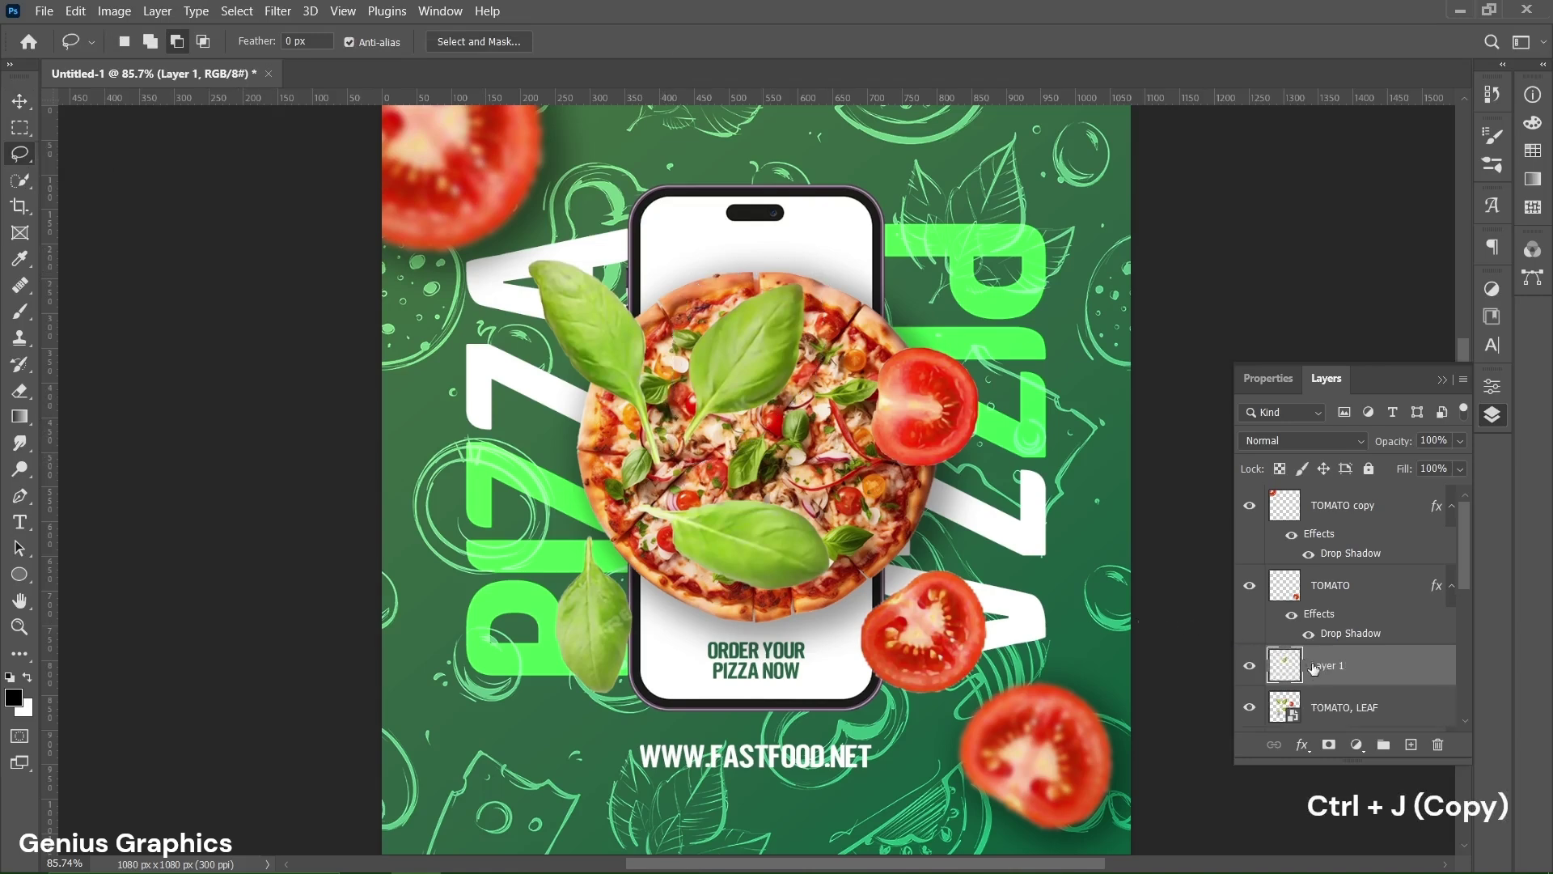
left_click(1250, 708)
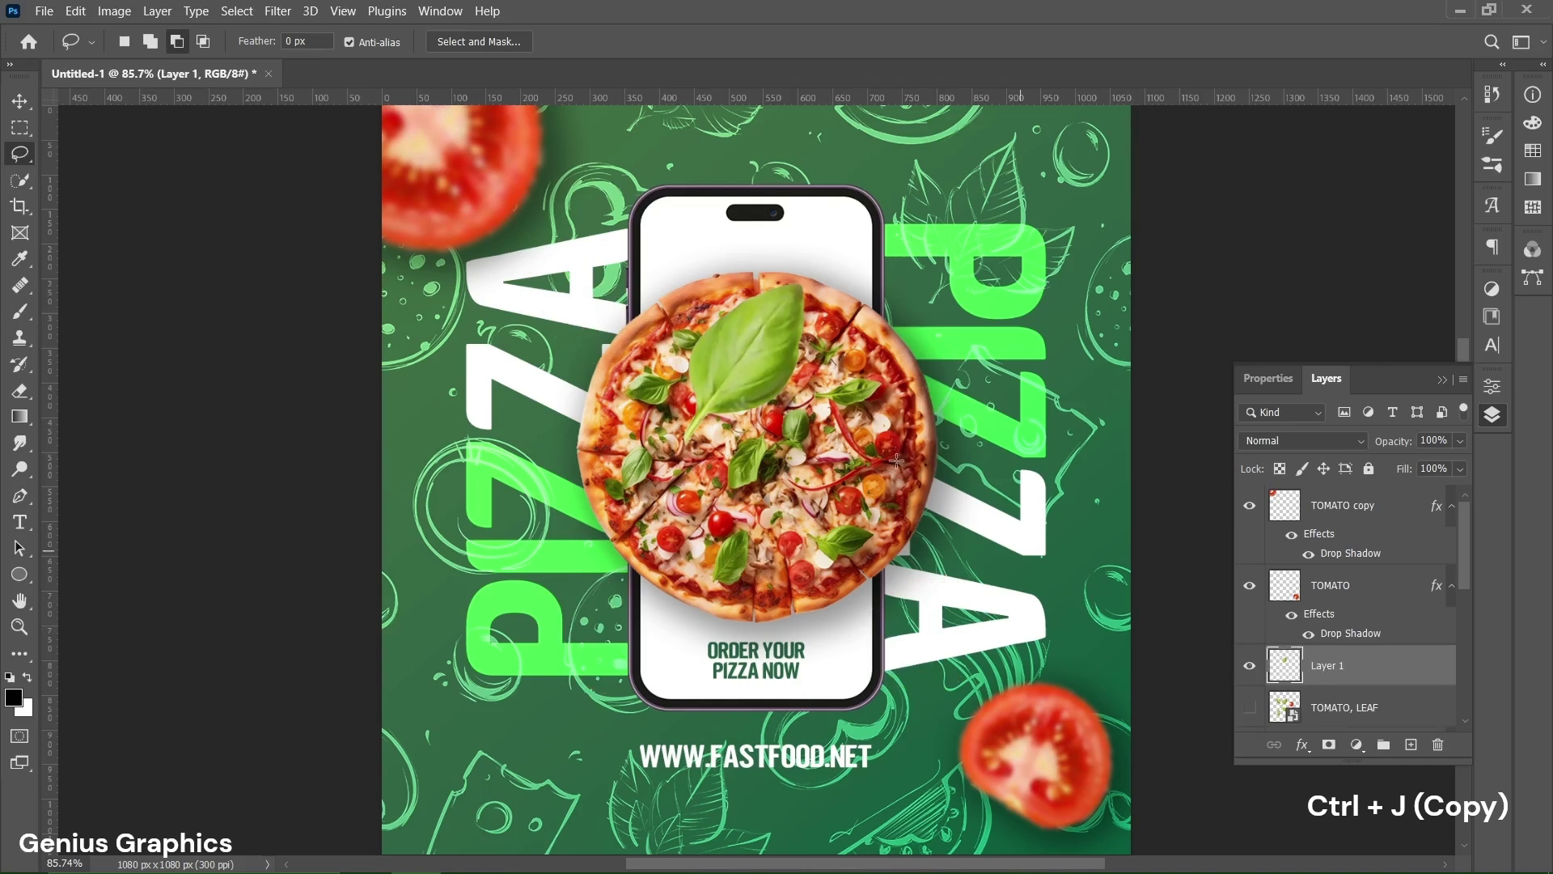
Move the leaf over the top of the right-hand PIZZA text, scale it to about 81% and rotate it to about 12.6°.
left_click(19, 100)
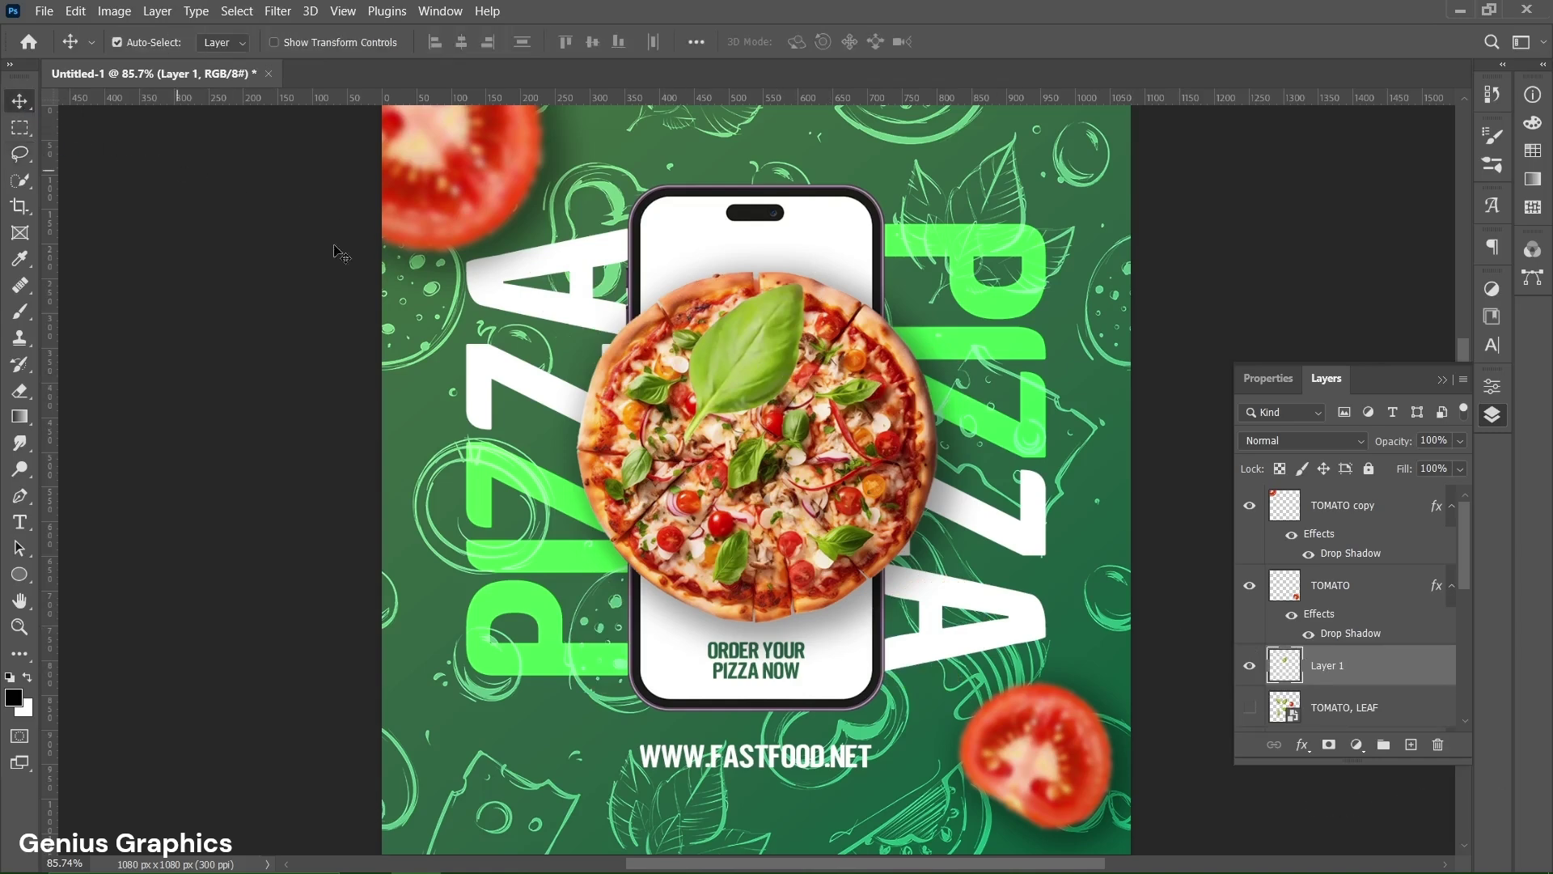
mouse_move(746, 369)
left_mouse_down()
mouse_move(870, 336)
mouse_move(985, 235)
left_mouse_up()
key("ctrl+t")
mouse_move(1026, 159)
left_mouse_down()
mouse_move(1024, 225)
mouse_move(1043, 182)
left_mouse_up()
left_click_drag(896, 313, 903, 306)
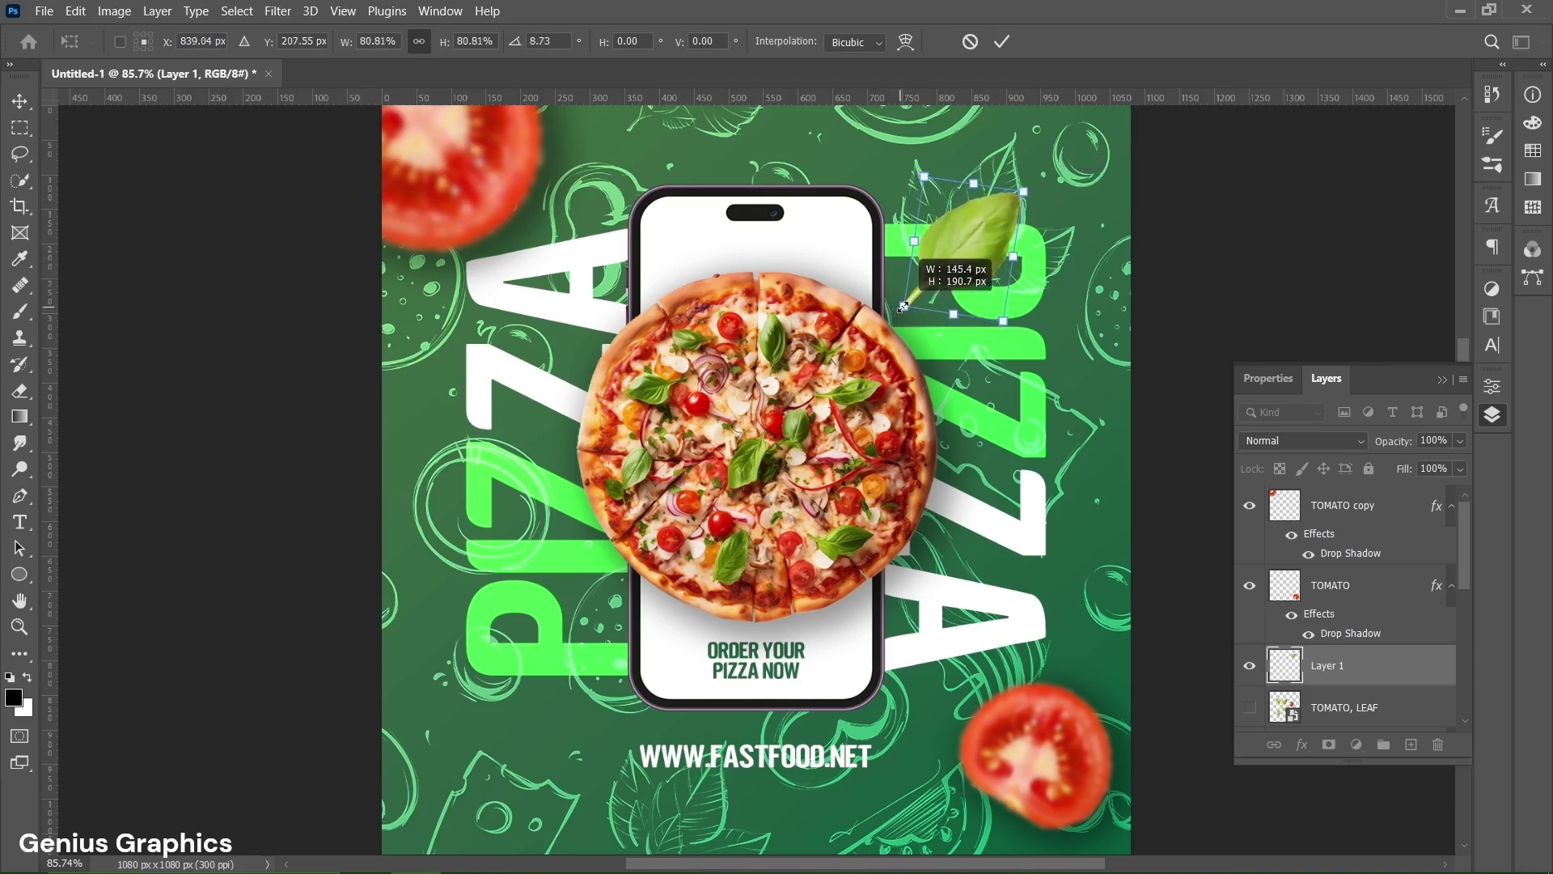
left_click_drag(1043, 178, 1038, 192)
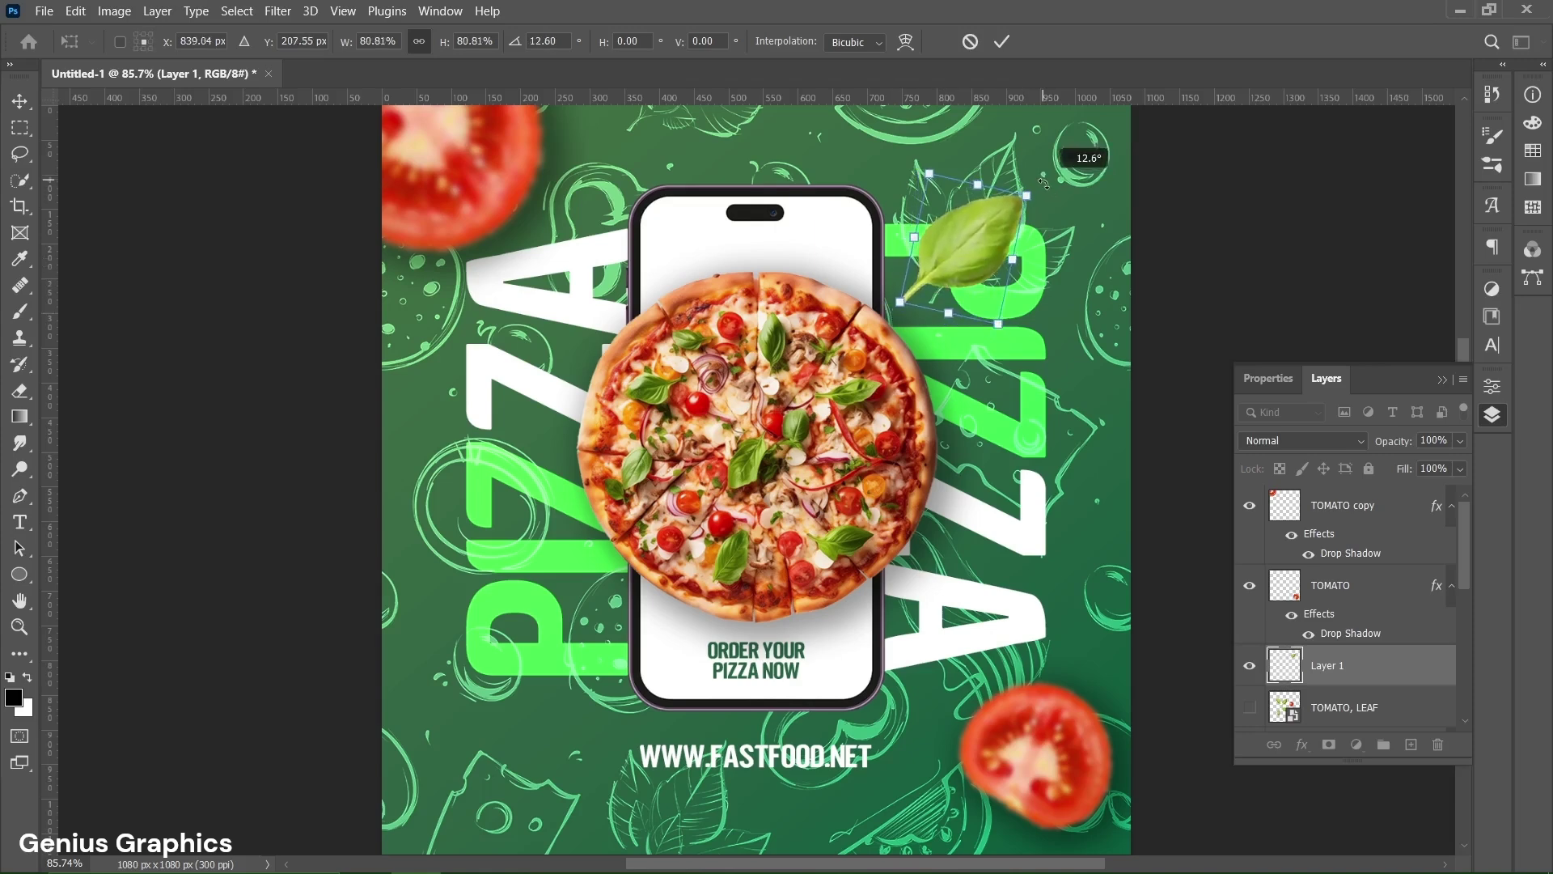
Warp the leaf slightly to bend its lower part and stem.
right_click(938, 267)
left_click(983, 403)
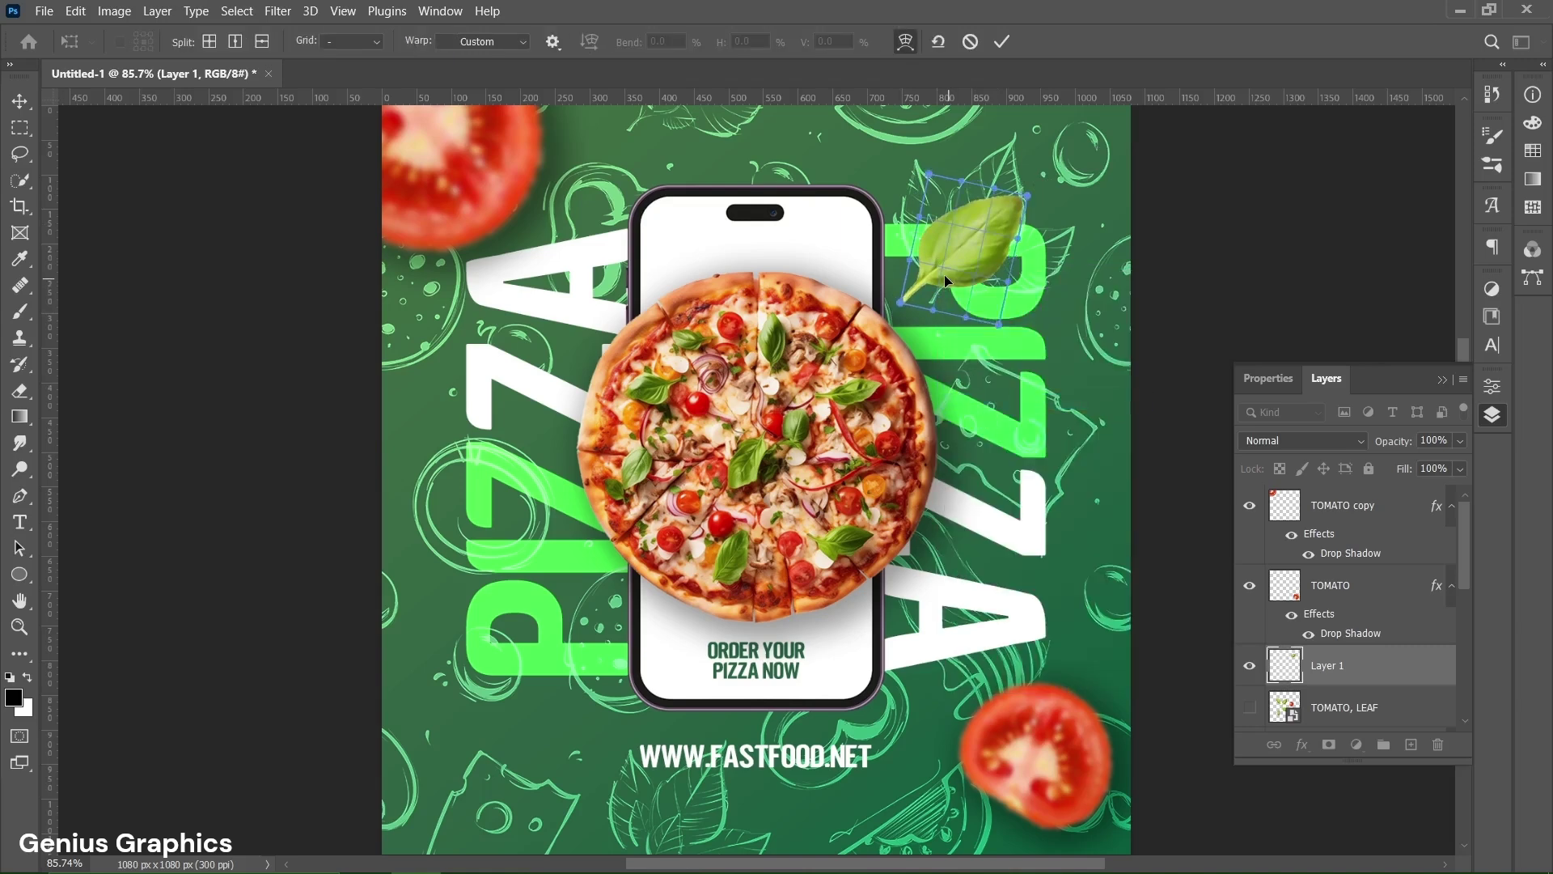
left_click_drag(933, 277, 957, 281)
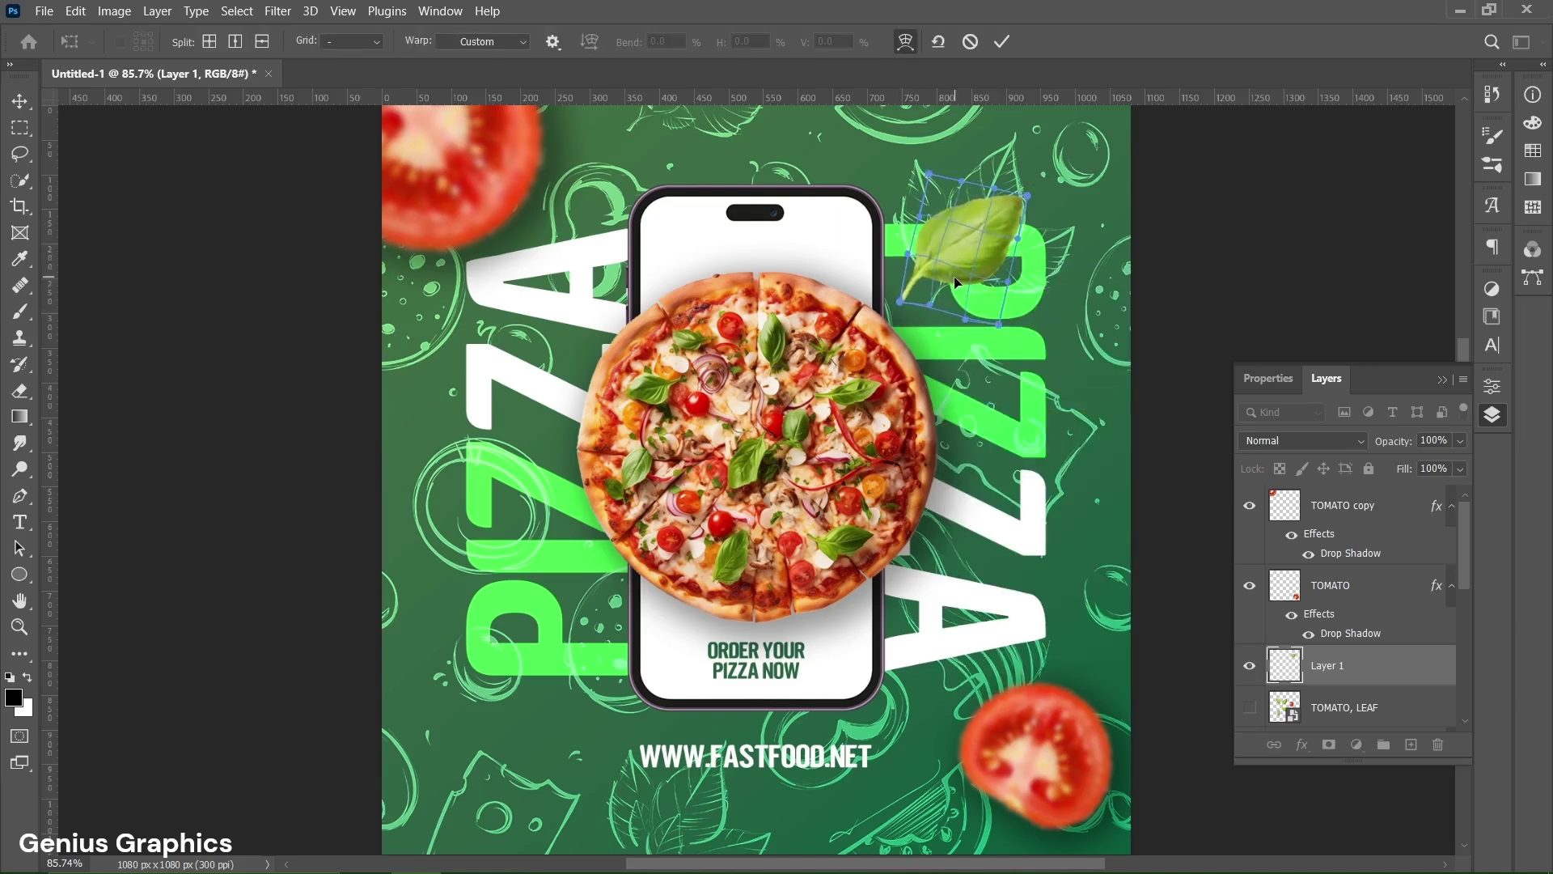
left_click(1002, 41)
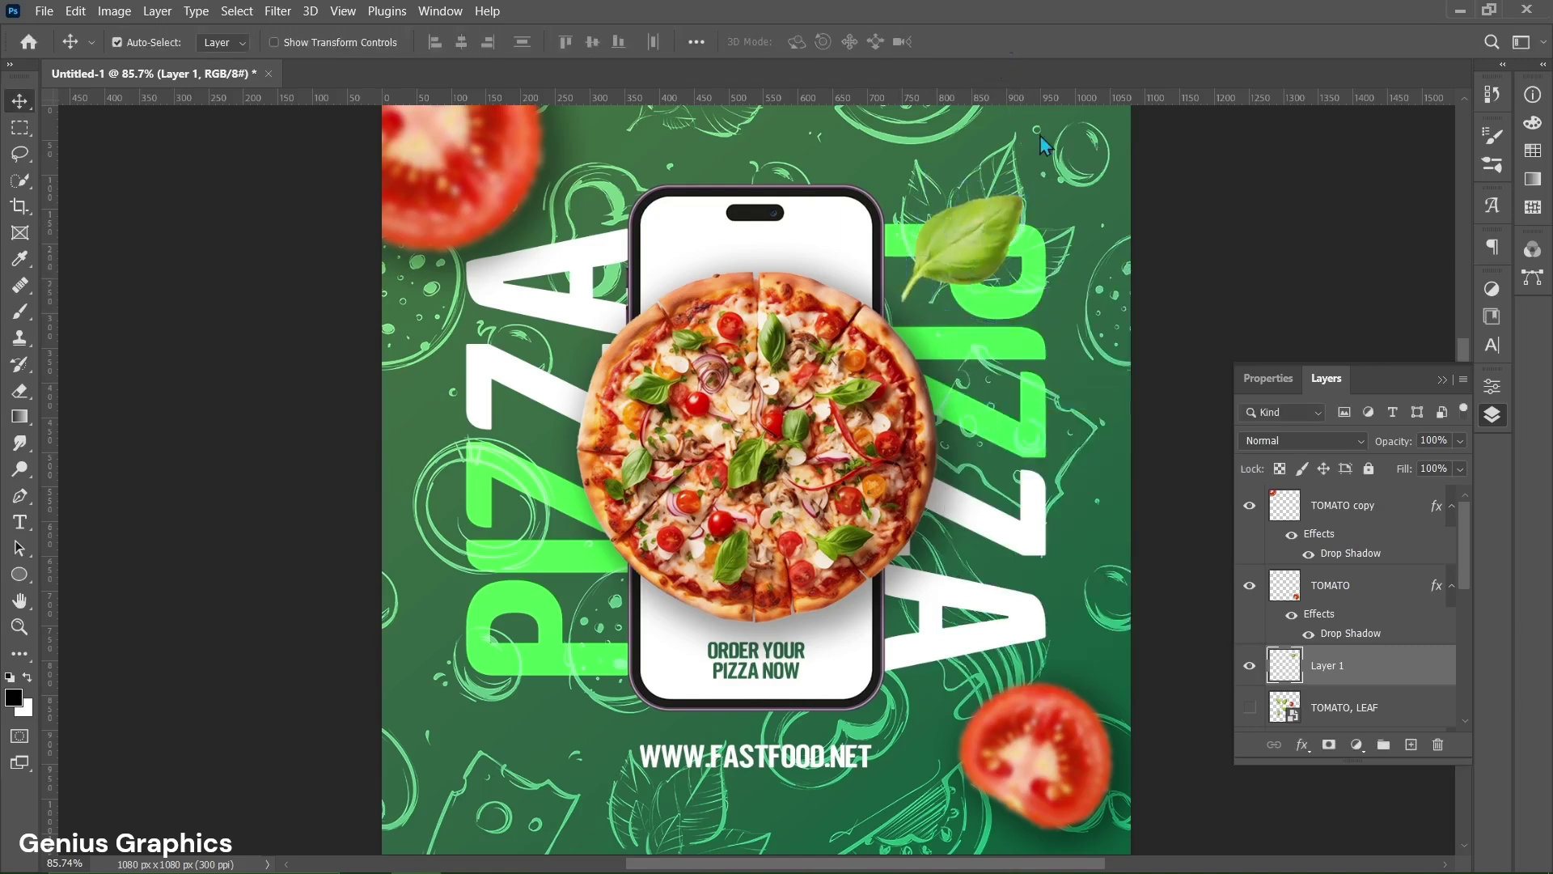
Rotate the warped leaf slightly further clockwise over the right-hand PIZZA text.
key("ctrl+t")
left_click_drag(1041, 182, 1042, 195)
left_click_drag(977, 253, 978, 266)
key("ctrl+z")
key("ctrl+z")
left_click_drag(1032, 197, 1032, 188)
left_click(1001, 42)
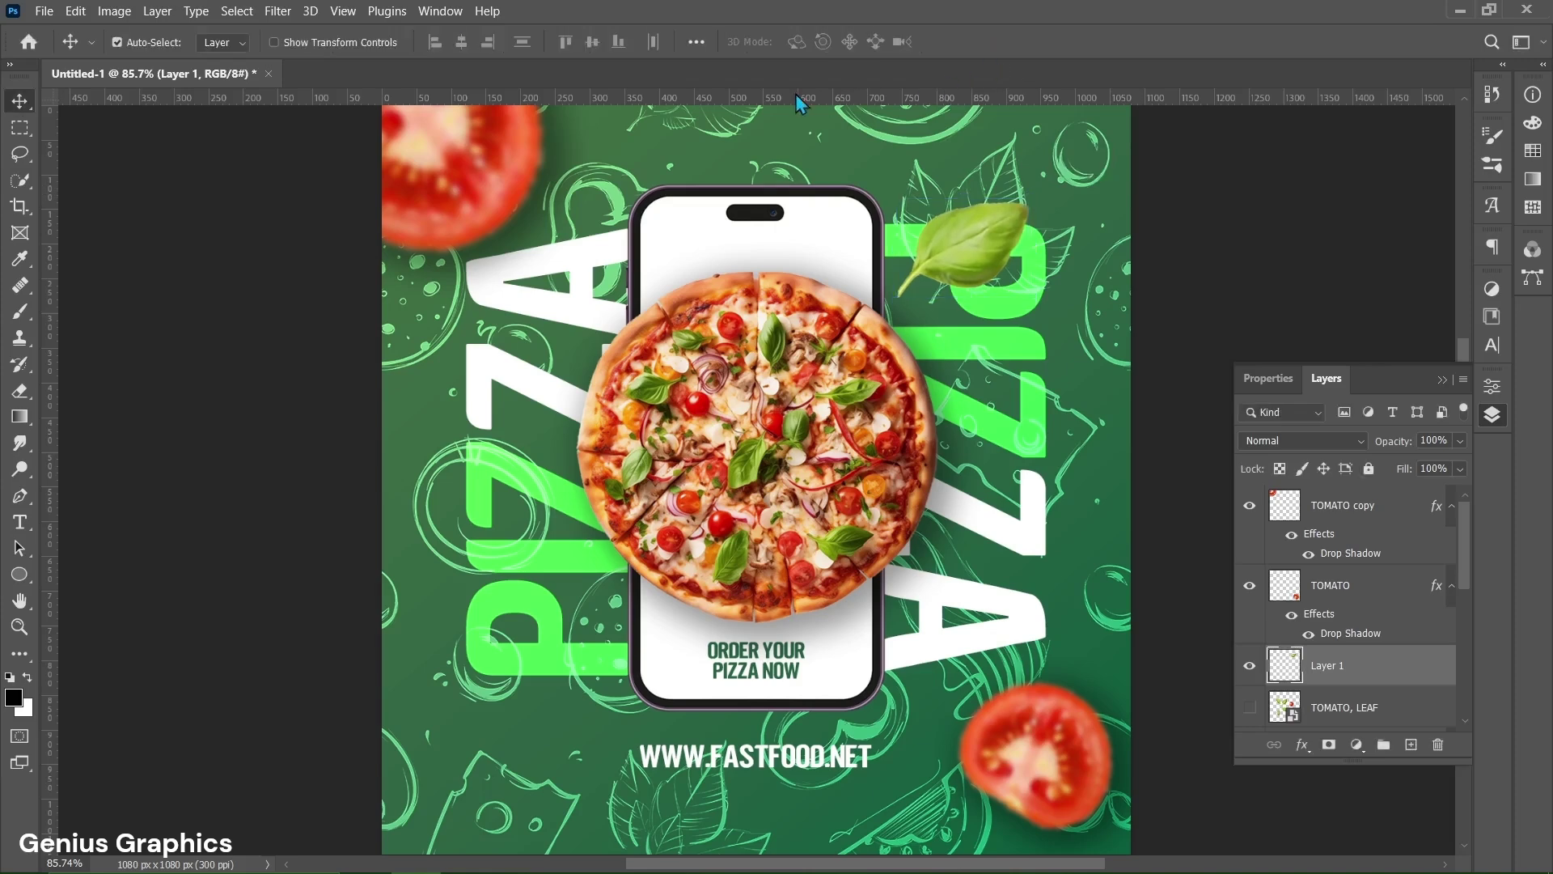
Apply a Gaussian Blur with a 2-pixel radius to the leaf.
left_click(277, 11)
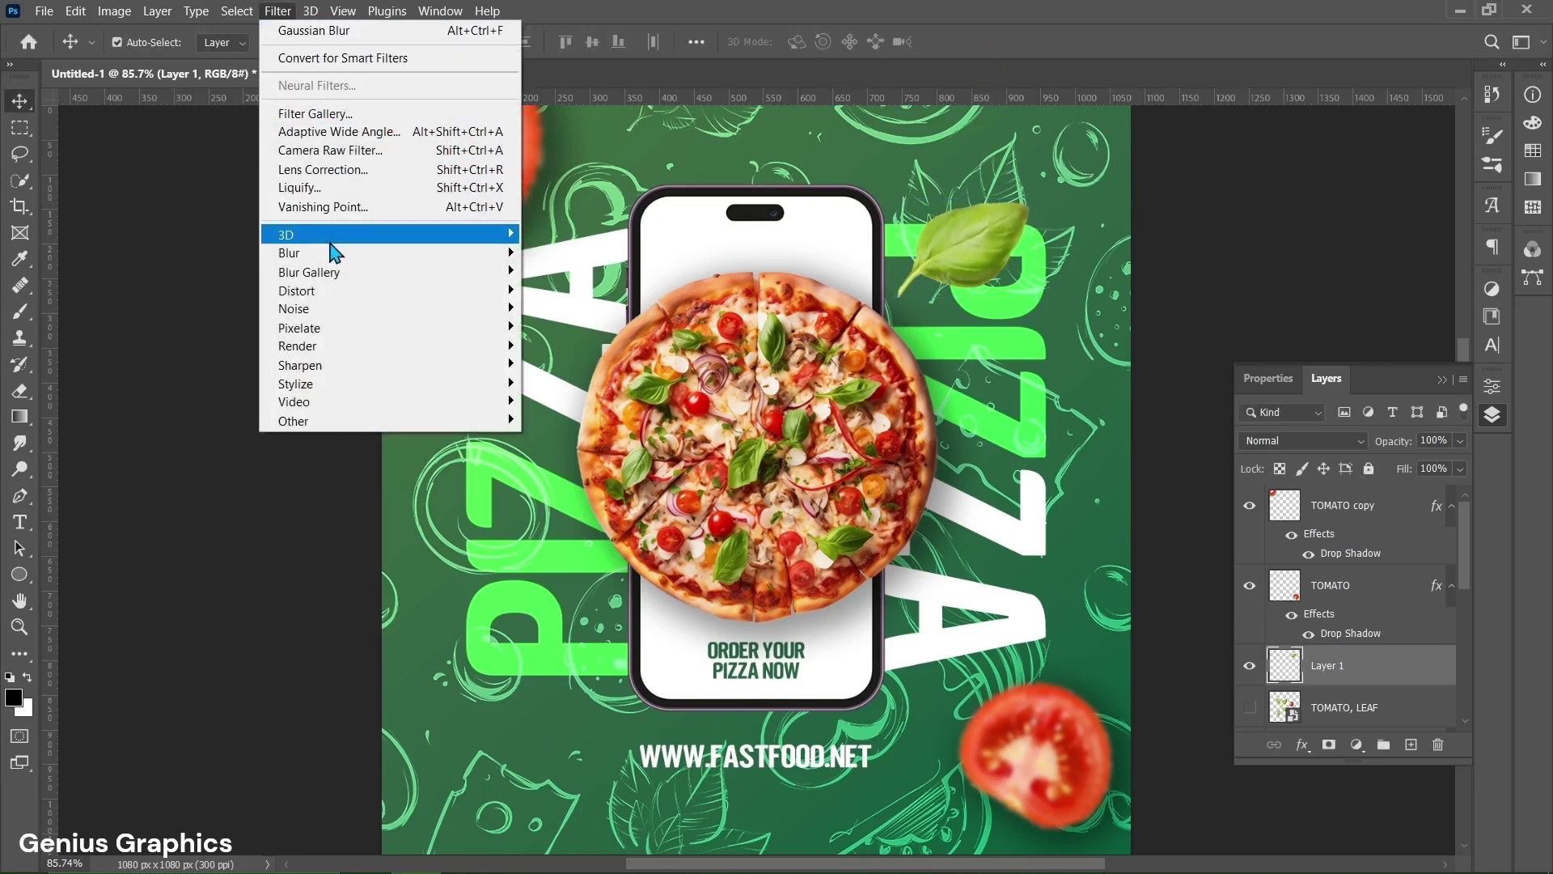
mouse_move(333, 256)
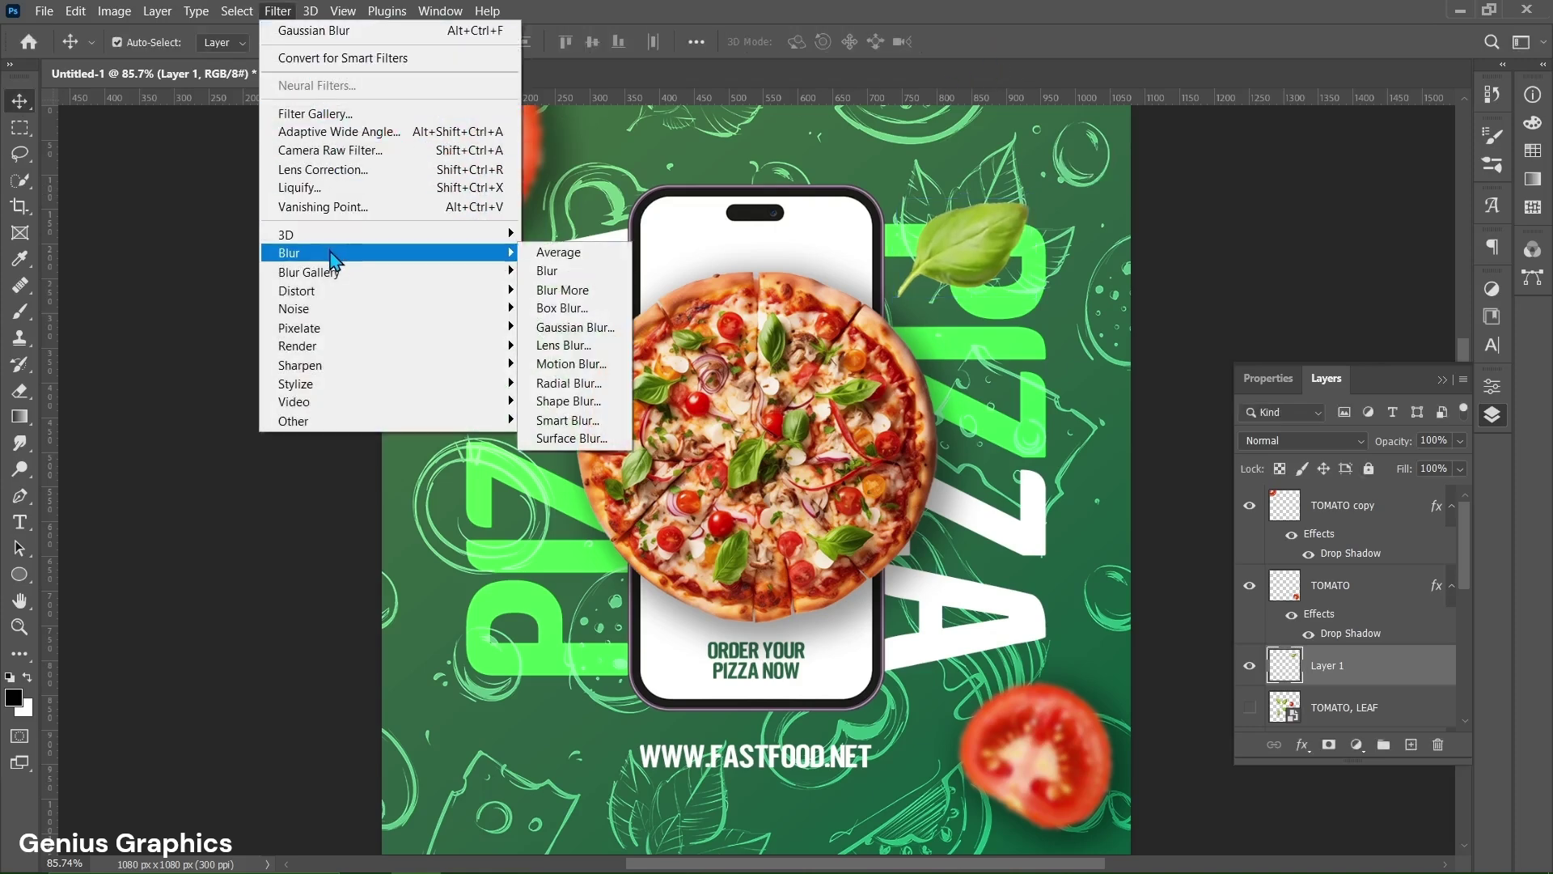
left_click(575, 327)
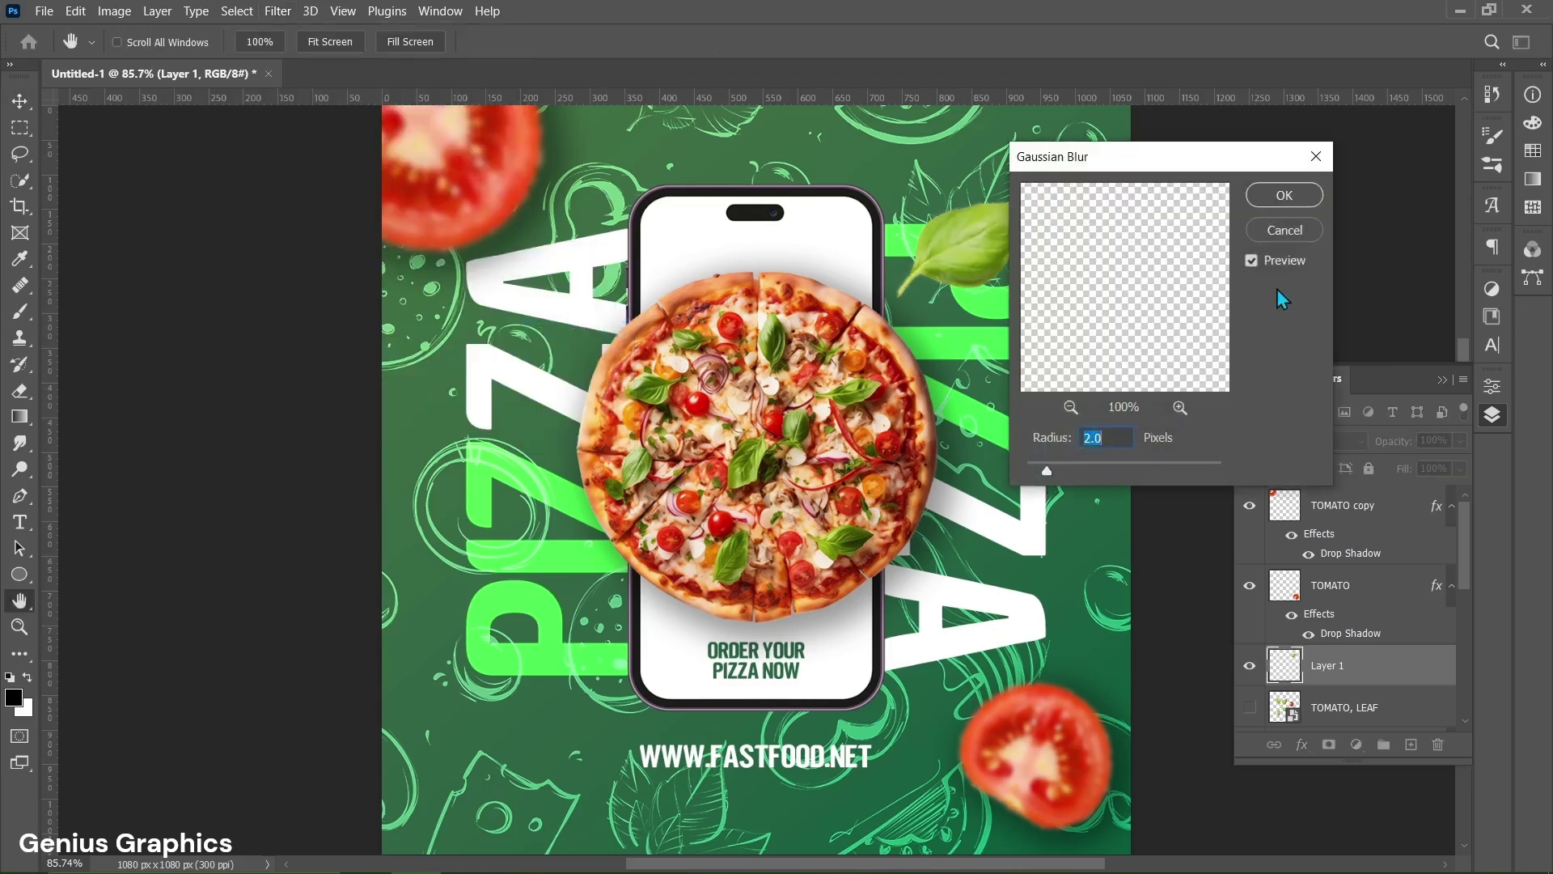
left_click(1303, 198)
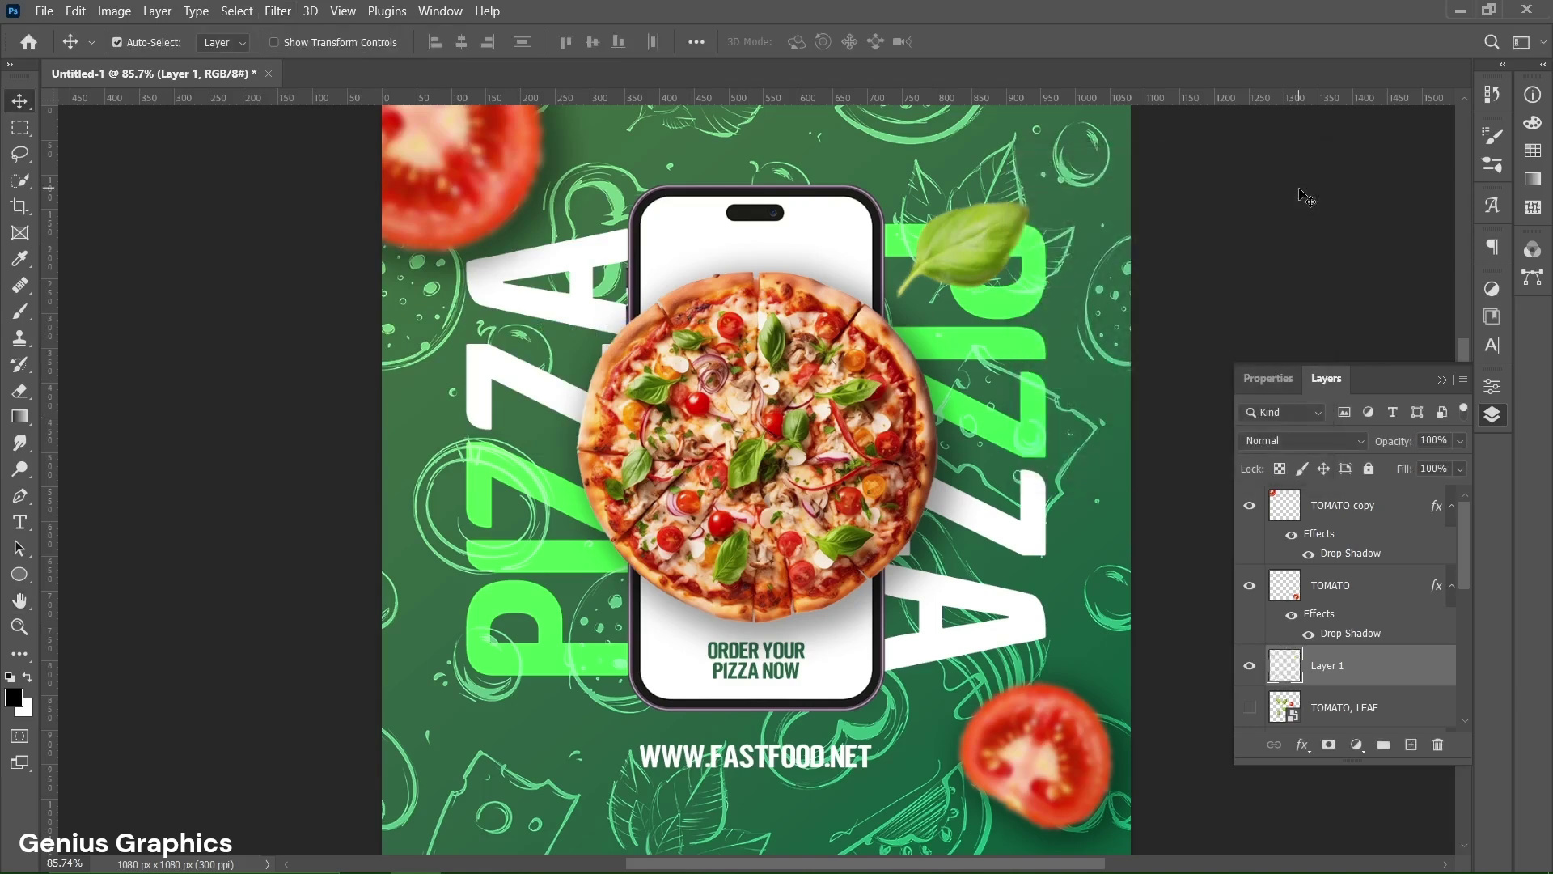
Rename the blurred leaf's layer to LEAF.
double_click(1326, 666)
type("L")
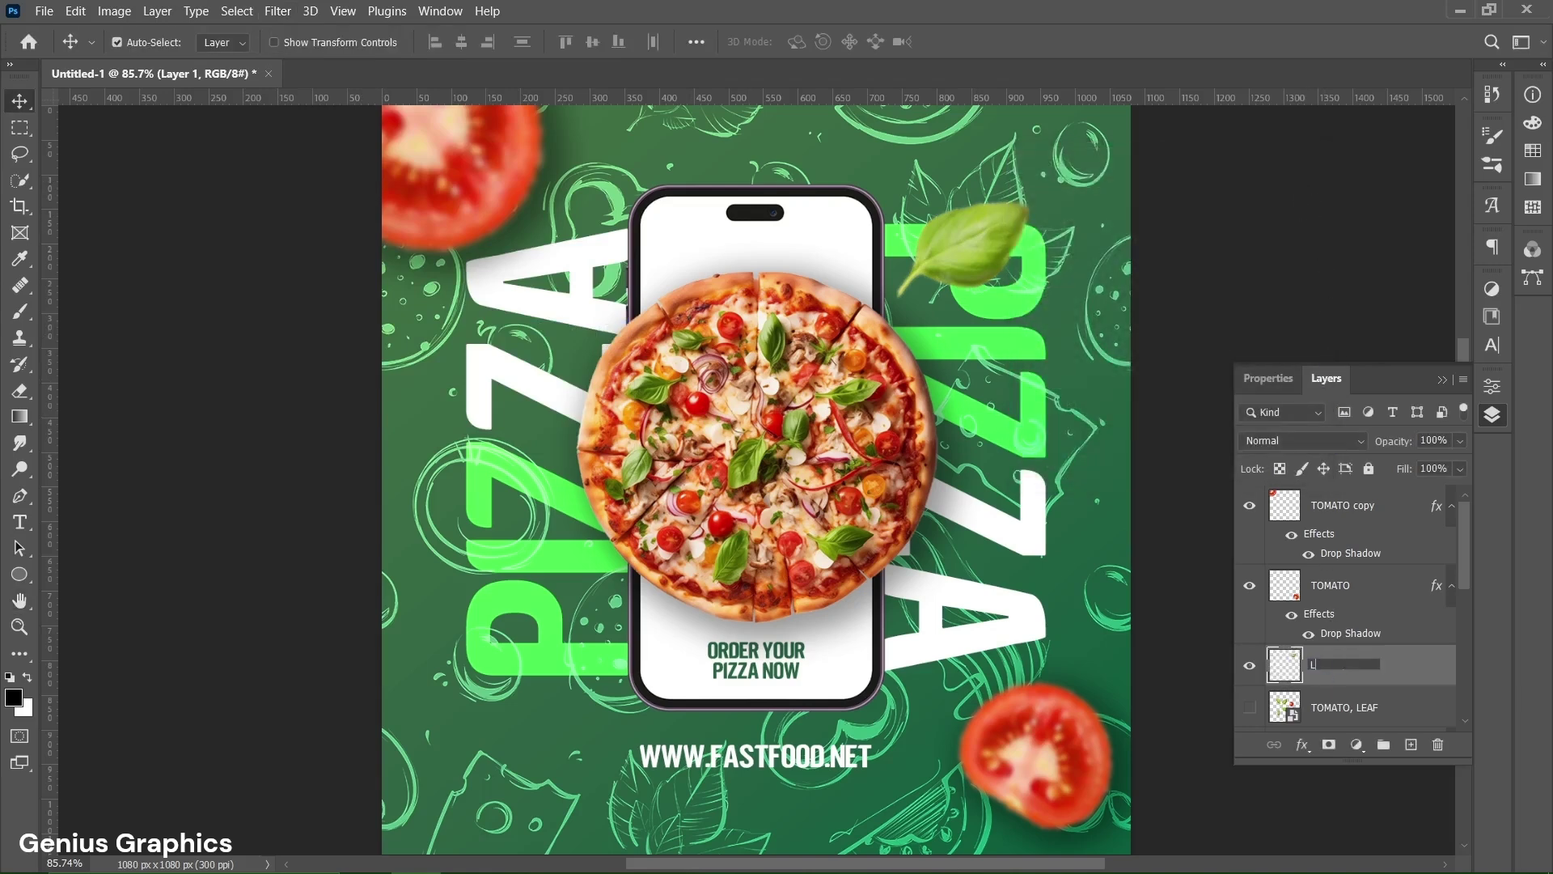
type("EAF")
left_click(1400, 673)
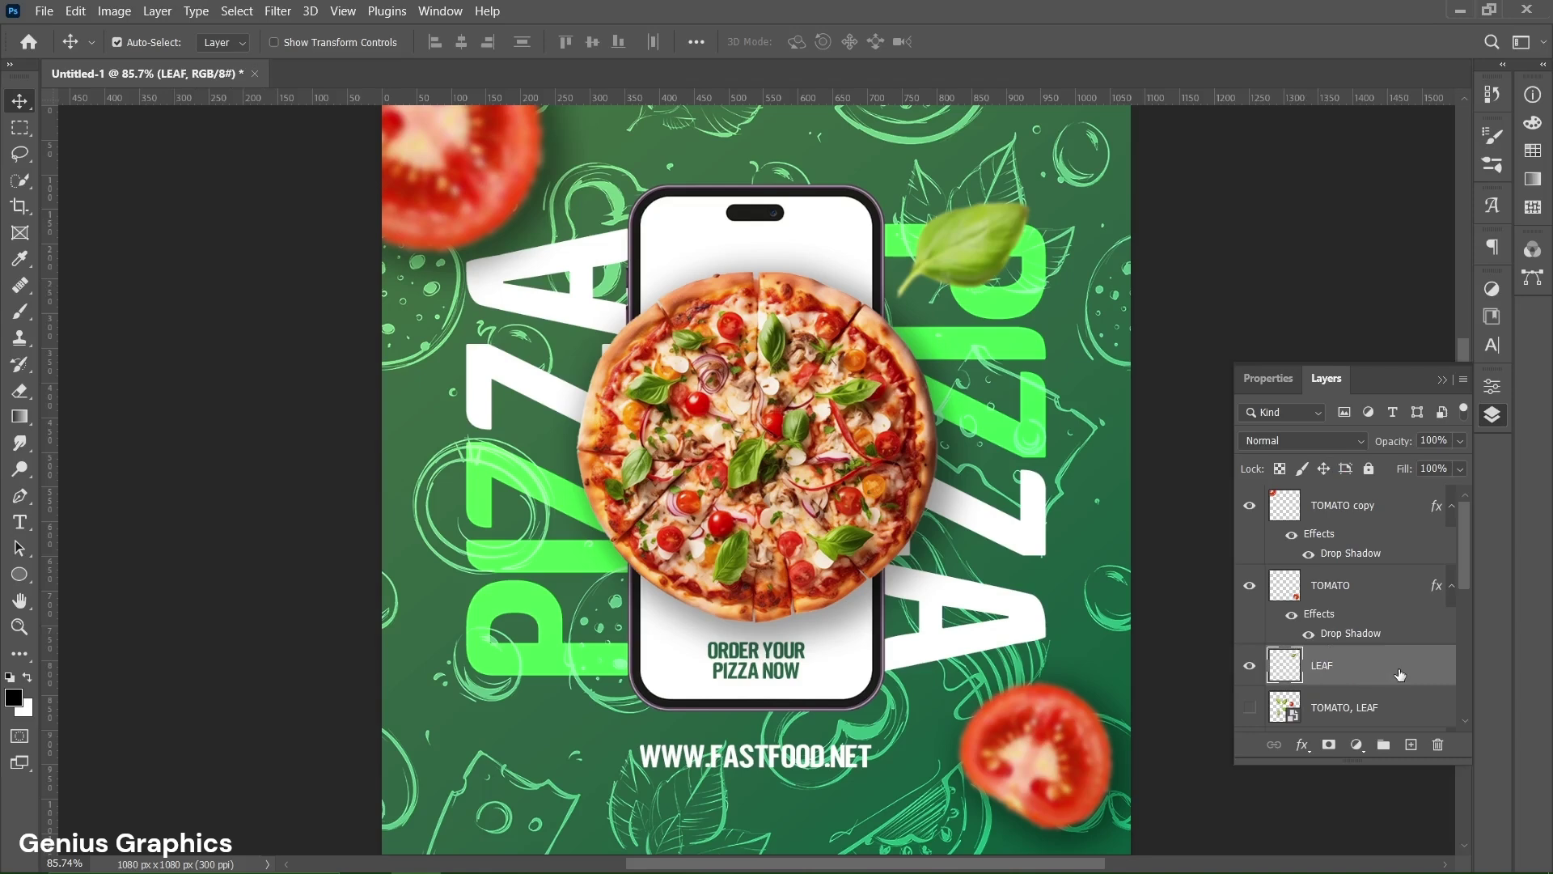
Add a Multiply drop shadow to the LEAF layer with 40% opacity, 140° angle, 20 px distance, 15% spread and 55 px size.
double_click(1441, 676)
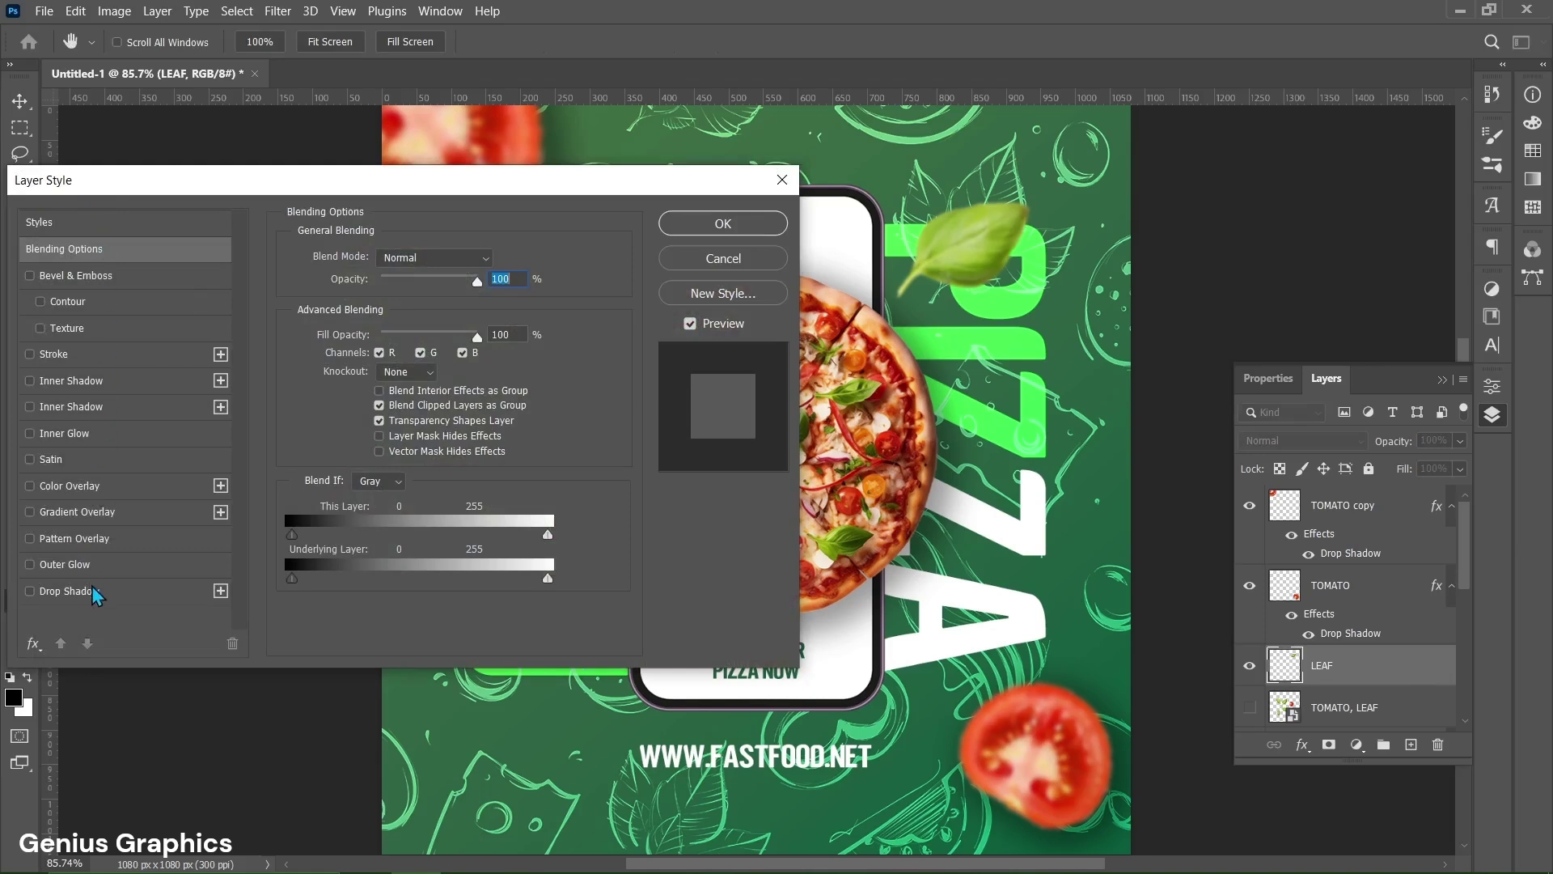
left_click(68, 591)
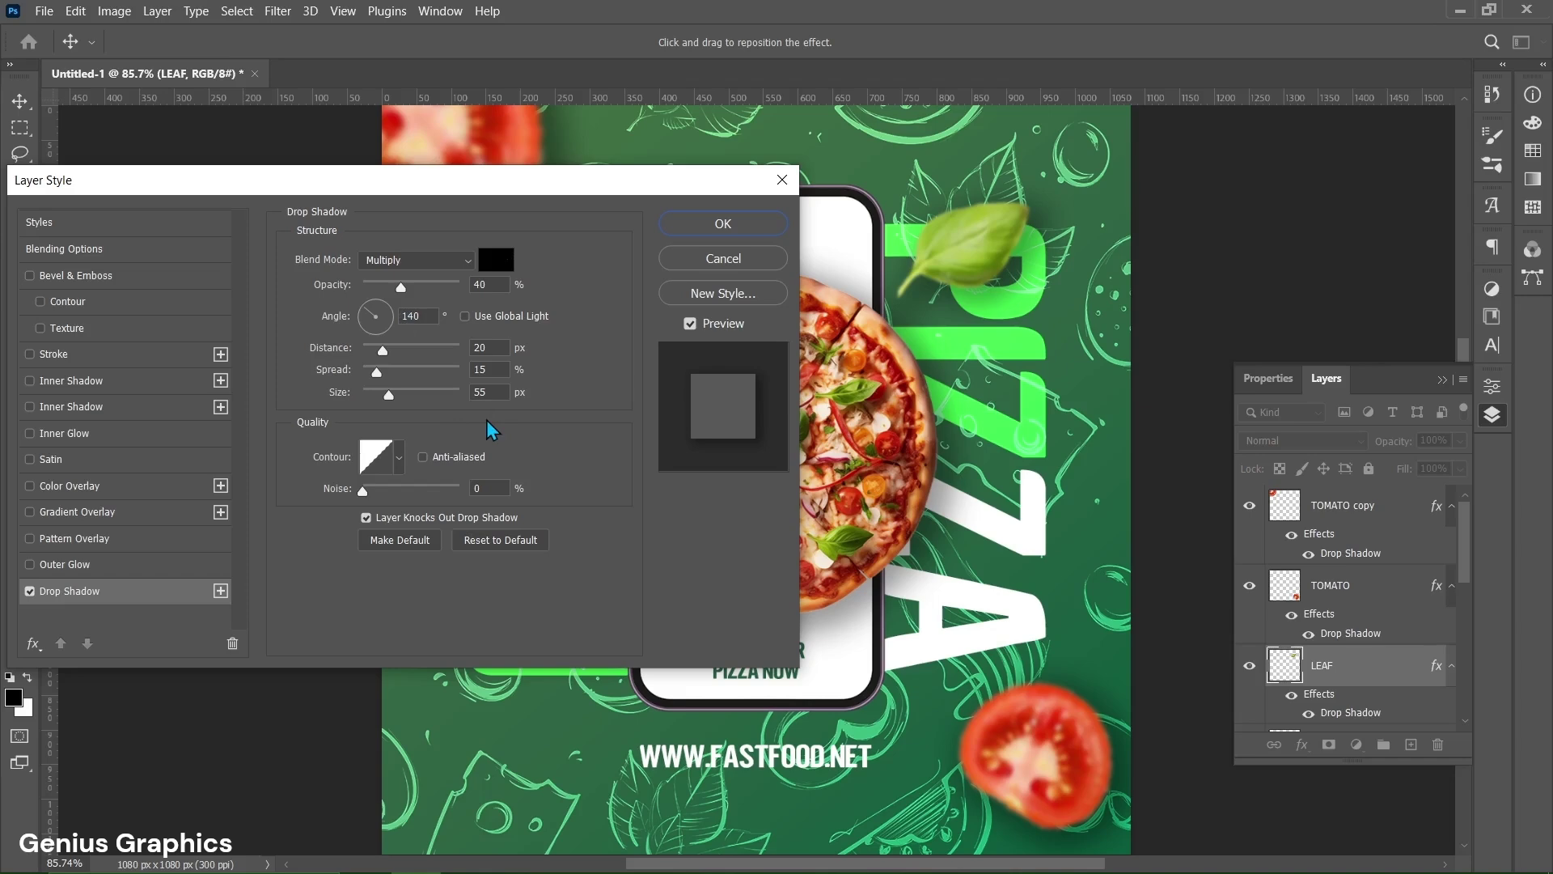
left_click(723, 227)
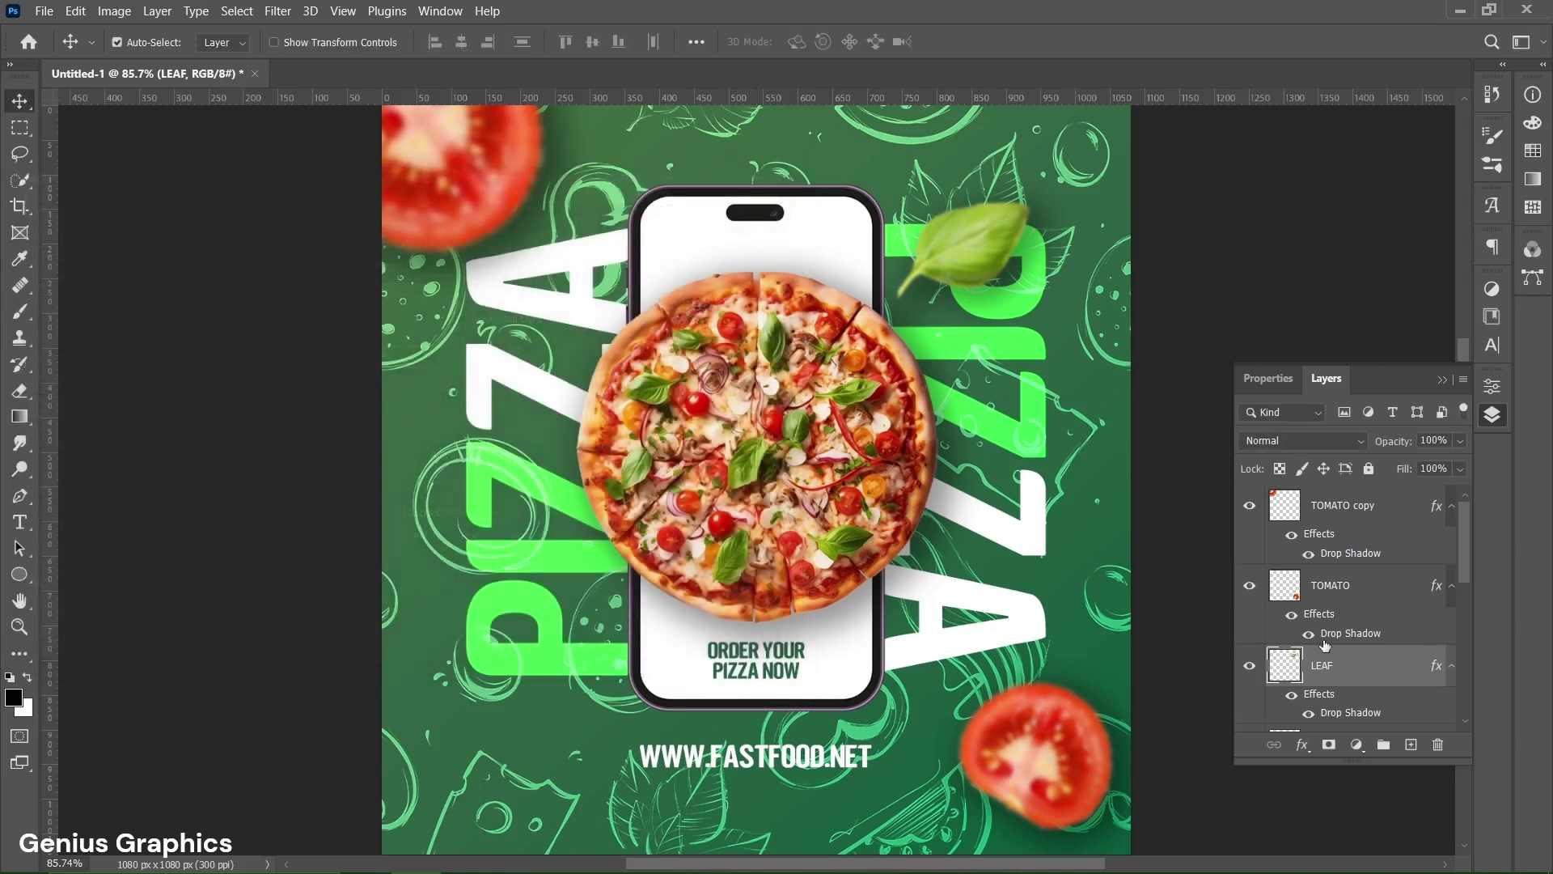
Show the TOMATO, LEAF layer and copy its upper-left leaf to a new layer using a lasso selection.
scroll(1326, 650, "down", 2)
left_click(1250, 588)
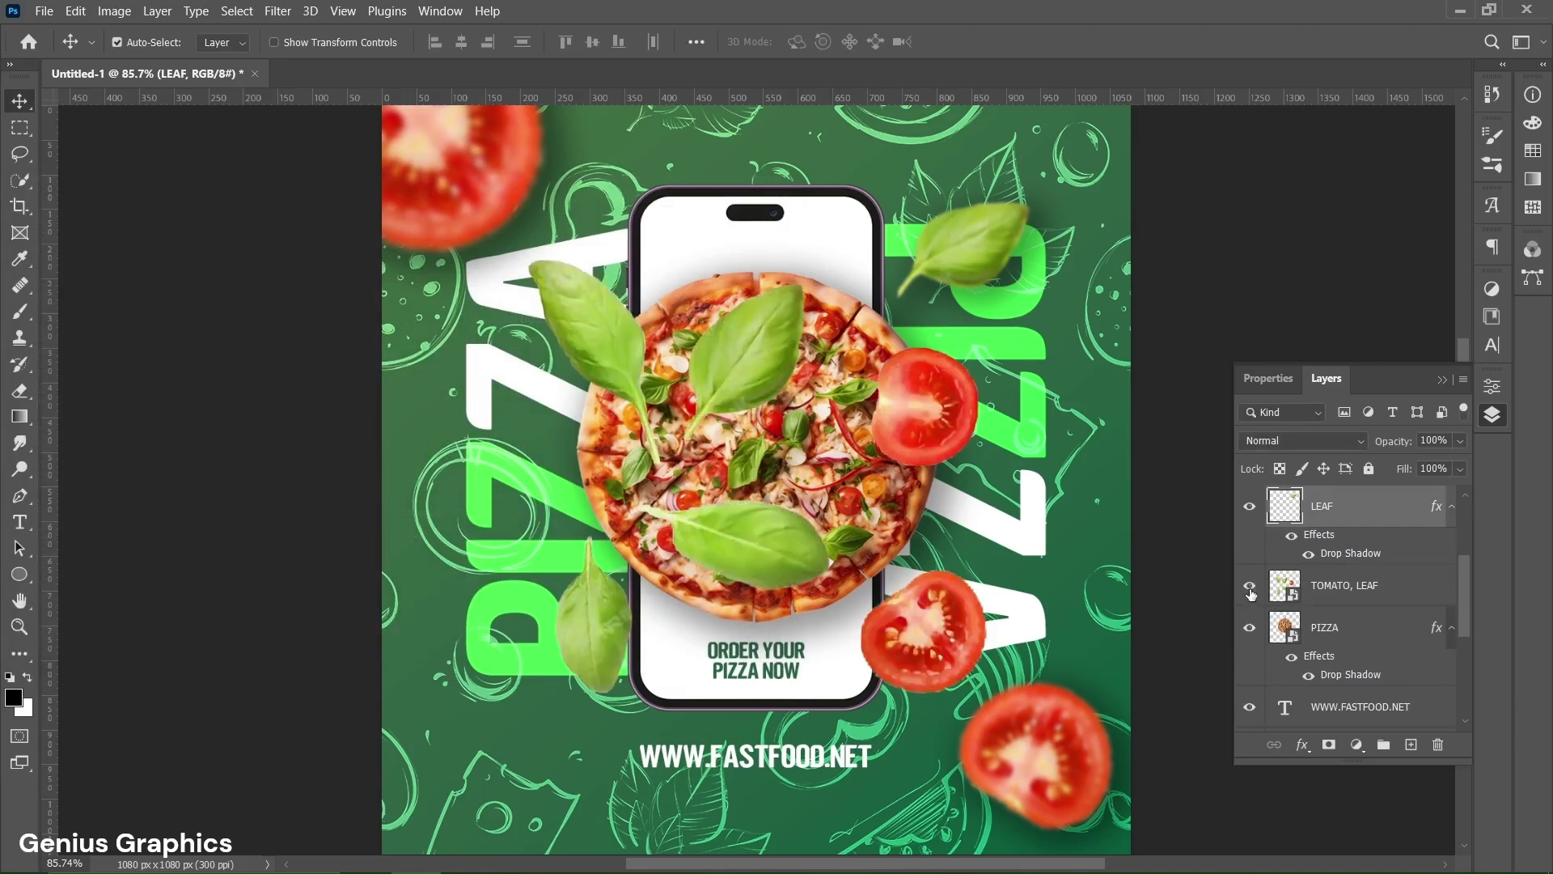
left_click(20, 158)
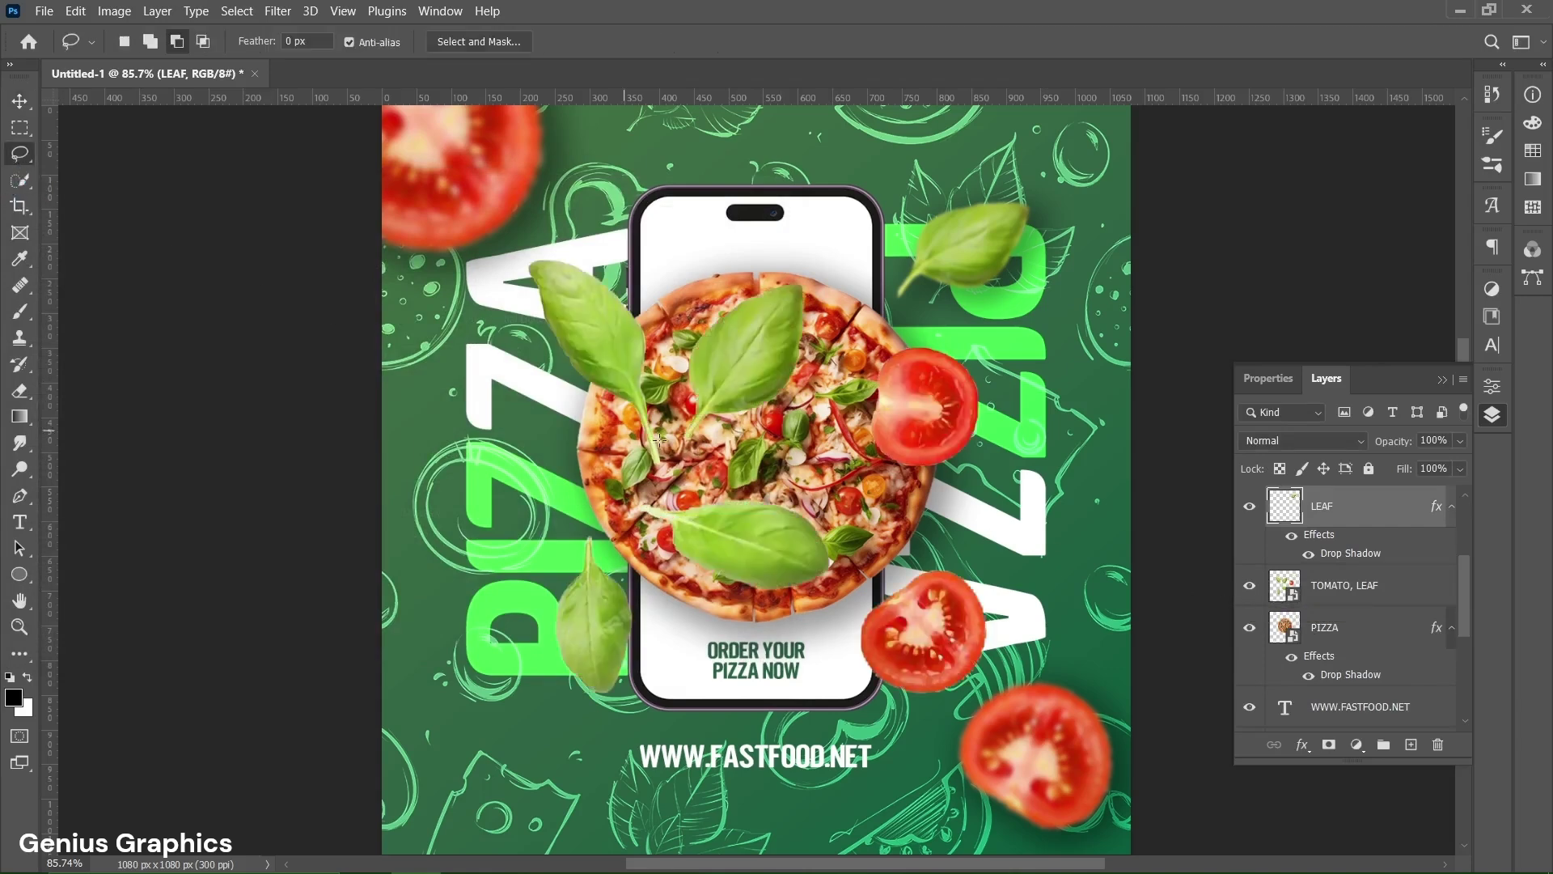
mouse_move(682, 452)
left_mouse_down()
mouse_move(593, 442)
mouse_move(524, 258)
mouse_move(562, 242)
mouse_move(634, 298)
mouse_move(679, 461)
left_mouse_up()
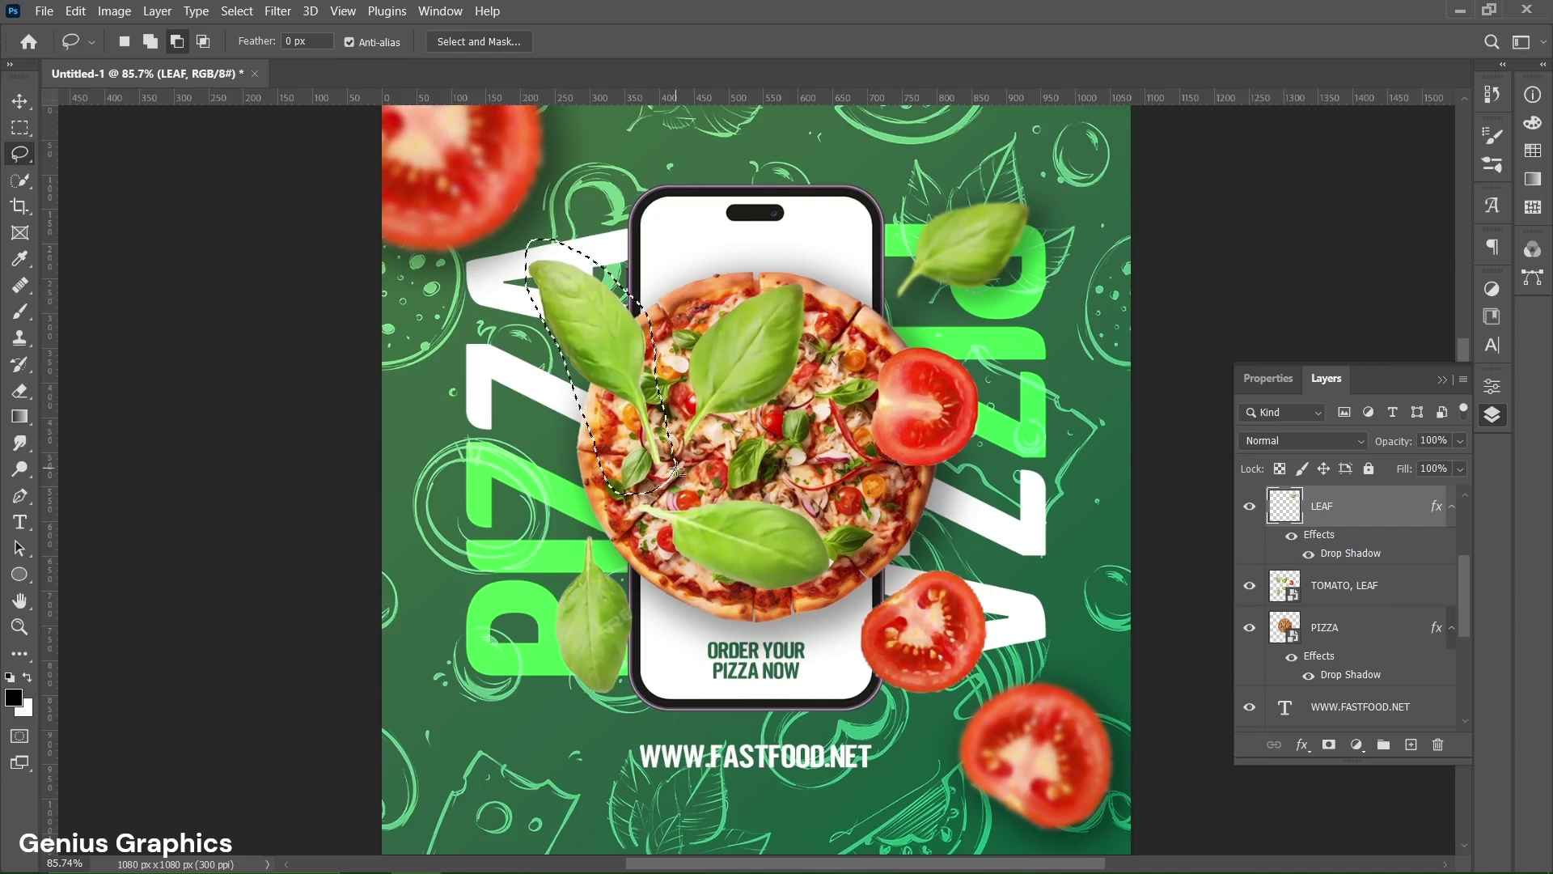
left_click(1375, 597)
key("ctrl+j")
Lasso the lower-left leaf on the TOMATO, LEAF layer and copy it to its own layer.
left_click(1353, 640)
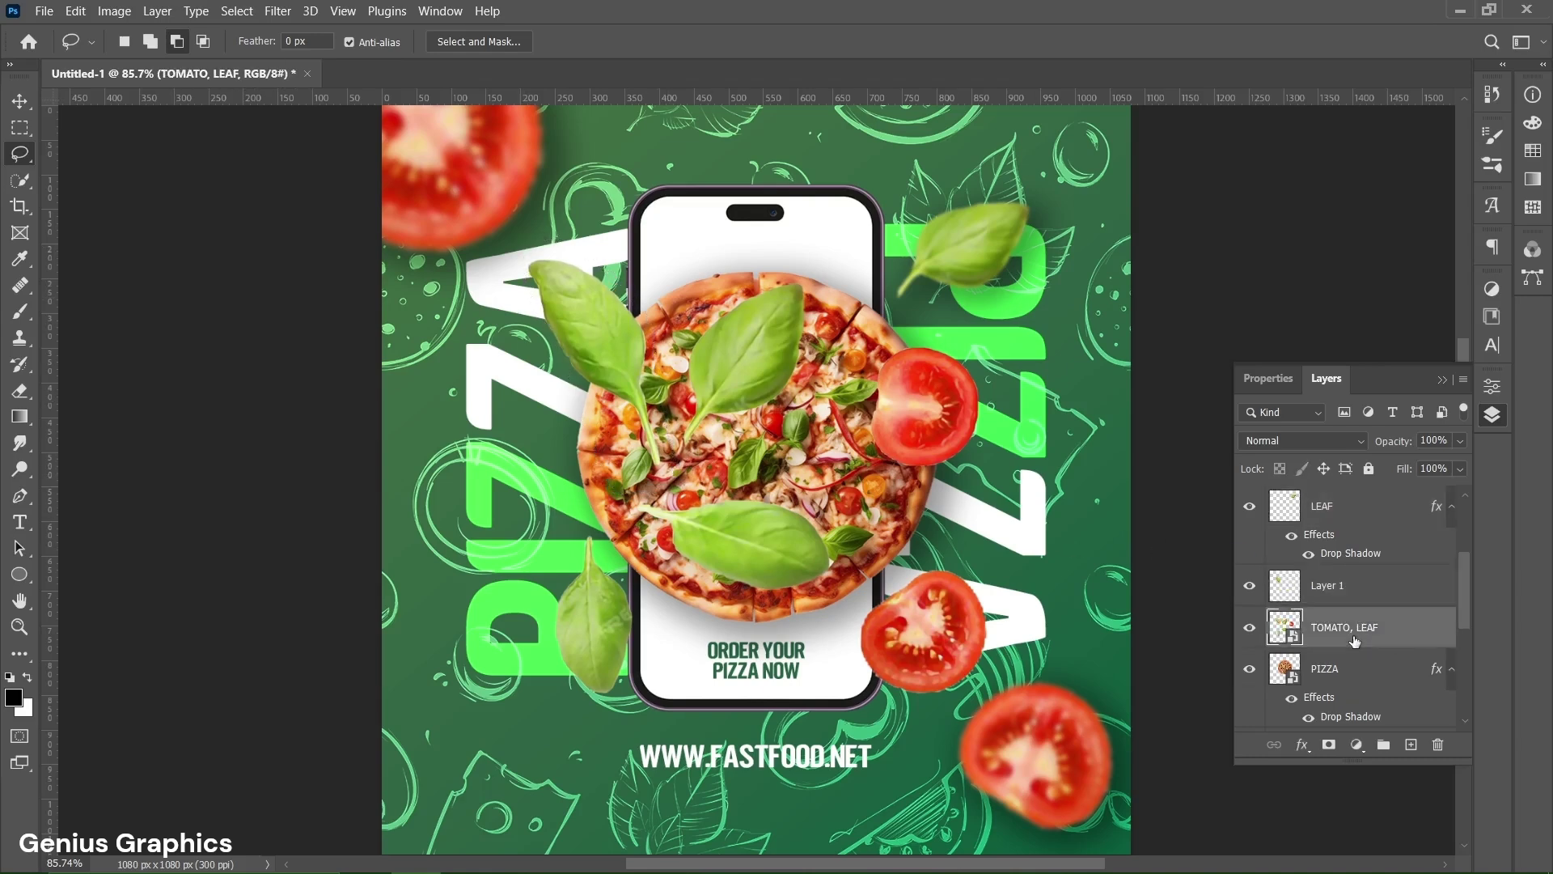
mouse_move(647, 625)
left_mouse_down()
mouse_move(553, 669)
mouse_move(541, 603)
mouse_move(562, 526)
mouse_move(597, 523)
mouse_move(617, 554)
left_mouse_up()
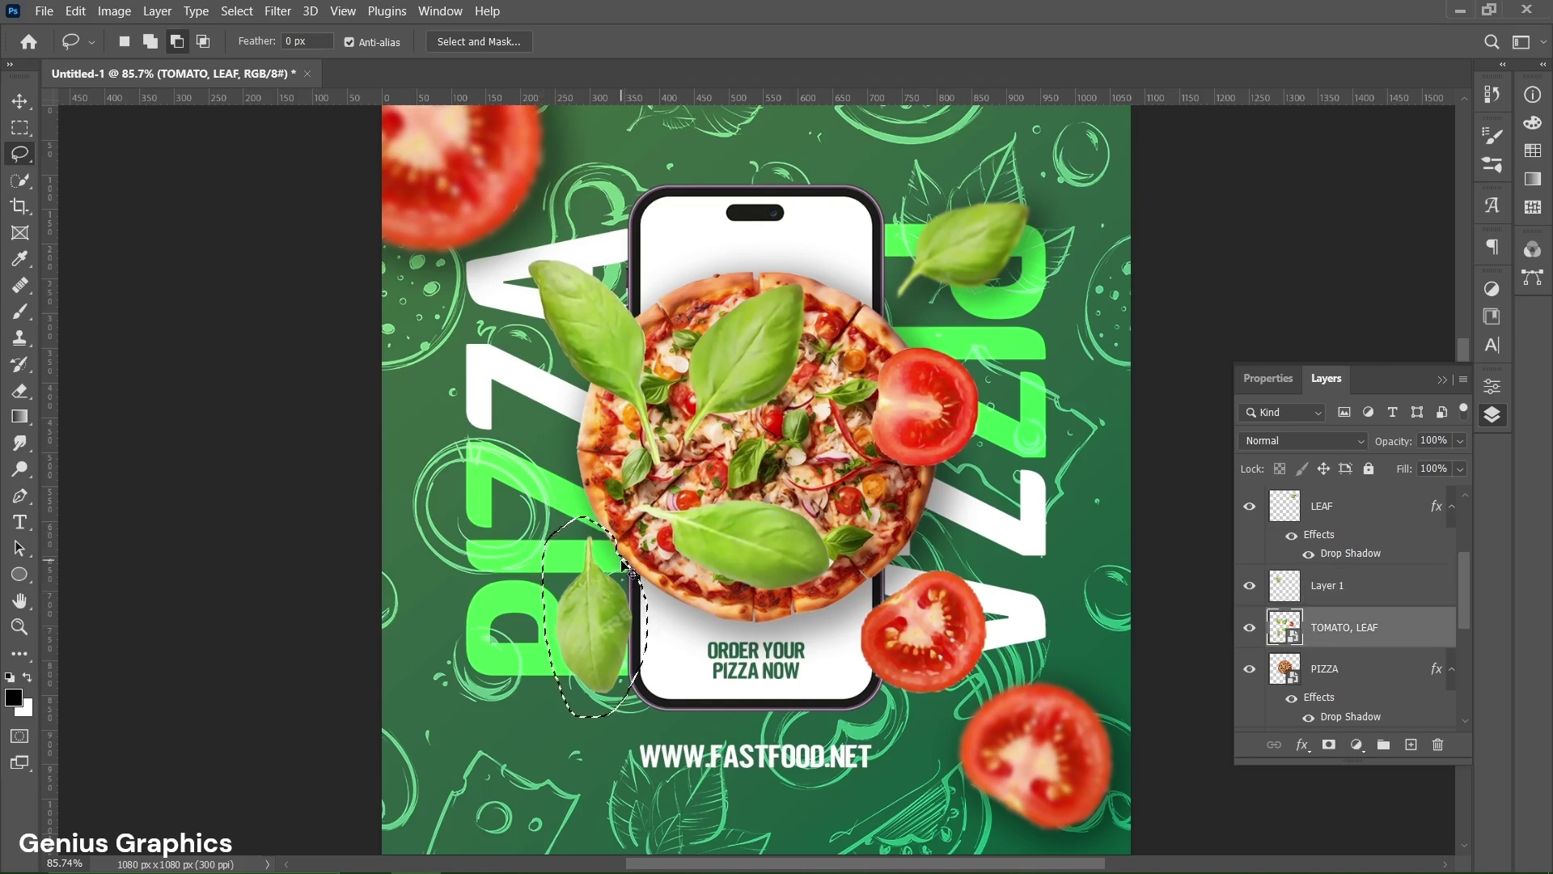
key("ctrl+j")
Copy the leaf lying across the pizza's lower half to a new layer and hide the TOMATO, LEAF source layer.
left_click(1330, 683)
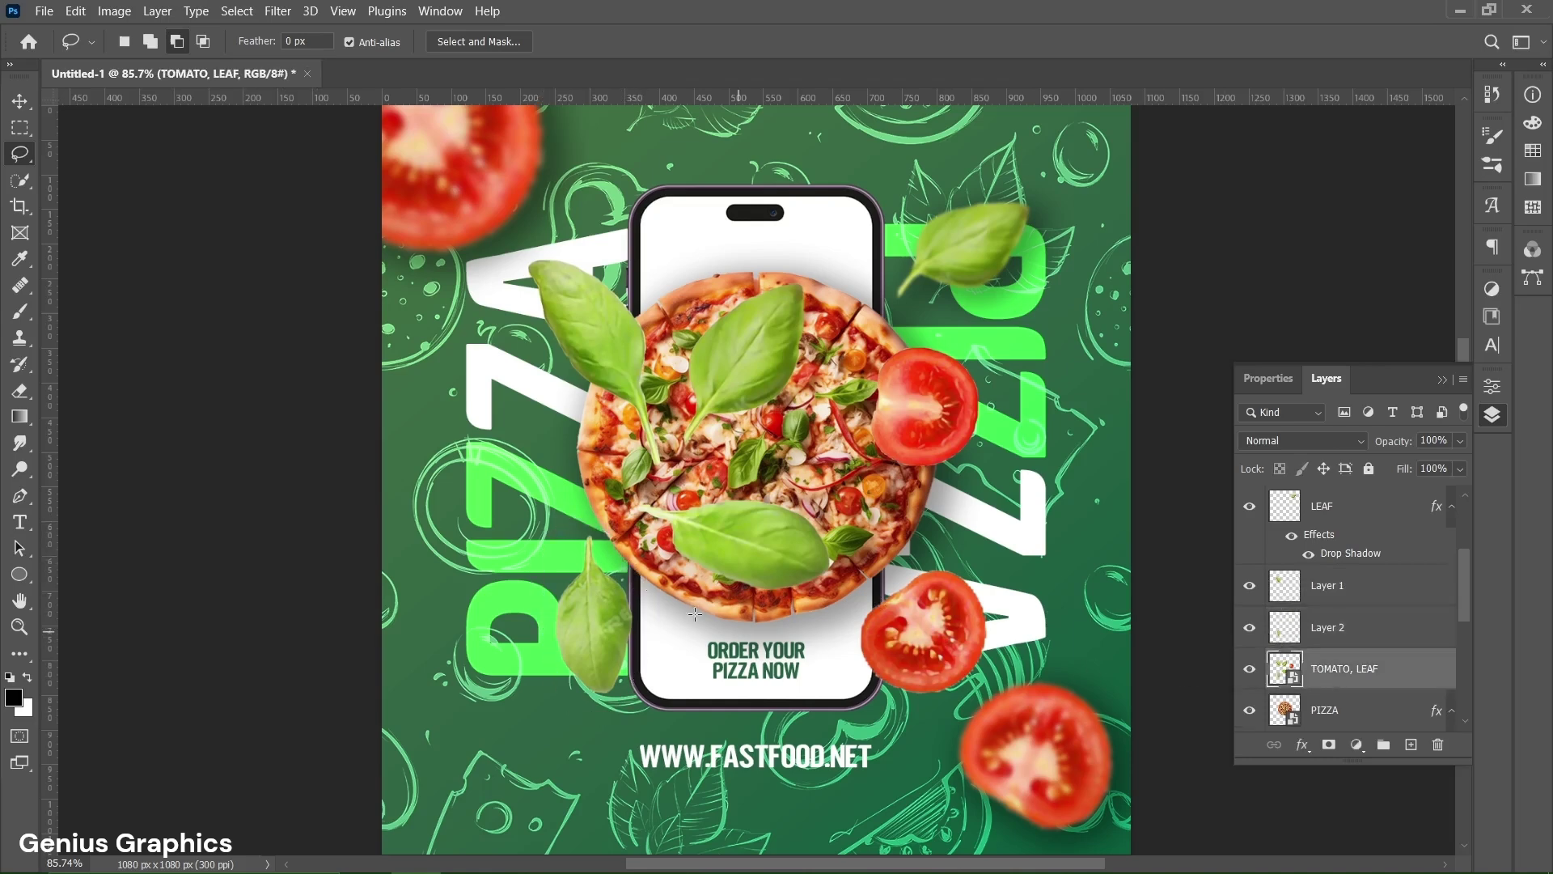
mouse_move(640, 540)
left_mouse_down()
mouse_move(647, 487)
mouse_move(789, 485)
mouse_move(837, 523)
mouse_move(822, 589)
mouse_move(732, 603)
mouse_move(640, 538)
left_mouse_up()
key("ctrl+j")
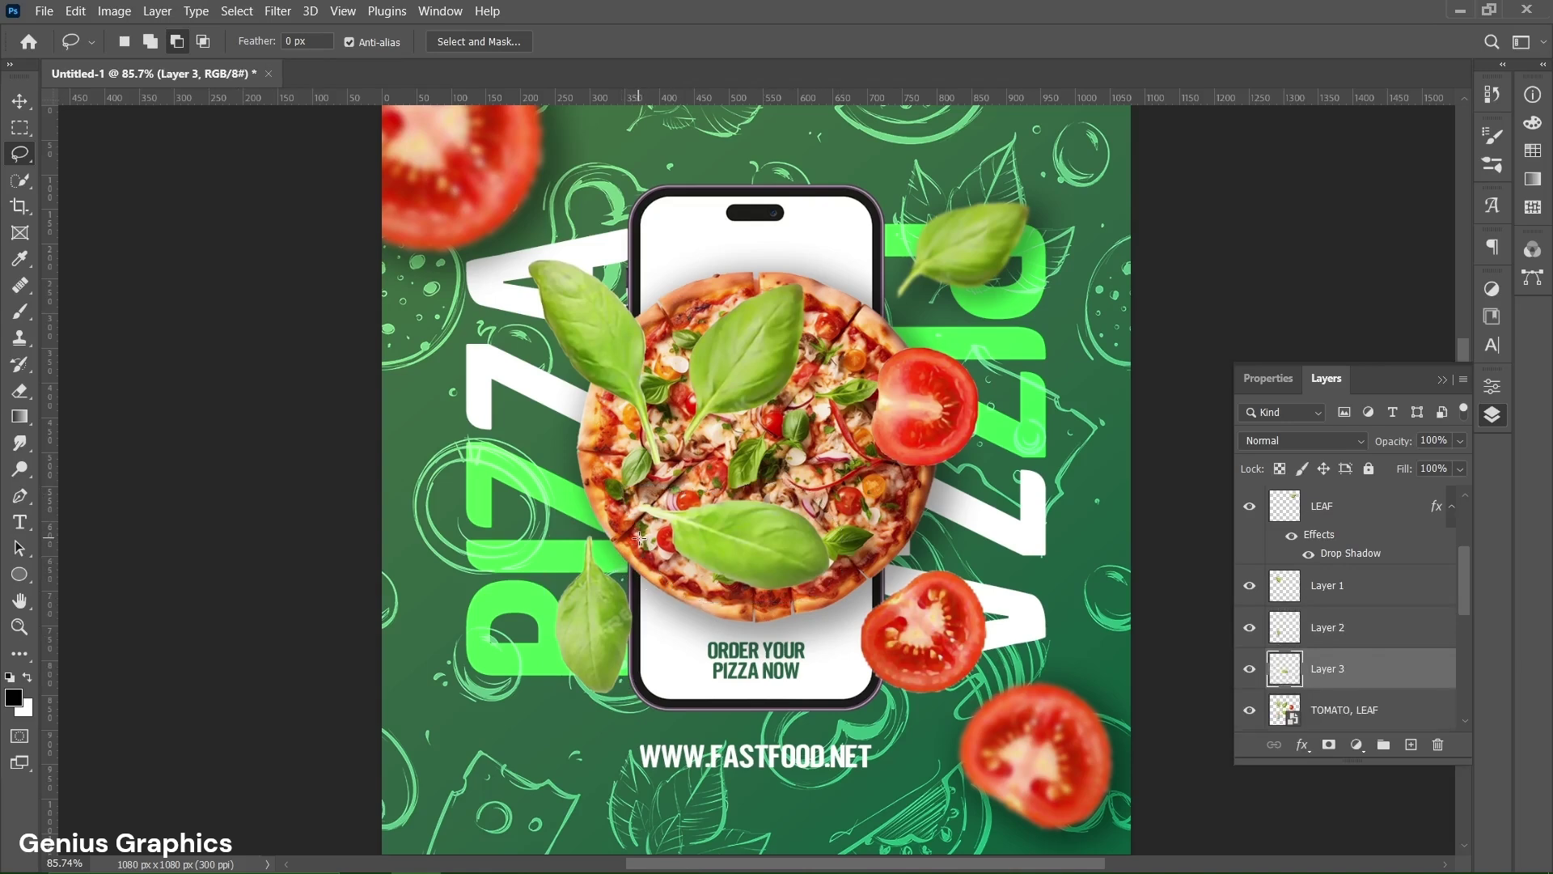
left_click(1352, 716)
left_click(1250, 710)
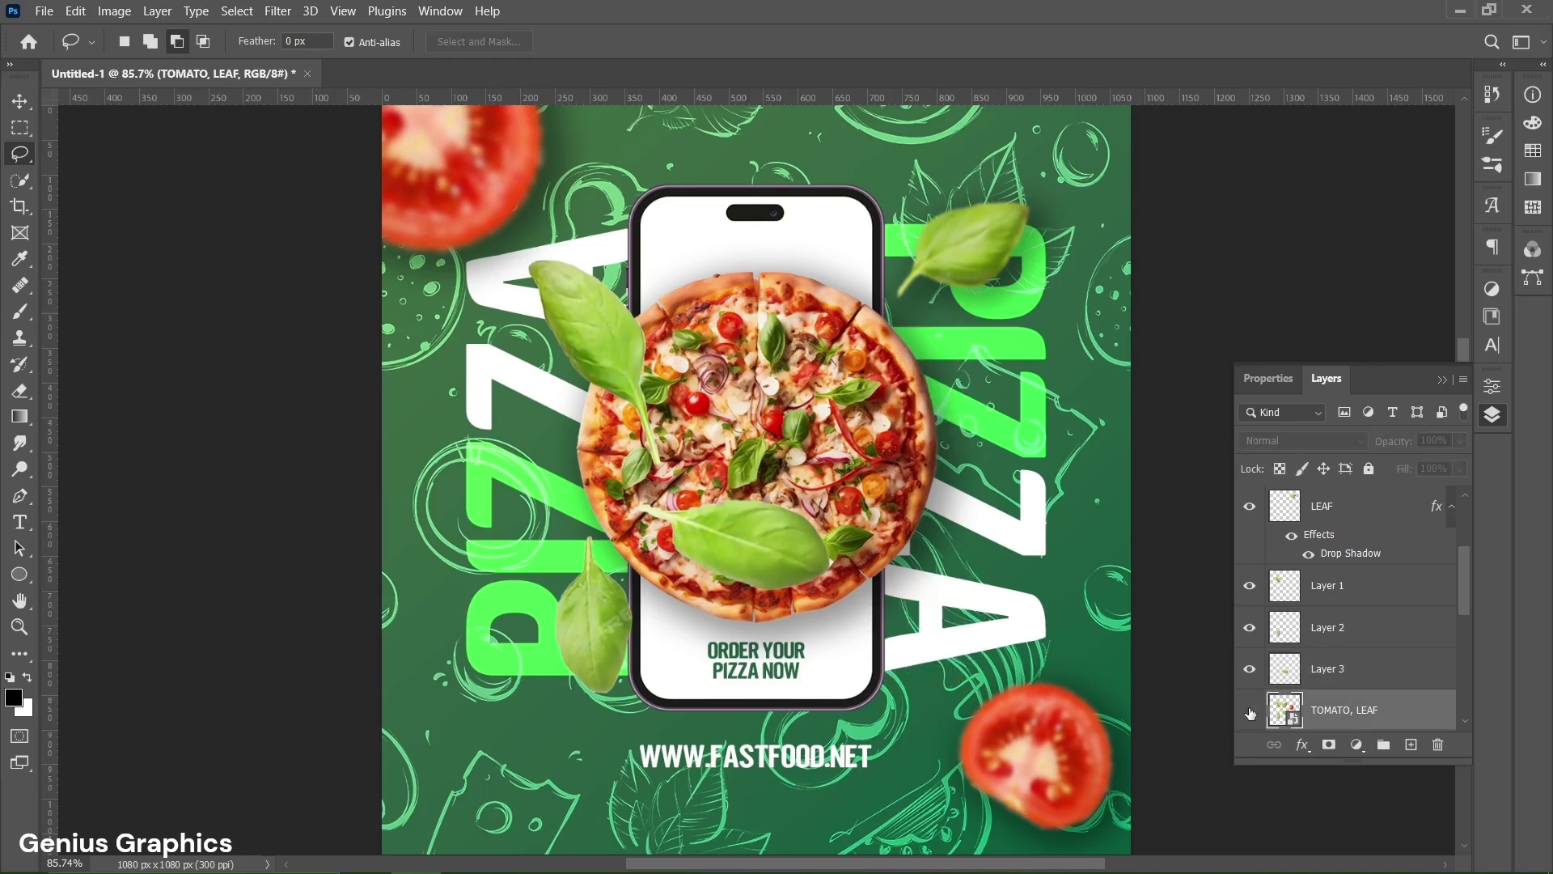
Move the first copied leaf to the phone's upper-left corner and scale it down.
left_click(1364, 587)
left_click(1352, 680, "shift")
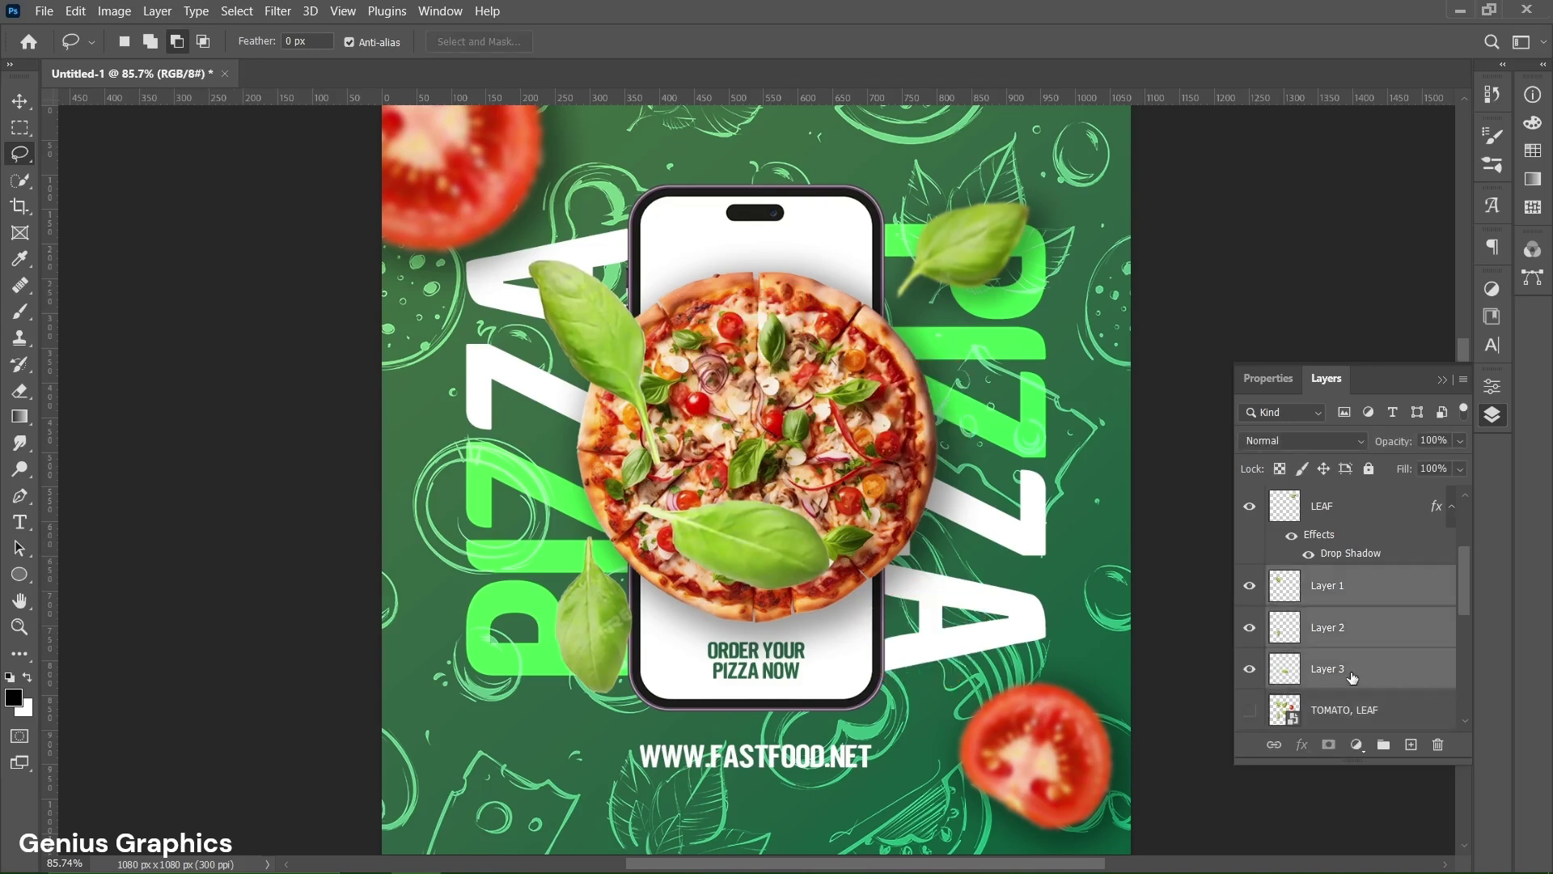
left_click(1349, 594)
key("v")
left_click_drag(609, 358, 689, 225)
key("ctrl+t")
left_click_drag(757, 338, 705, 236)
Duplicate the small leaf, scale it to about 120%, rotate it about 156° and place it over the left-hand PIZZA text.
left_click_drag(663, 171, 492, 453)
key("Return")
key("ctrl+t")
left_click_drag(542, 402, 450, 530)
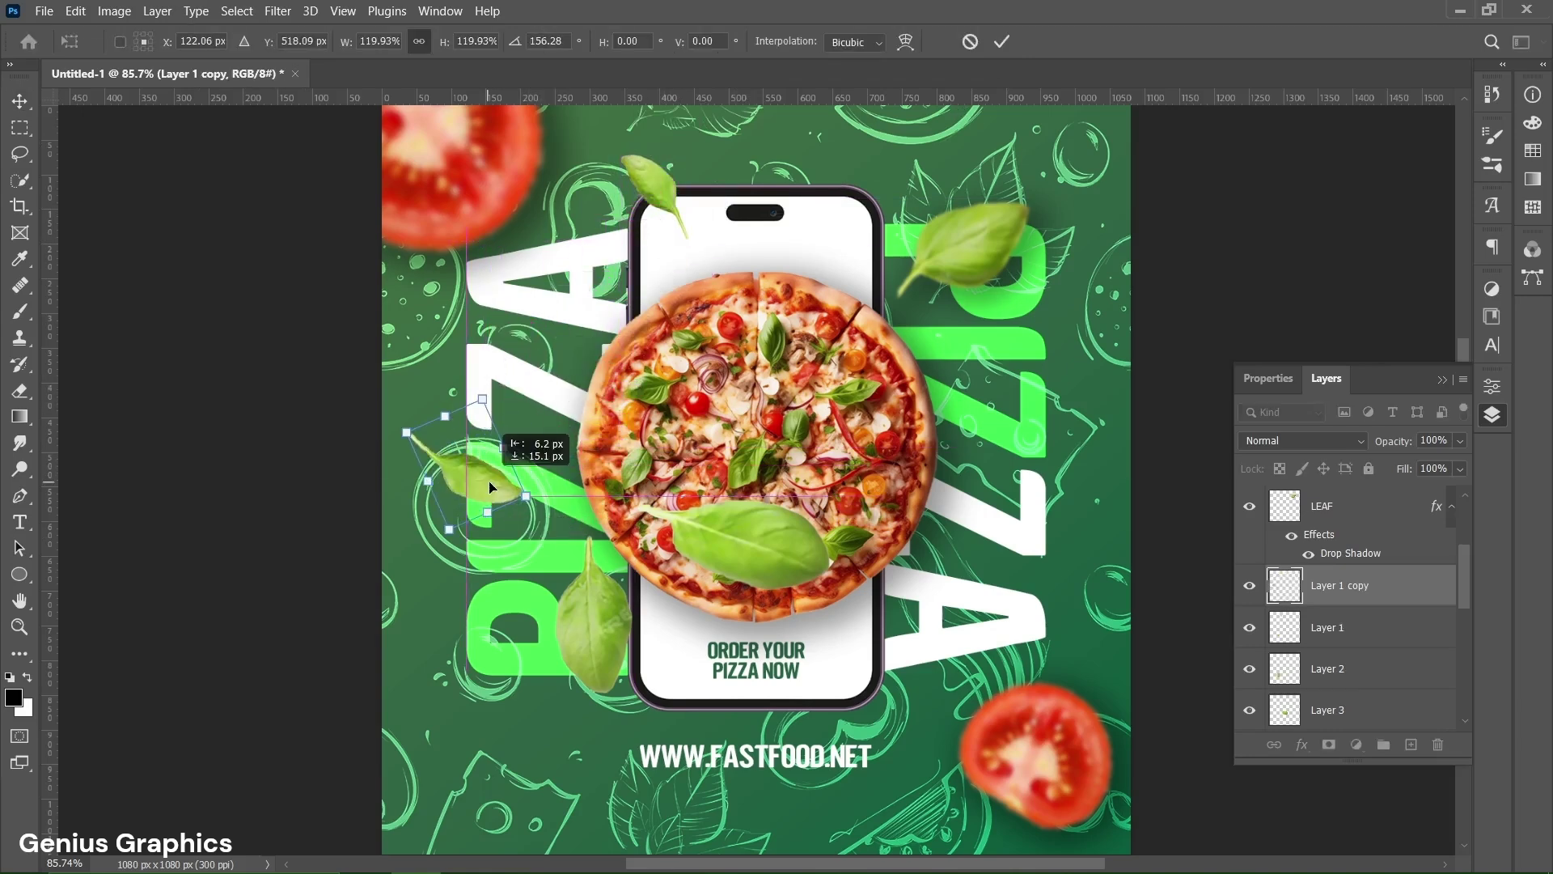
left_click(1001, 41)
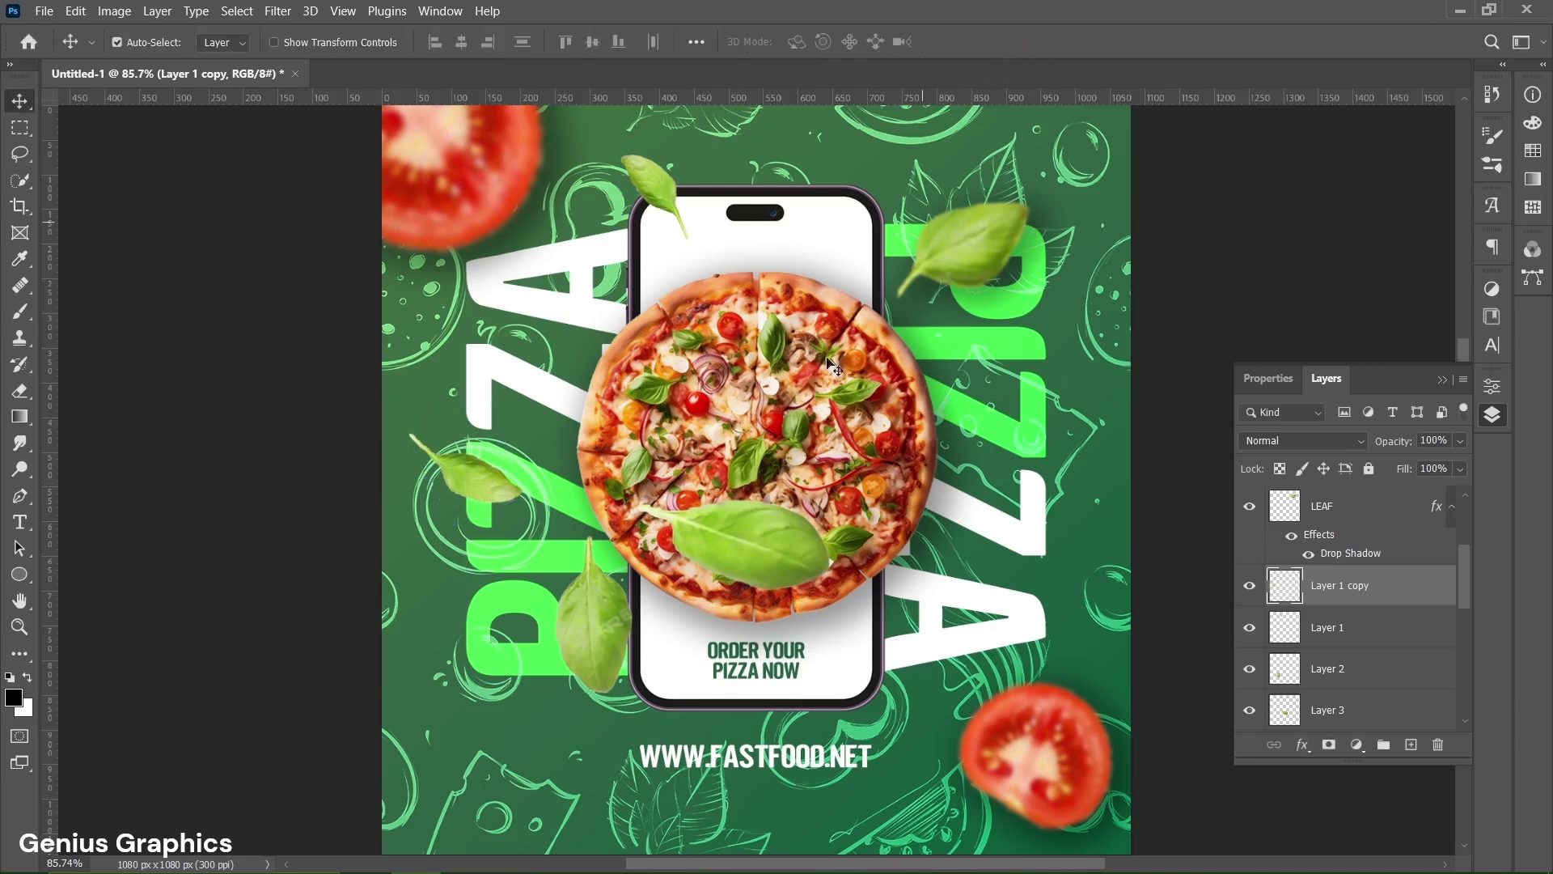
Place the Layer 2 leaf beside the website line, scaled to about 55% and rotated about 47°, and warp it slightly.
left_click(589, 635)
left_click_drag(589, 635, 546, 744)
key("ctrl+t")
left_click_drag(586, 664, 614, 753)
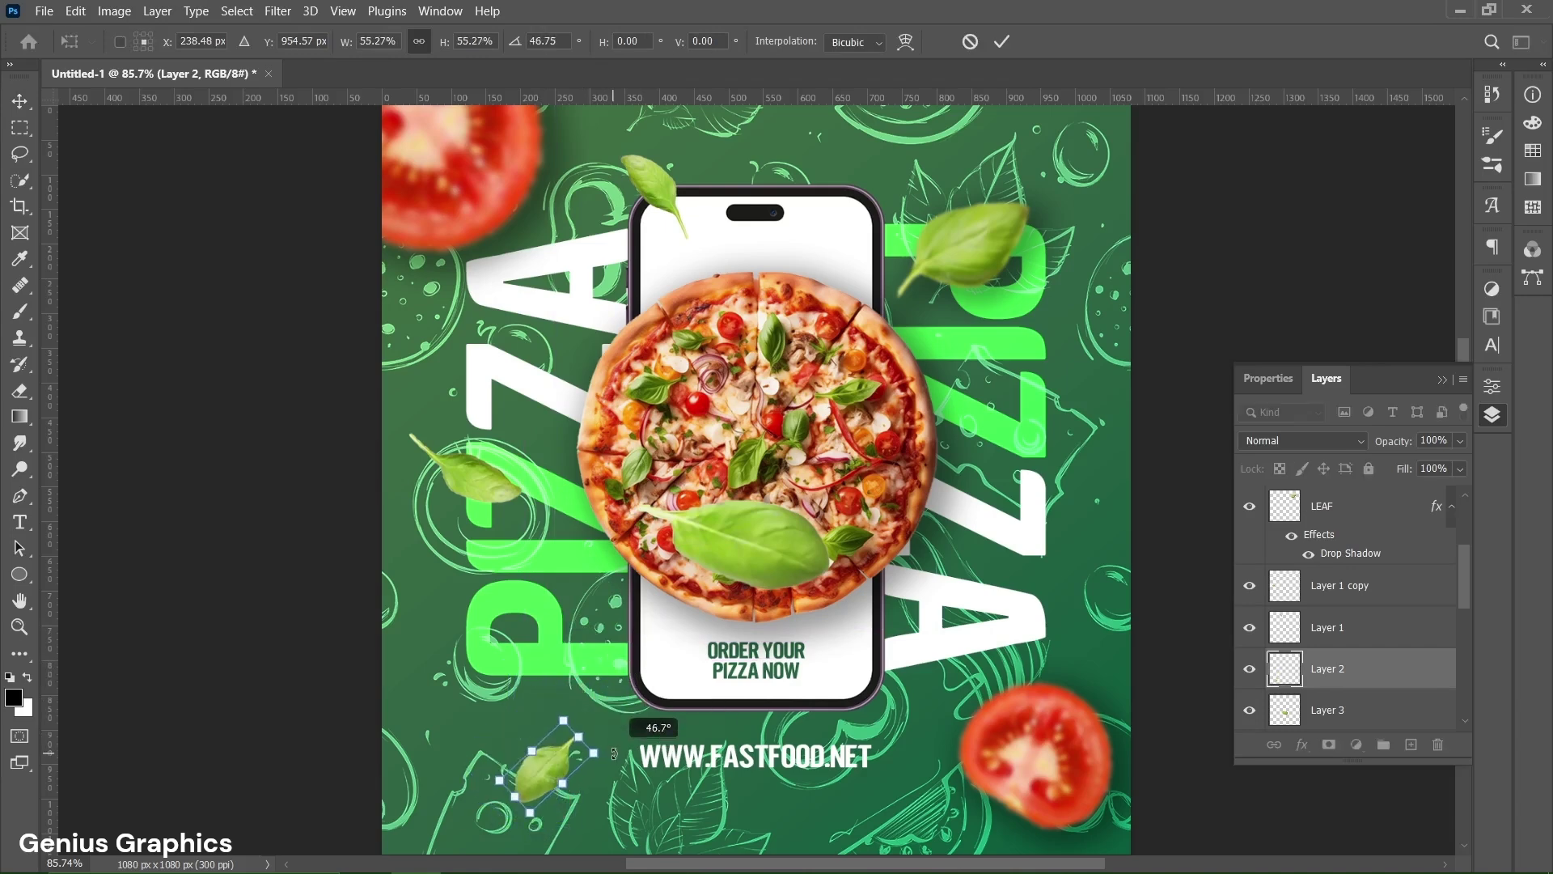
right_click(558, 766)
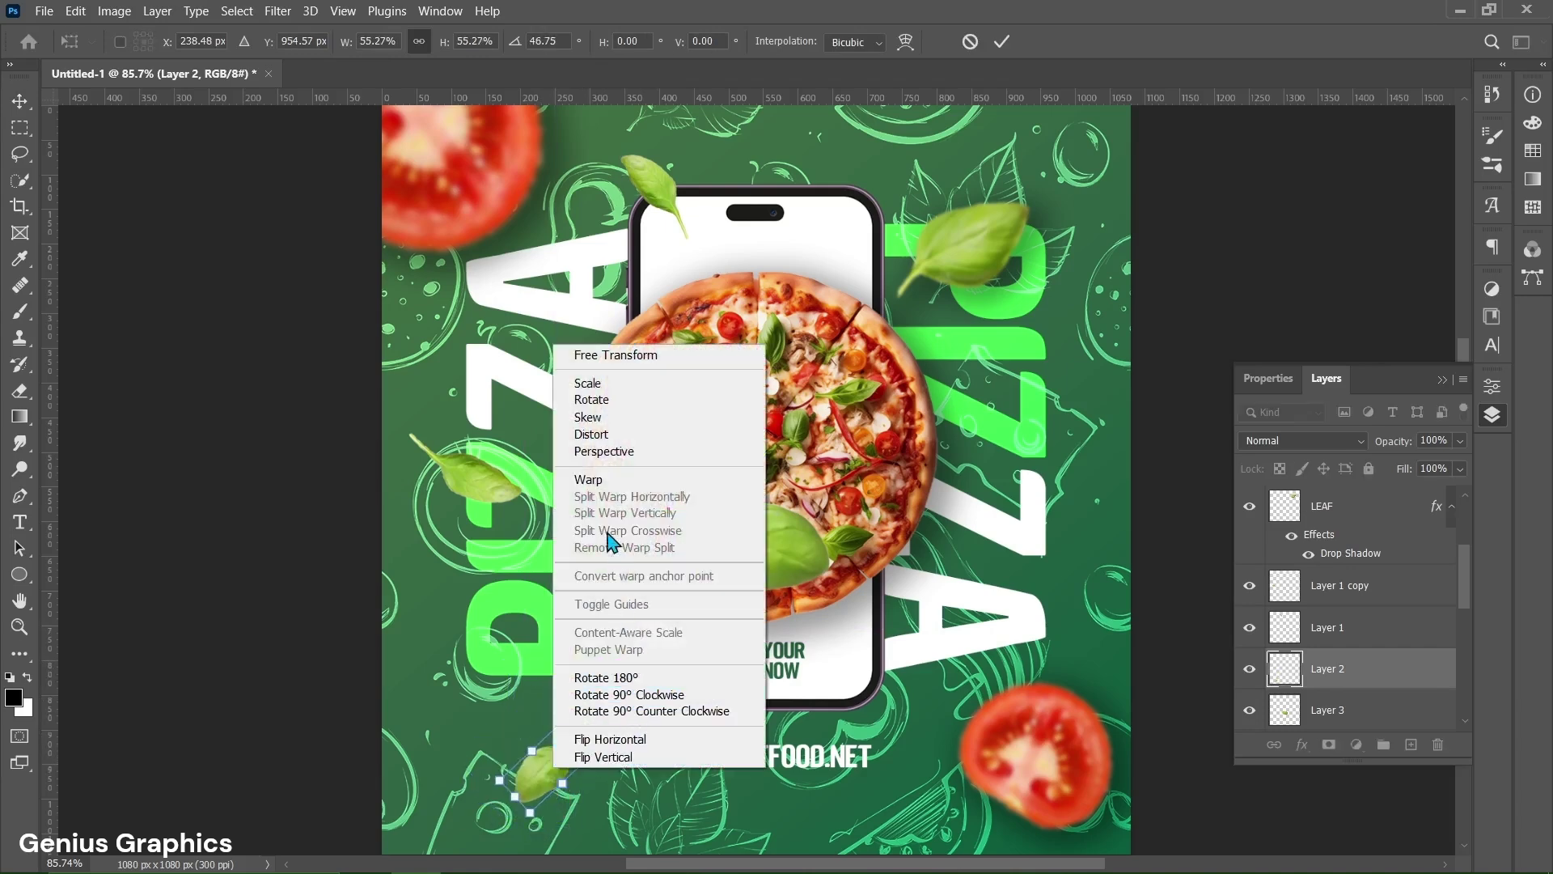
left_click(619, 481)
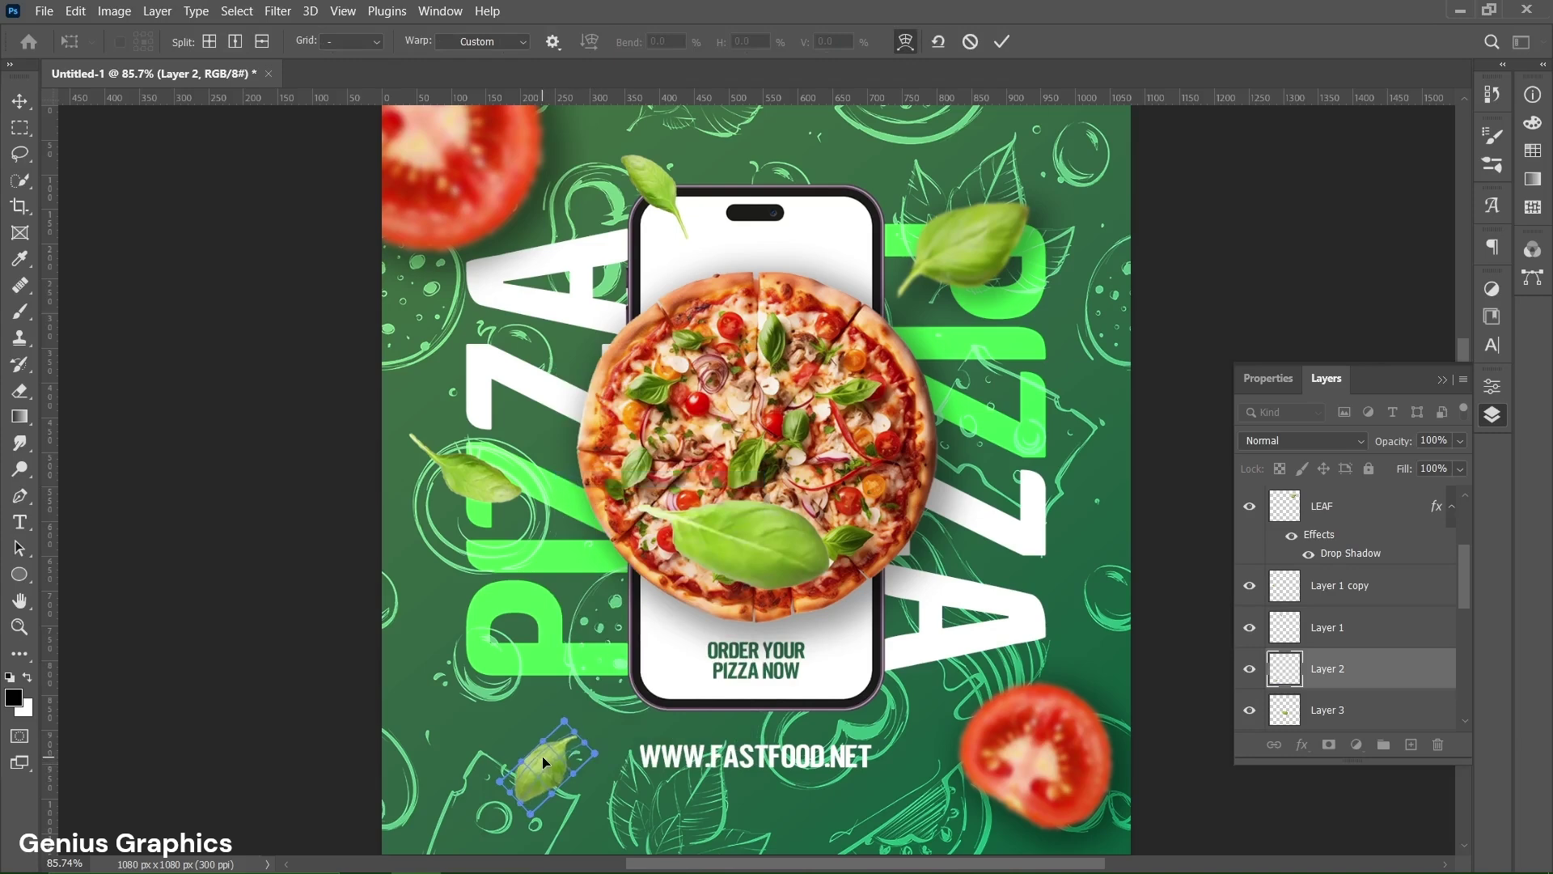
left_click(1003, 42)
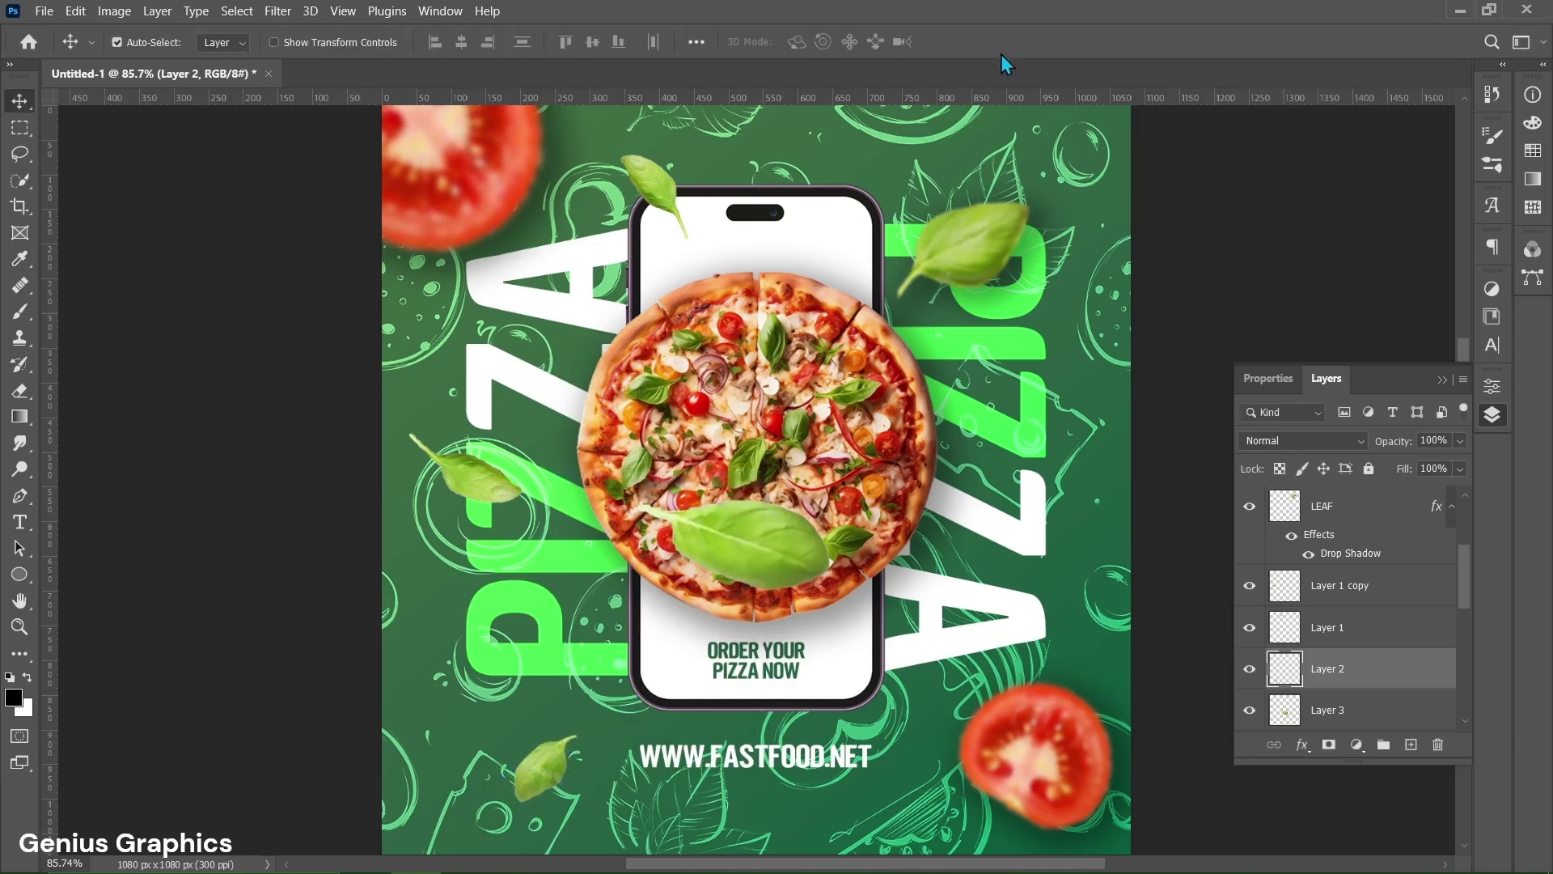
Scale the Layer 3 leaf to about 67%, rotate it about 20° and tuck it behind the lower-right tomato.
left_click_drag(760, 558, 902, 660)
key("ctrl+t")
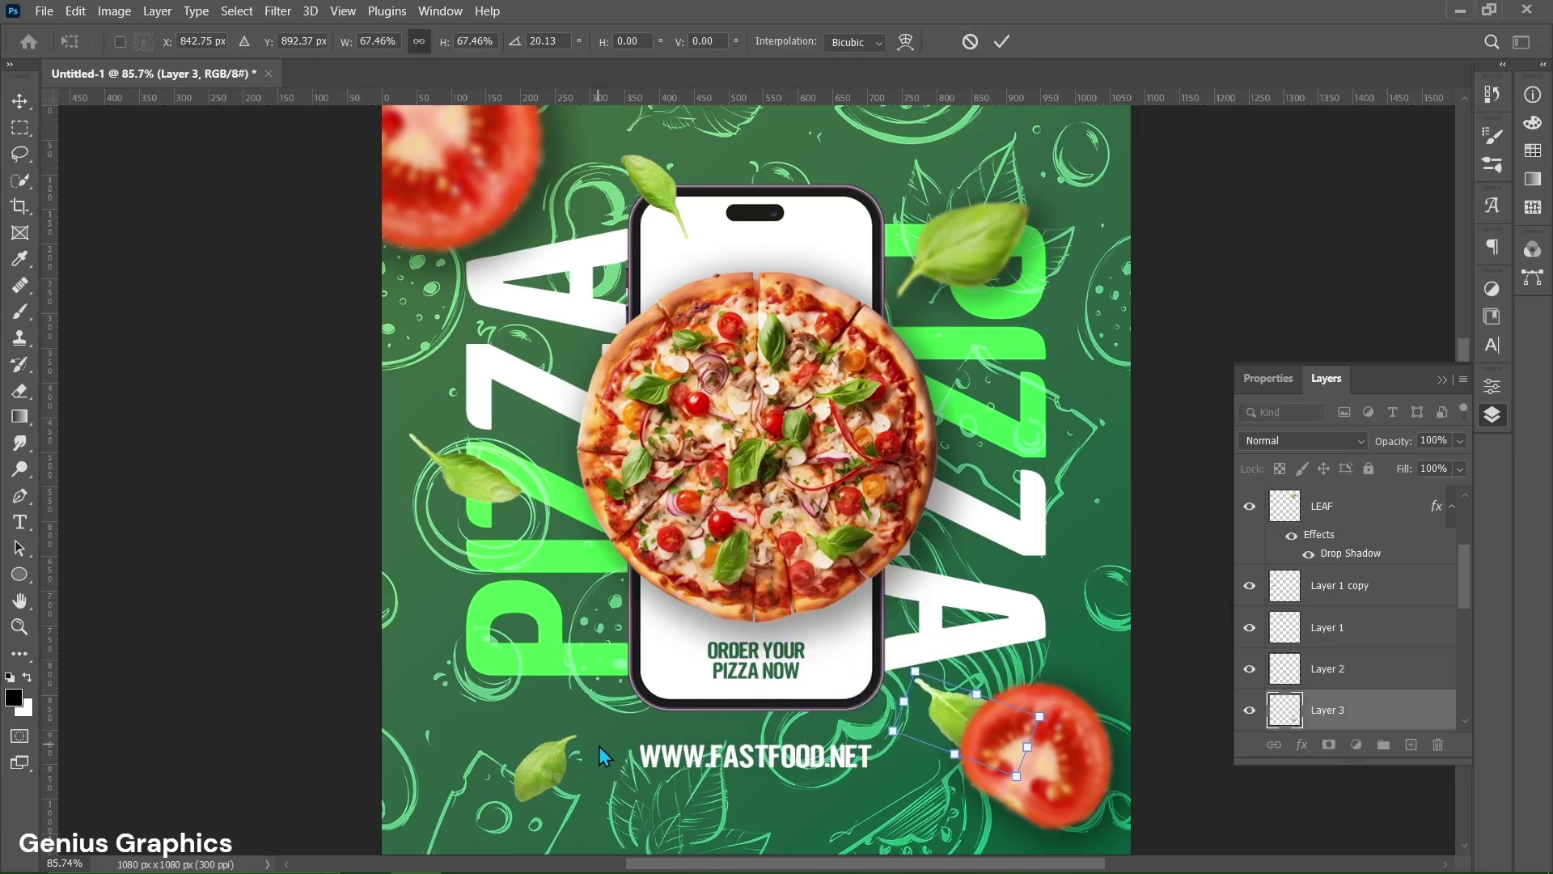
left_click(1003, 48)
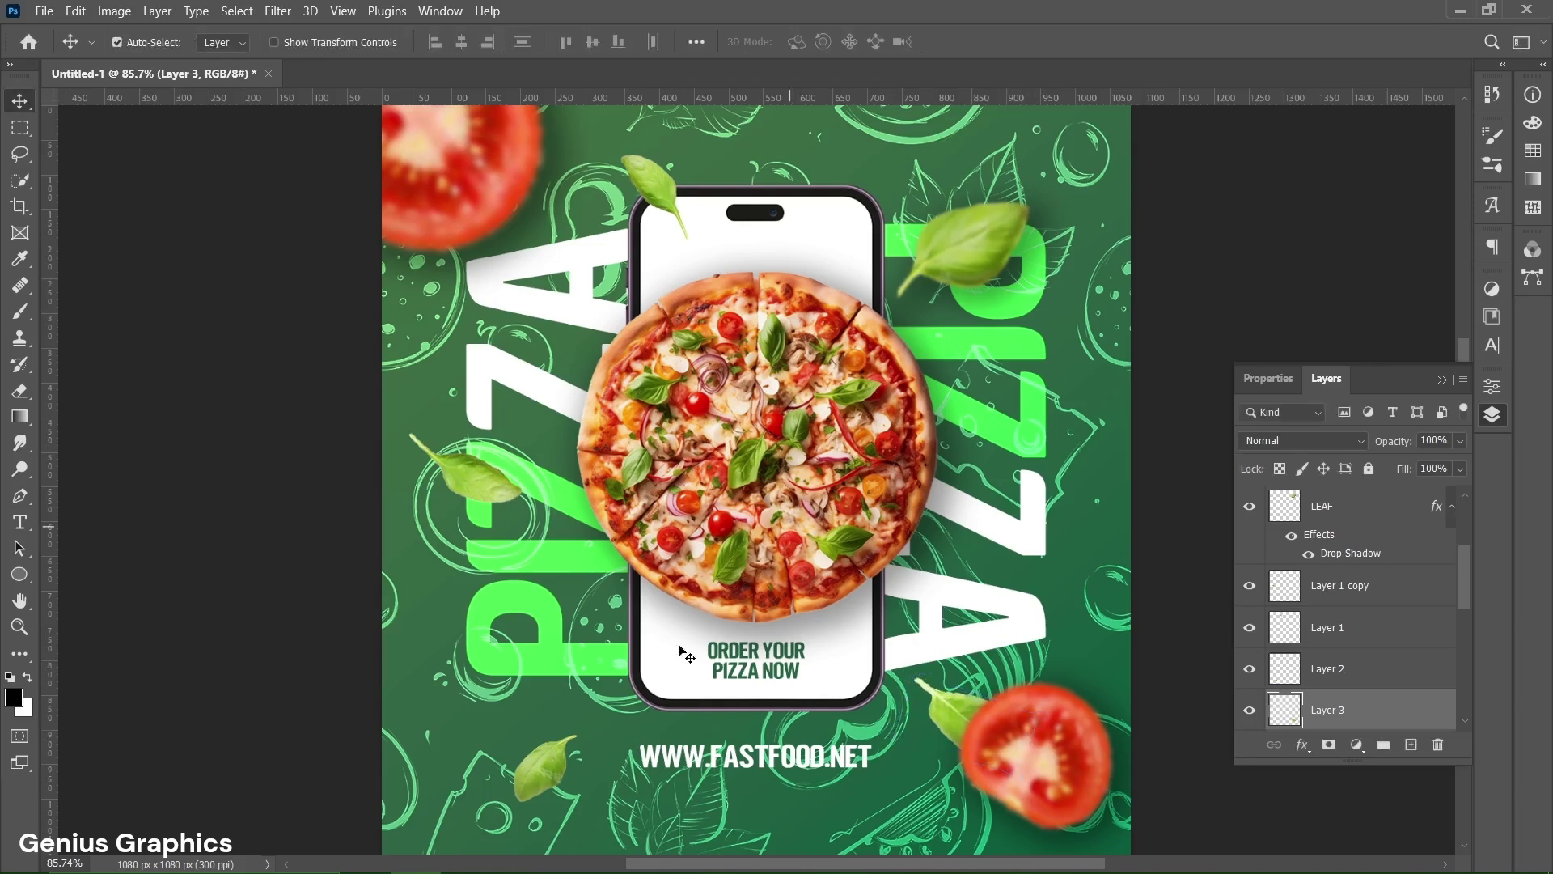
Nudge the leaf beside the website line toward the text and rotate it about -6.7°.
left_click_drag(545, 775, 555, 768)
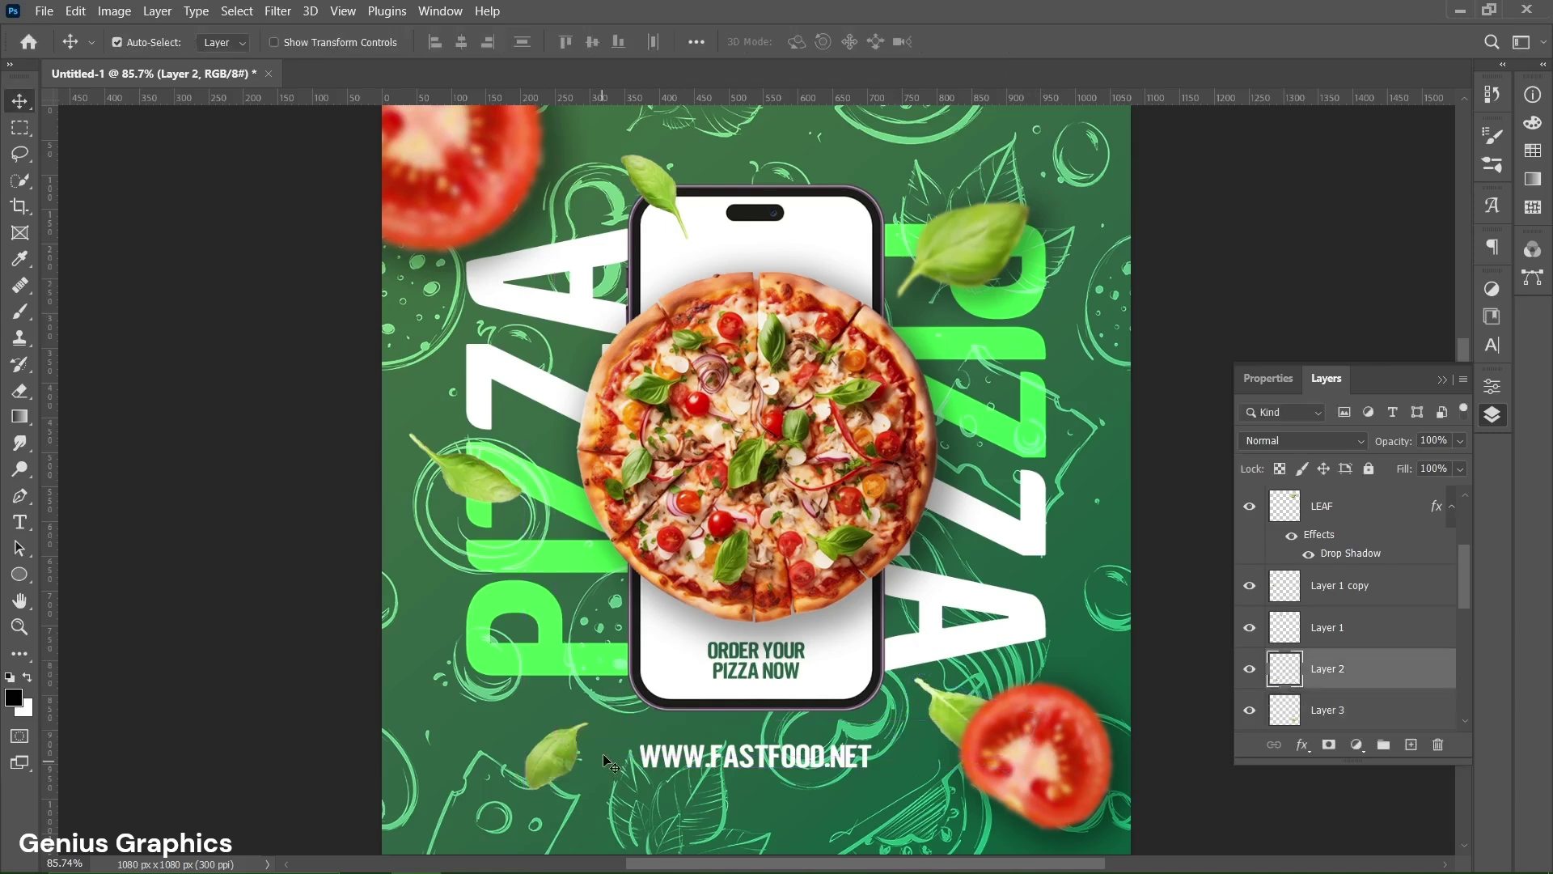
key("ctrl+t")
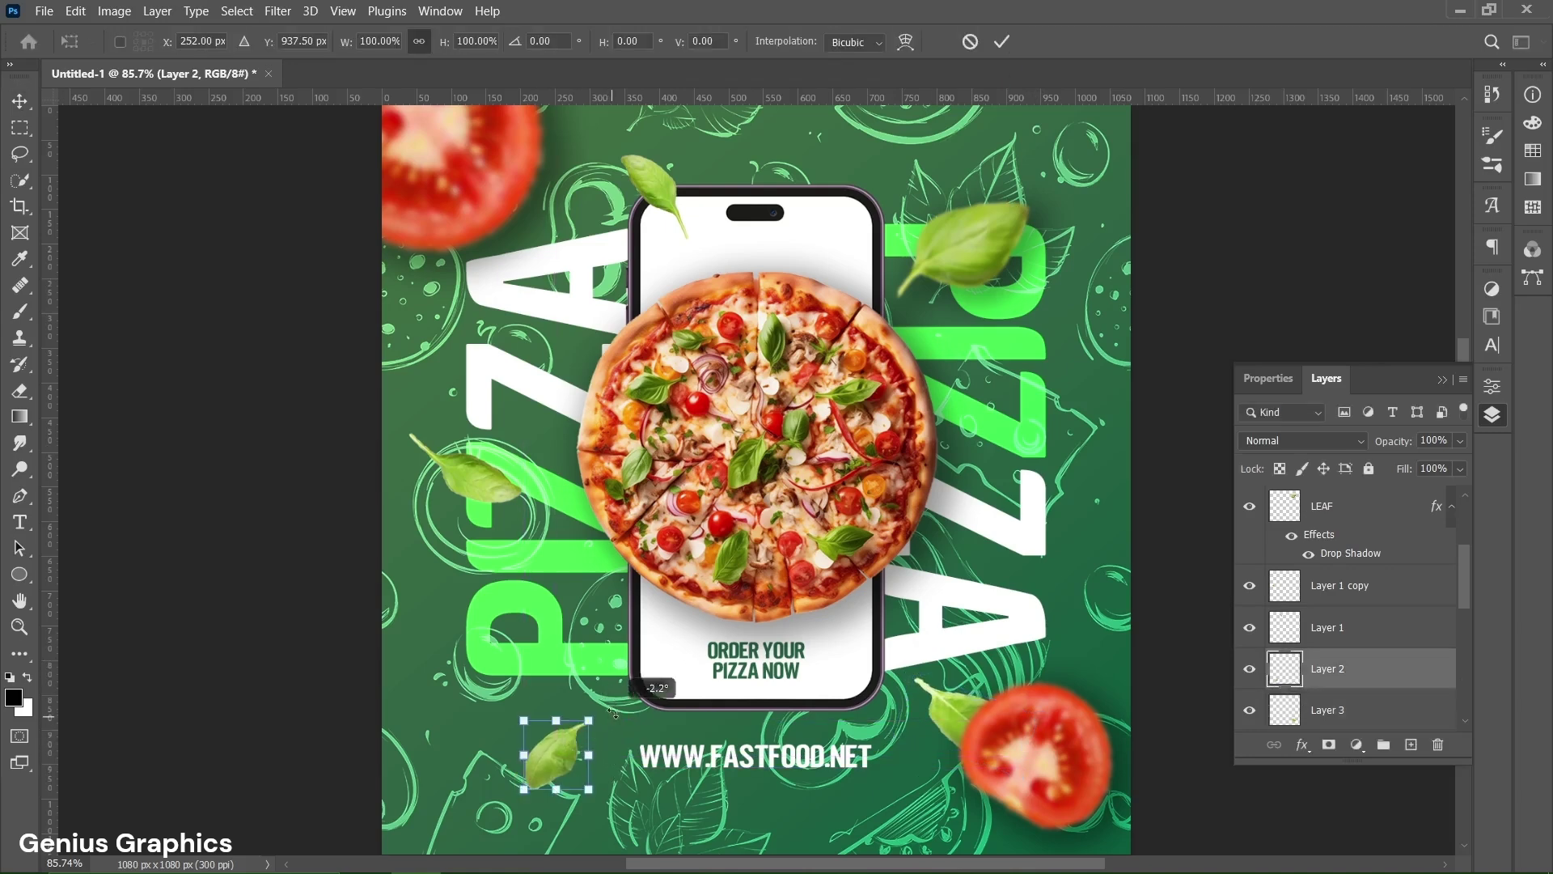
left_click_drag(612, 717, 607, 710)
left_click_drag(556, 756, 560, 759)
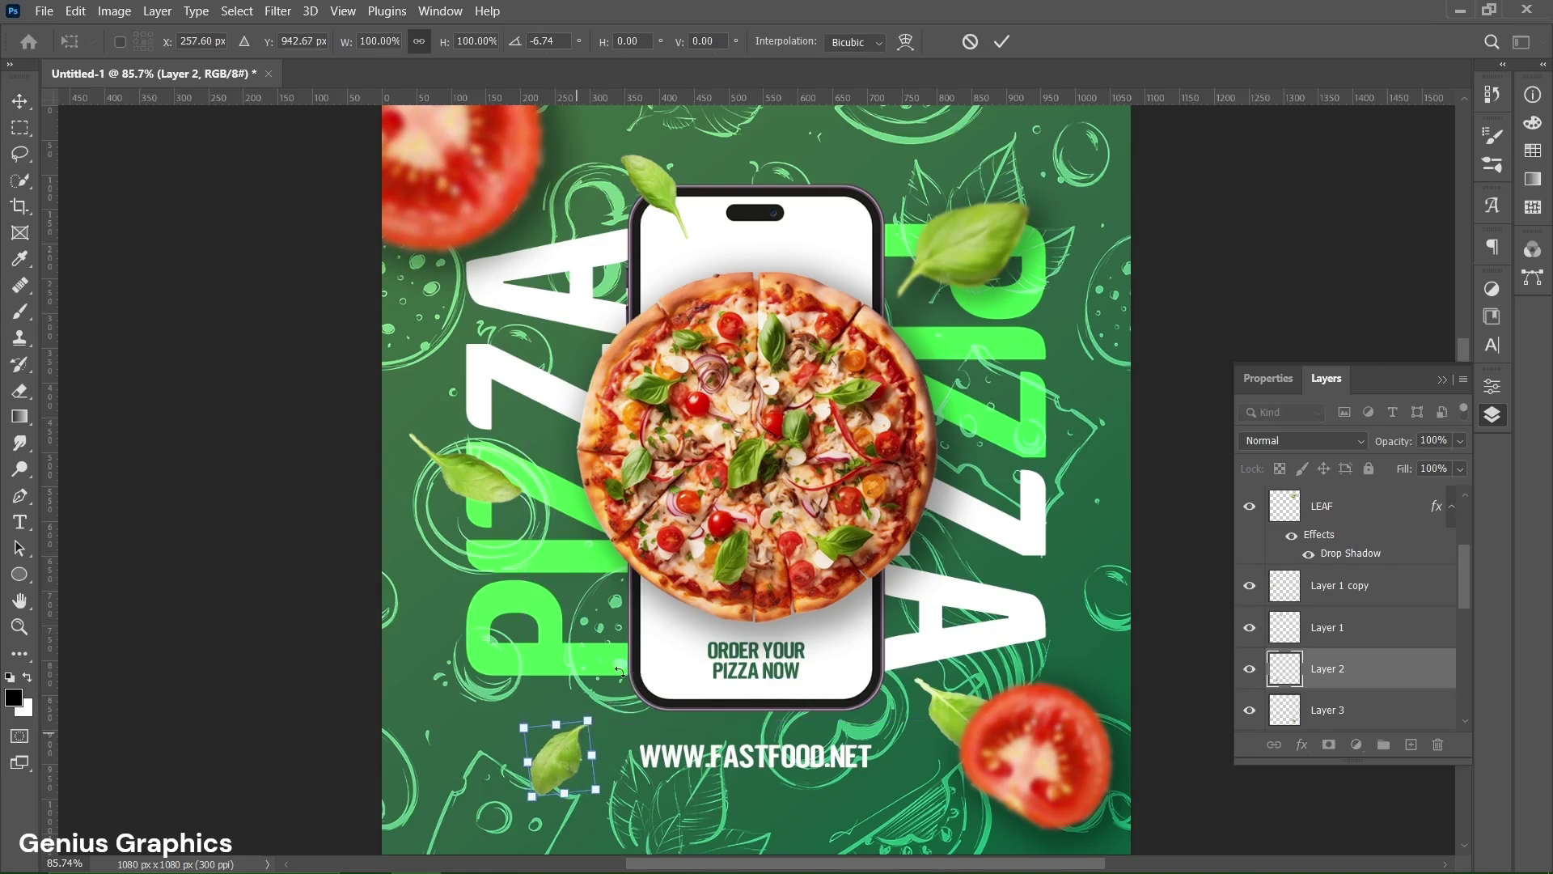
left_click(1001, 41)
Rotate the leaf at the phone's upper-left corner about -2.8° and adjust its position slightly.
left_click(662, 194)
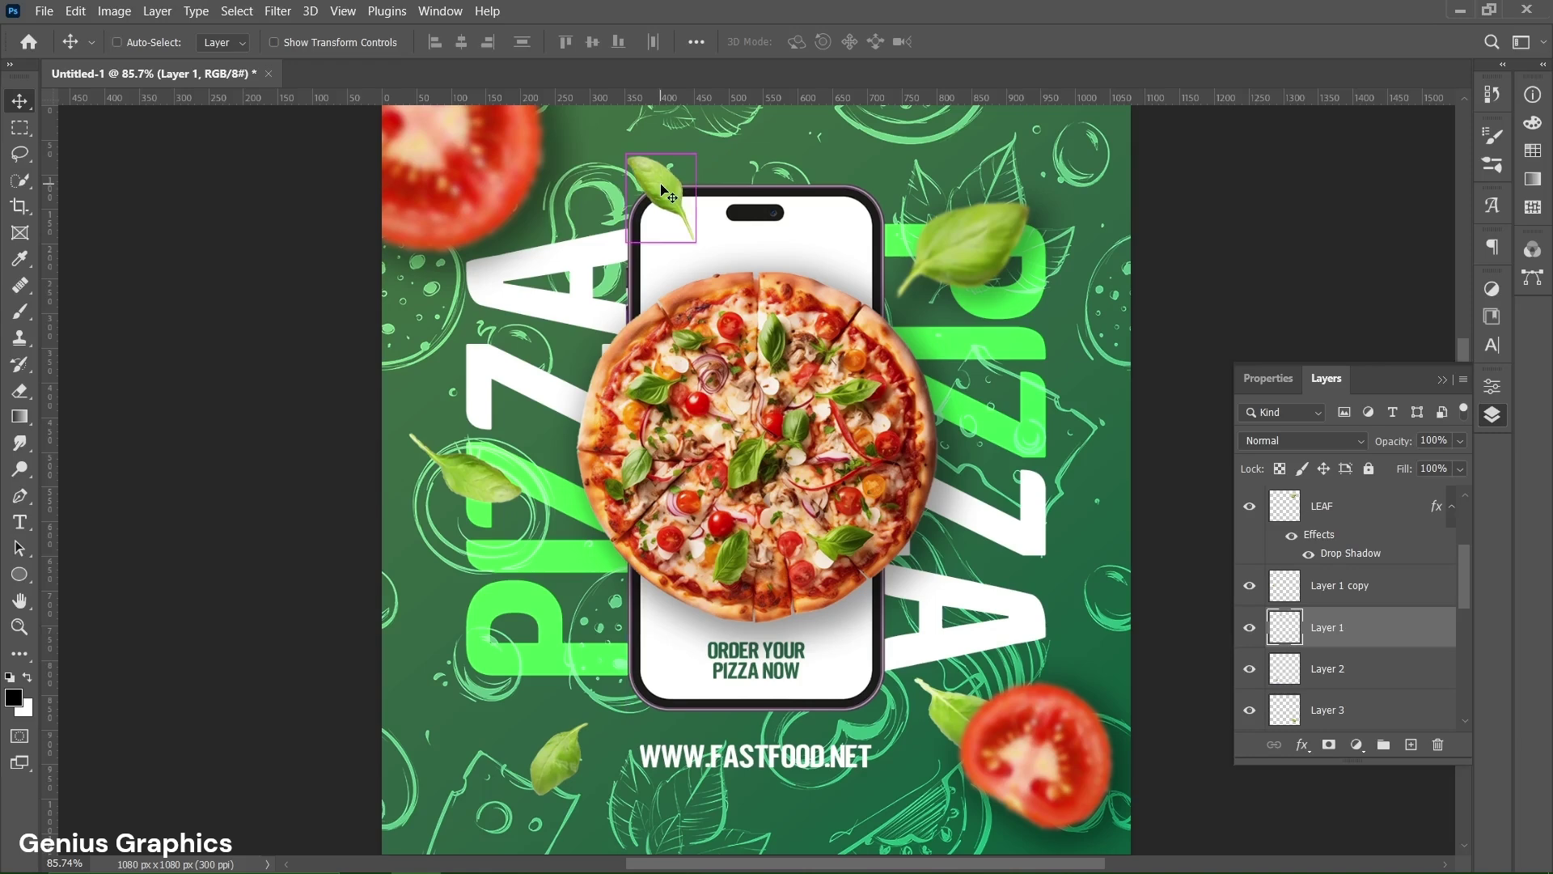
key("ctrl+t")
mouse_move(706, 258)
left_mouse_down()
mouse_move(752, 230)
mouse_move(711, 257)
left_mouse_up()
left_click_drag(673, 199, 670, 194)
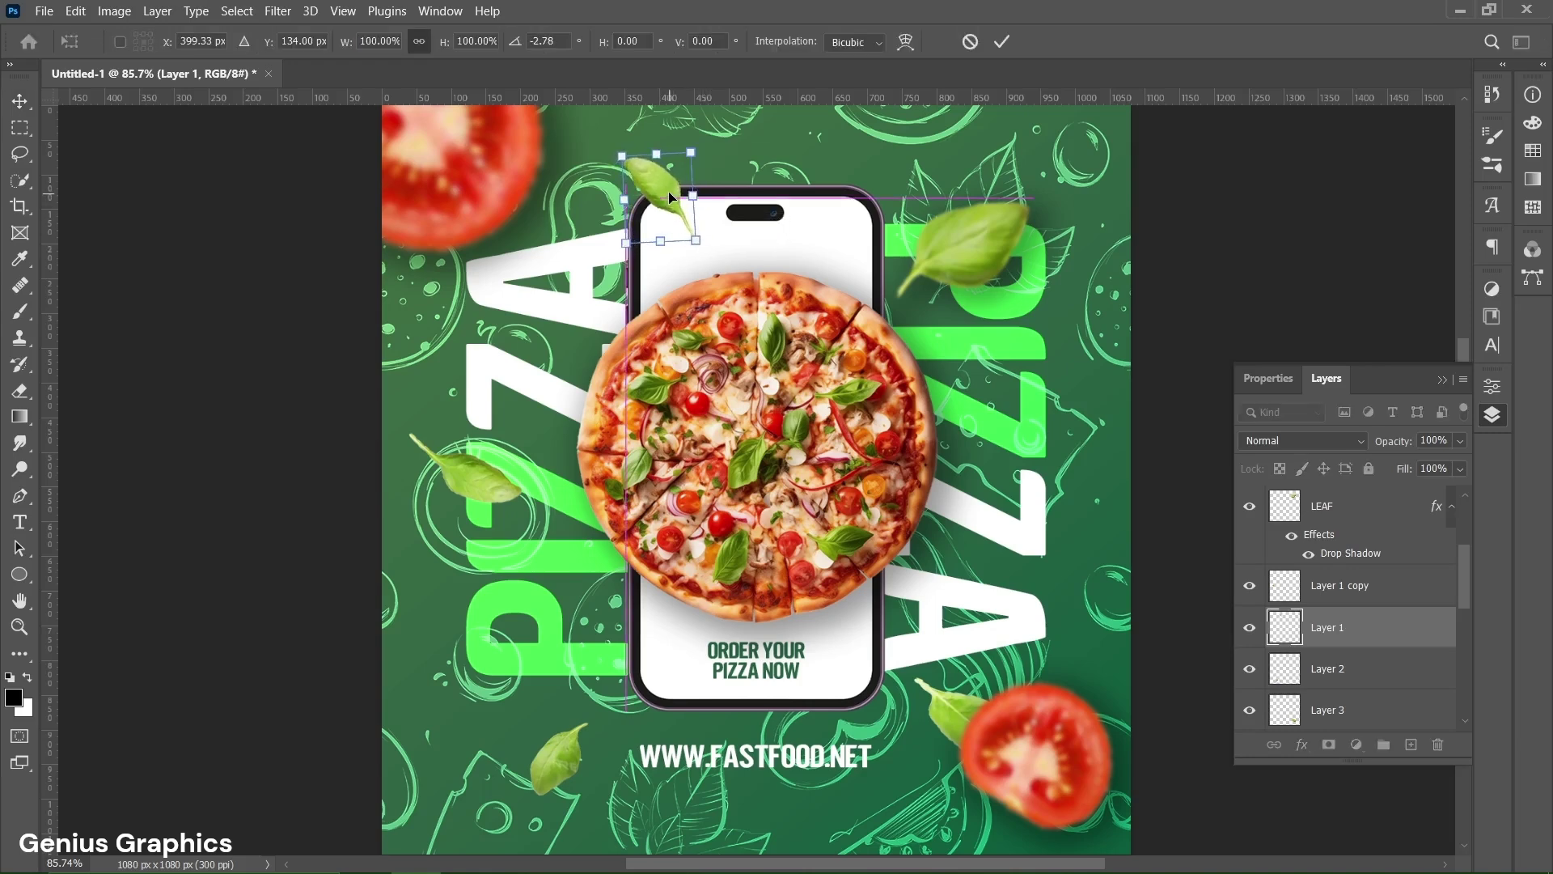
left_click(1003, 42)
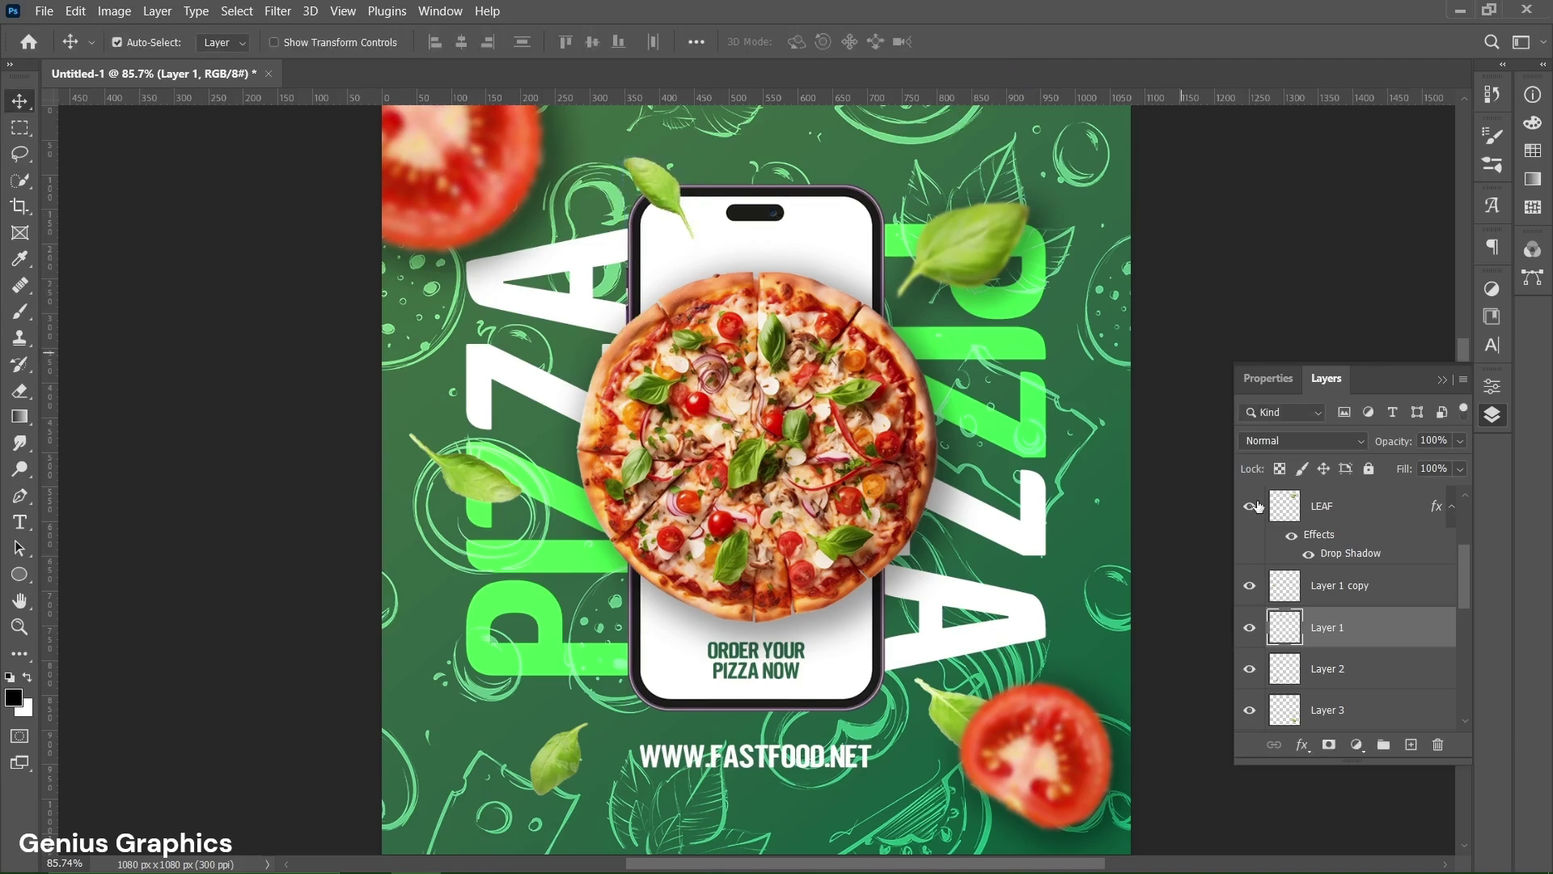
Merge Layer 1 copy, Layer 1, Layer 2 and Layer 3 into a single layer.
scroll(1341, 621, "down", 2)
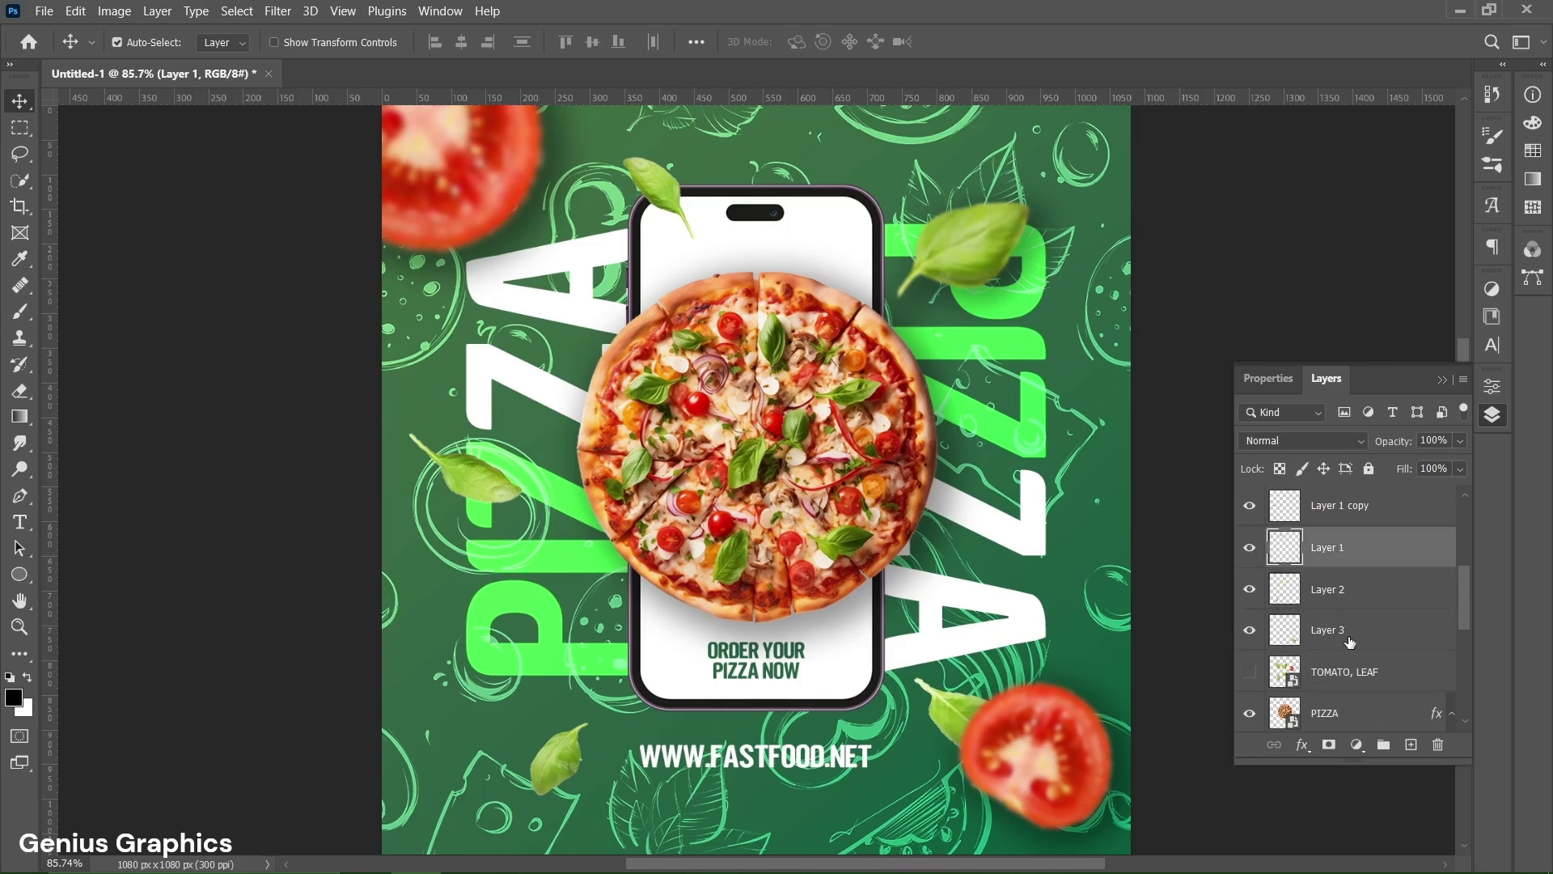
left_click(1330, 508)
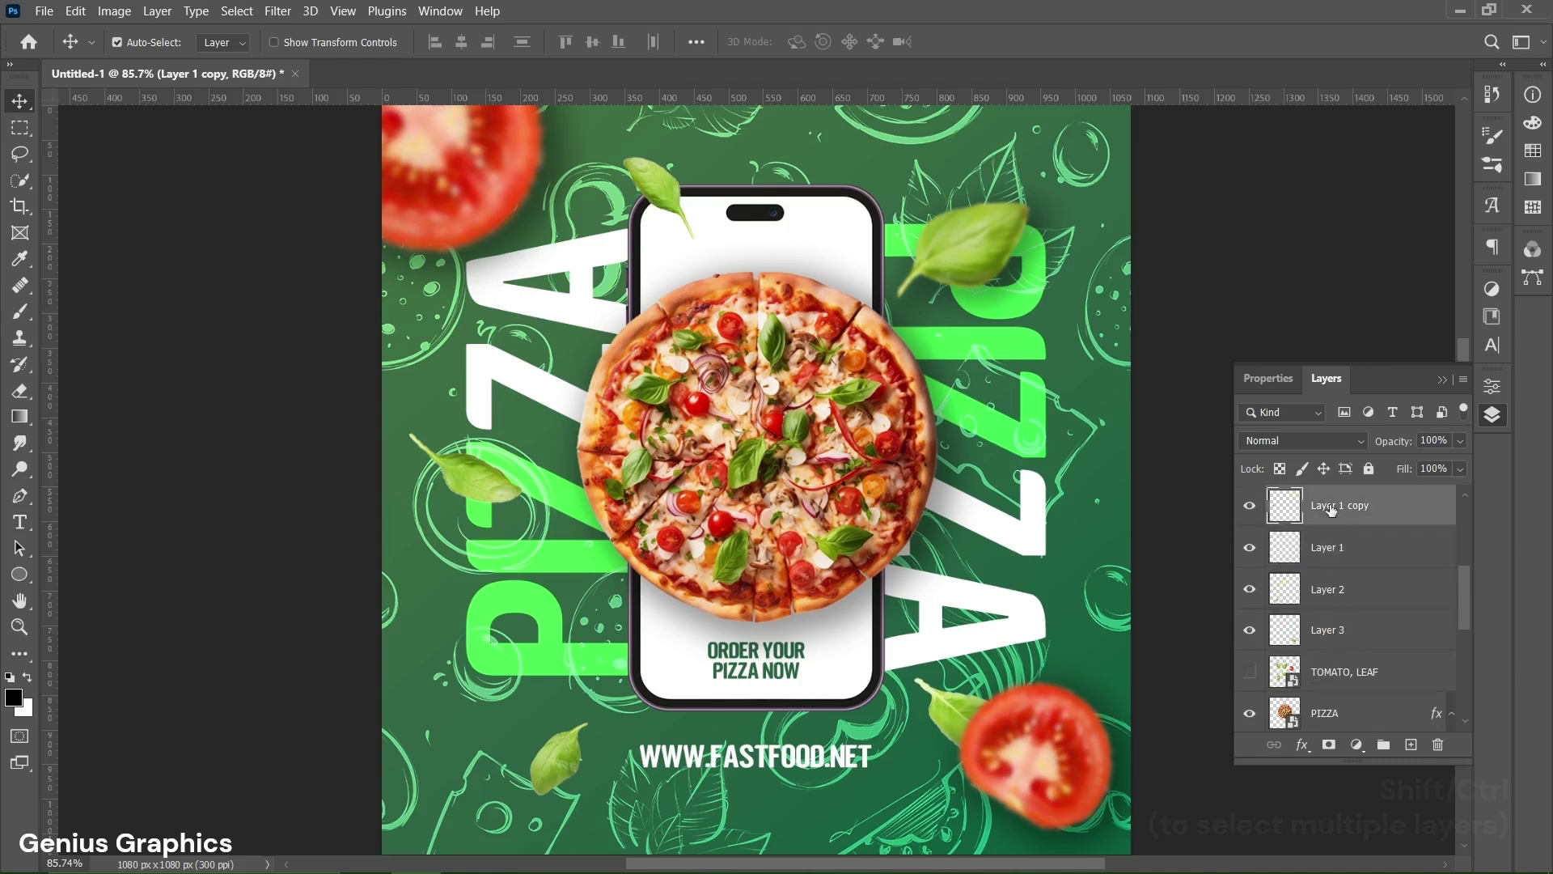
left_click(1345, 634, "shift")
right_click(1344, 634)
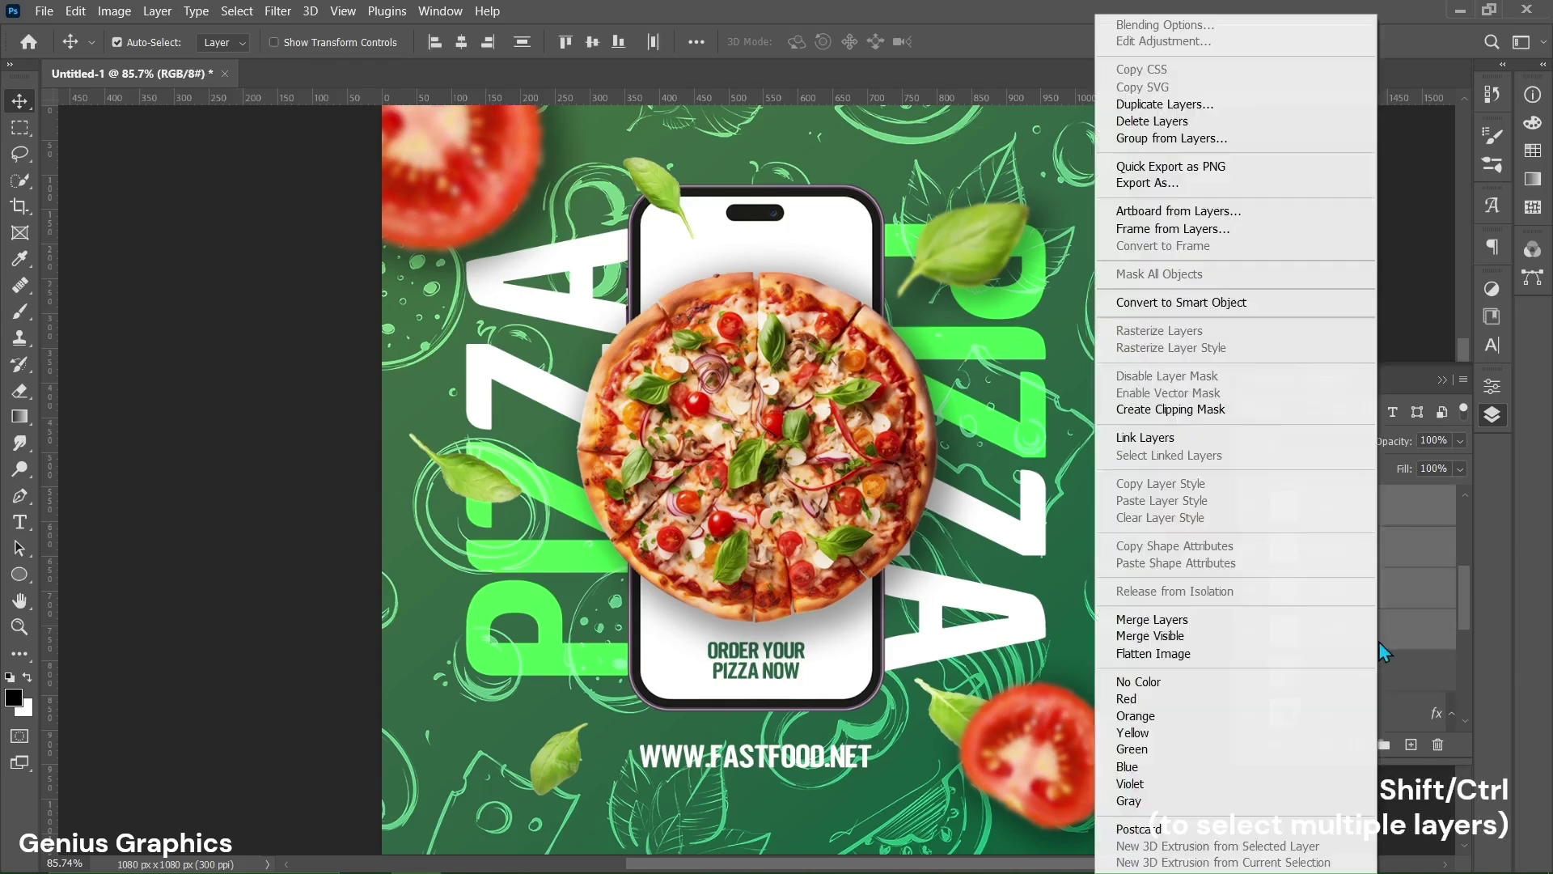
left_click(1173, 622)
Rename the merged leaf layer to LEAVES.
scroll(1365, 619, "up", 2)
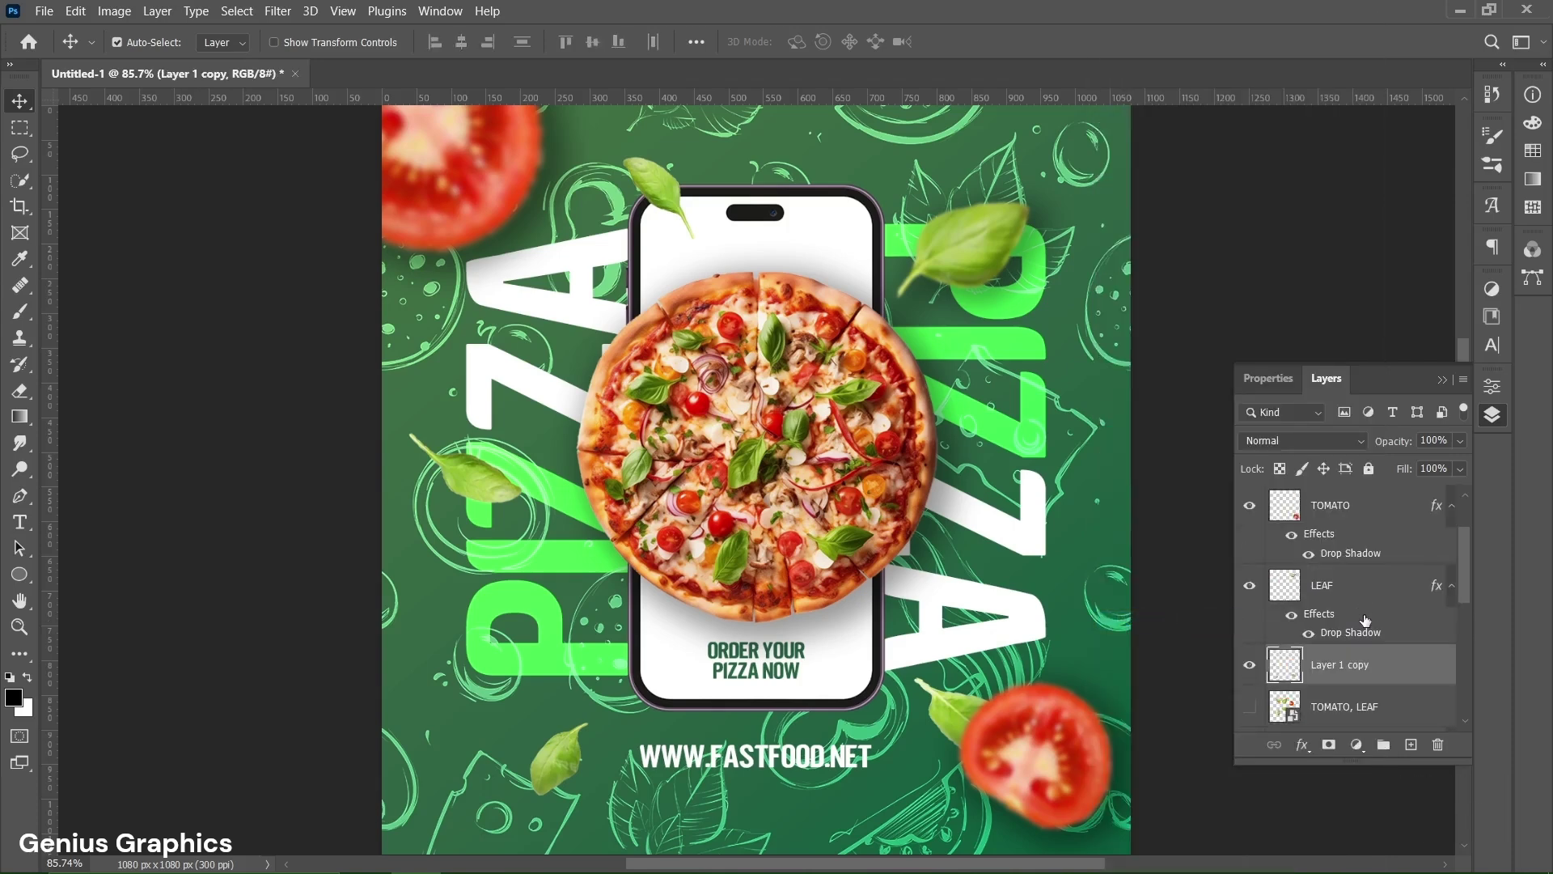
double_click(1346, 674)
type("LEAVES")
left_click(1406, 676)
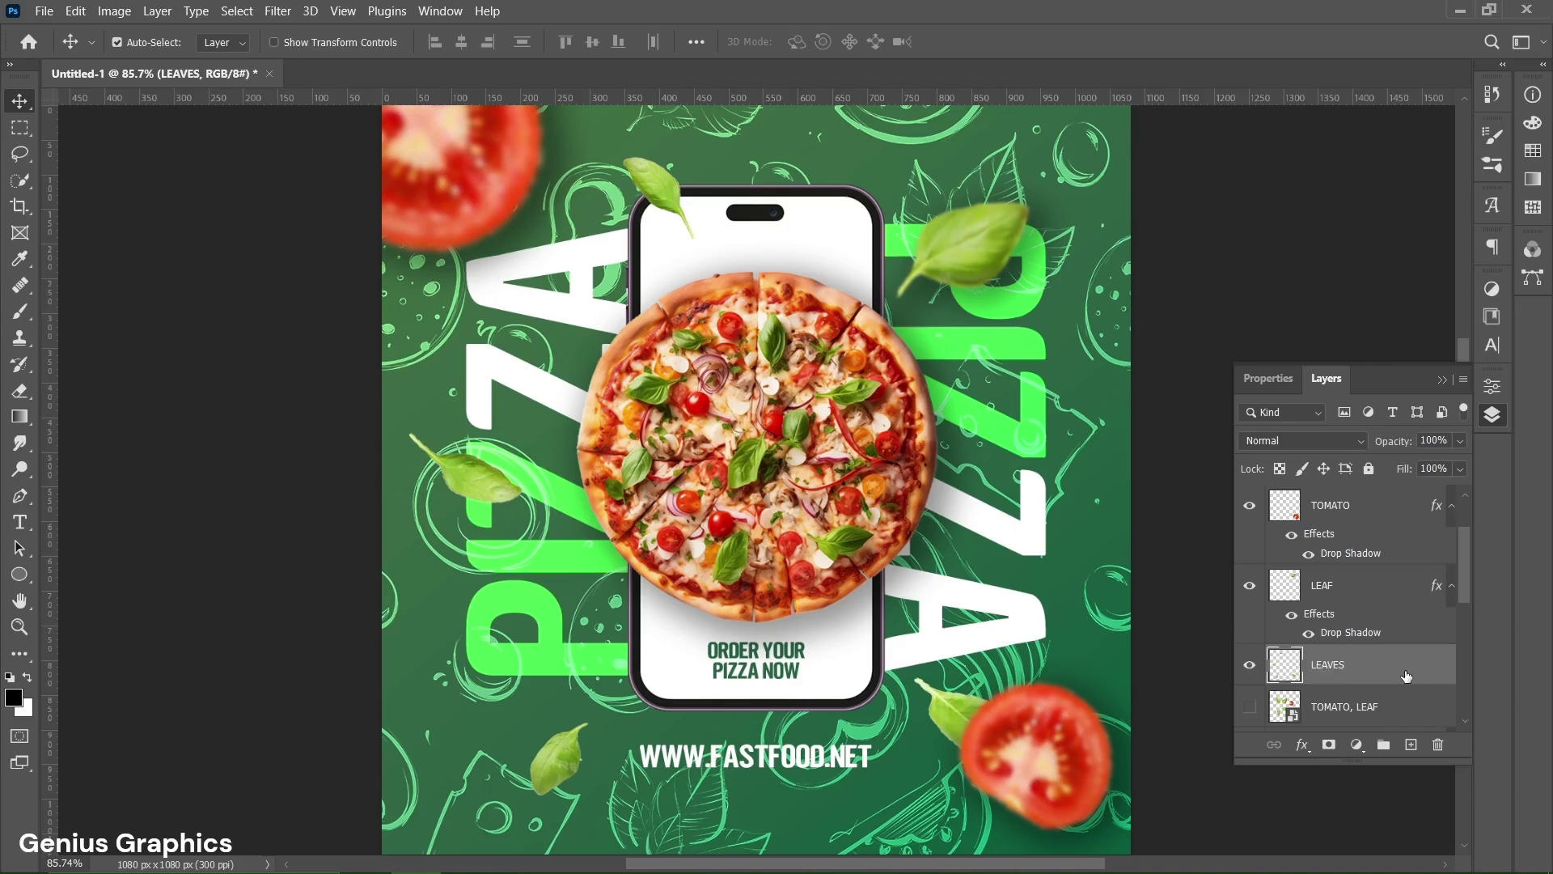
Add a Multiply drop shadow to the LEAVES layer with 40% opacity, 140° angle, 20 px distance, 15% spread and 55 px size.
double_click(1425, 676)
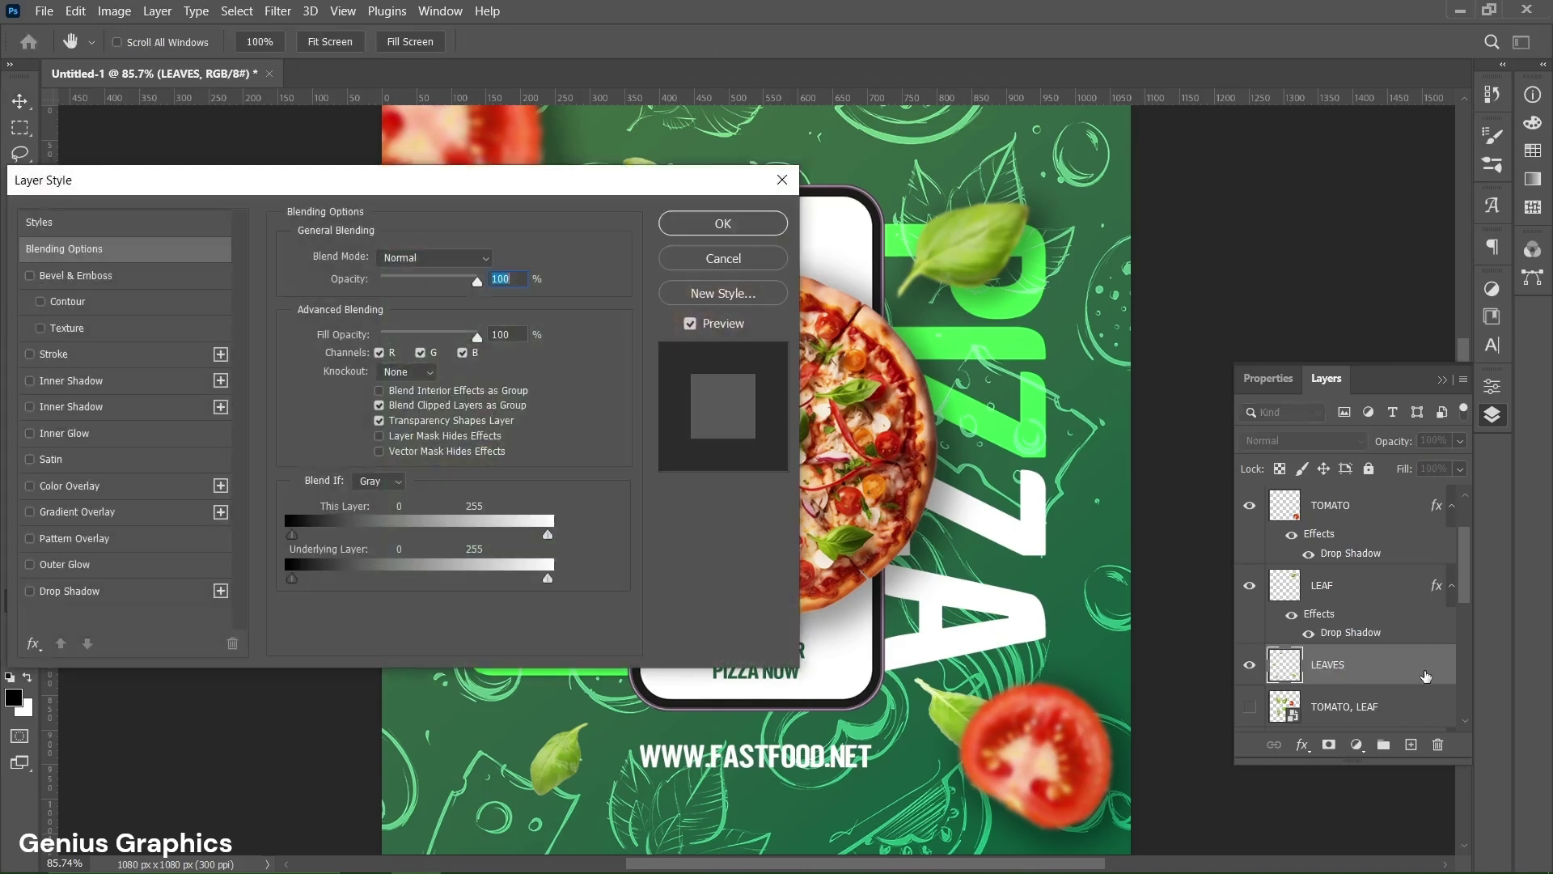
left_click(127, 592)
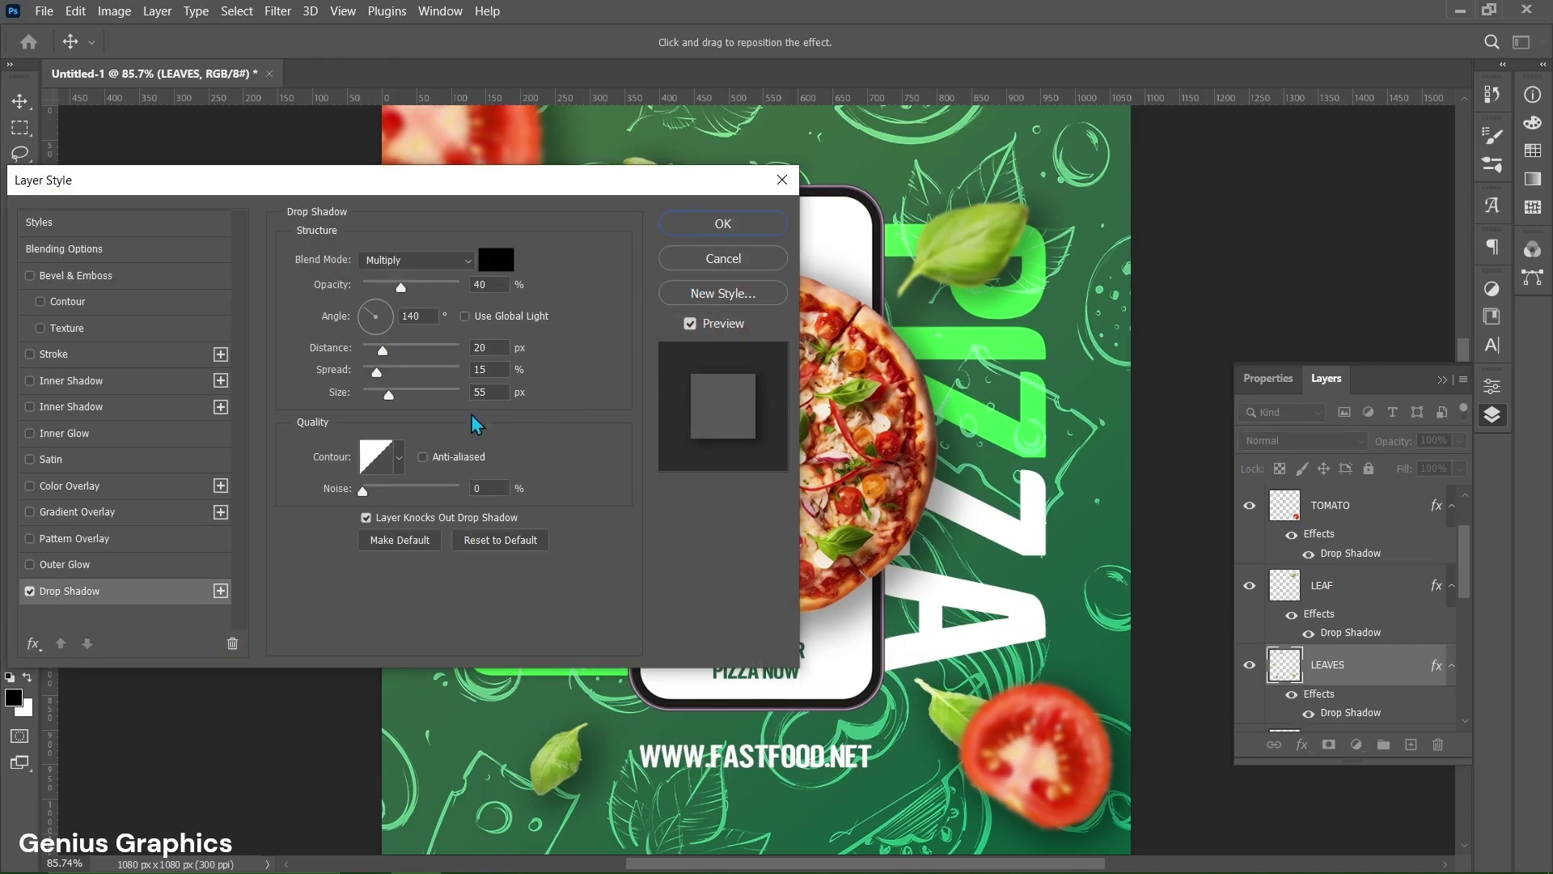
left_click(717, 229)
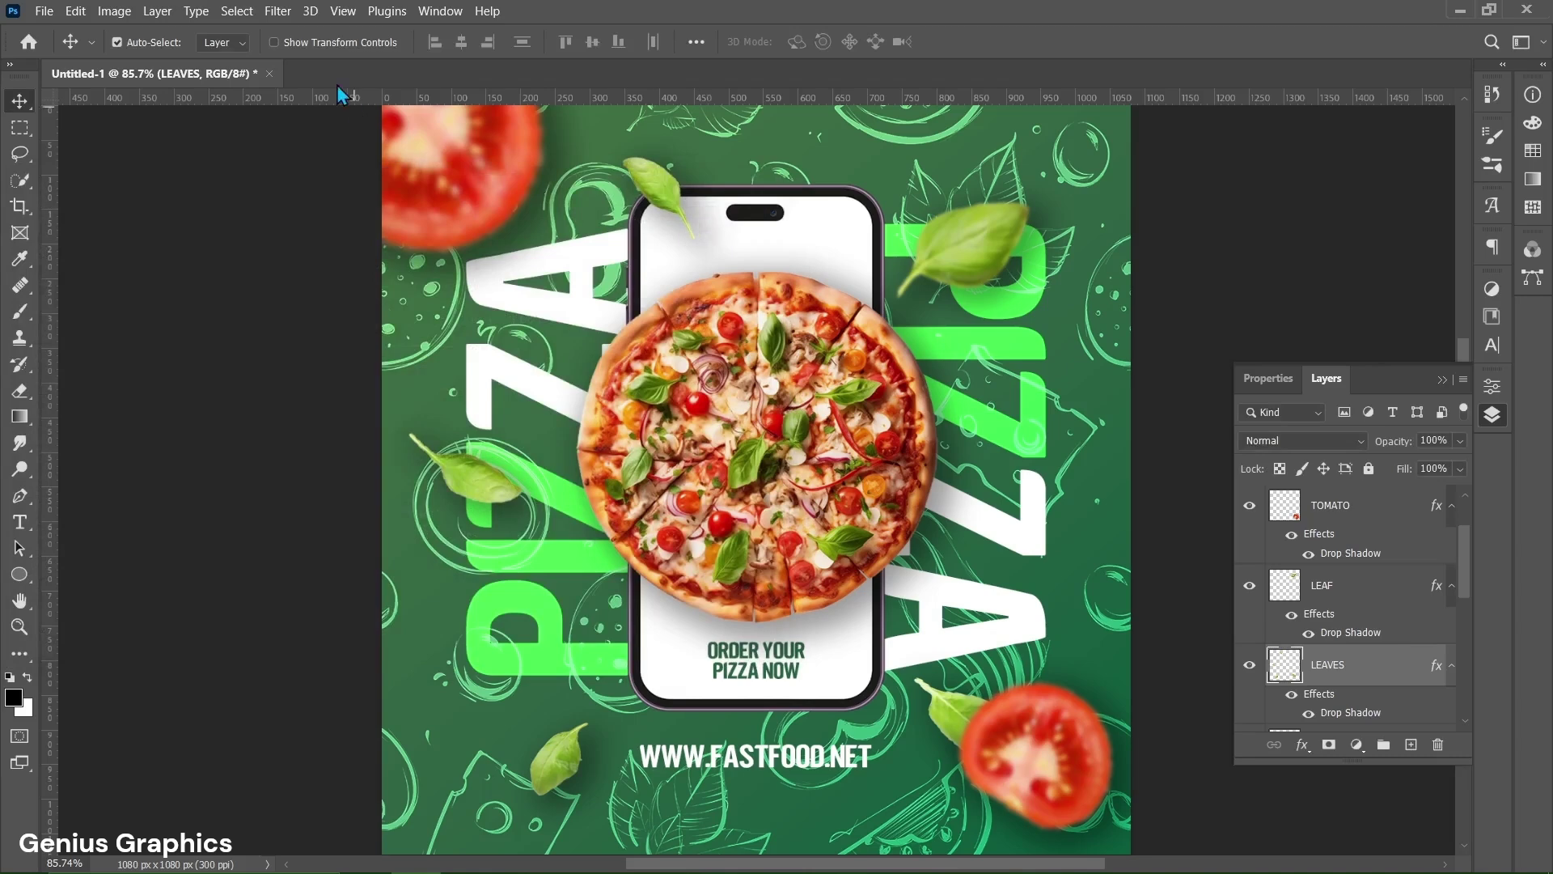
Apply a Gaussian Blur with a 1 pixel radius to the LEAVES layer.
left_click(291, 16)
mouse_move(316, 257)
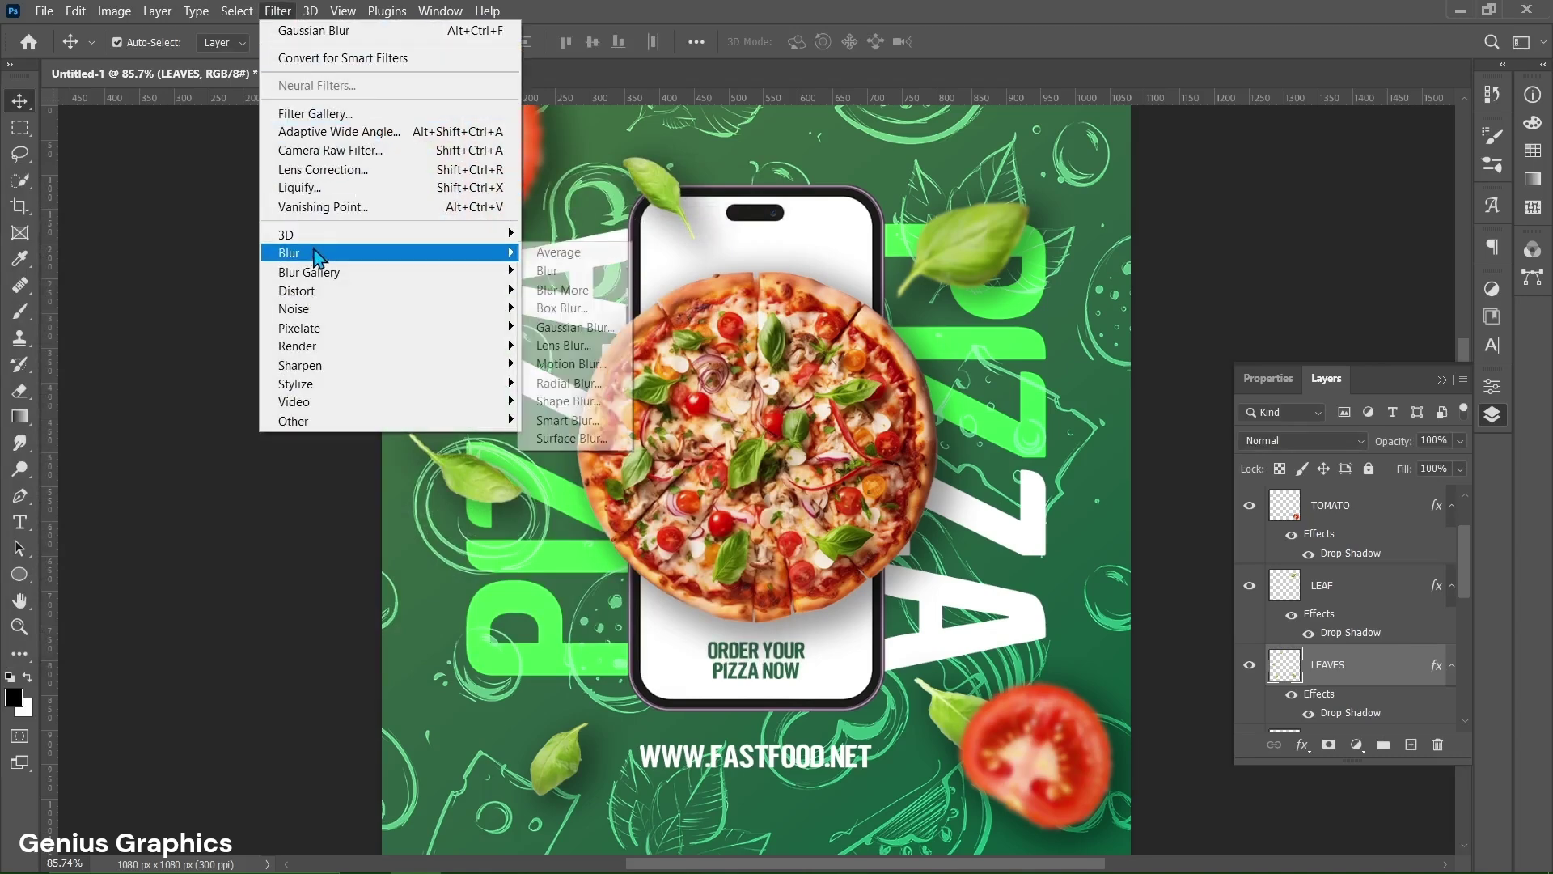
left_click(571, 328)
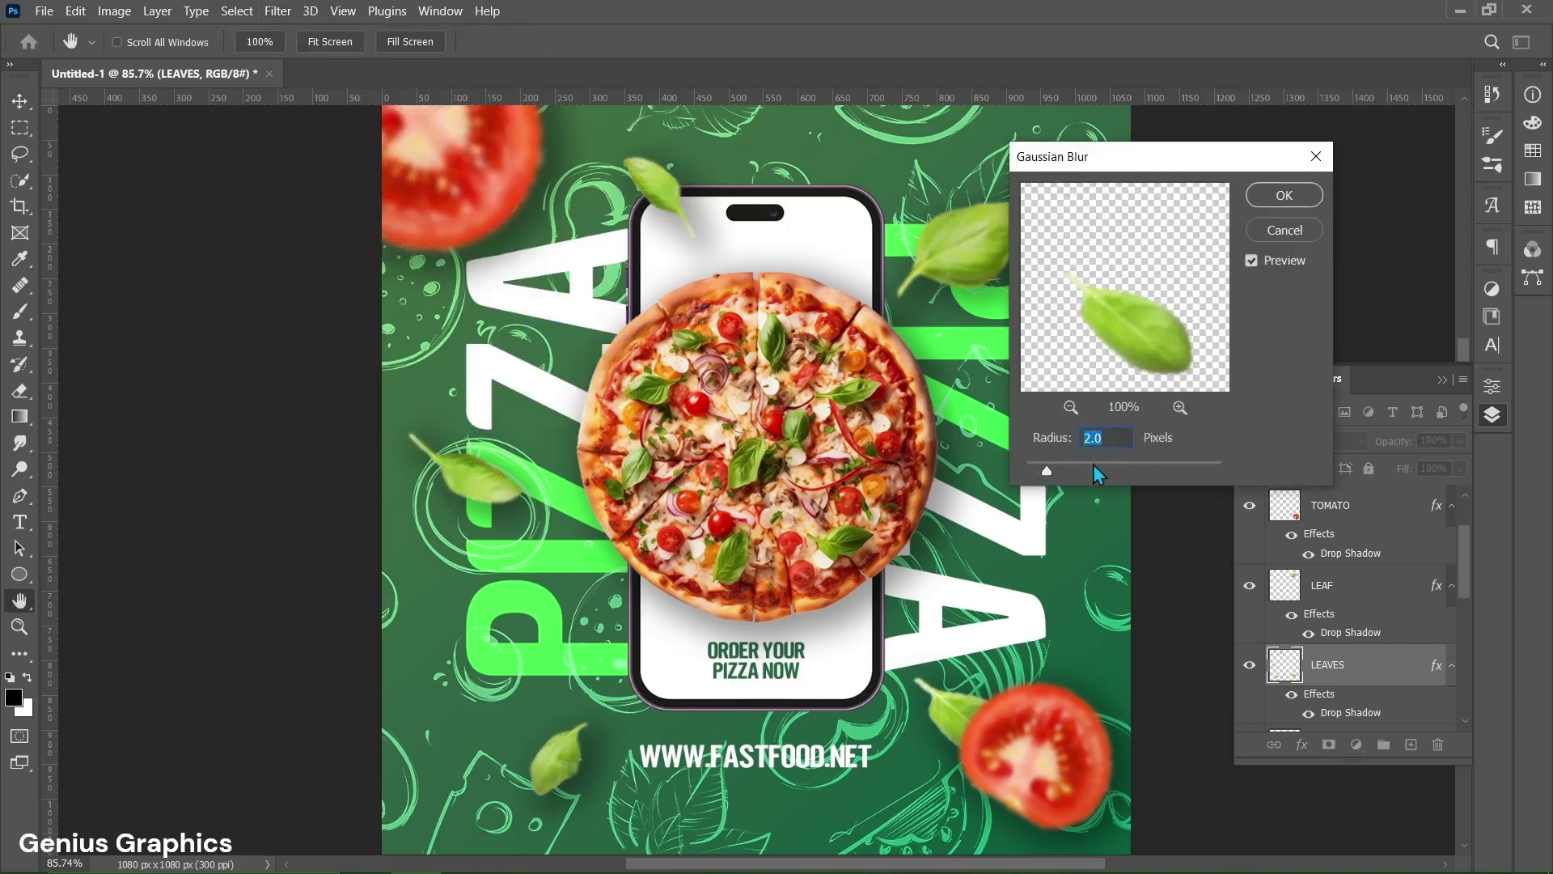
left_click(1100, 437)
double_click(1100, 438)
type("1")
left_click(1266, 199)
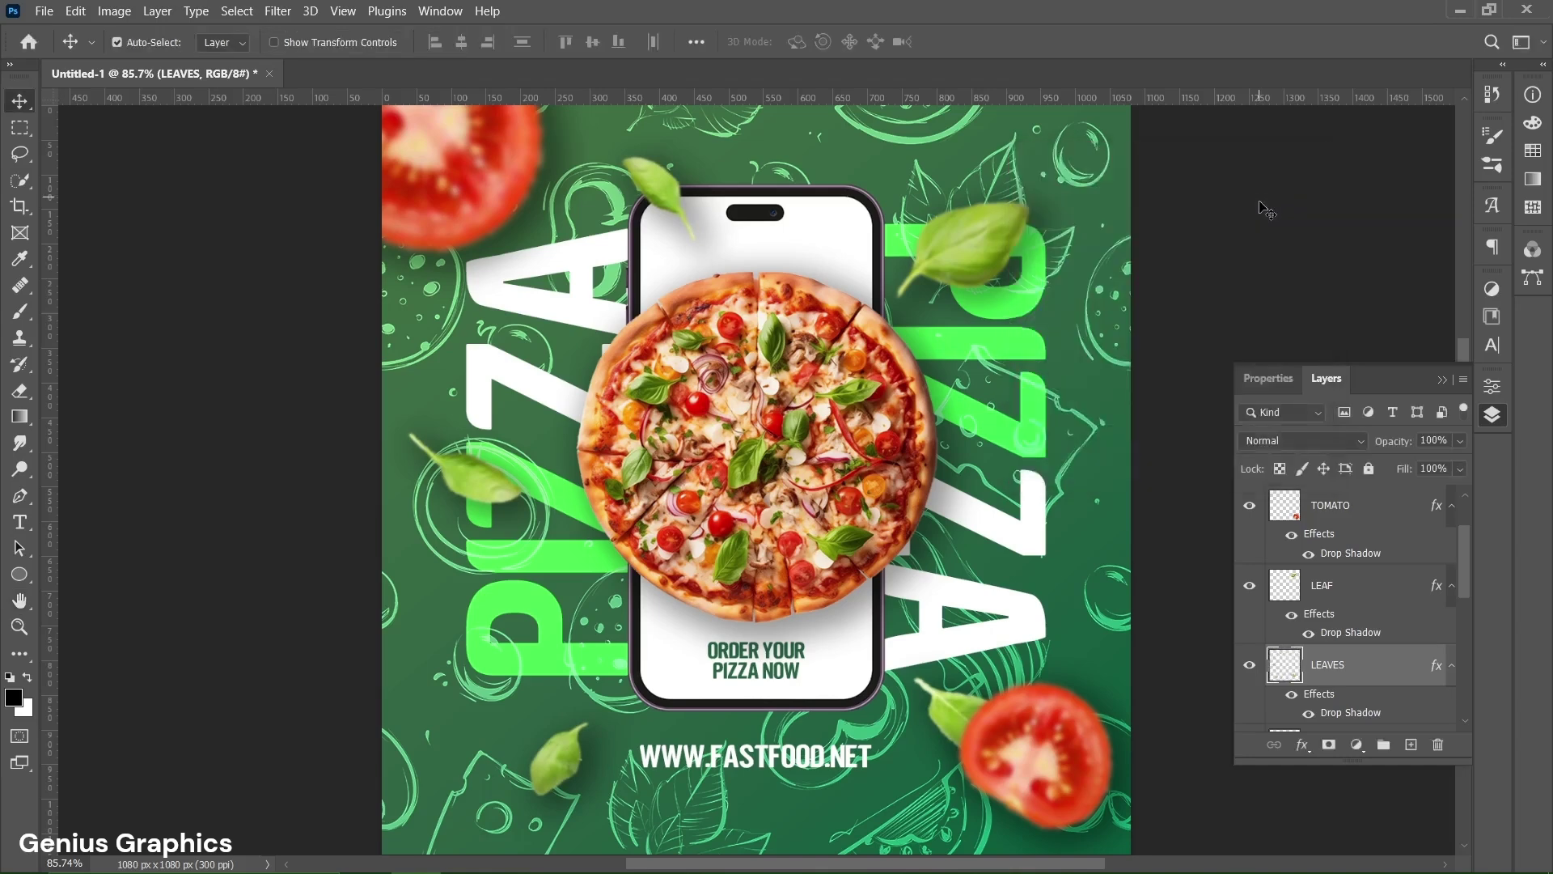
Group the TOMATO, LEAF and LEAVES layers and name the group VEG.
left_click(1344, 519)
left_click(1347, 593, "ctrl")
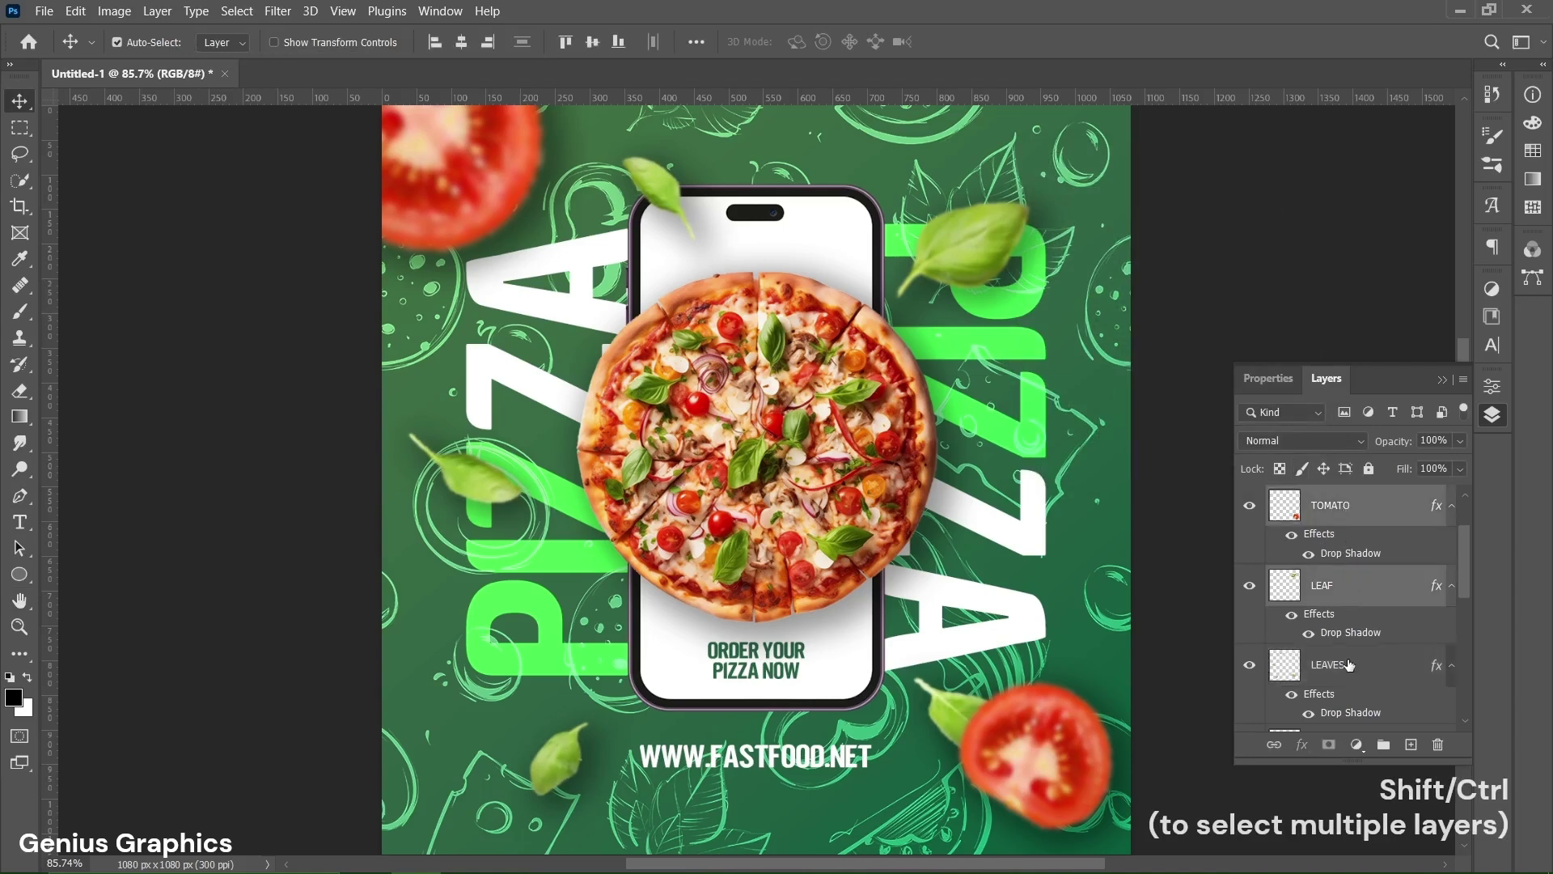
left_click(1349, 665, "ctrl")
scroll(1351, 618, "down", 1)
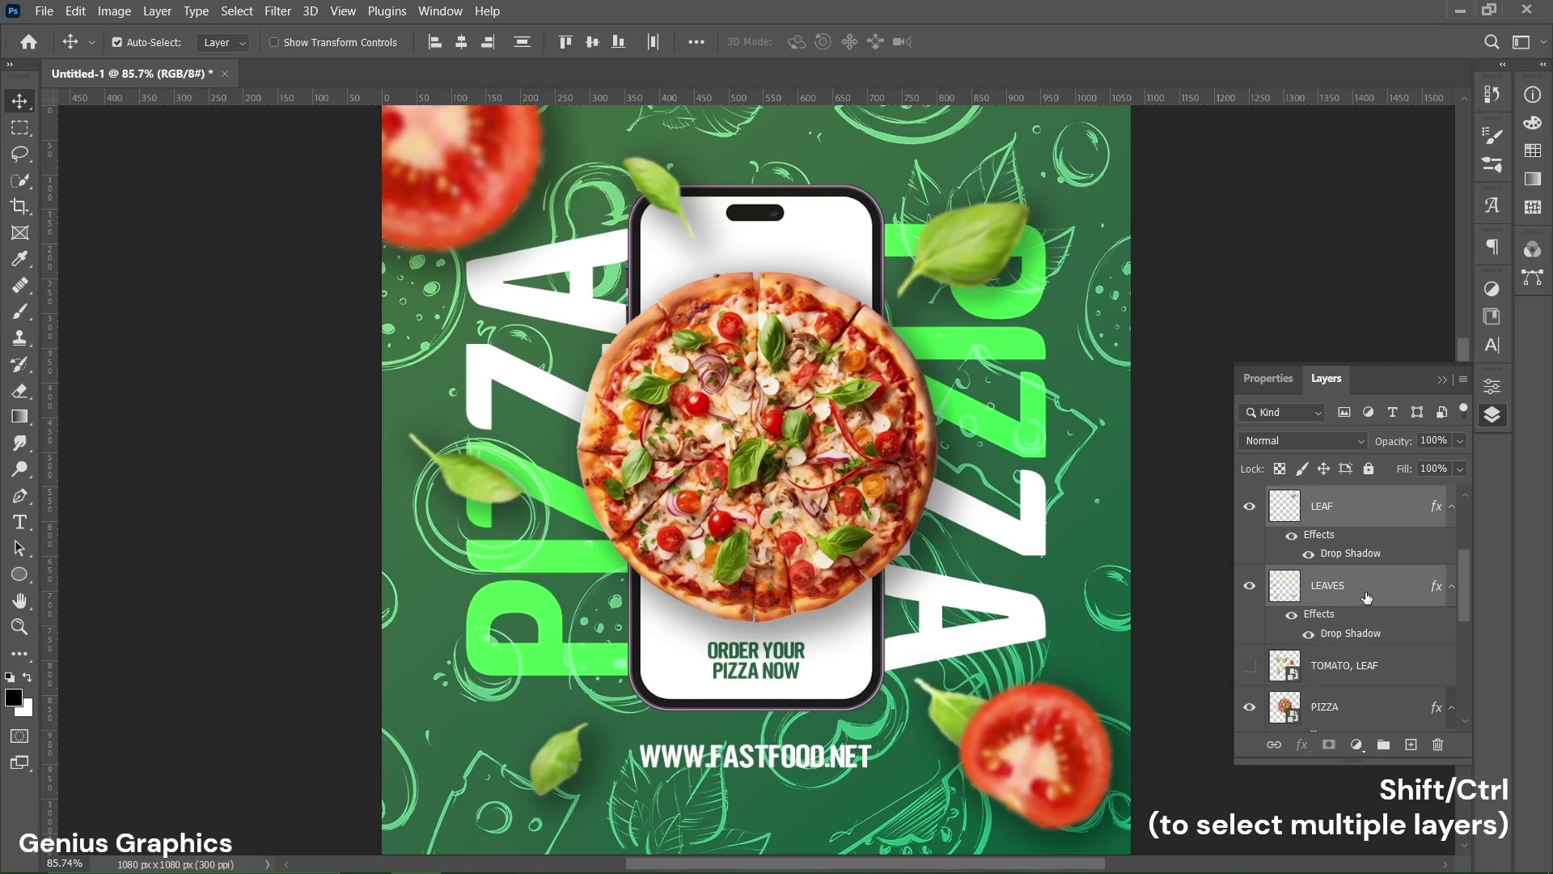
left_click(1384, 746)
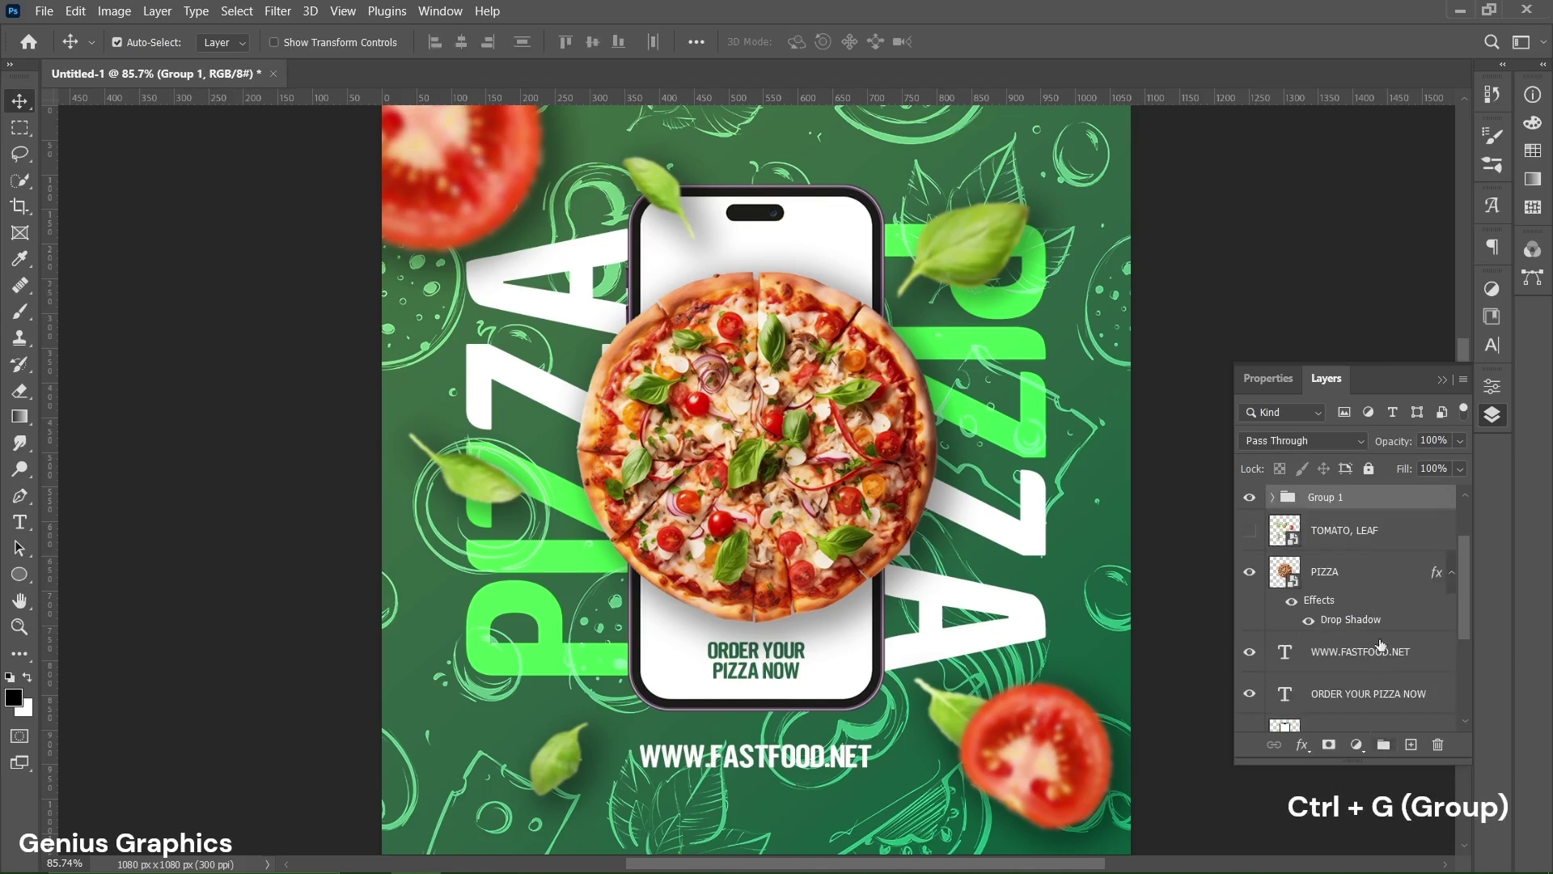
double_click(1345, 497)
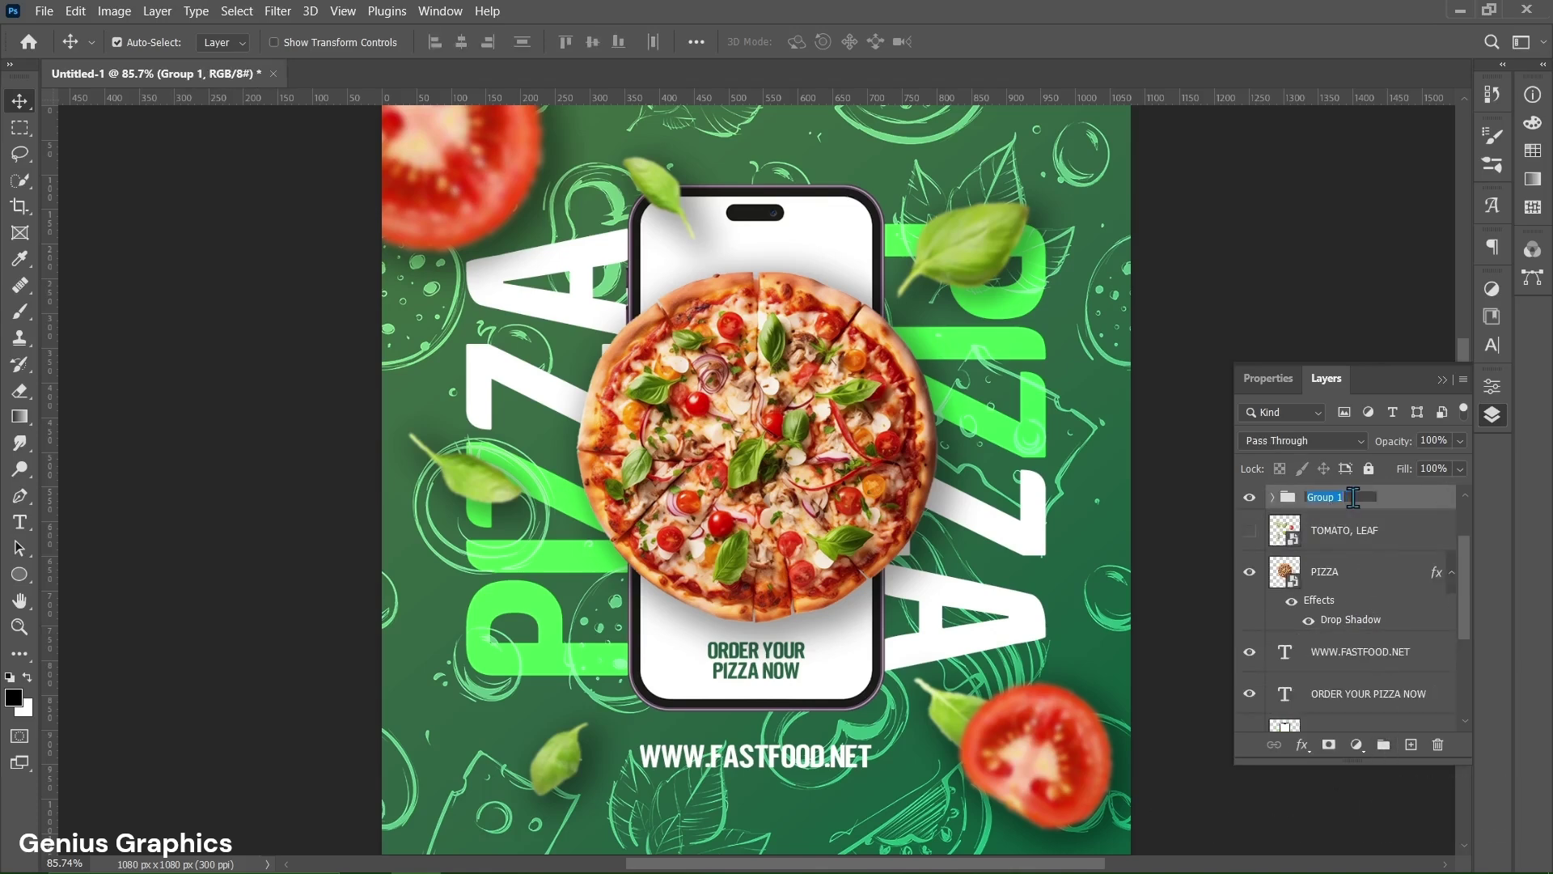
type("VEG.")
left_click(1345, 668)
left_click(1358, 702, "shift")
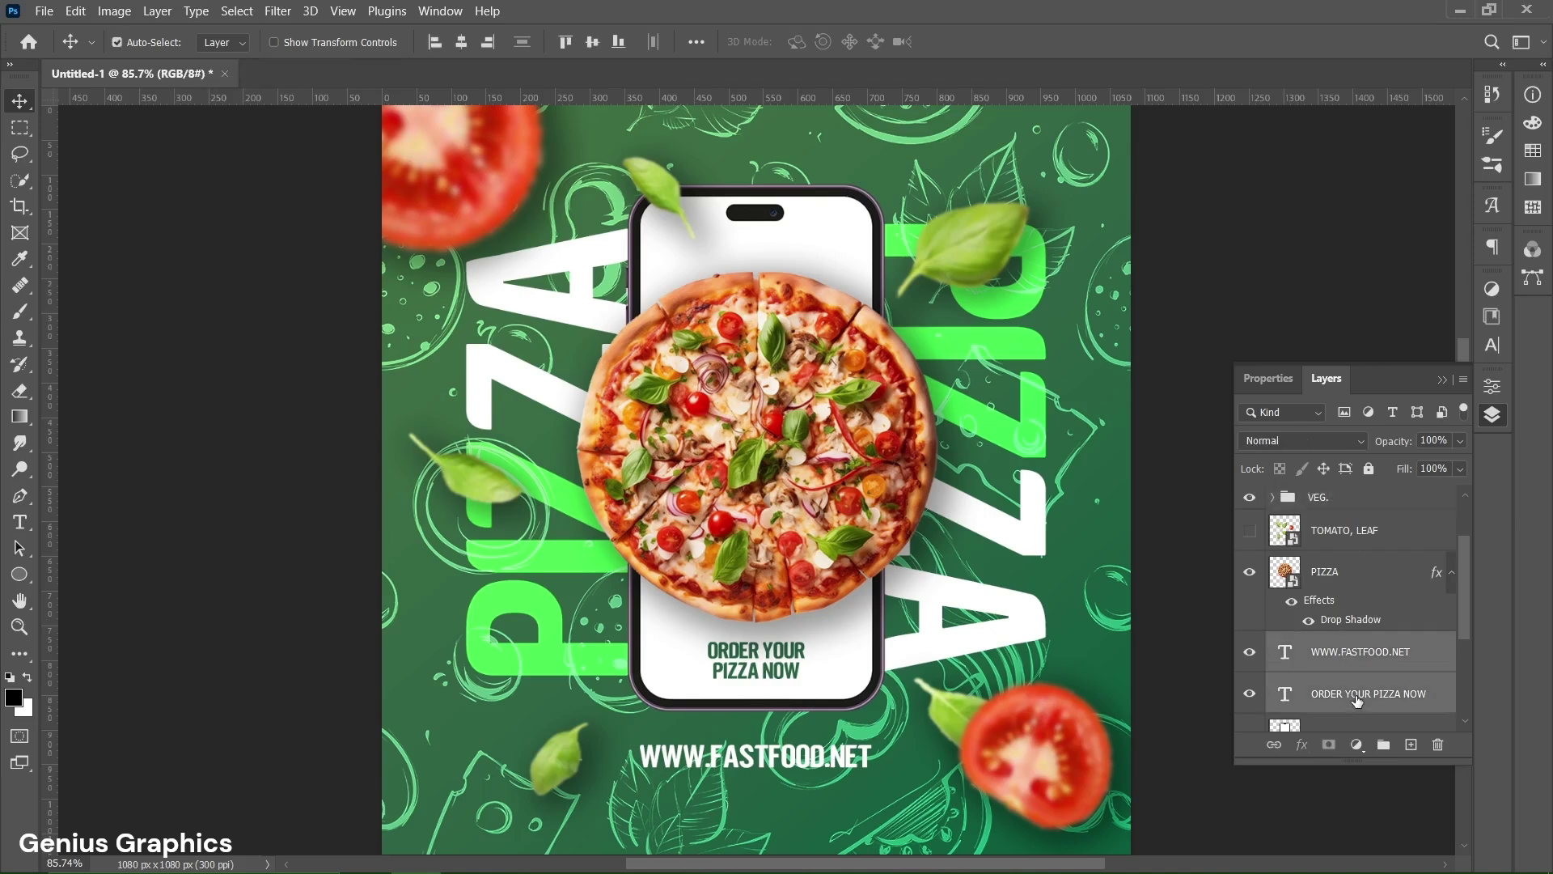
left_click(1382, 744)
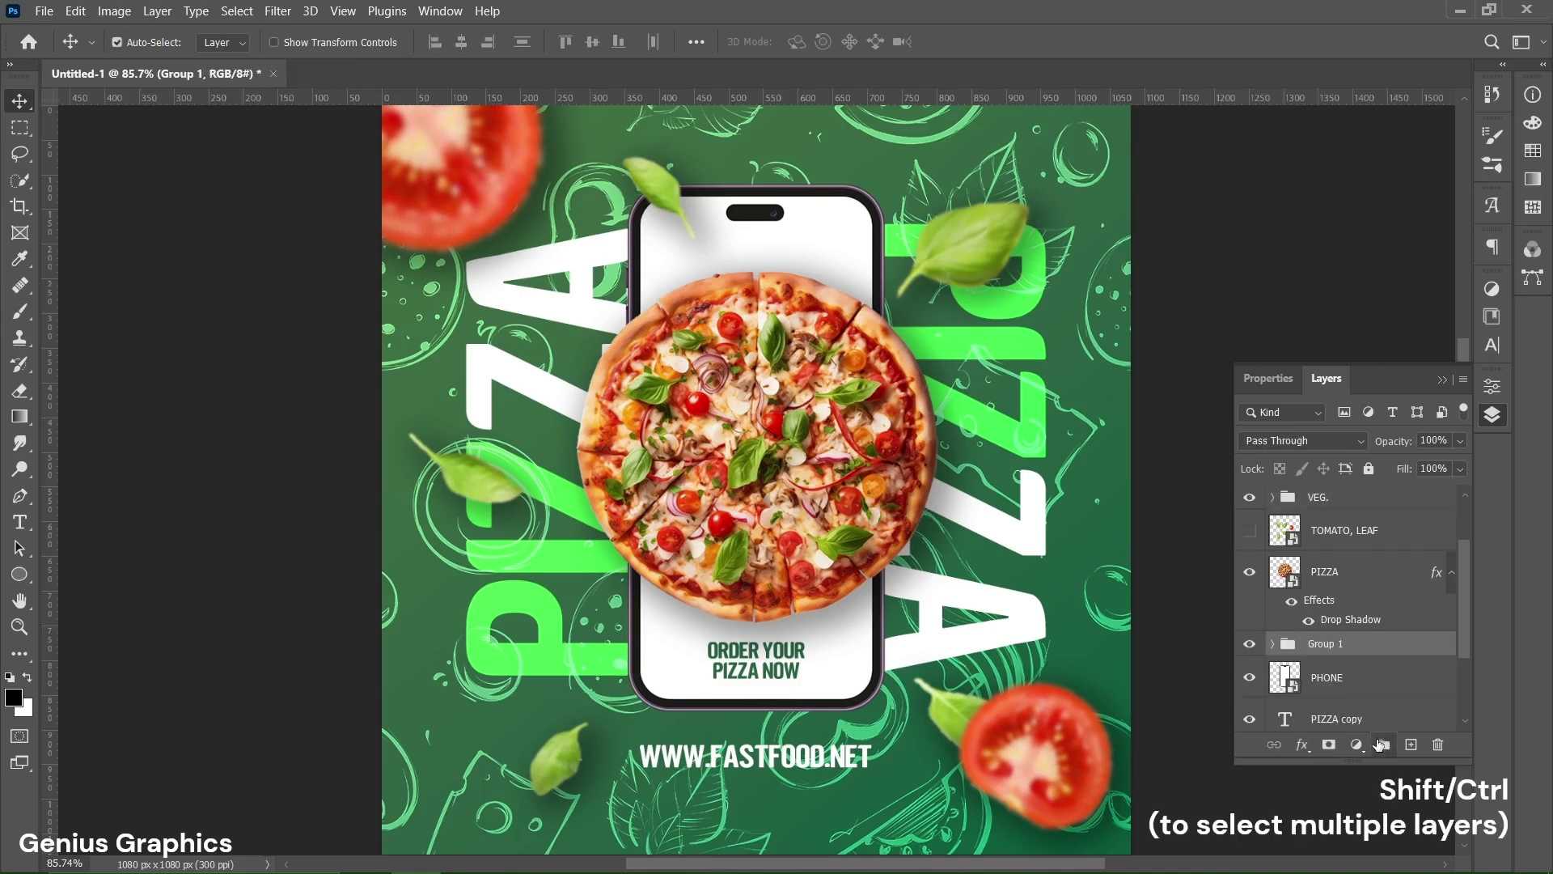
Group the PIZZA copy and PIZZA text layers and name the group TEXT.
scroll(1367, 696, "down", 2)
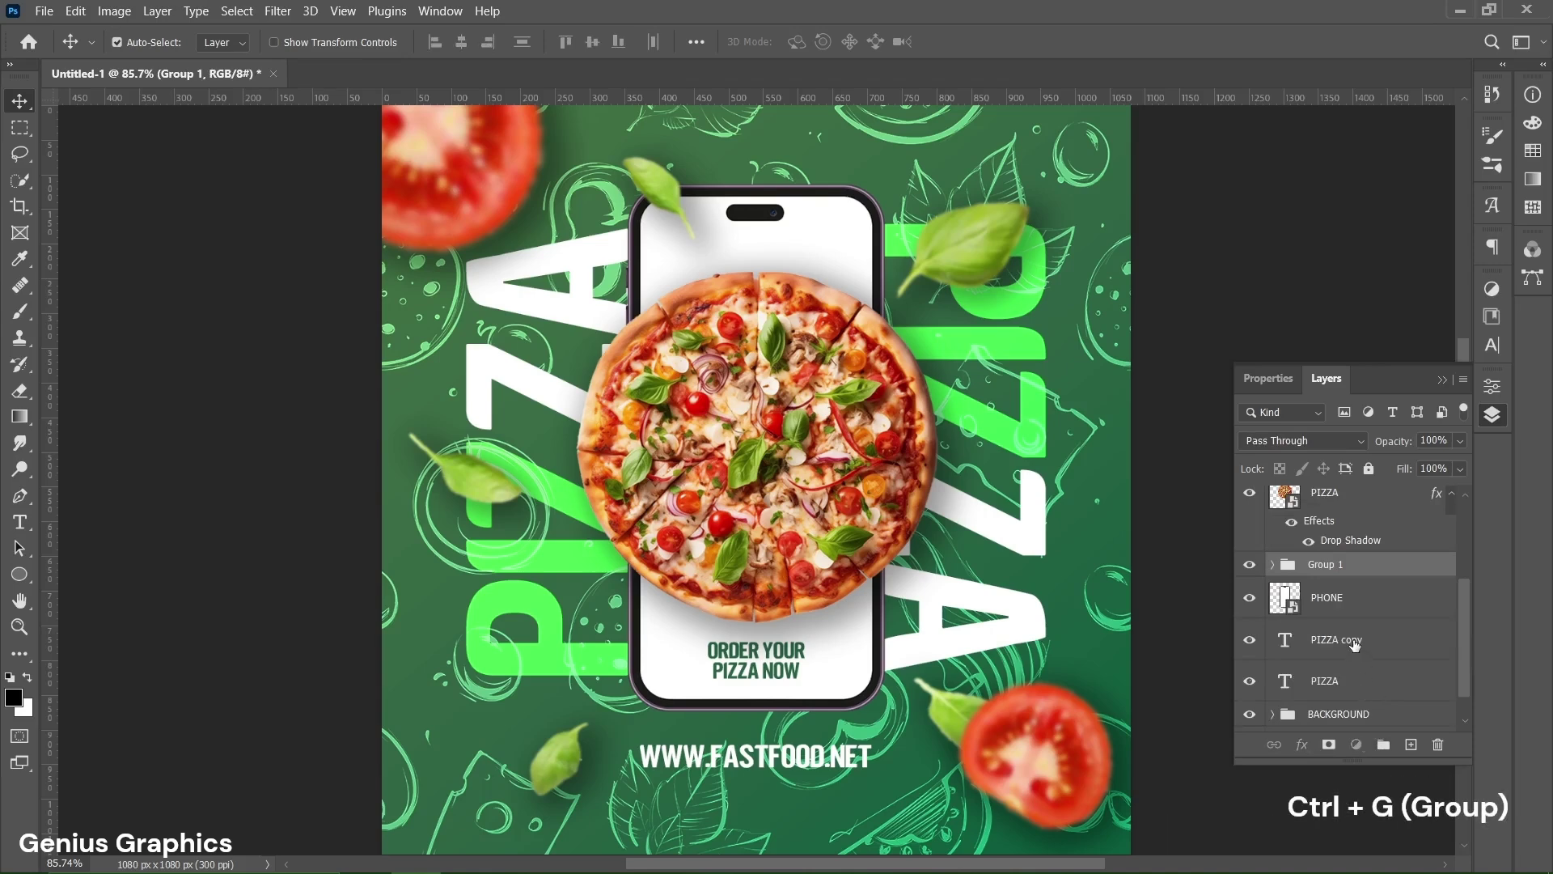
left_click(1354, 643)
left_click(1358, 679, "shift")
left_click(1383, 744)
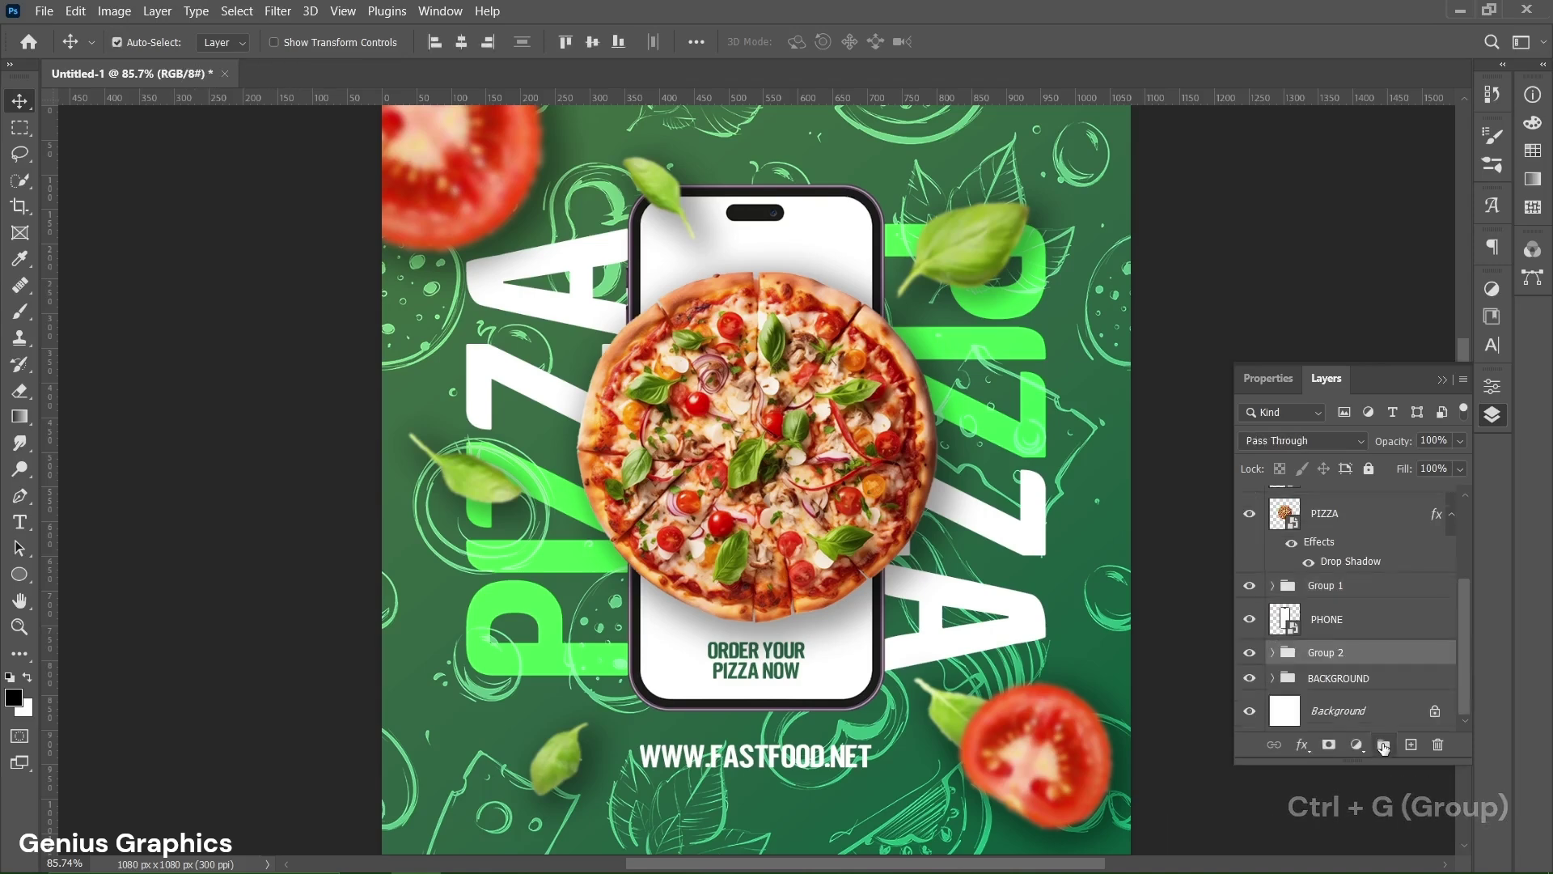
double_click(1338, 653)
type("TEXT")
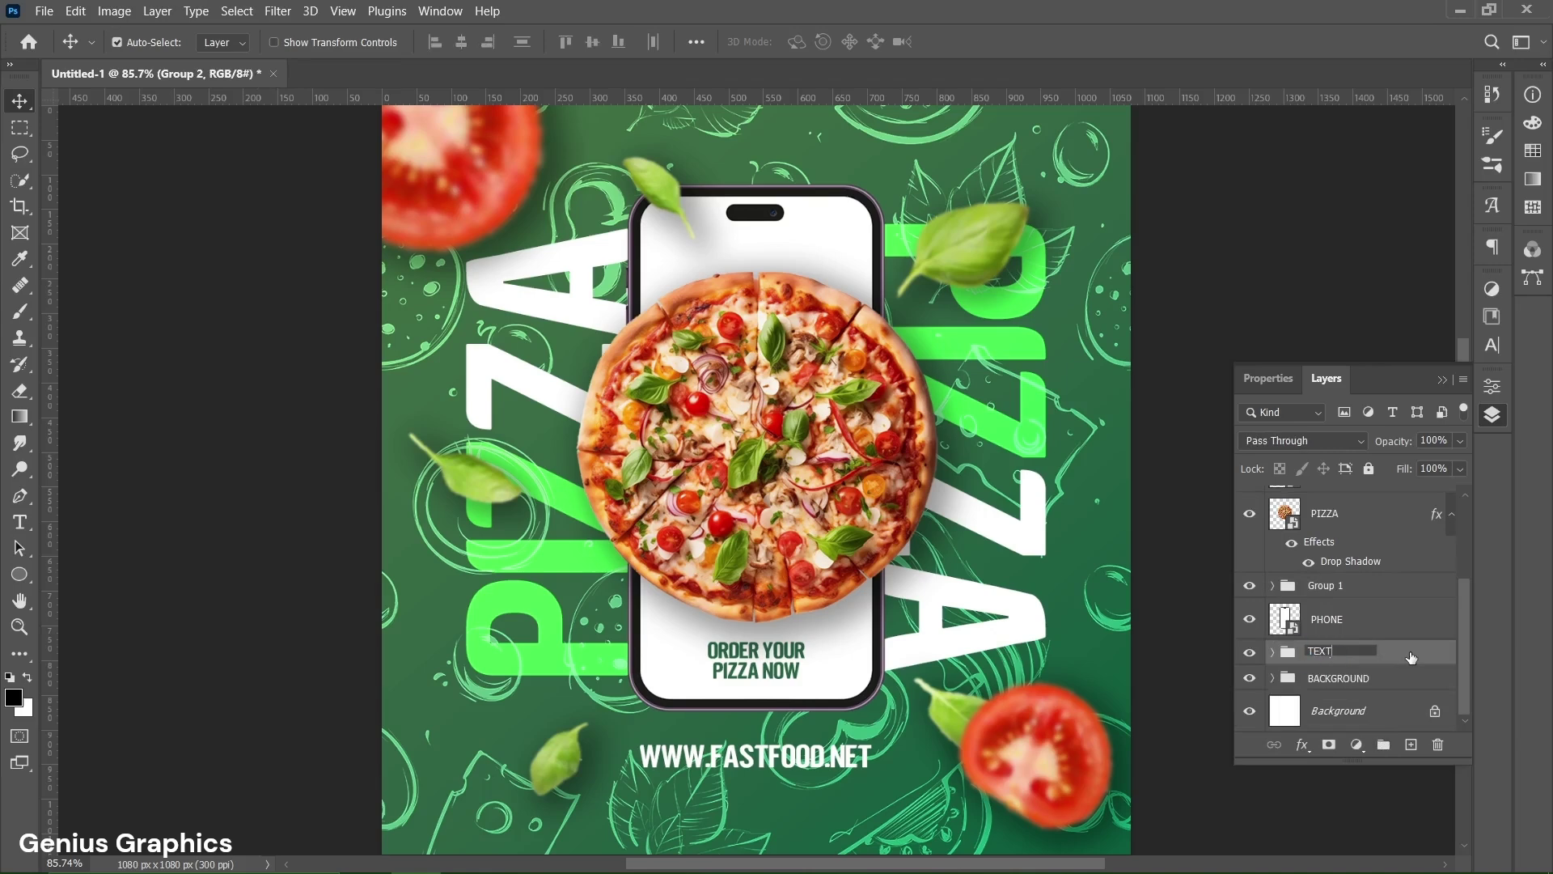
key("Return")
Rename the group holding the website and order text layers to TEXT.
double_click(1337, 586)
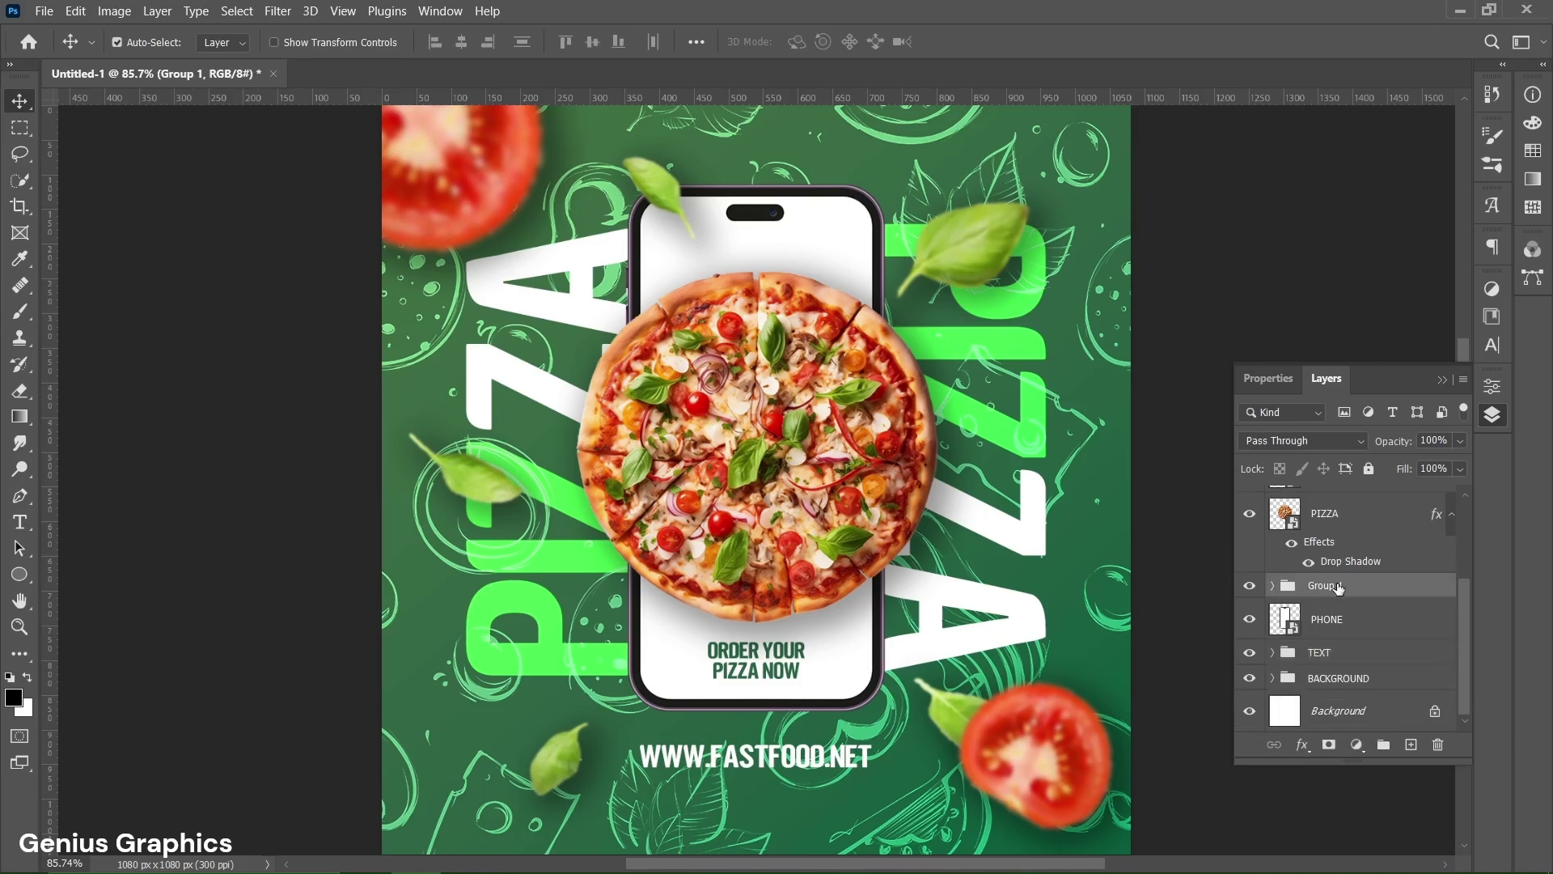
type("T")
key("Return")
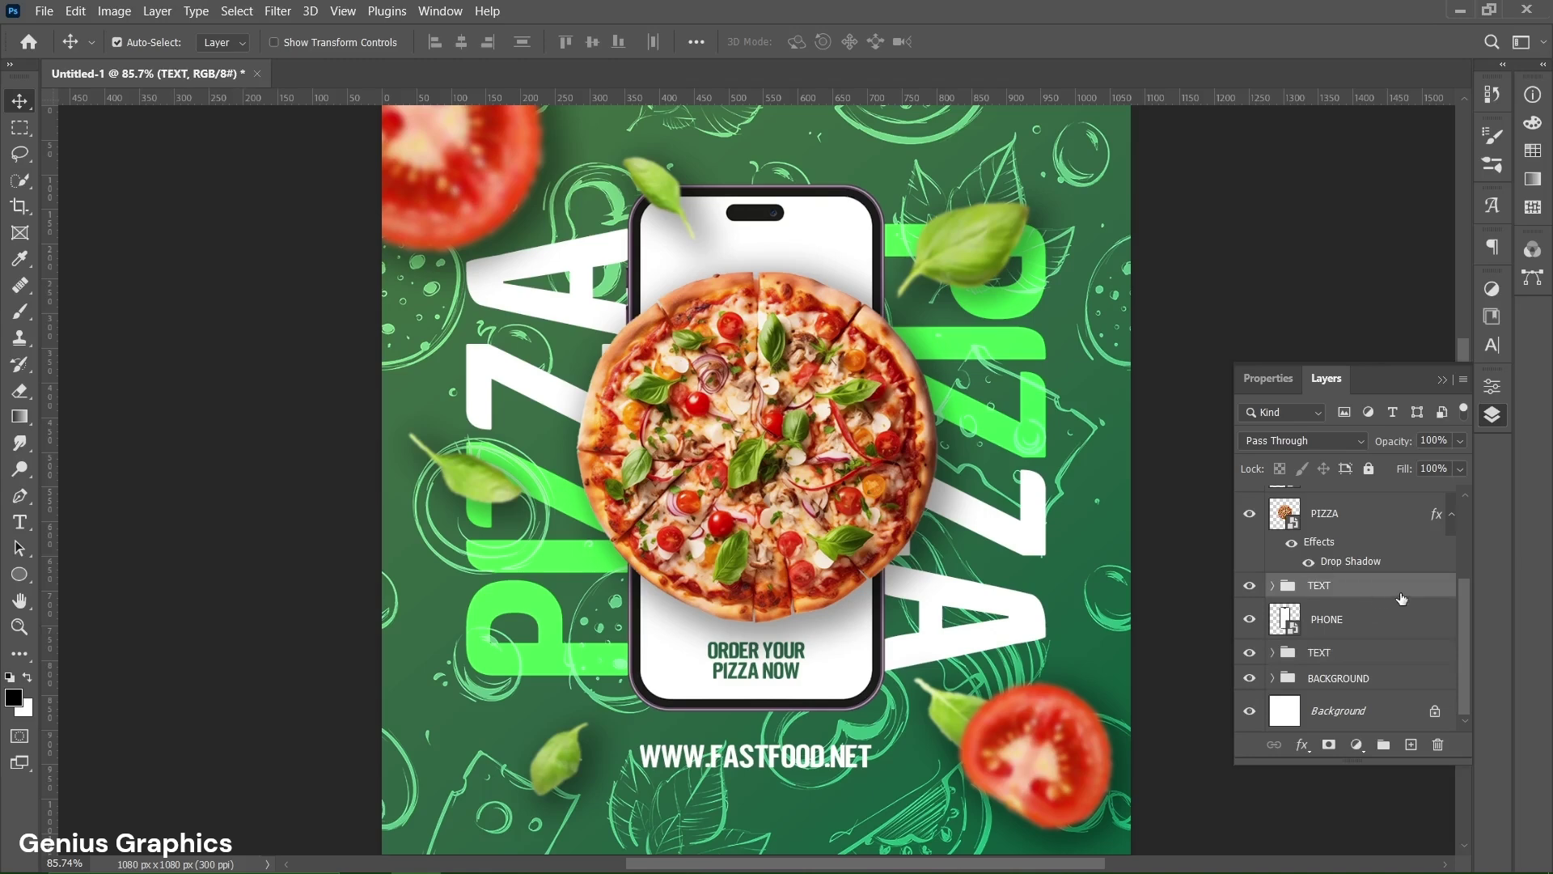
Rename the PIZZA image layer to FASTFOOD.
scroll(1397, 608, "up", 2)
left_click(1328, 604)
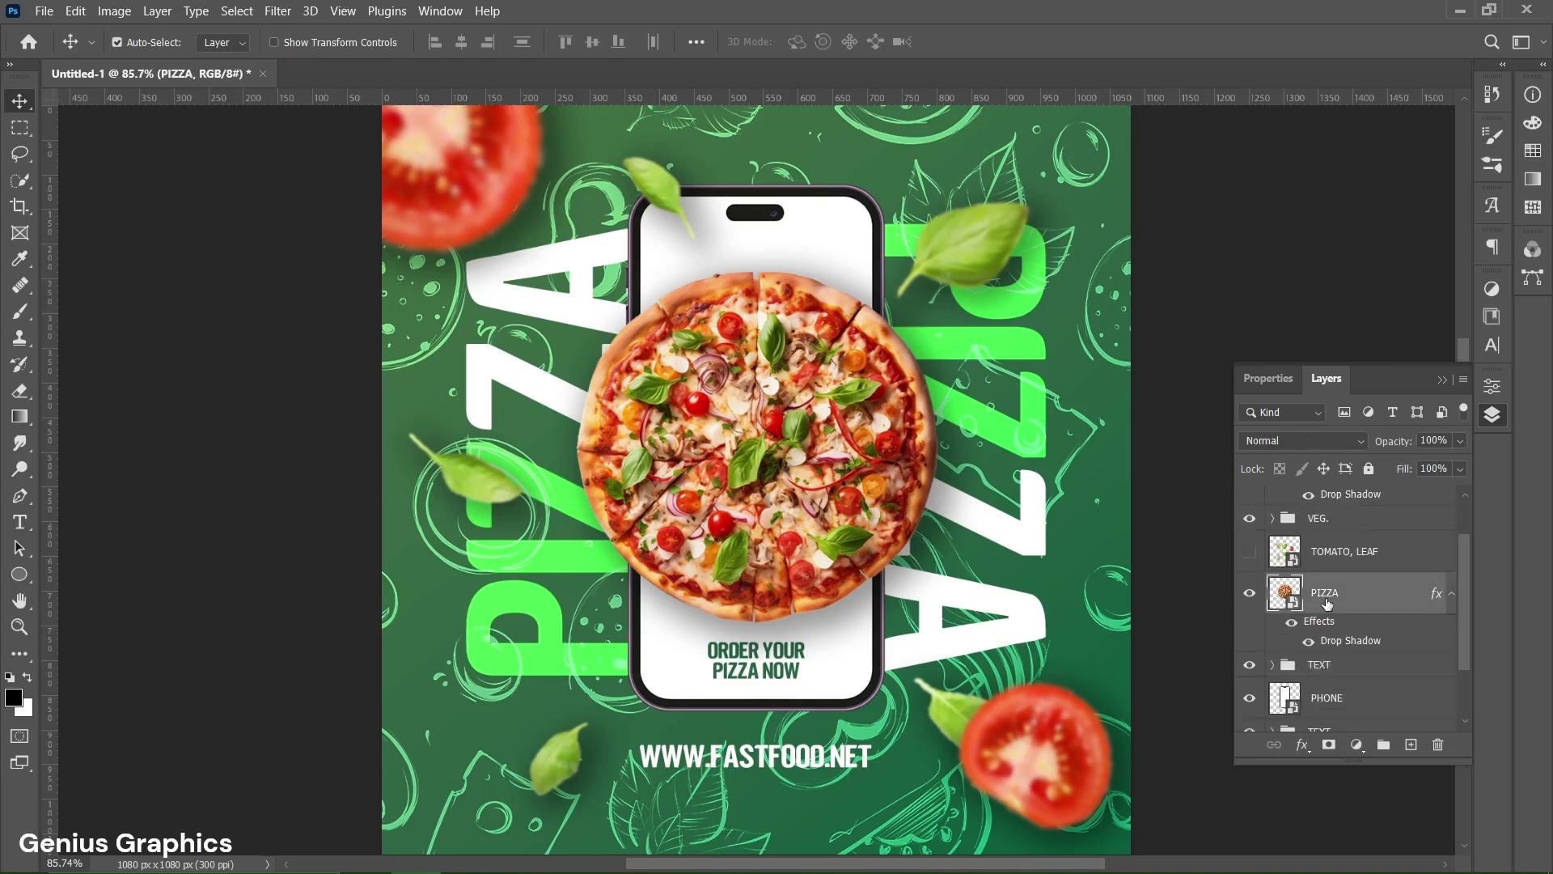
double_click(1327, 603)
type("FASTFOOD")
key("Return")
Move the TOMATO copy layer into the VEG. group.
scroll(1387, 607, "up", 1)
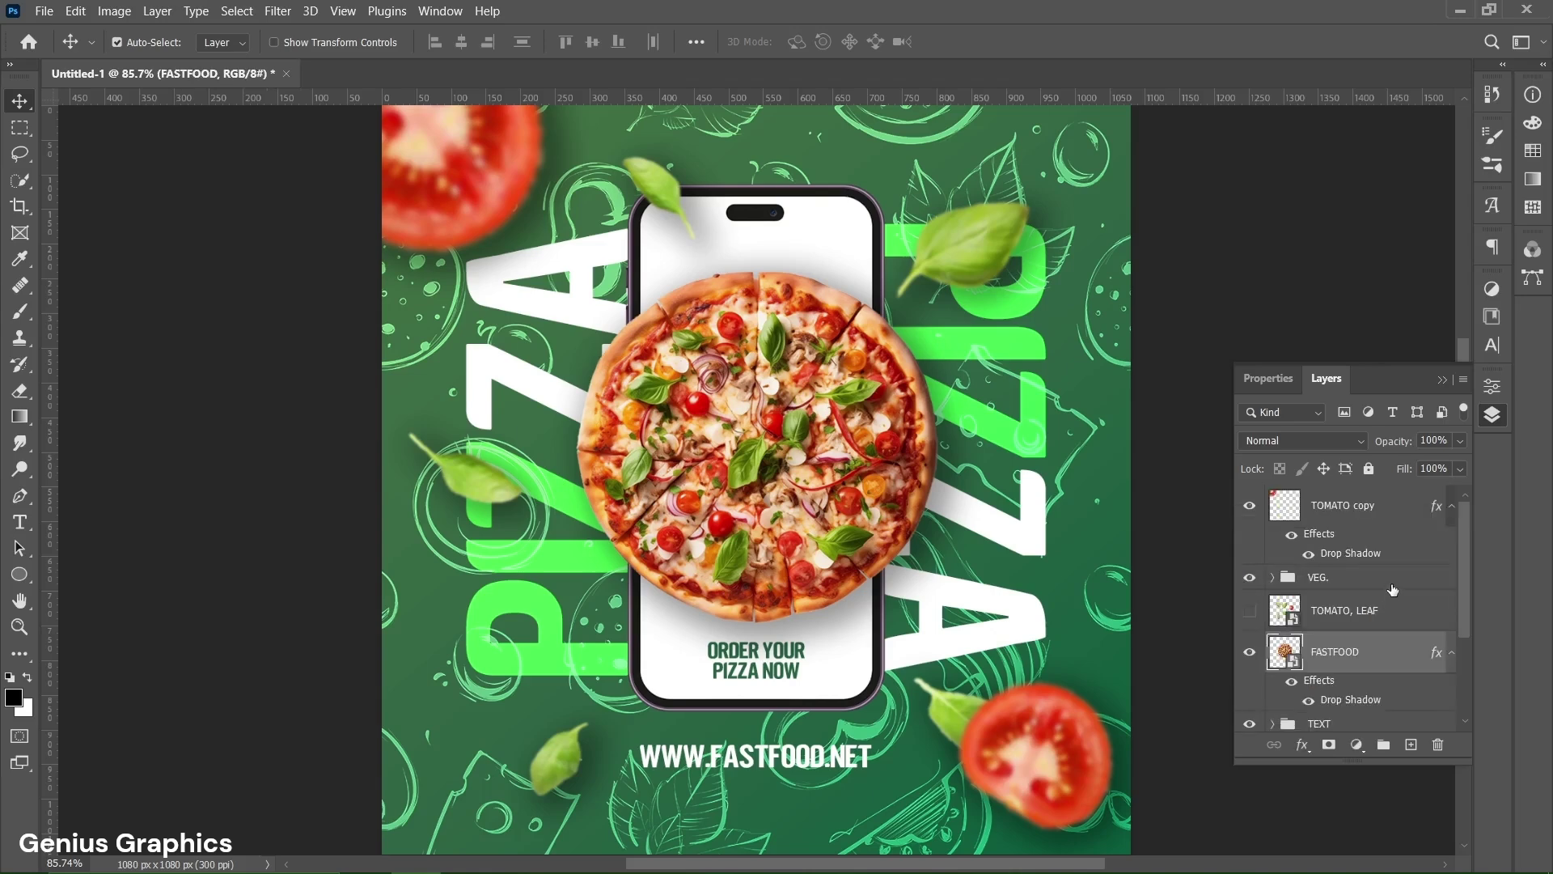
left_click_drag(1342, 514, 1327, 574)
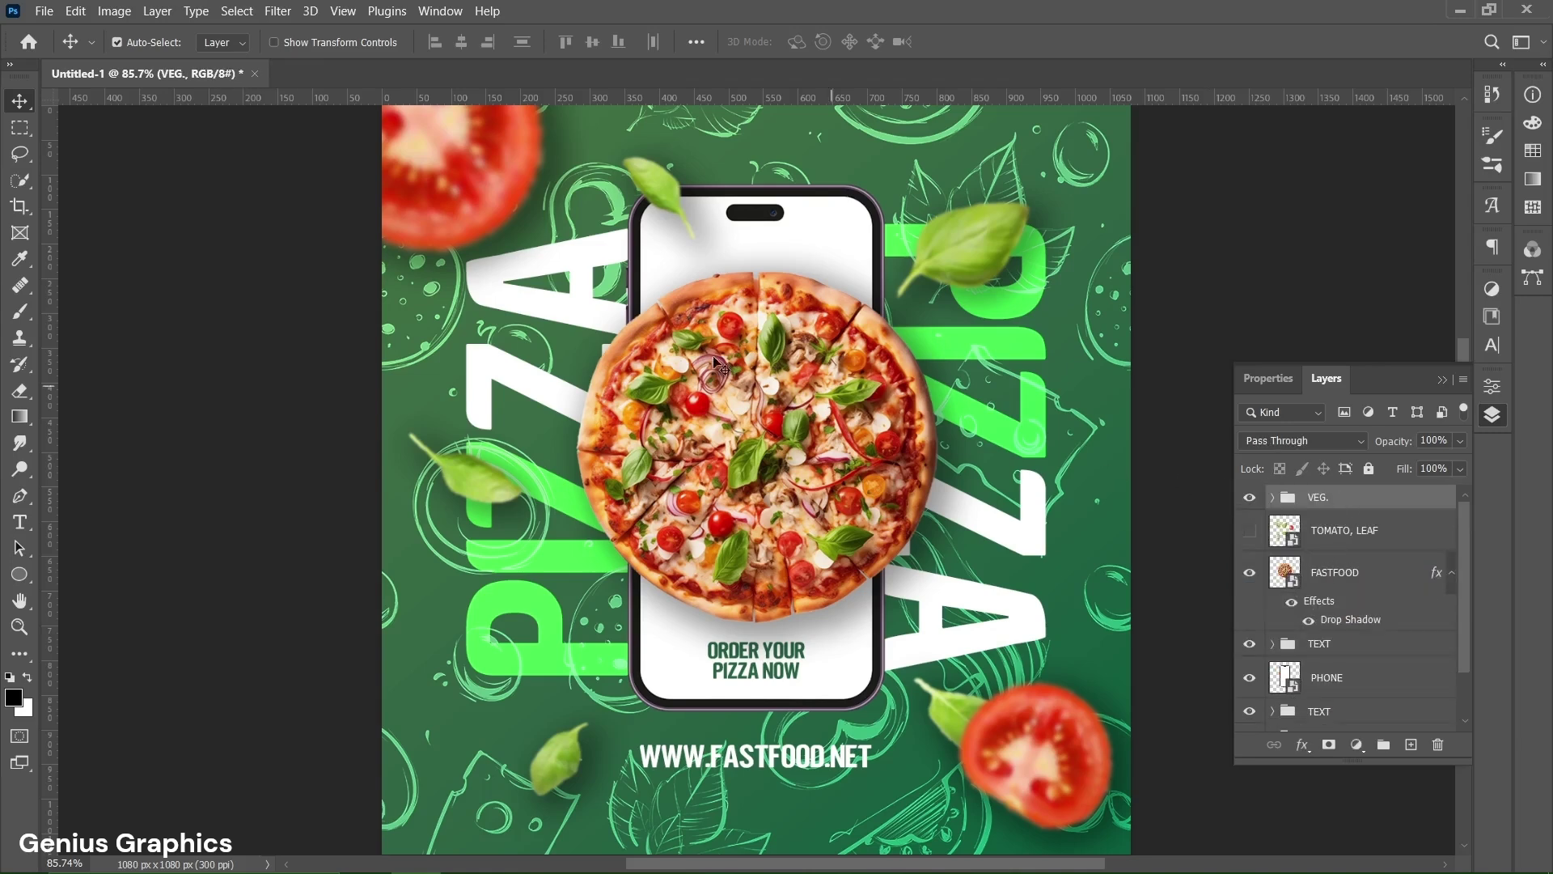
Place the ICONS file from the FASTFOOD folder as an embedded image.
left_click(43, 11)
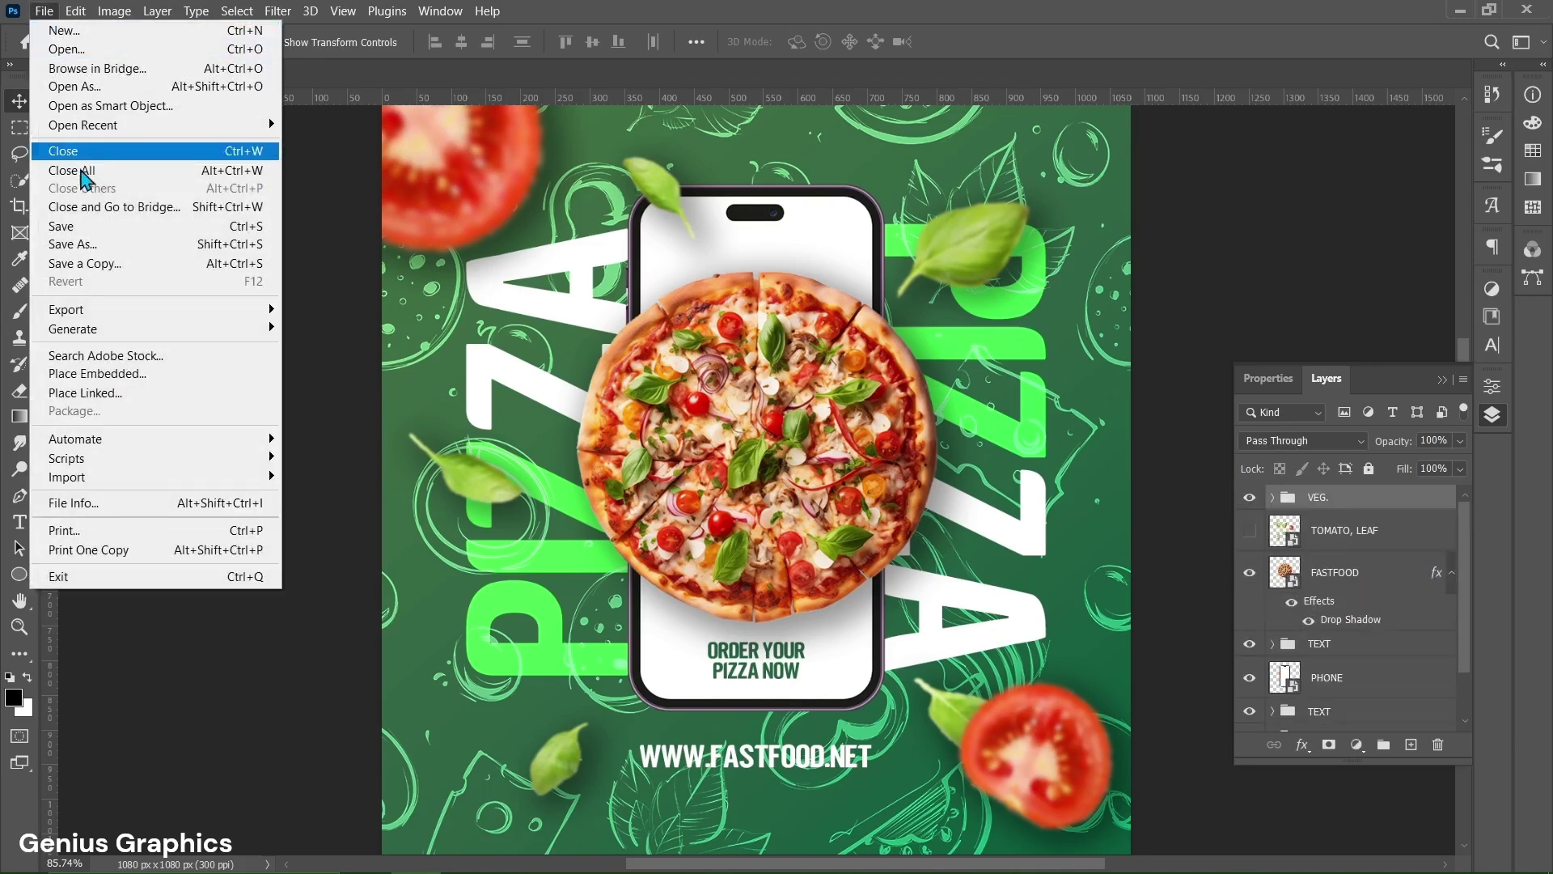
left_click(91, 374)
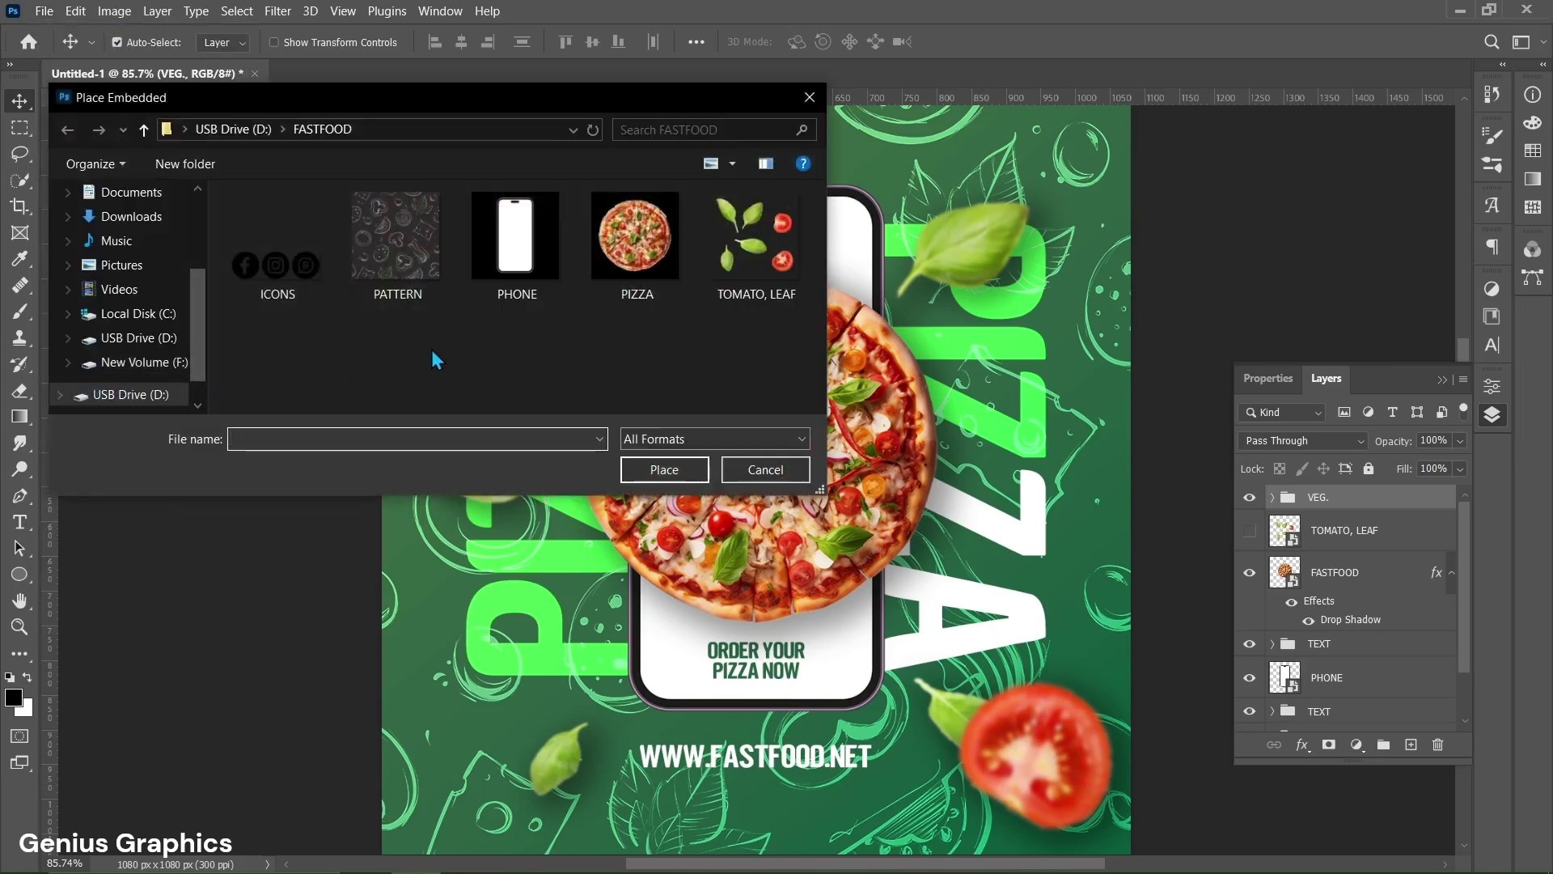
left_click(278, 243)
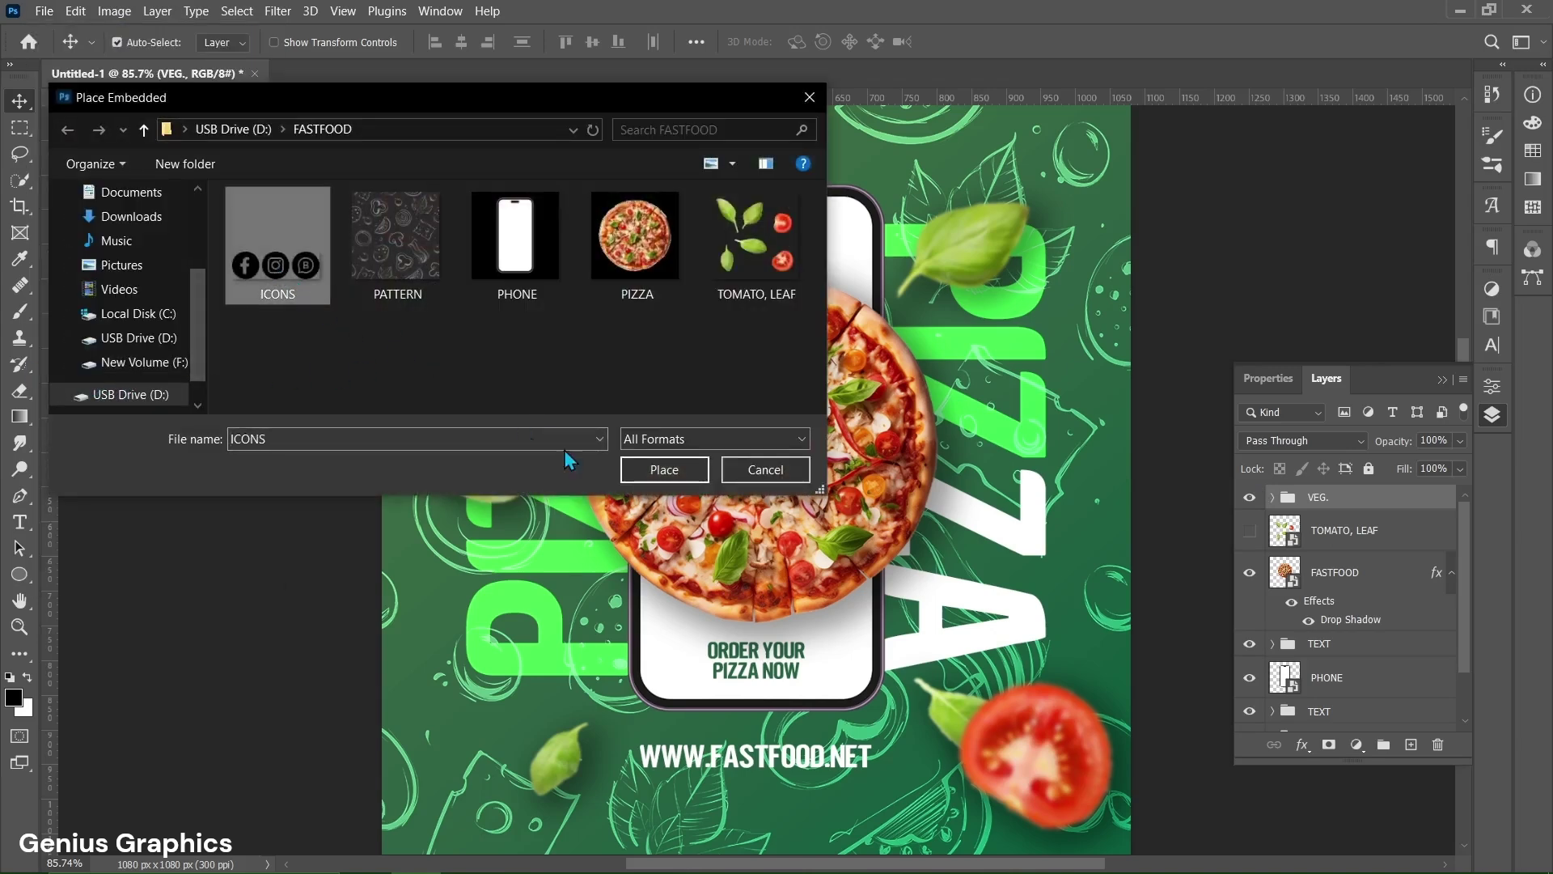
left_click(663, 477)
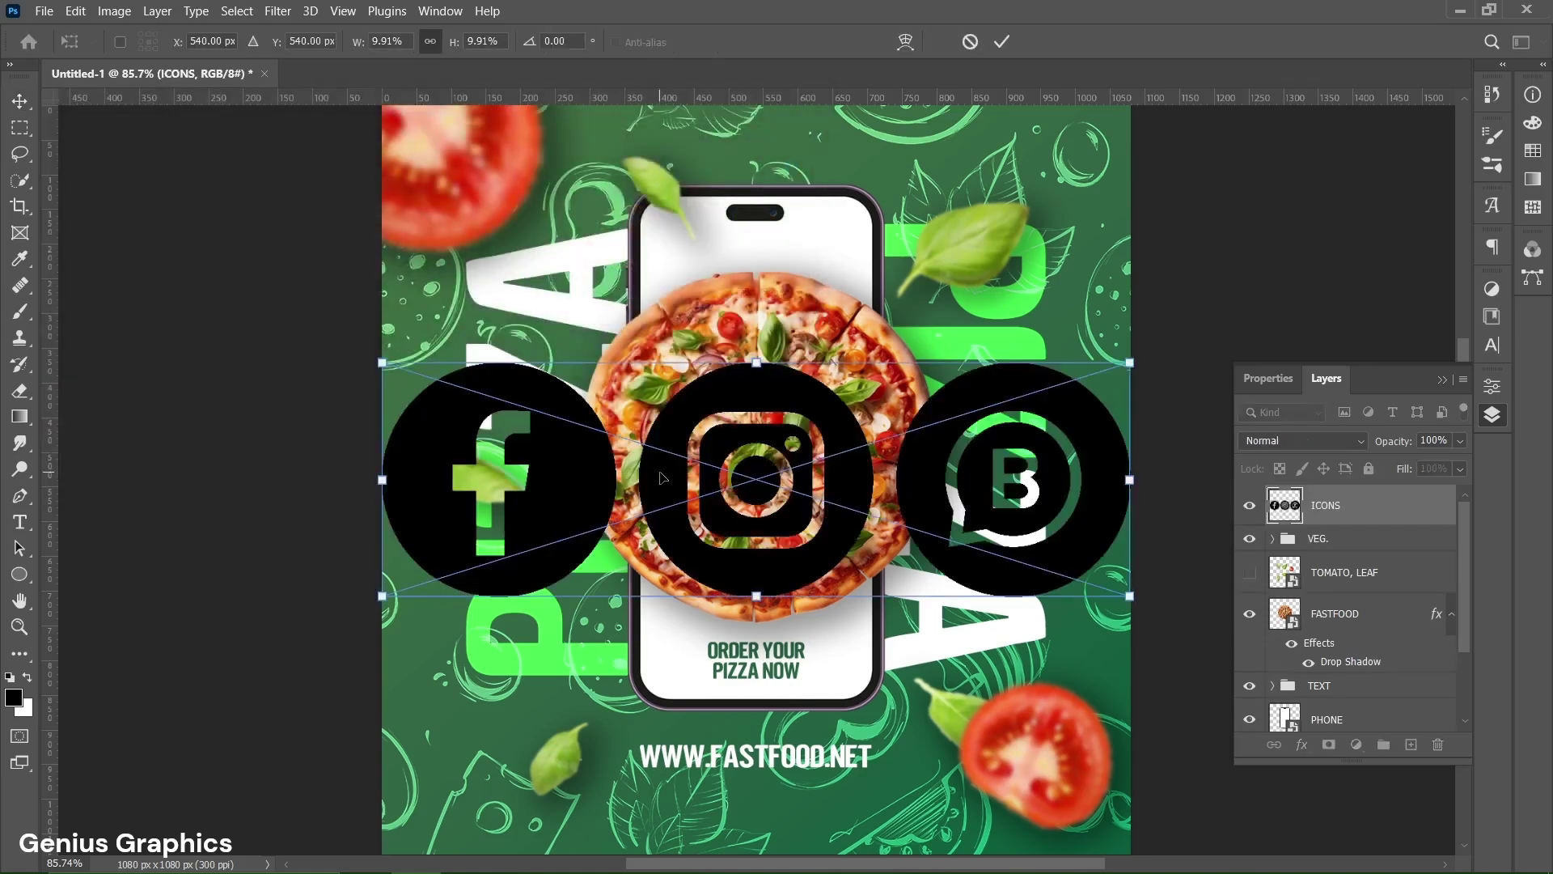
Scale the social media icons to about 1.75% and move them below the website line.
left_click_drag(383, 480, 696, 484)
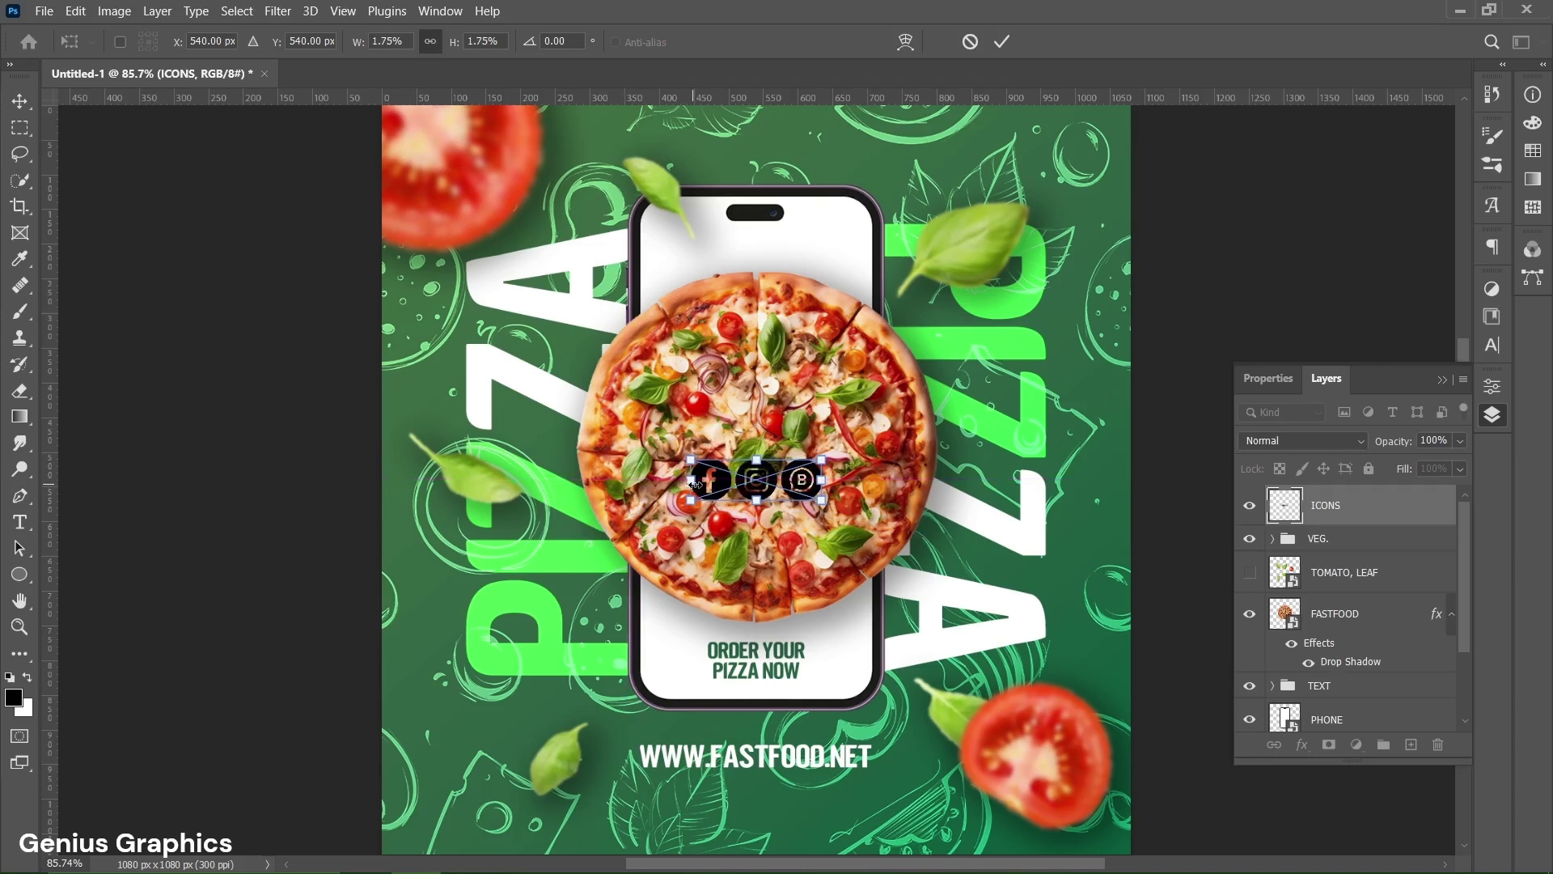
left_click(997, 43)
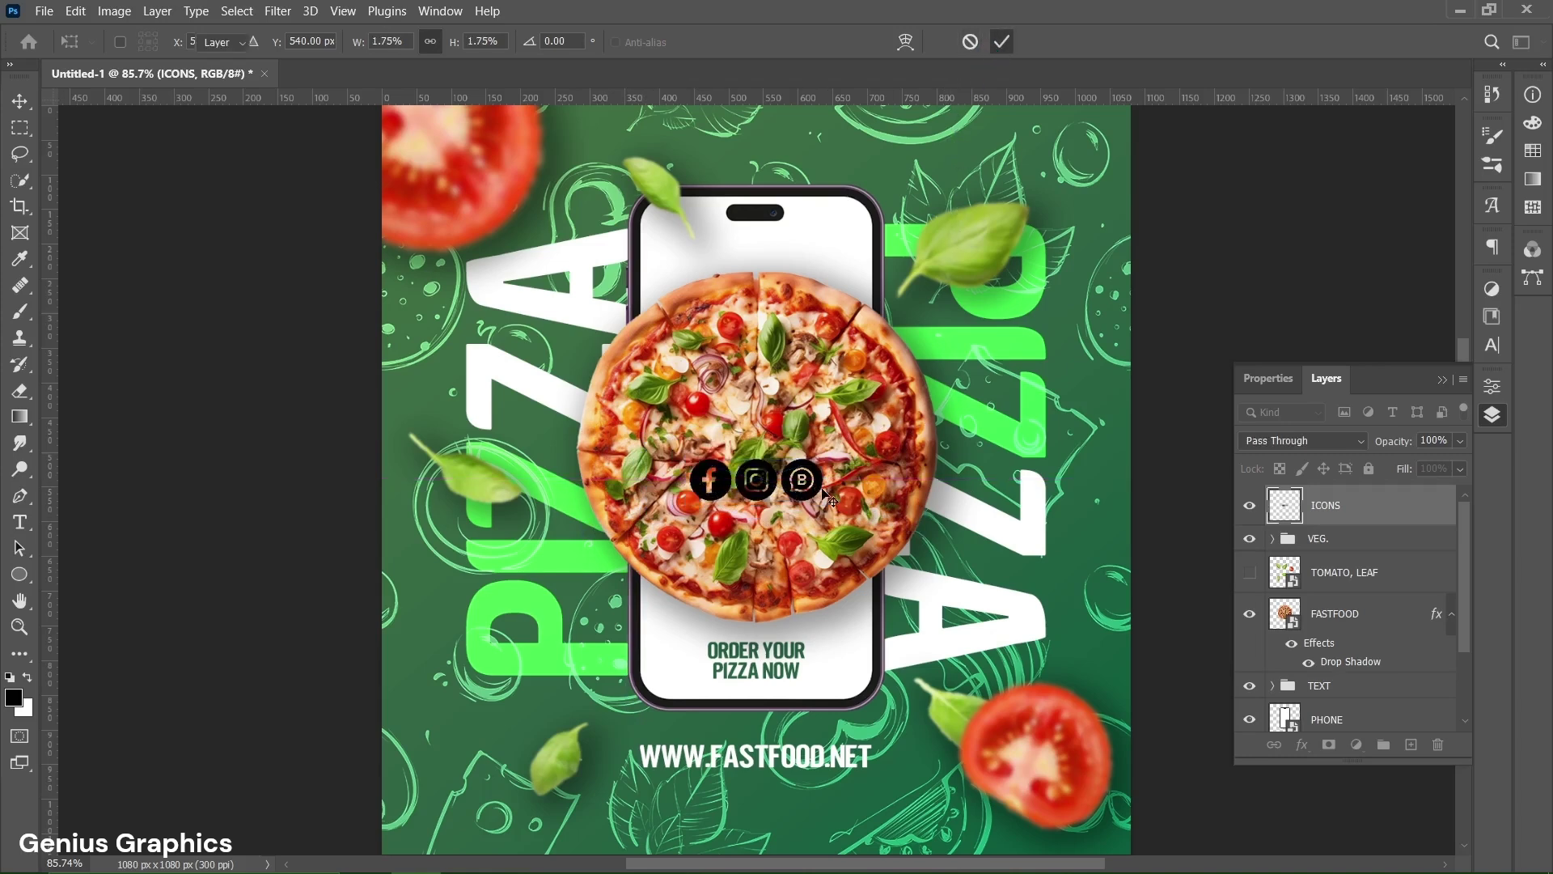
left_click_drag(816, 493, 820, 827)
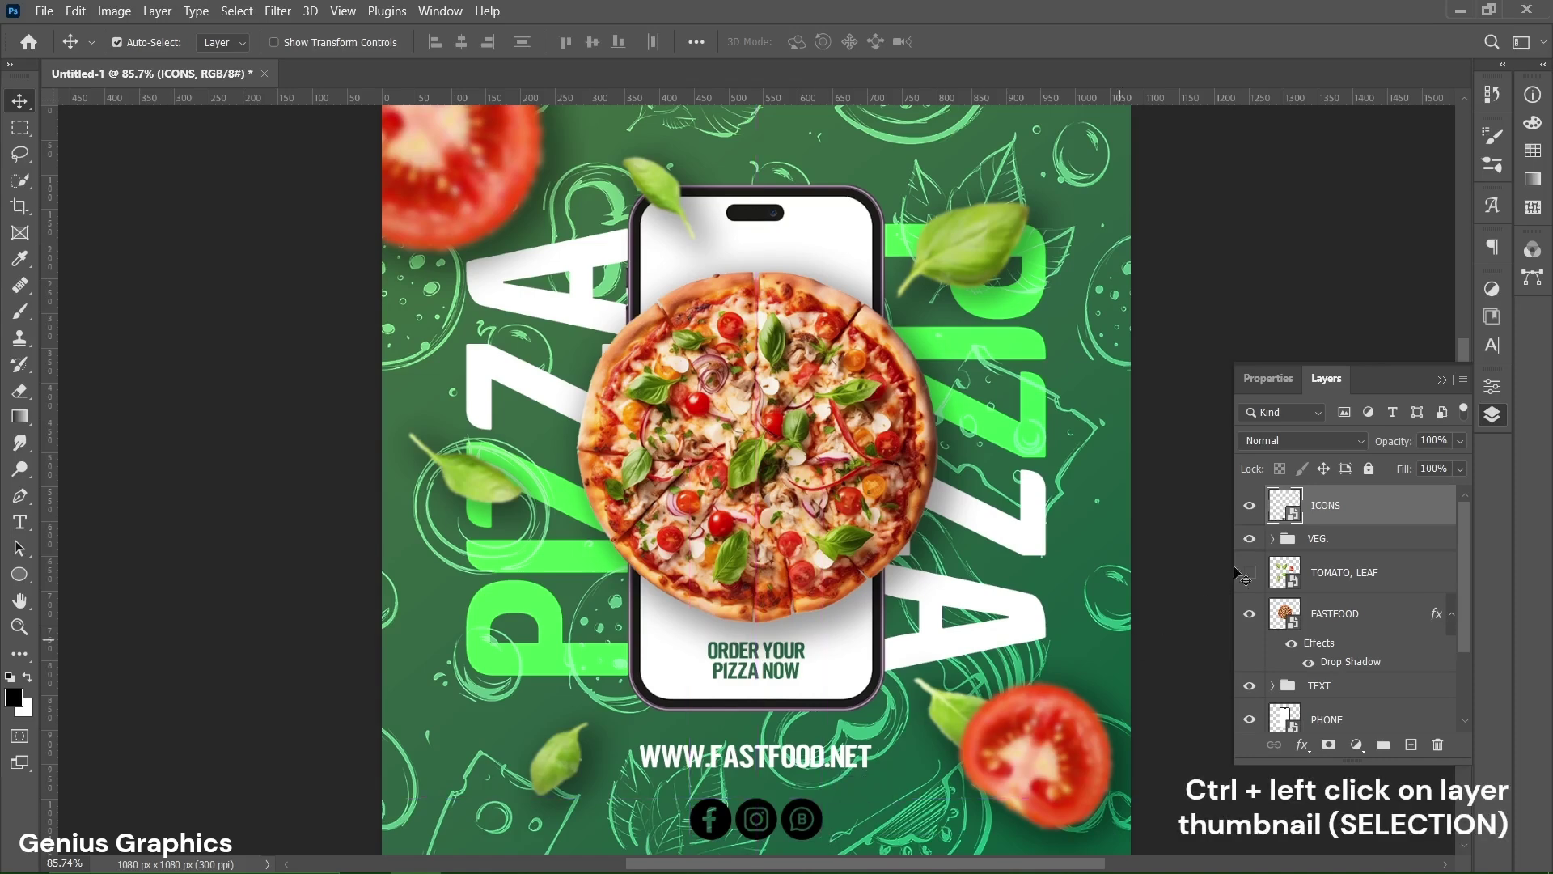
Create a white (#ffffff) solid color fill layer from the icons' selection and delete the original ICONS layer.
left_click(1287, 514, "ctrl")
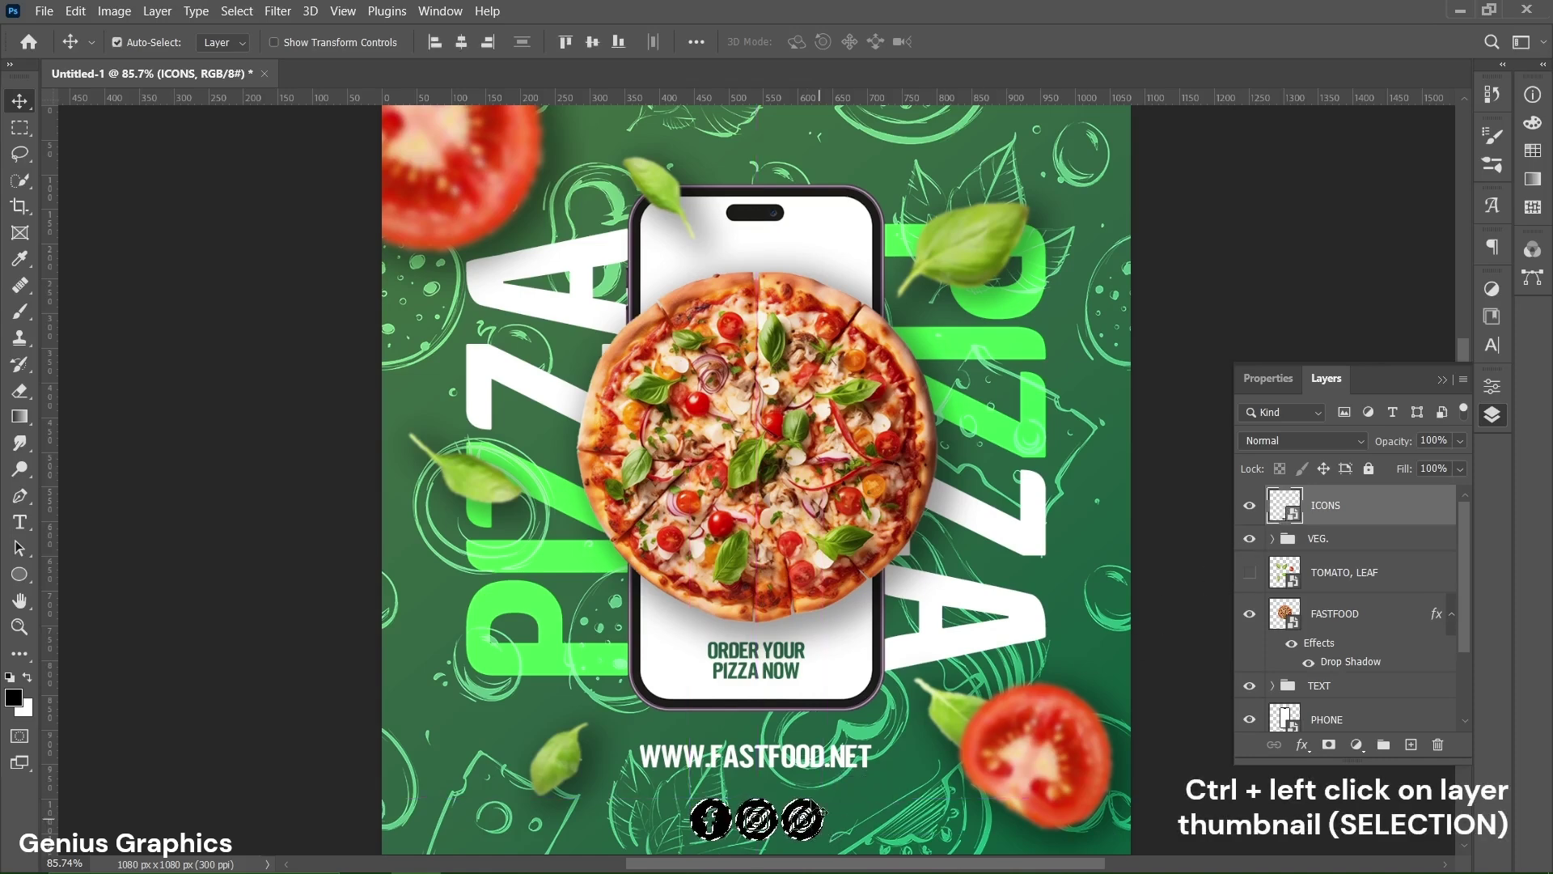
left_click(1357, 745)
left_click(1393, 402)
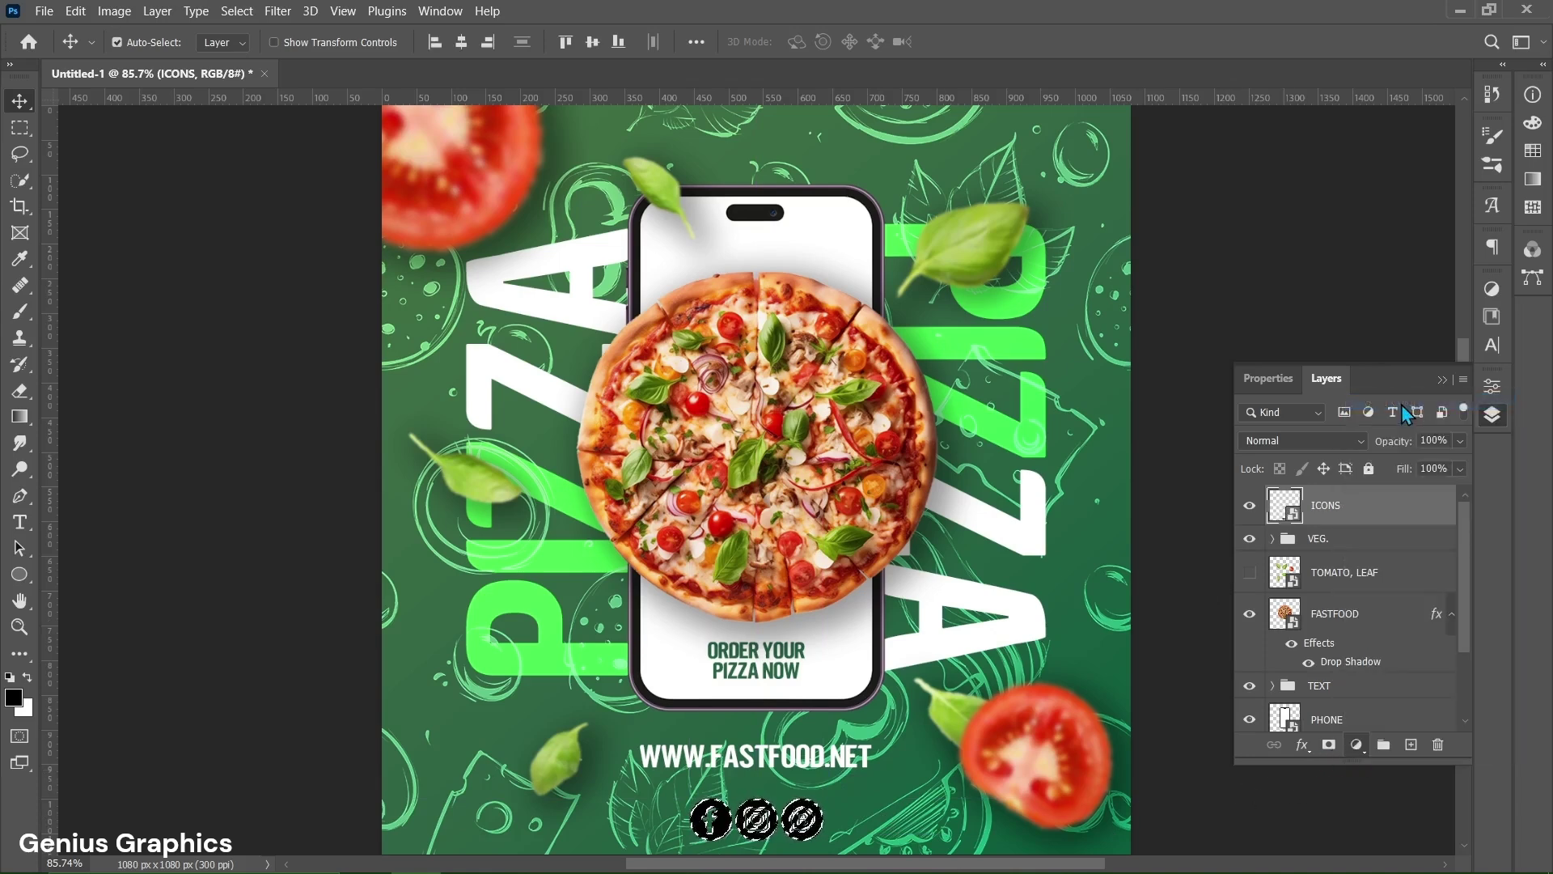
left_click_drag(1052, 397, 1016, 356)
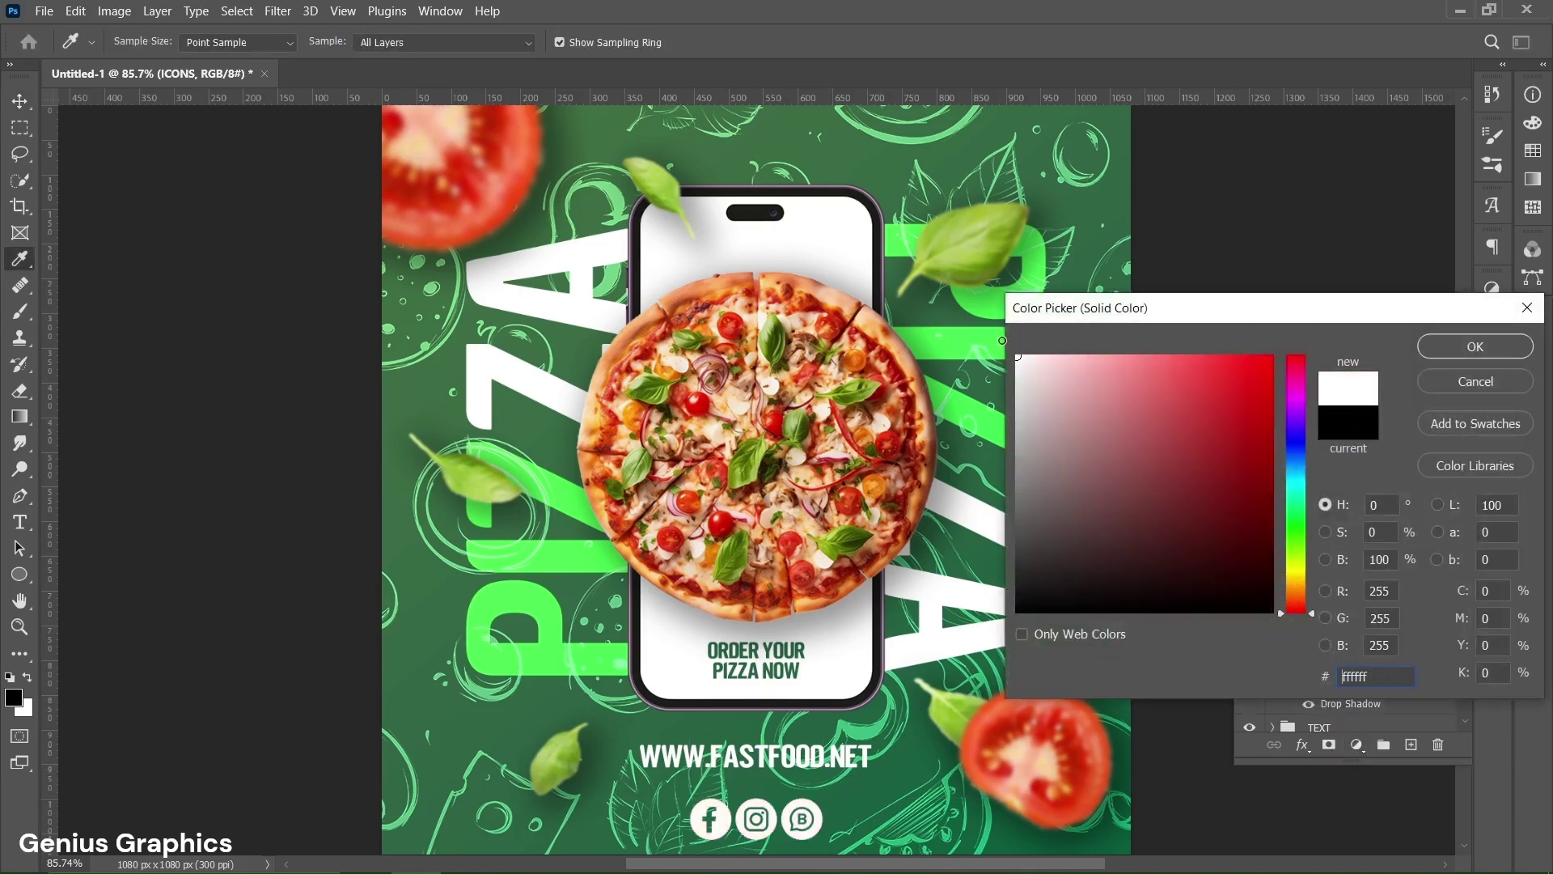
left_click(1476, 348)
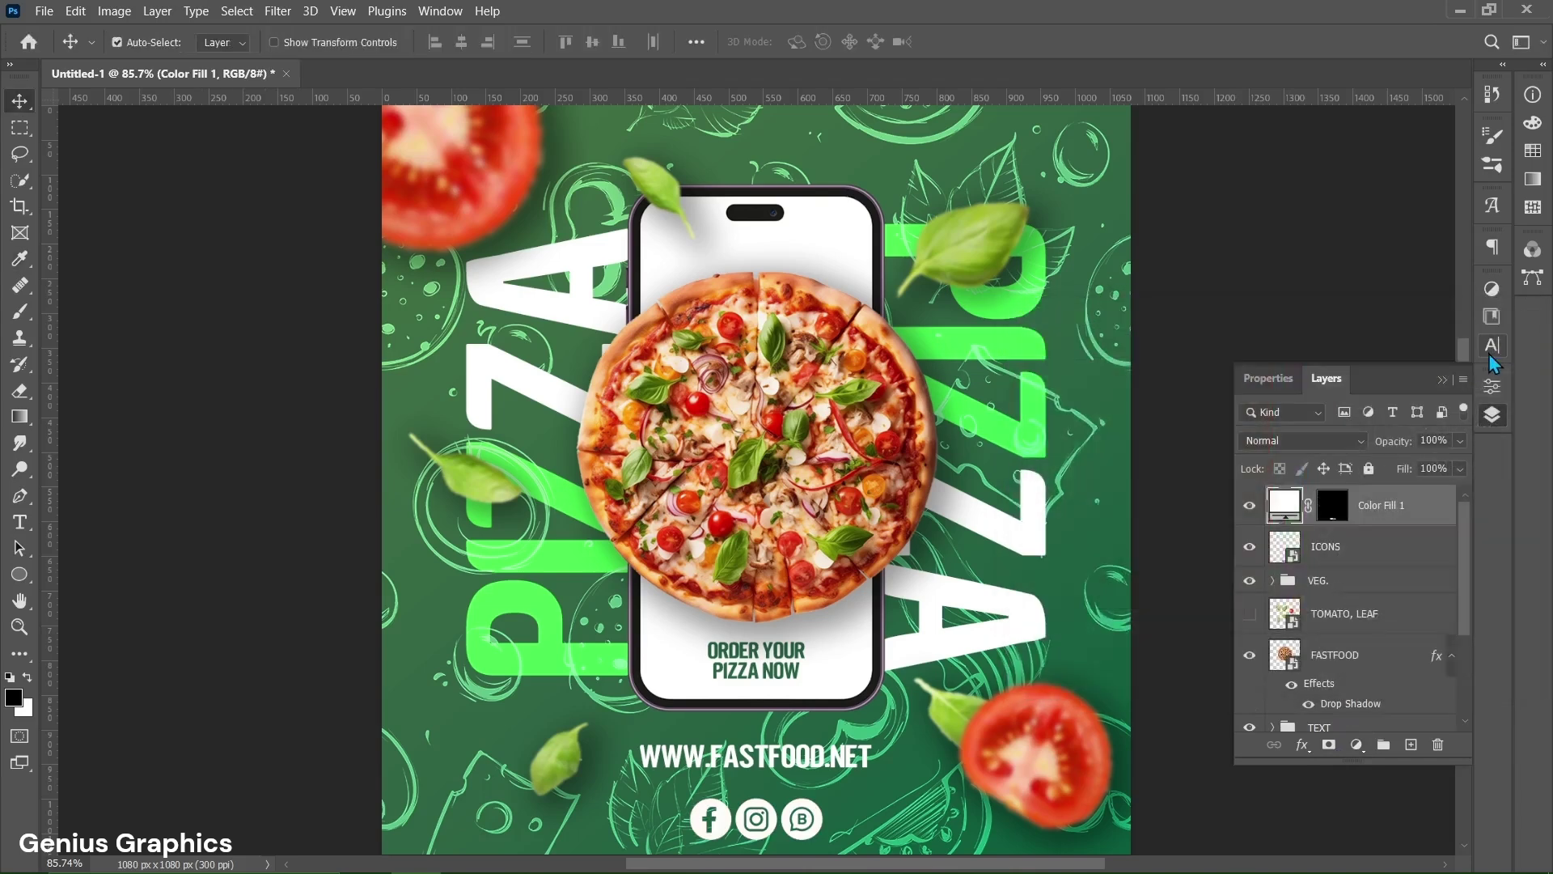
left_click_drag(1338, 550, 1442, 753)
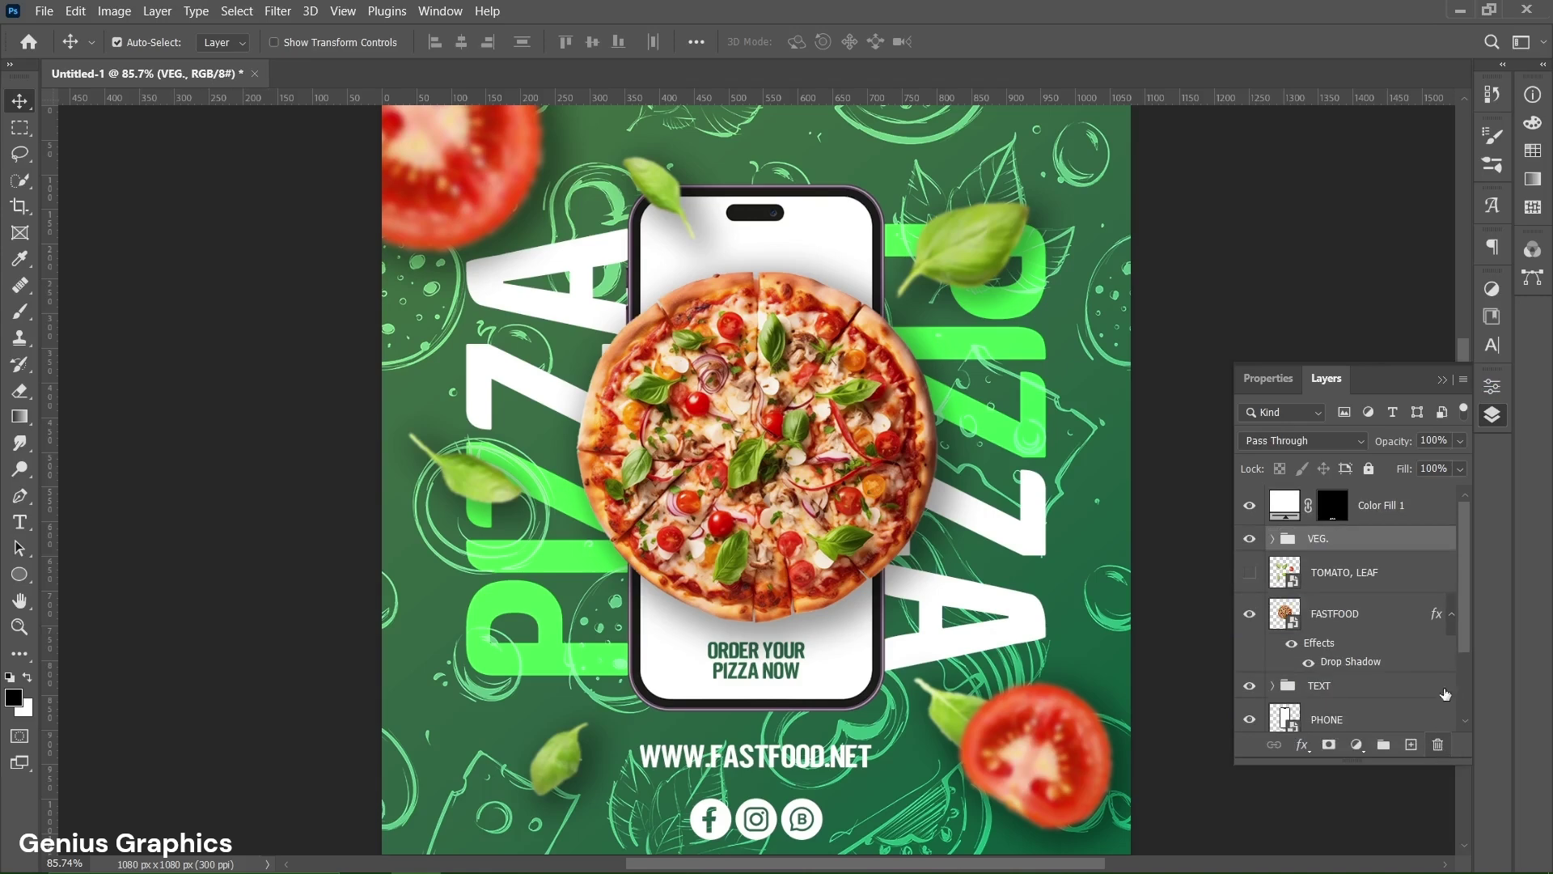
Add a Multiply drop shadow to Color Fill 1 with 40% opacity, 140° angle, 20 px distance, 15% spread and 55 px size.
left_click(1436, 510)
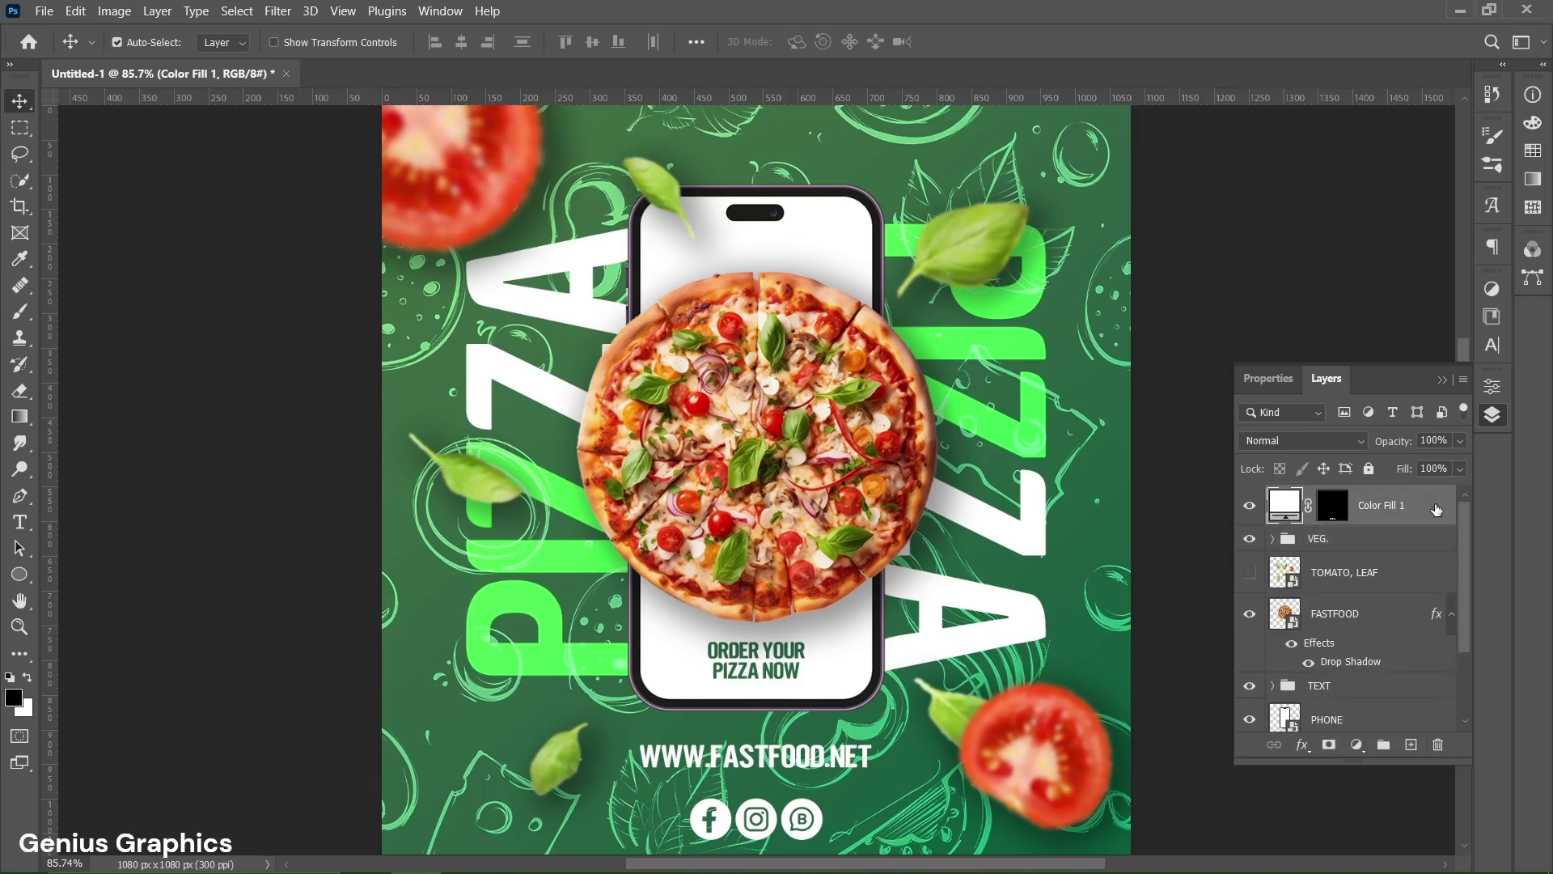
double_click(1436, 510)
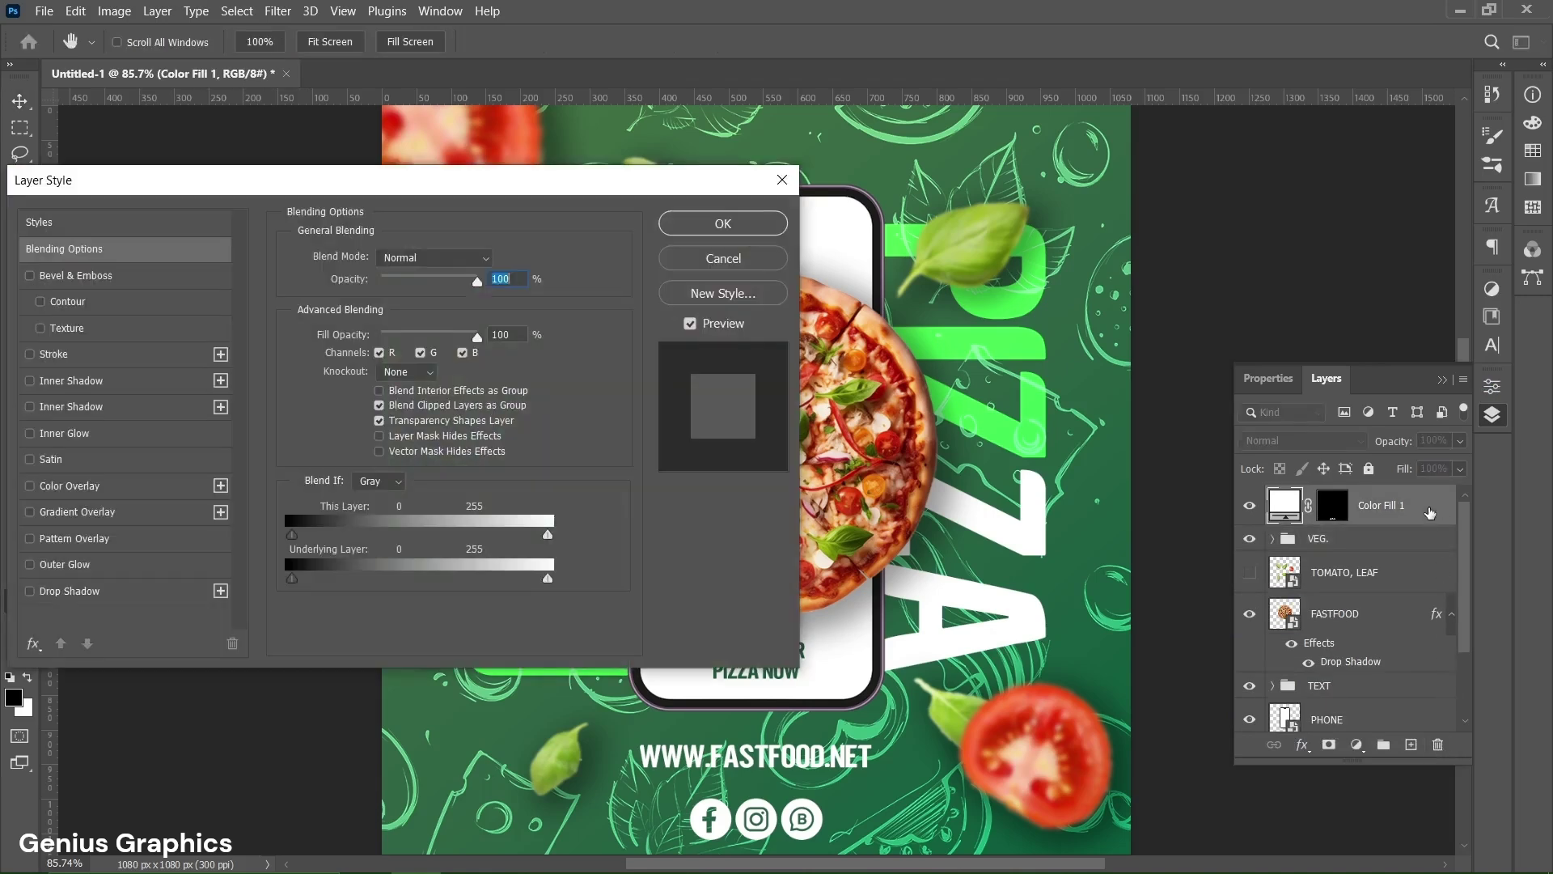
left_click(73, 593)
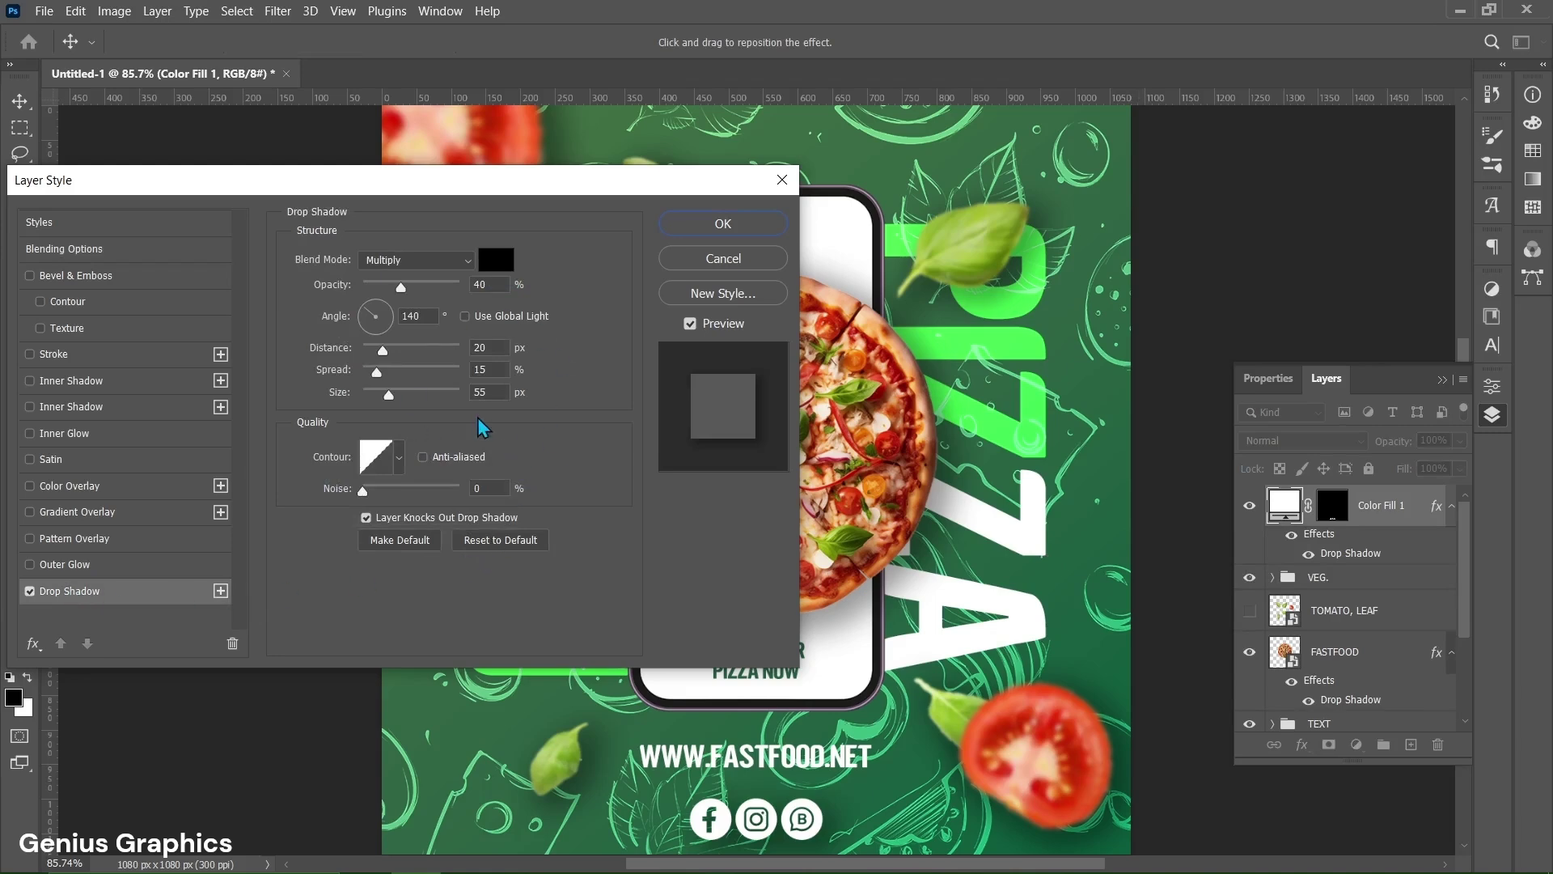
left_click(721, 225)
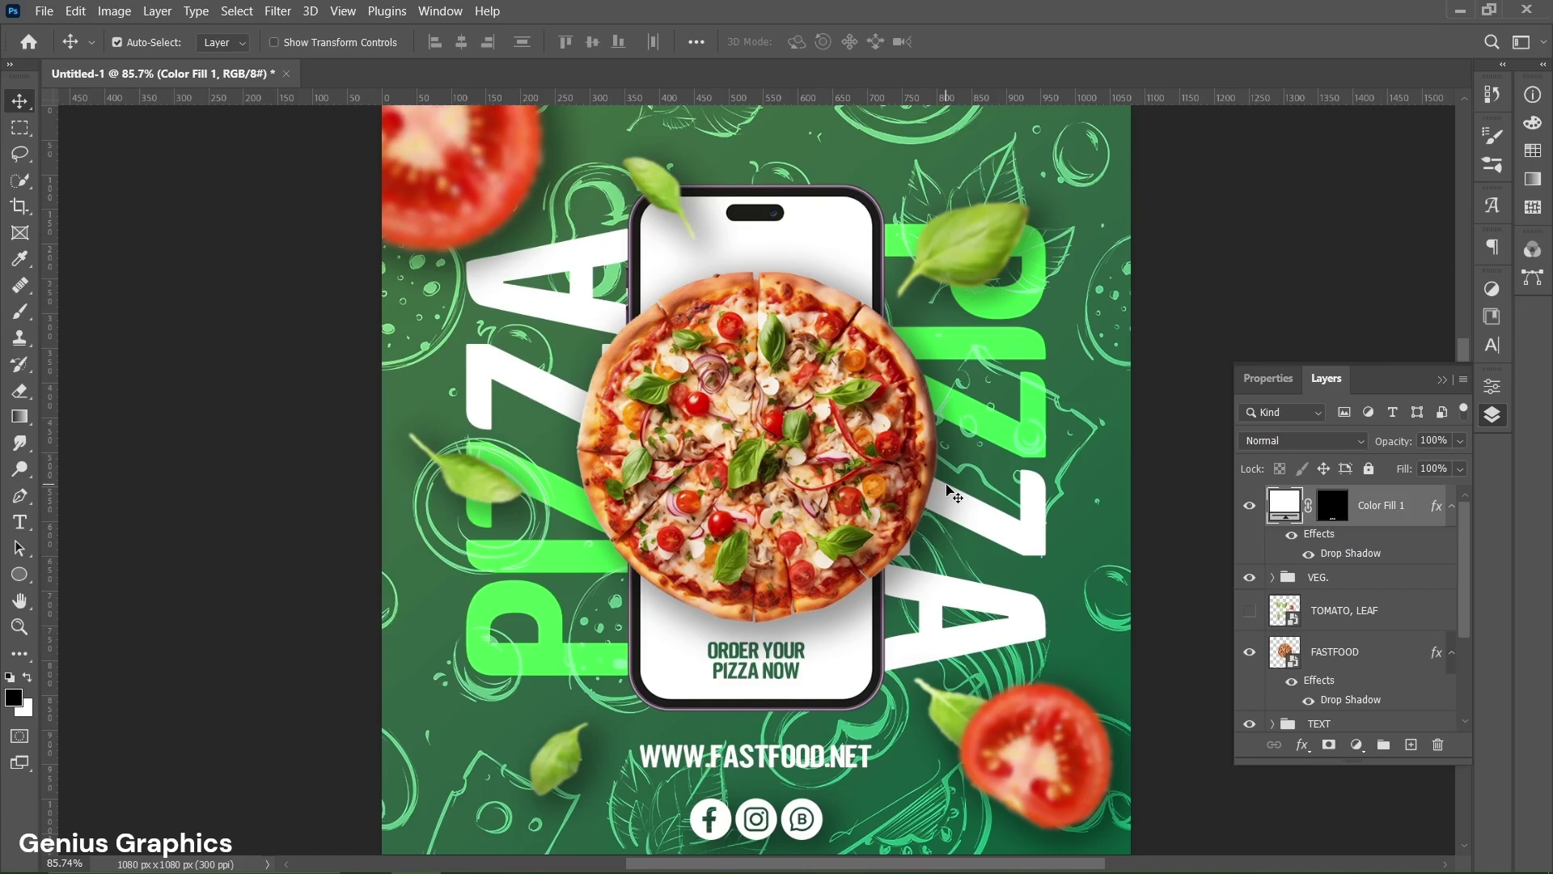
Stamp all visible layers into a new merged layer above Color Fill 1.
key("ctrl+alt+shift+e")
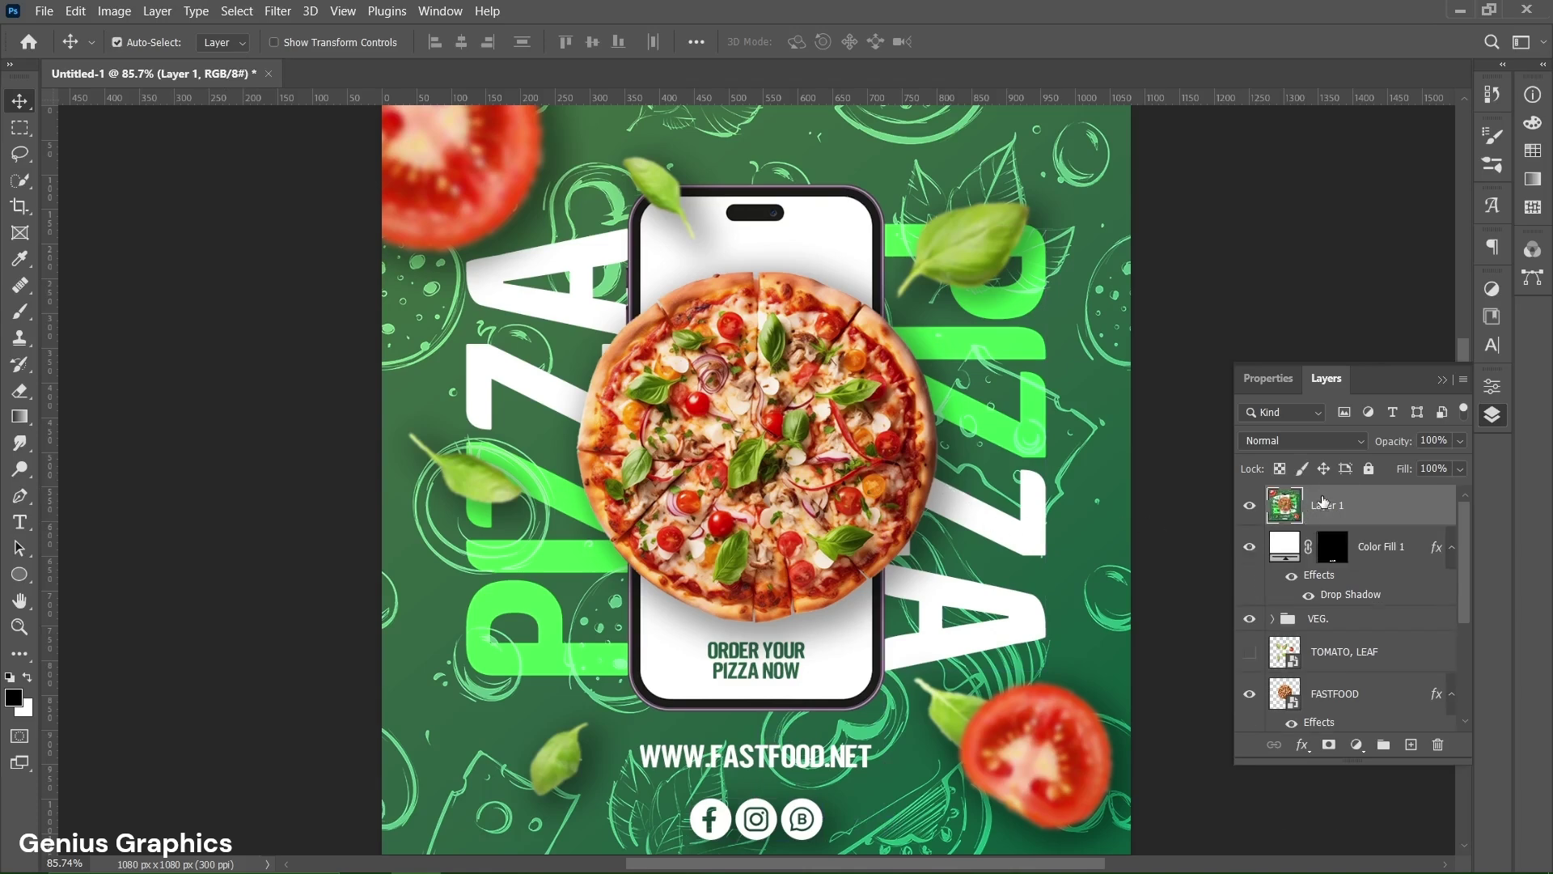
Convert the Color Fill 1 layer to a smart object and rename it ICONS.
right_click(1388, 556)
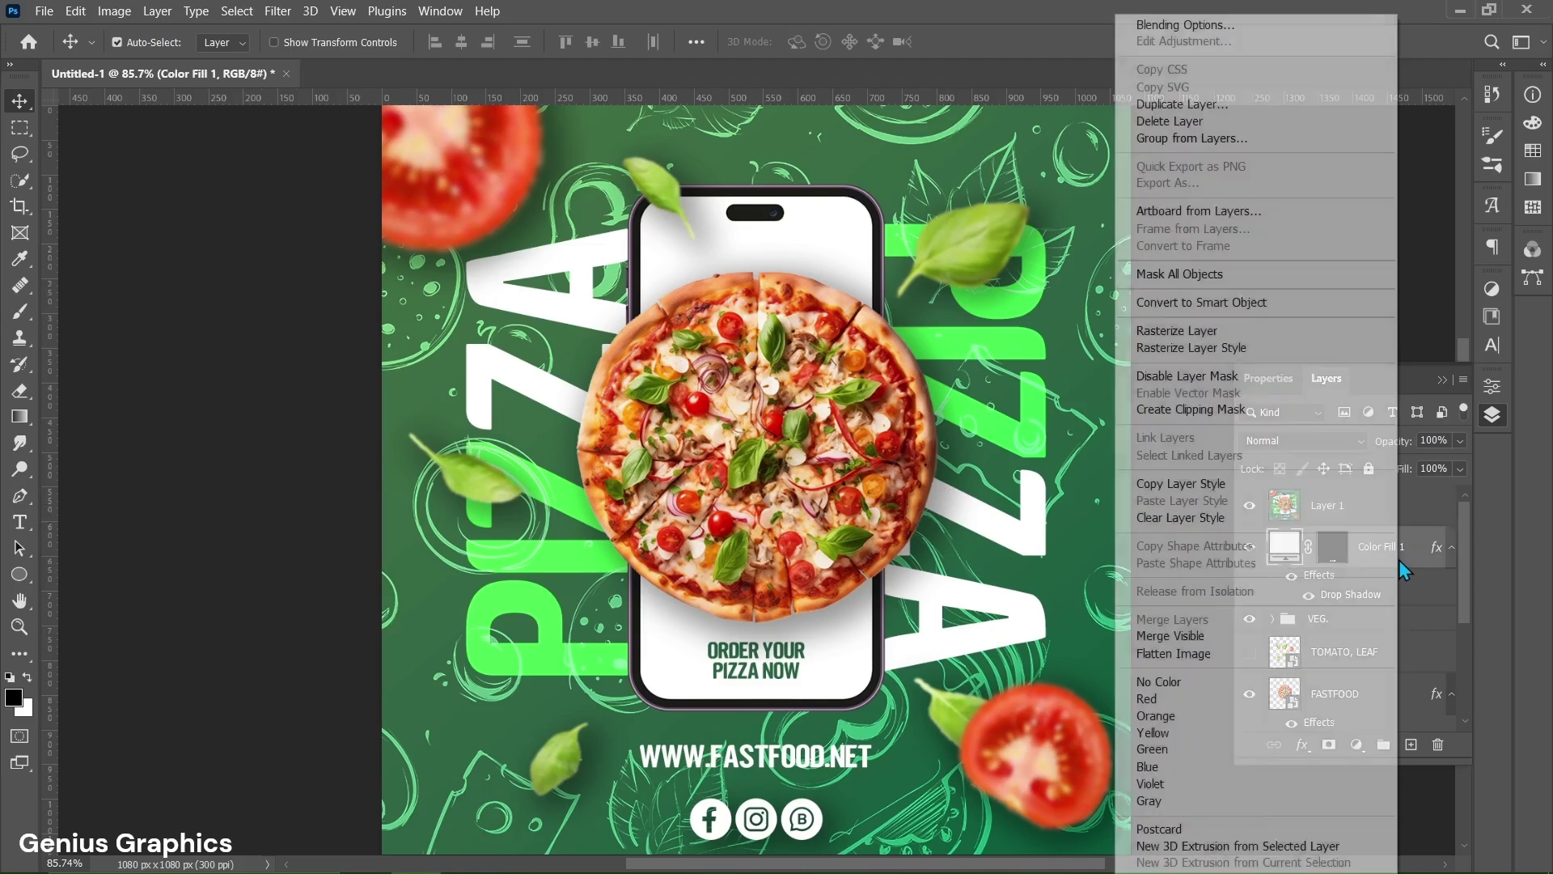
left_click(1229, 302)
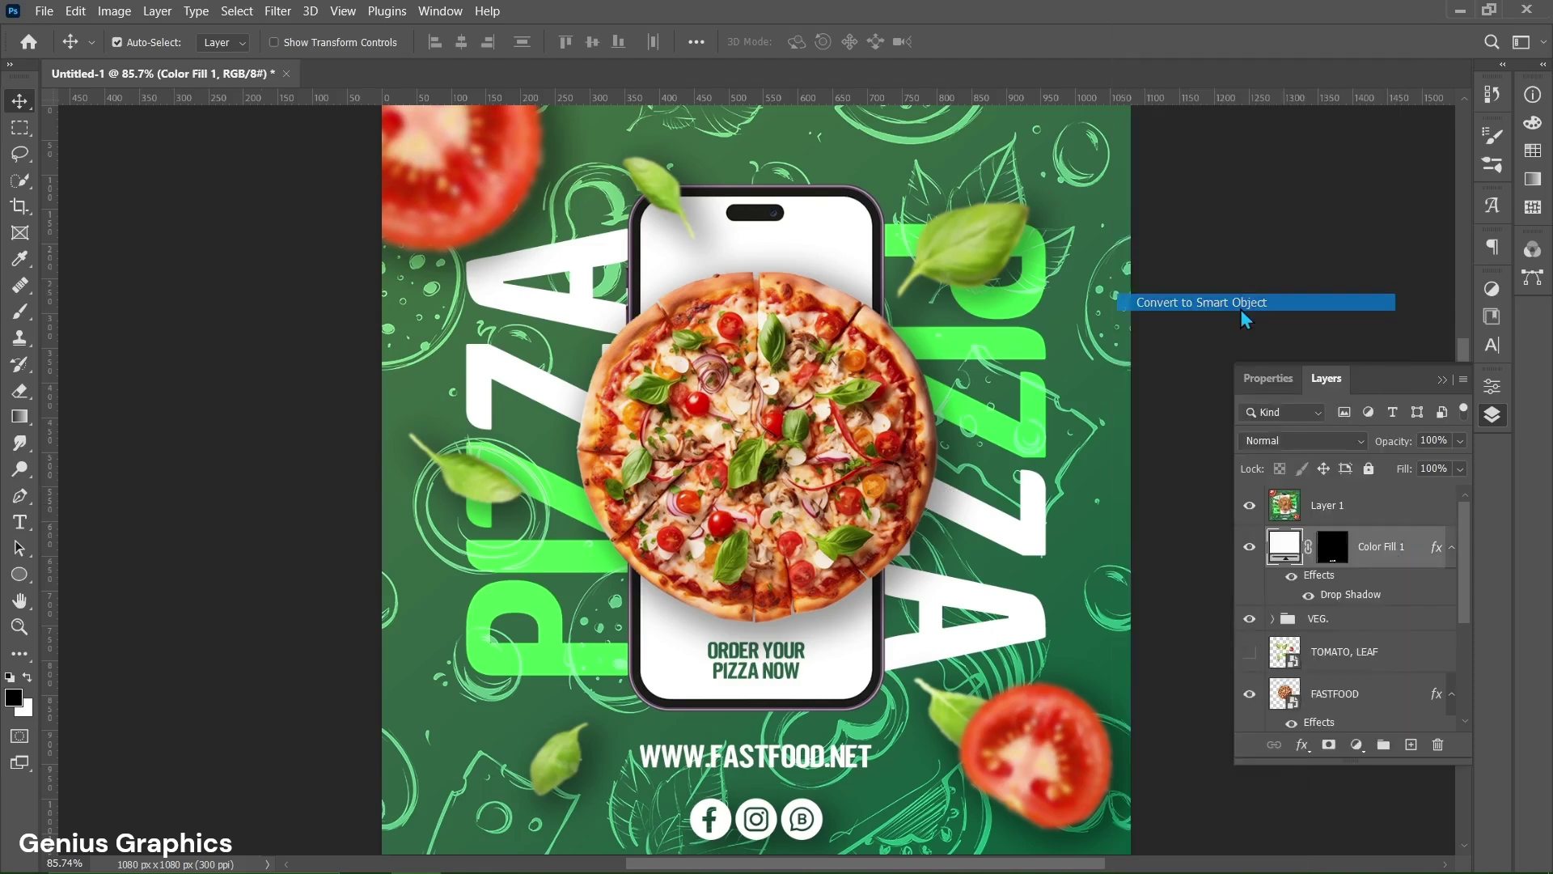
double_click(1329, 546)
type("ICONS")
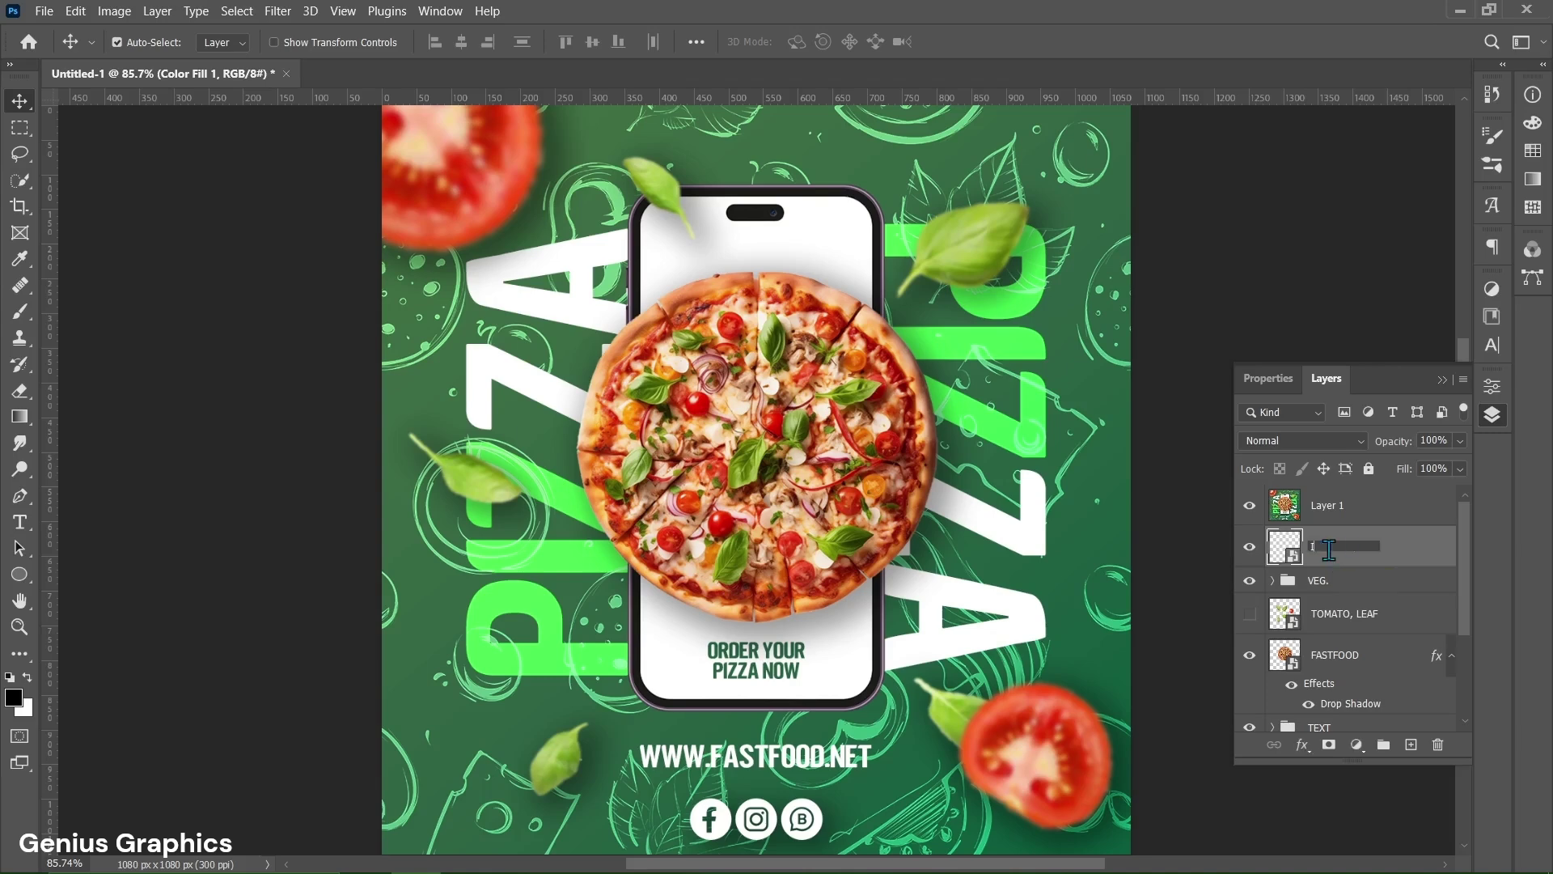
left_click(1449, 557)
Rename the stamped Layer 1 to FINAL LOOK.
double_click(1342, 507)
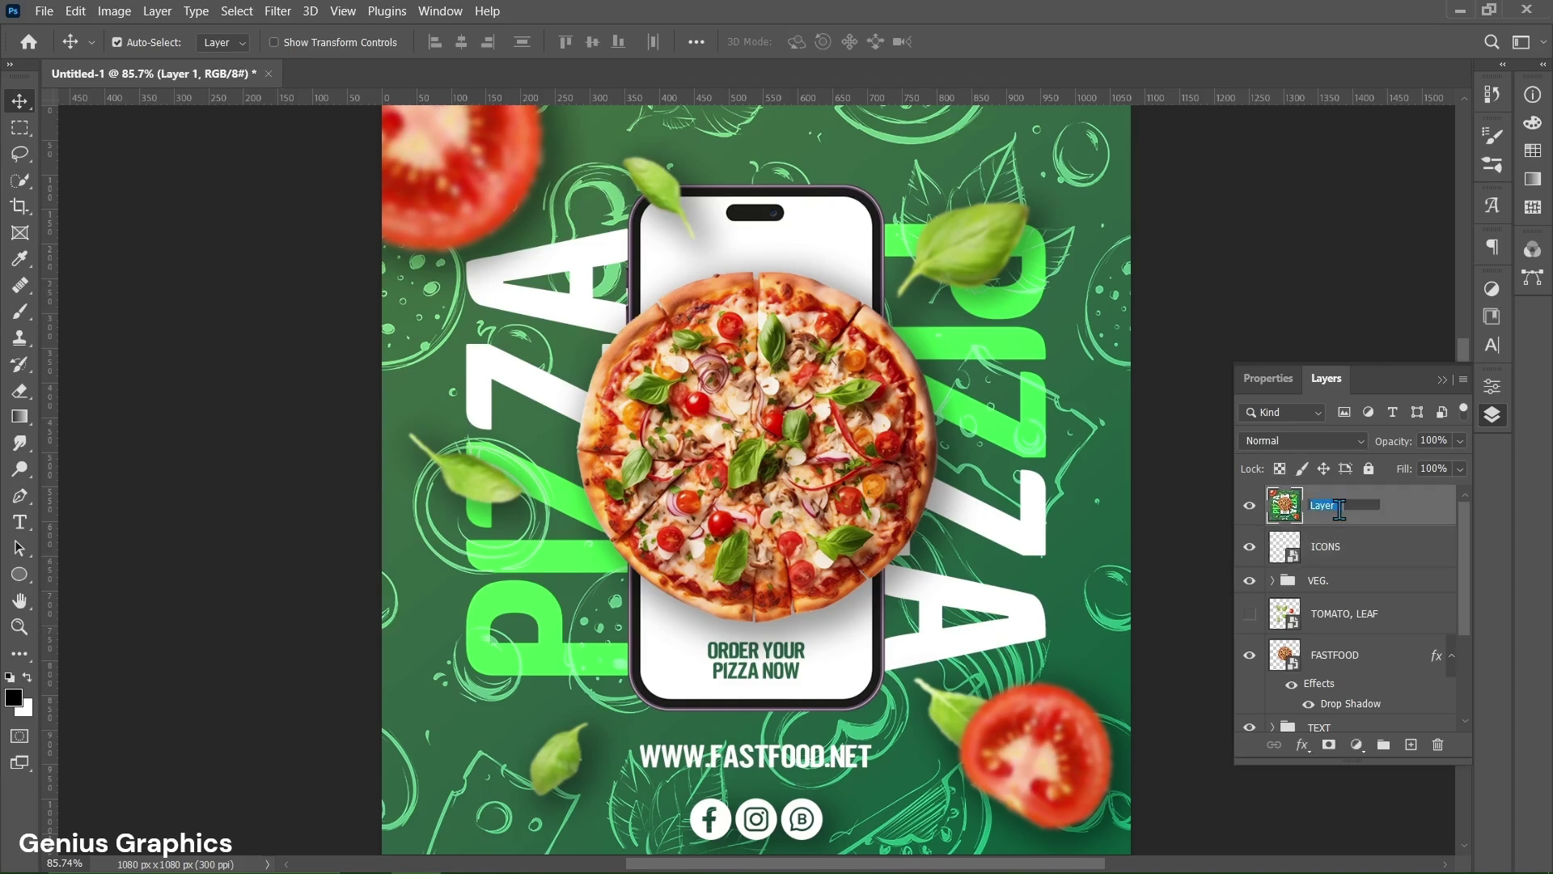
type("FINAL LOOK")
left_click(1399, 521)
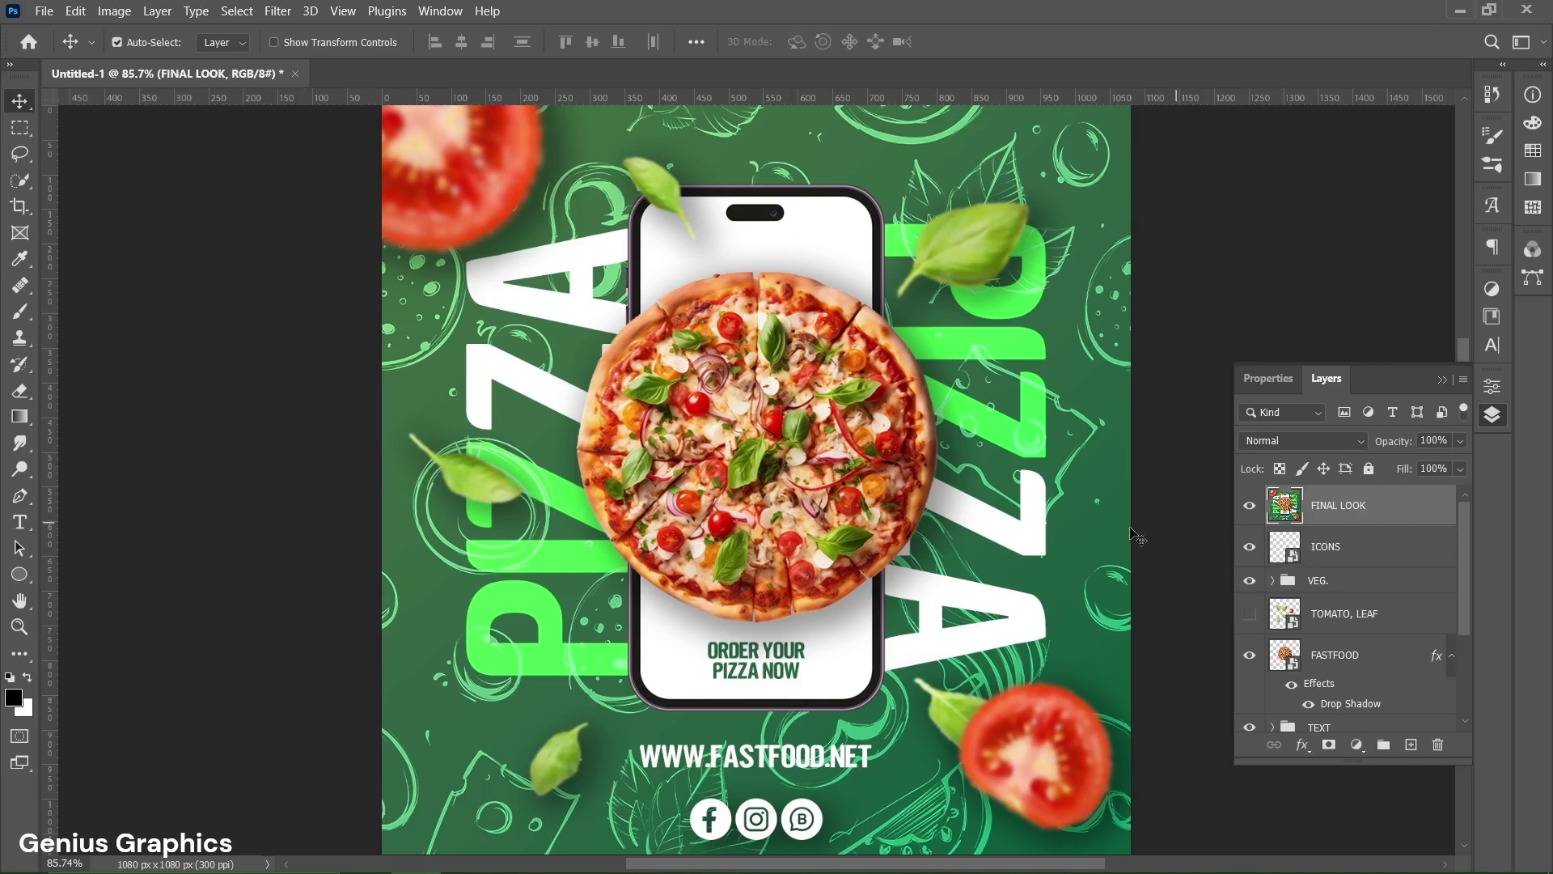